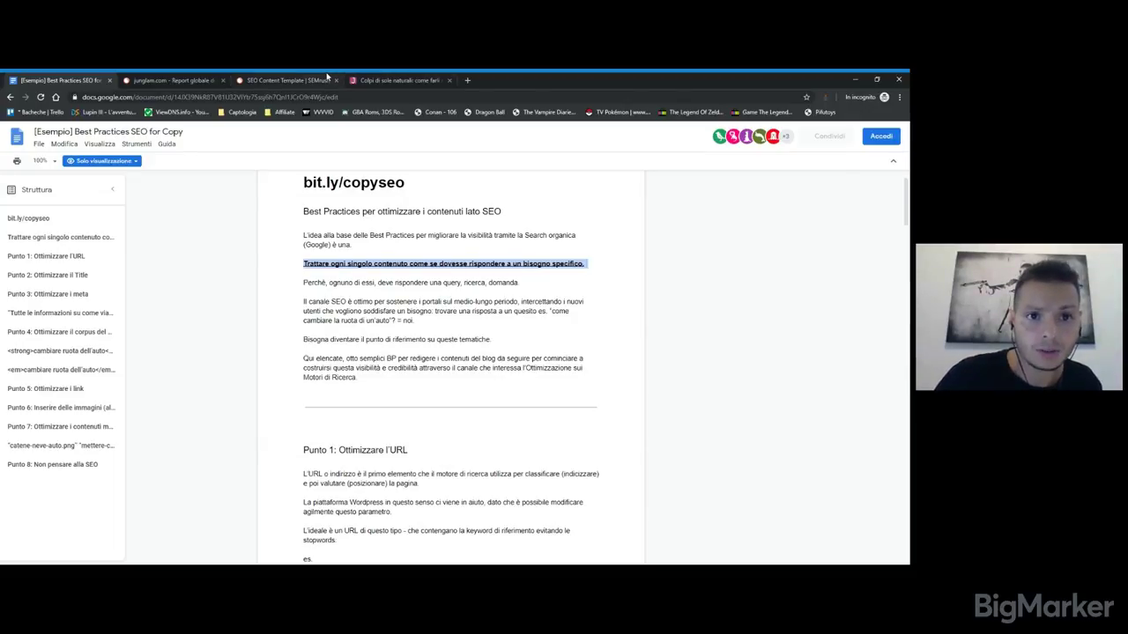
Switch to the SEO Content Template page and open the SEMrush Dashboard in a separate browser tab
click(317, 79)
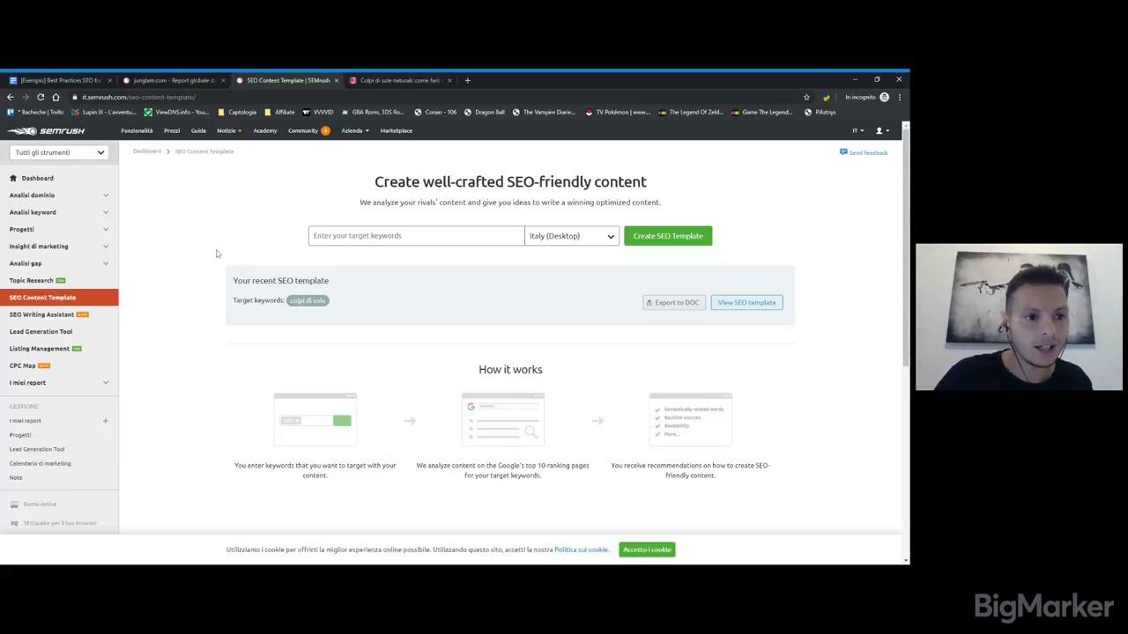
scroll(232, 234, down, 1)
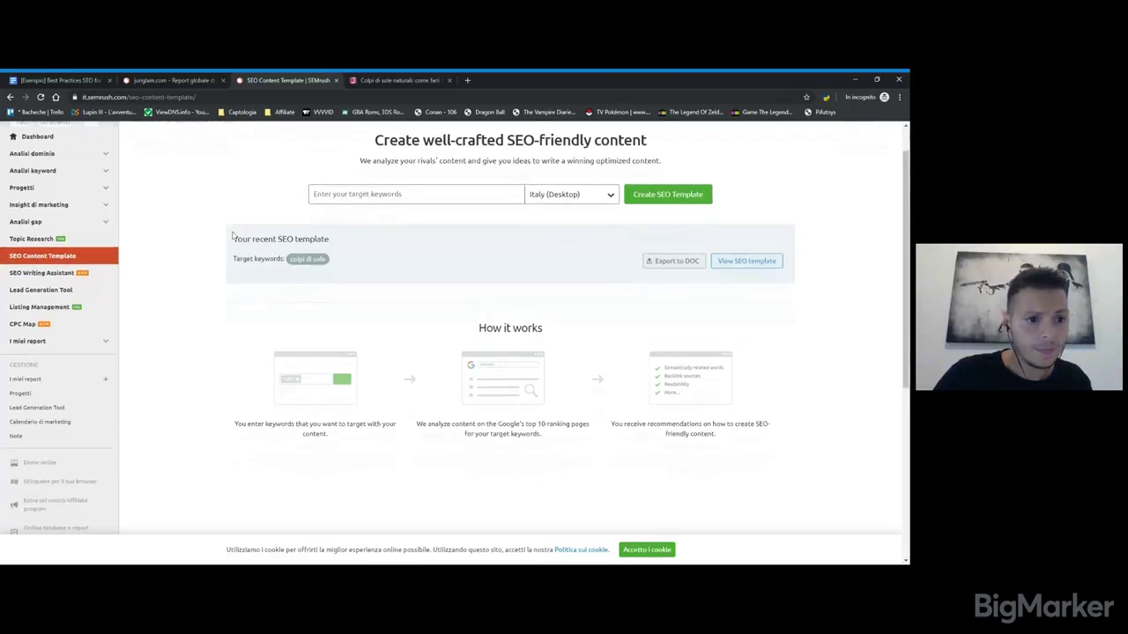
scroll(232, 234, up, 1)
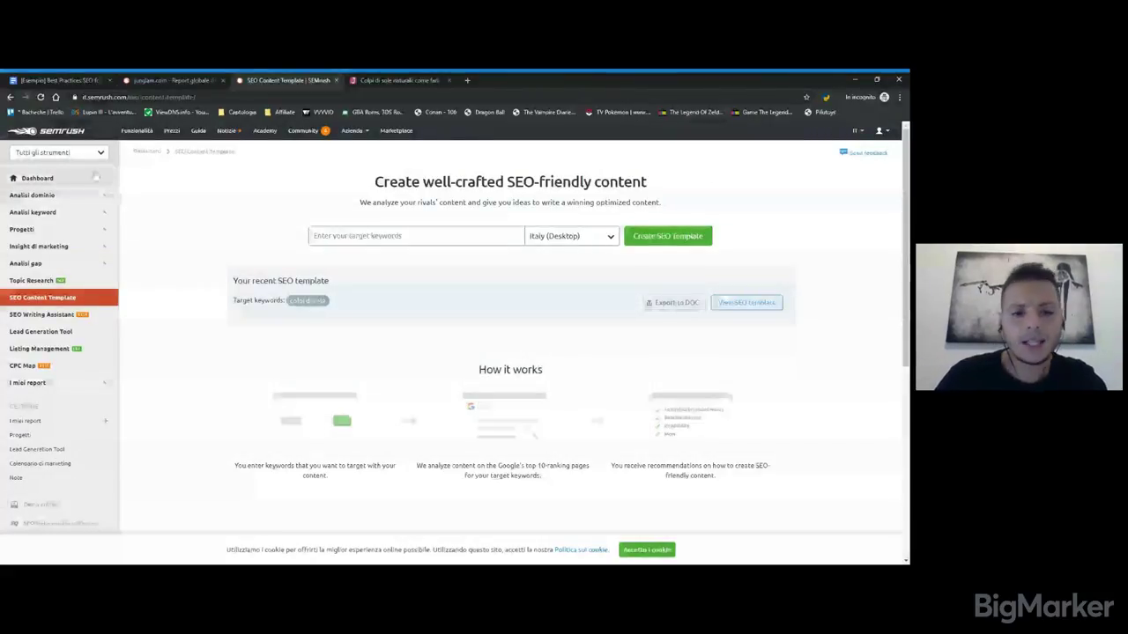
middle_click(95, 177)
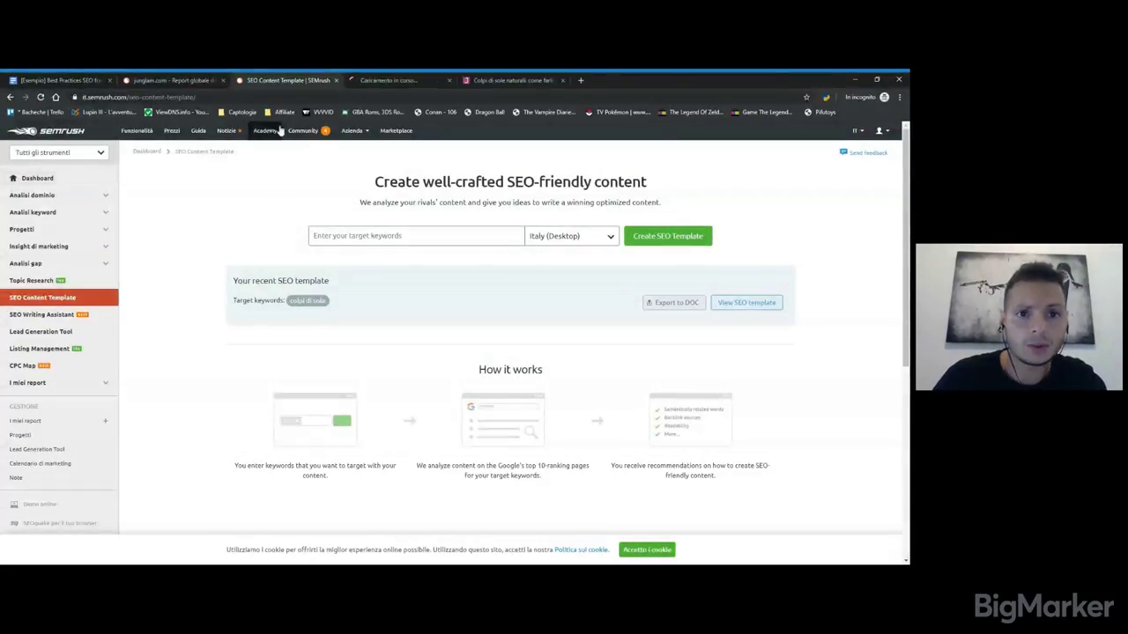
Show the junglam.com domain overview and set its organic traffic chart to the two-year range
click(173, 88)
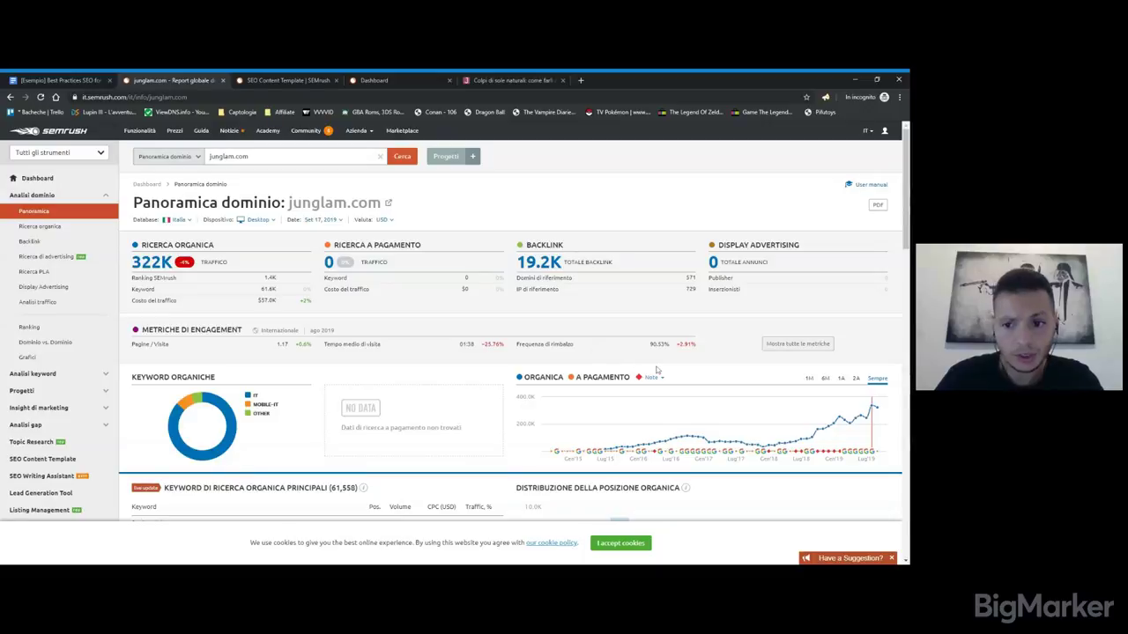
mouse_move(608, 436)
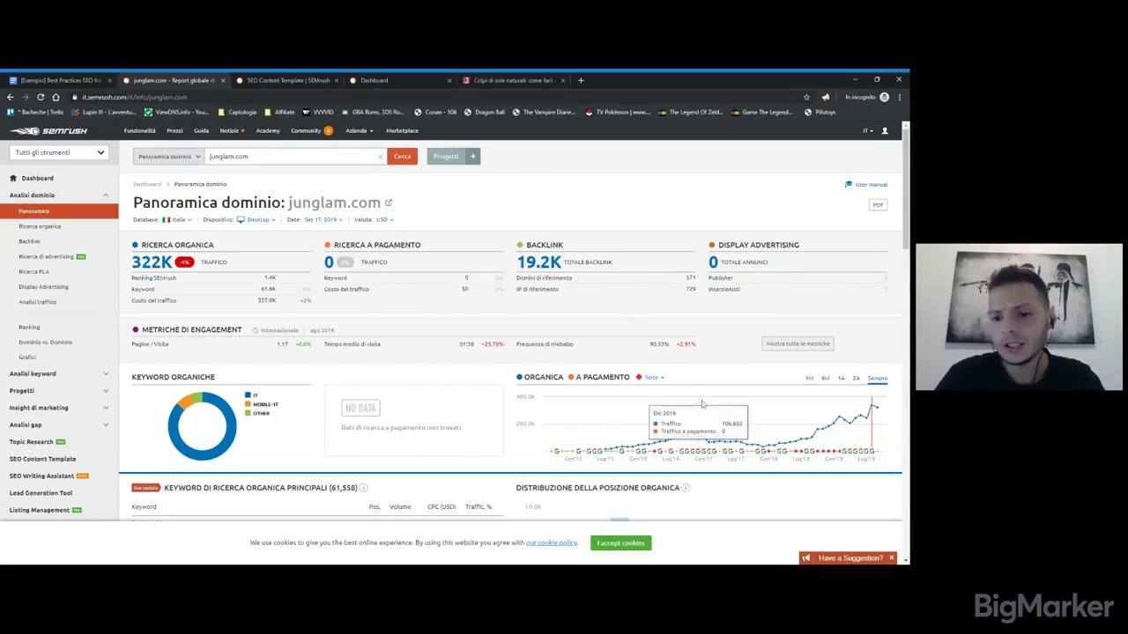
click(841, 380)
click(859, 382)
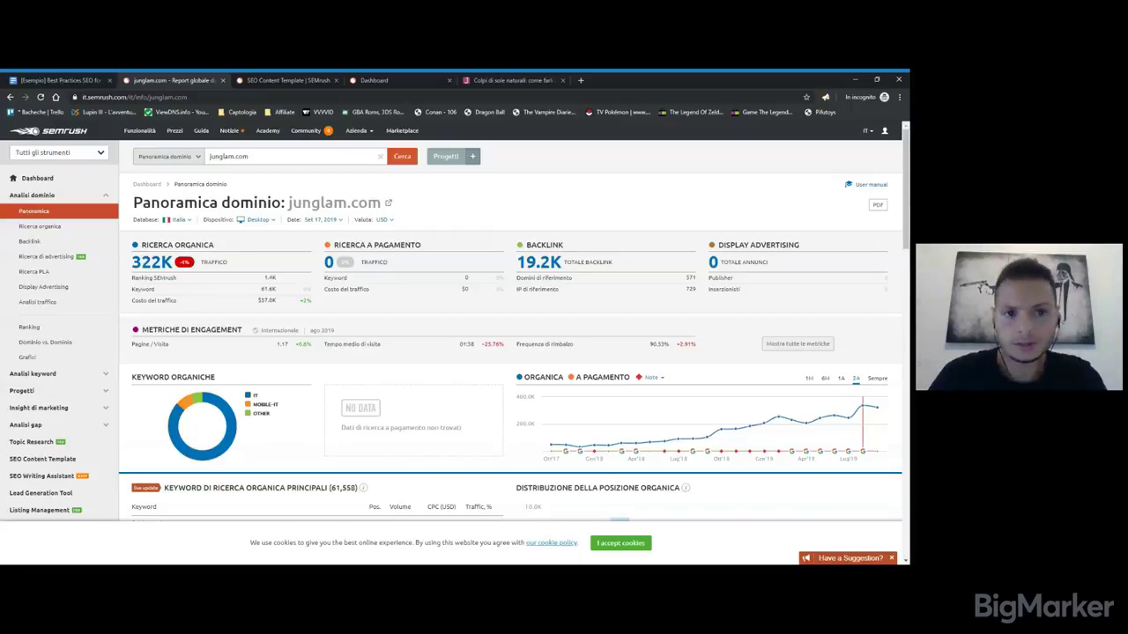
Duplicate the junglam.com overview in a separate tab and look up the keyword "moda donna" in the original one
click(242, 159)
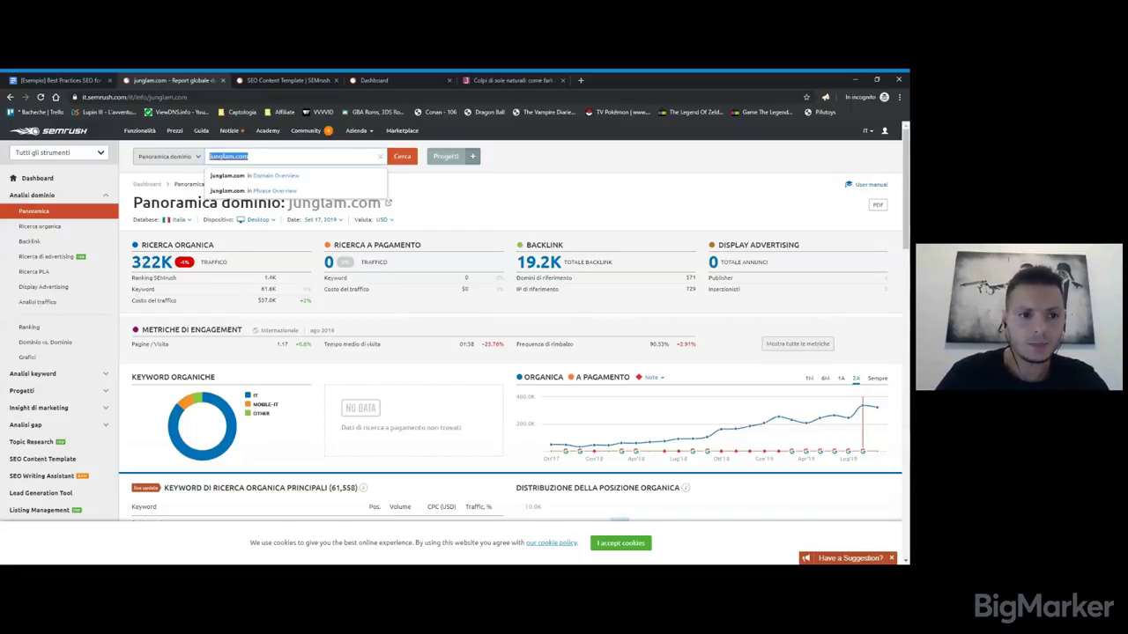
click(80, 211)
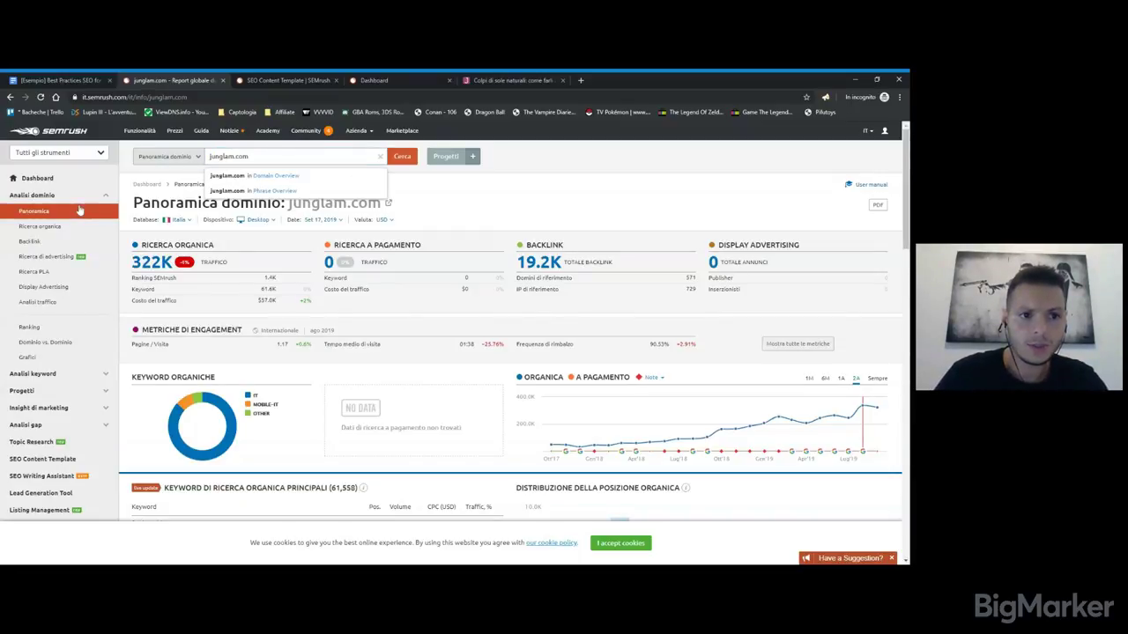
middle_click(80, 210)
click(201, 81)
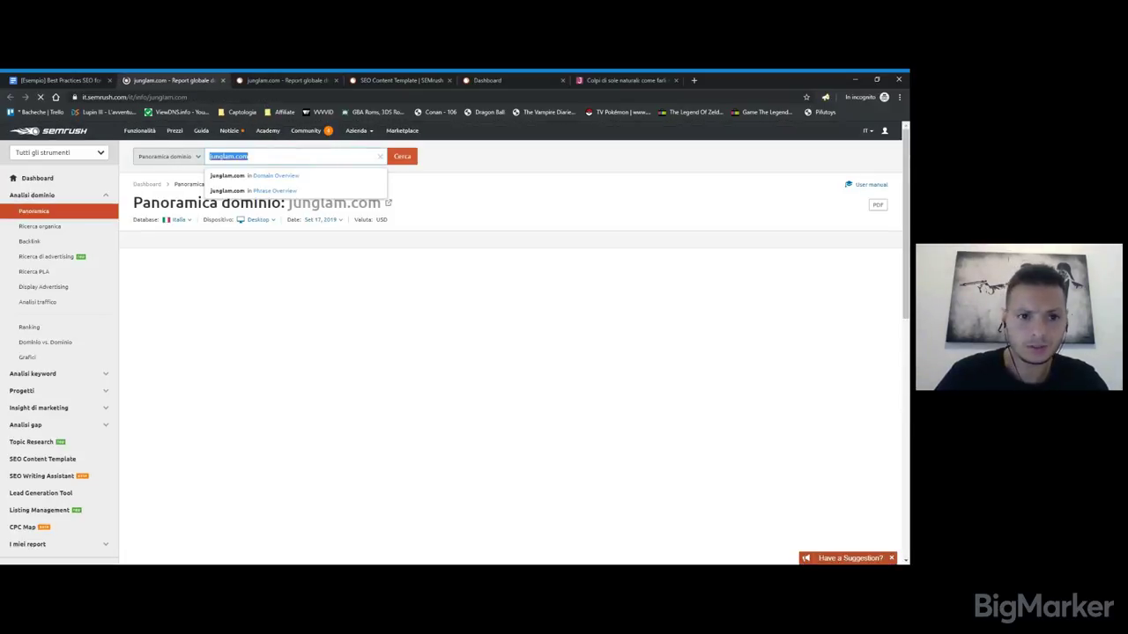
text(moda donna)
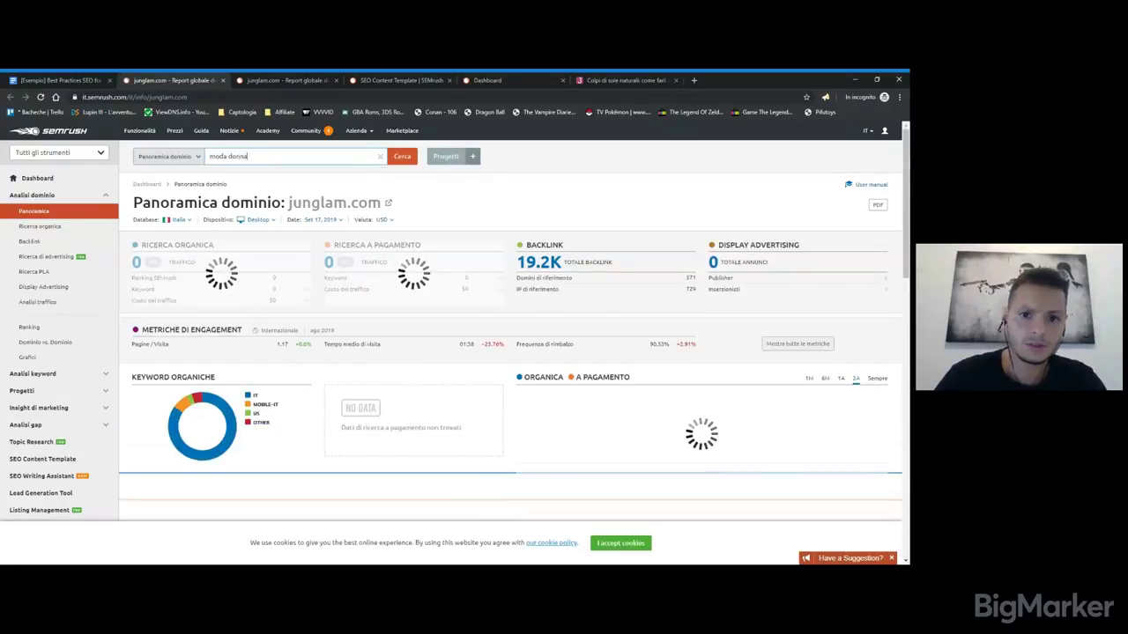
click(401, 157)
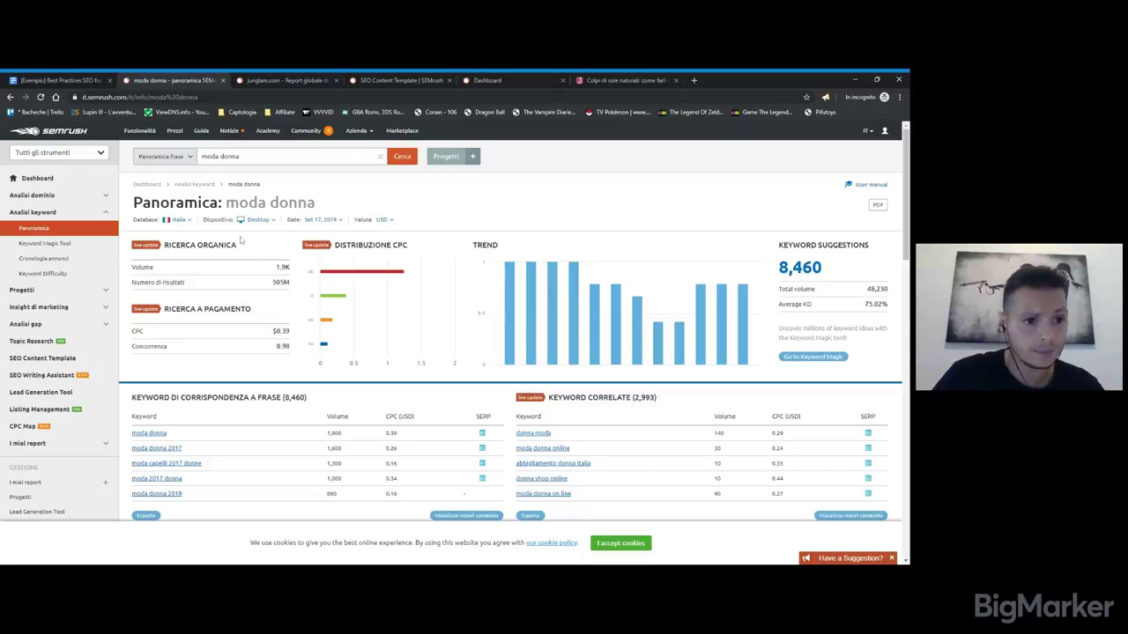
Return to the junglam.com domain overview and open the full report of its main organic search keywords
click(263, 80)
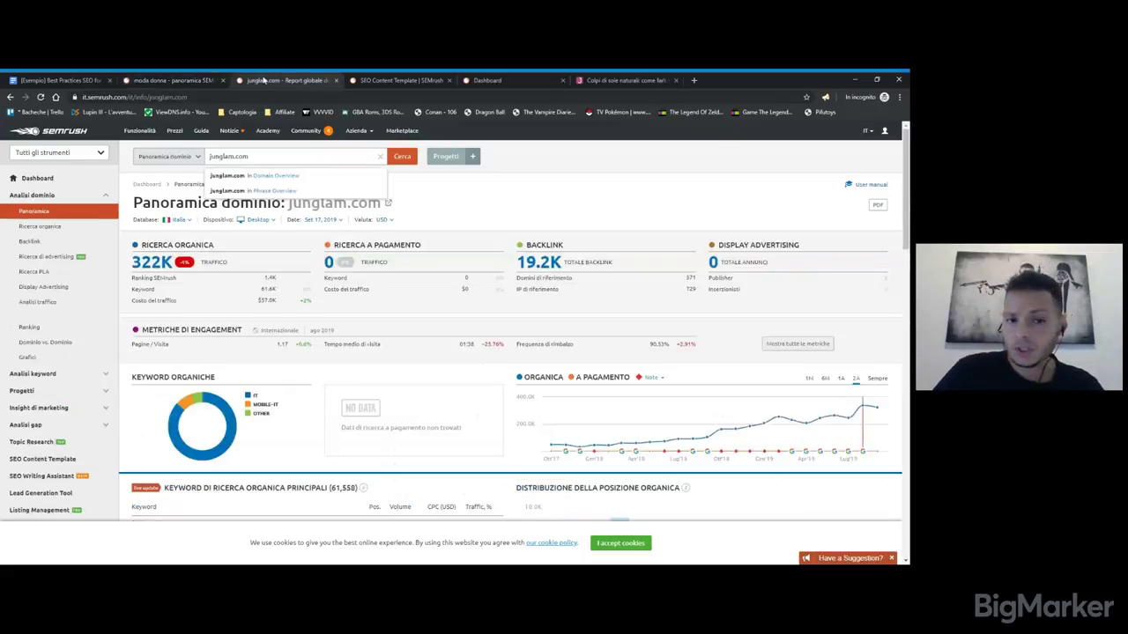
click(597, 202)
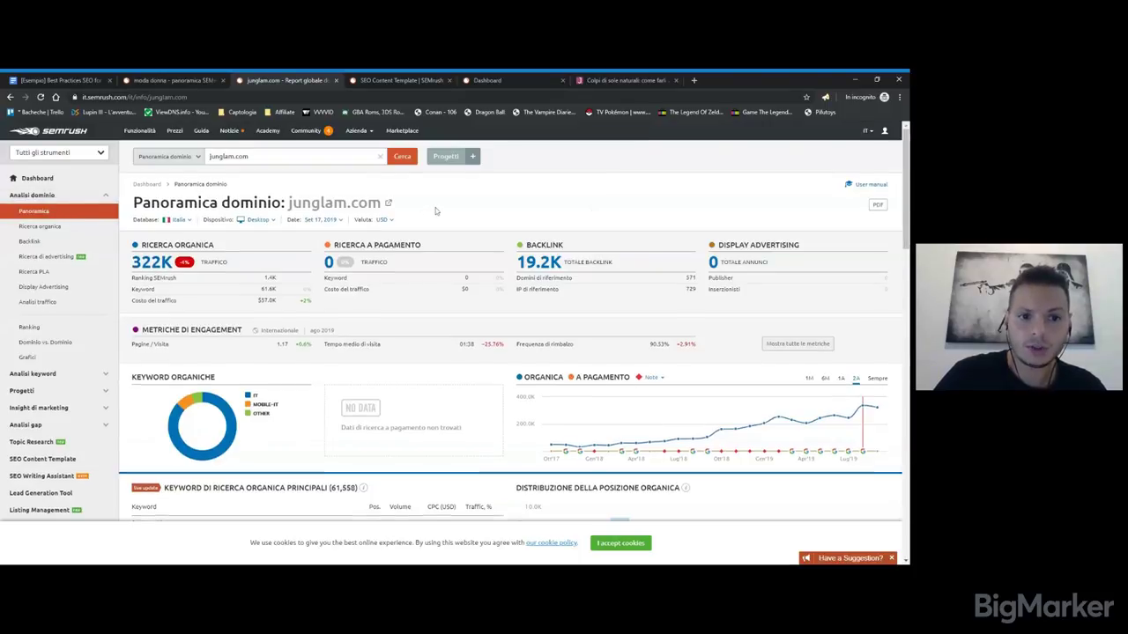
scroll(434, 213, down, 1)
scroll(435, 212, down, 2)
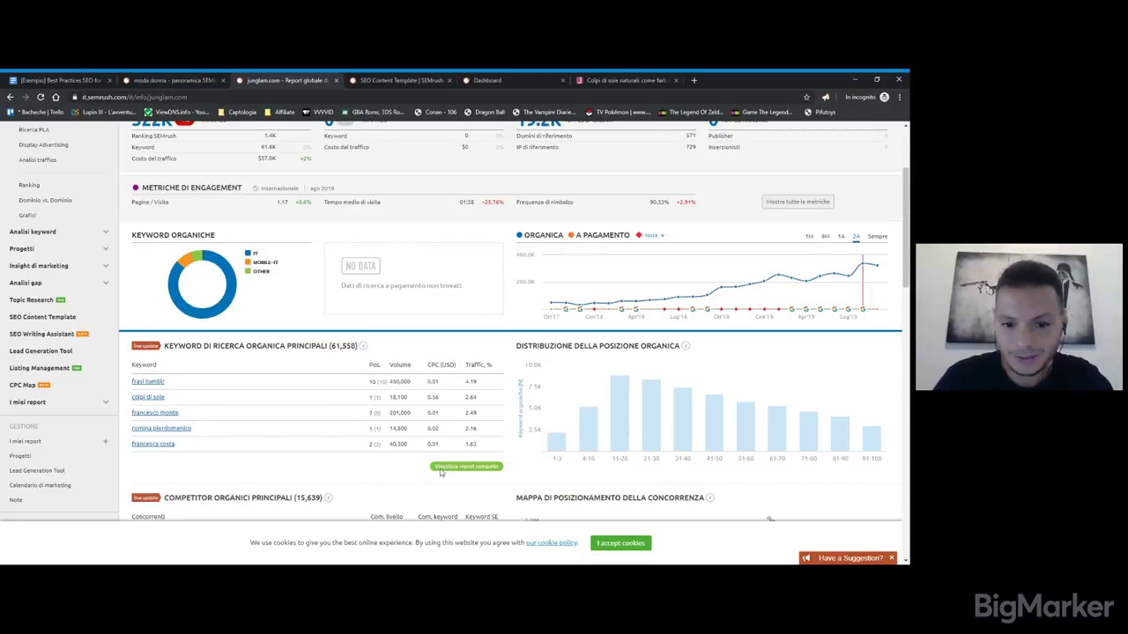
scroll(454, 377, down, 1)
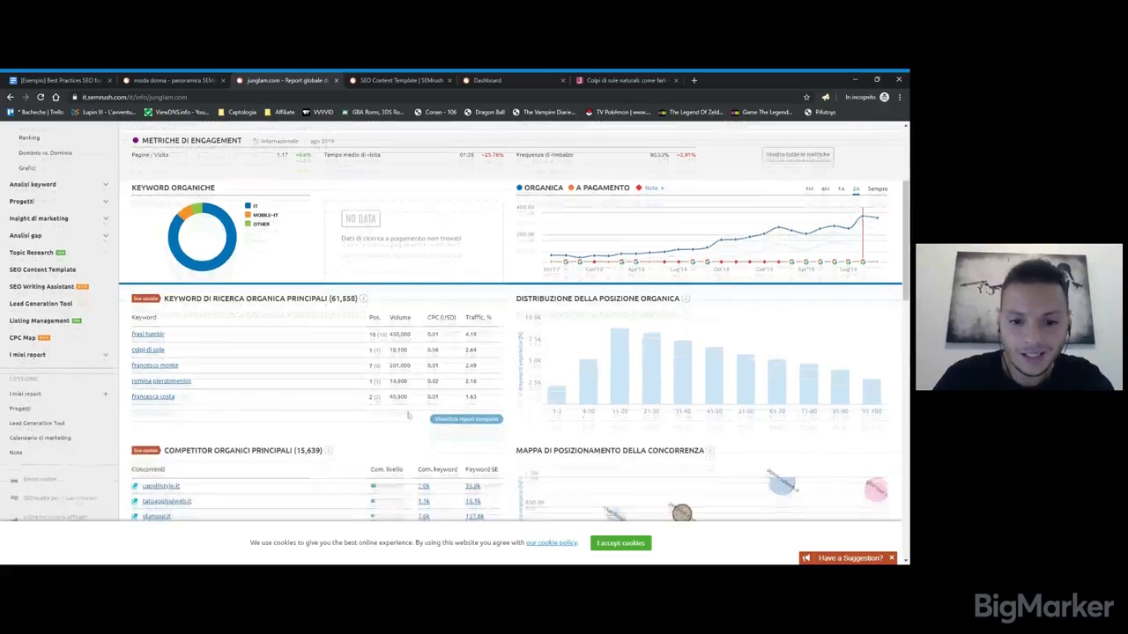
scroll(454, 376, down, 1)
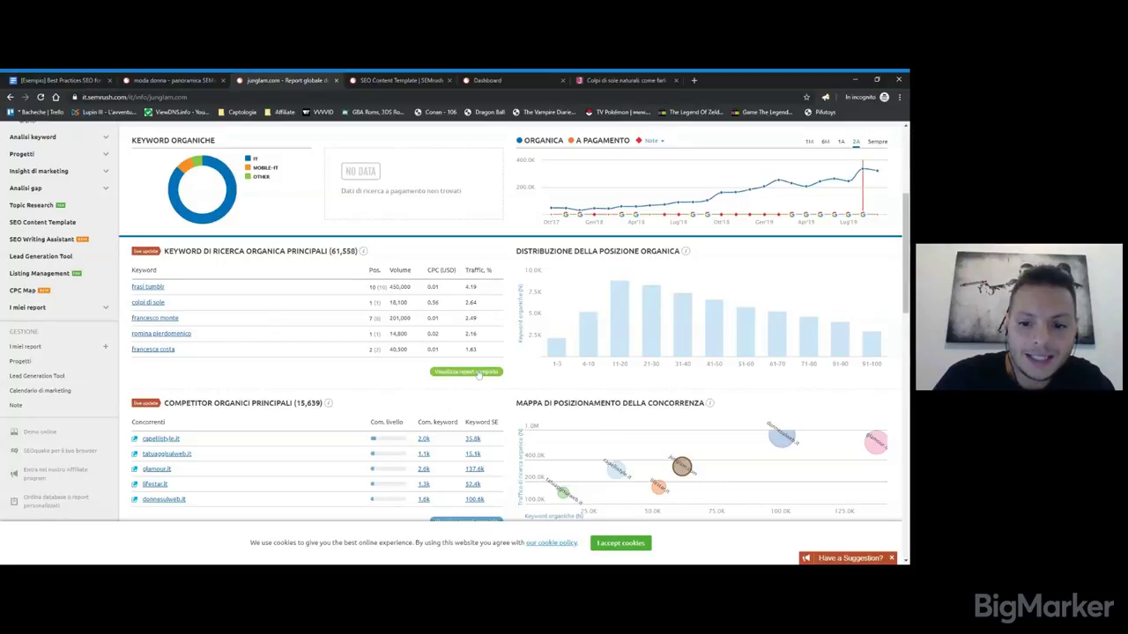
click(478, 374)
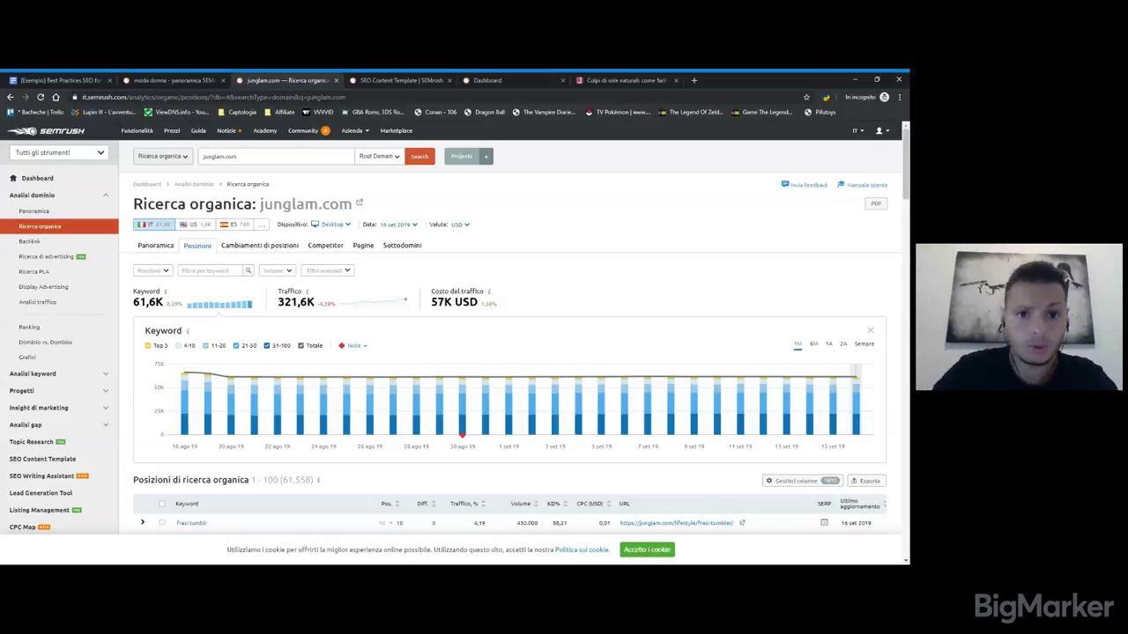
Examine the keyword chart and the organic search positions table for junglam.com, including volumes and ranking URLs
scroll(508, 223, down, 2)
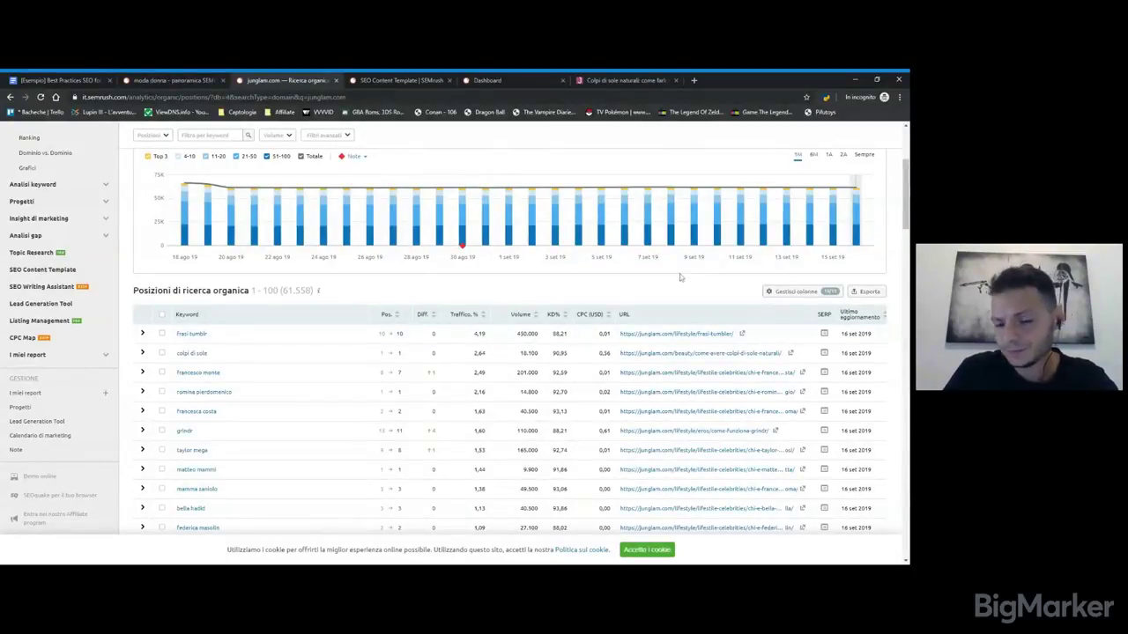
scroll(686, 260, up, 1)
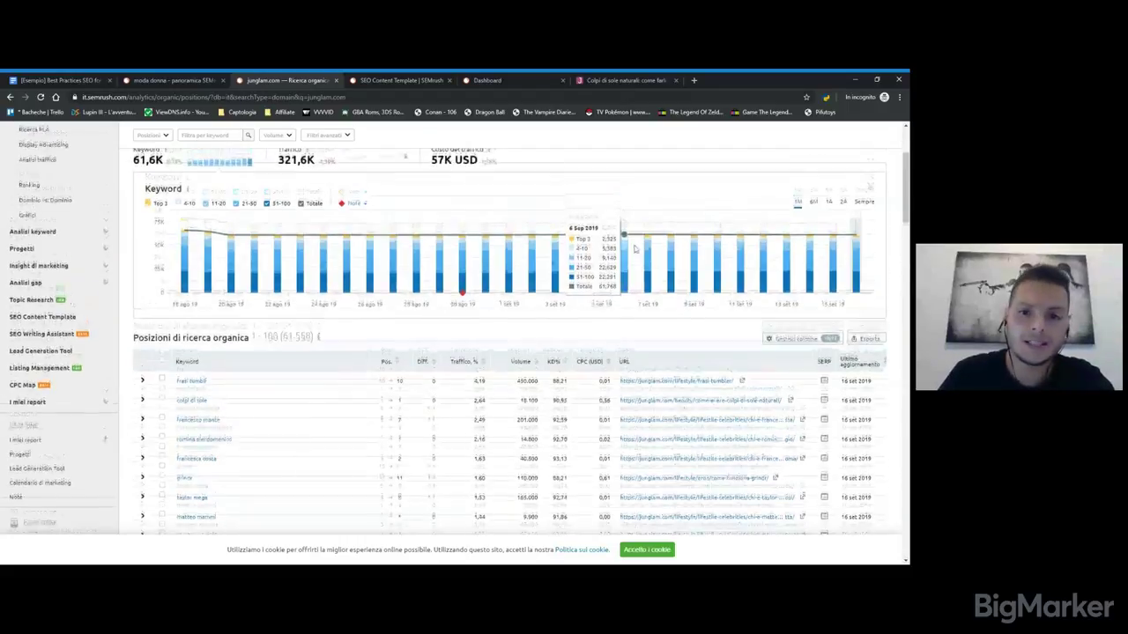
scroll(647, 235, up, 2)
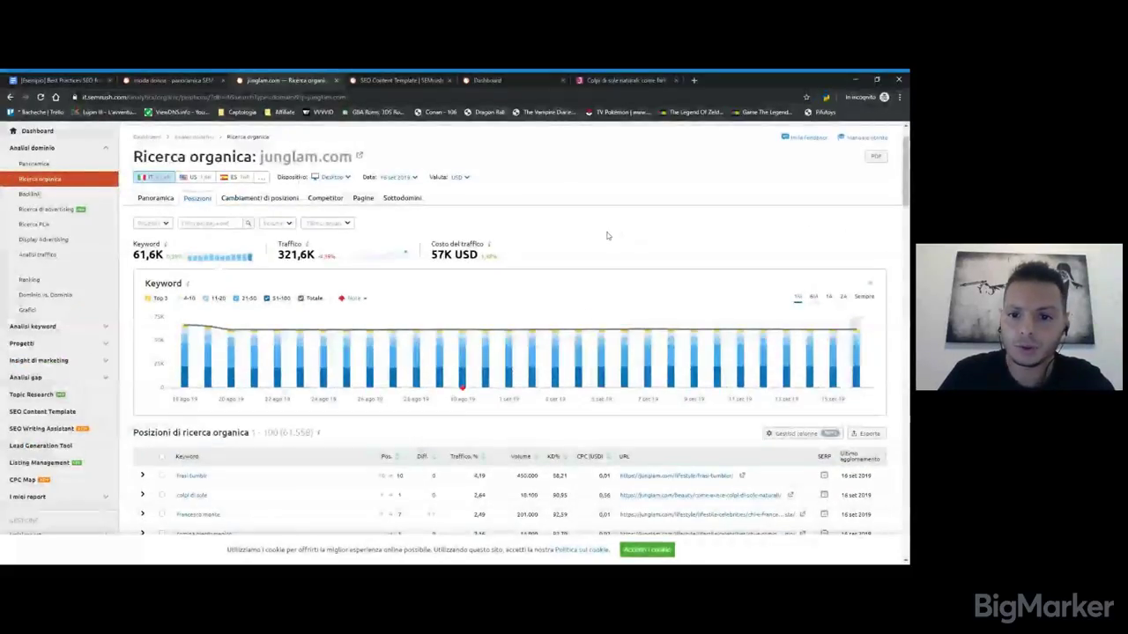
scroll(606, 236, down, 2)
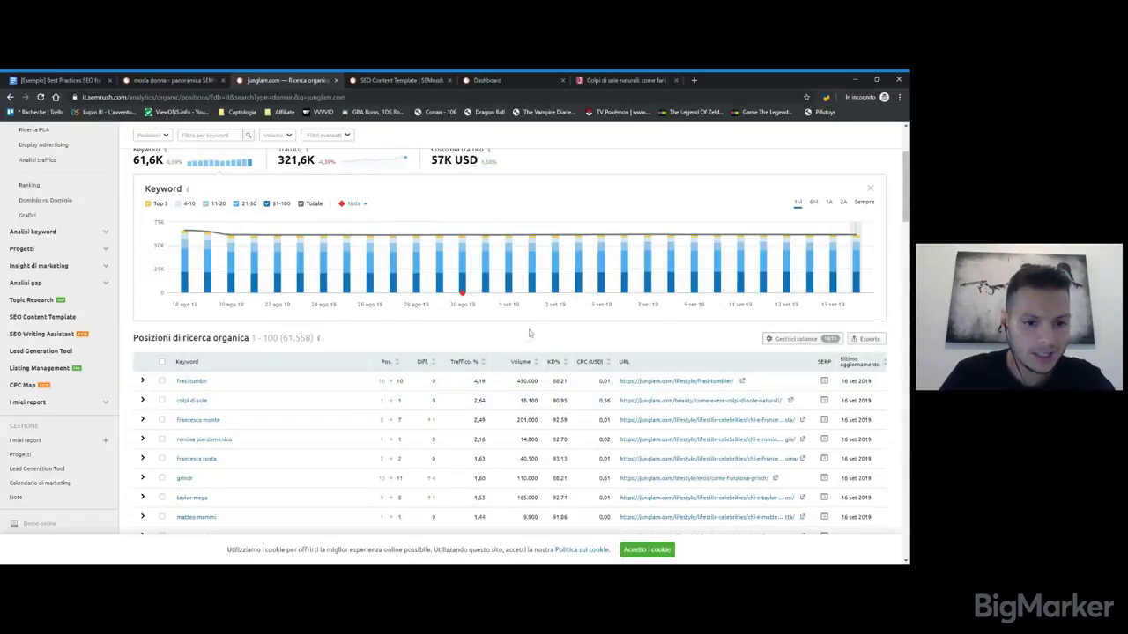
scroll(176, 418, down, 1)
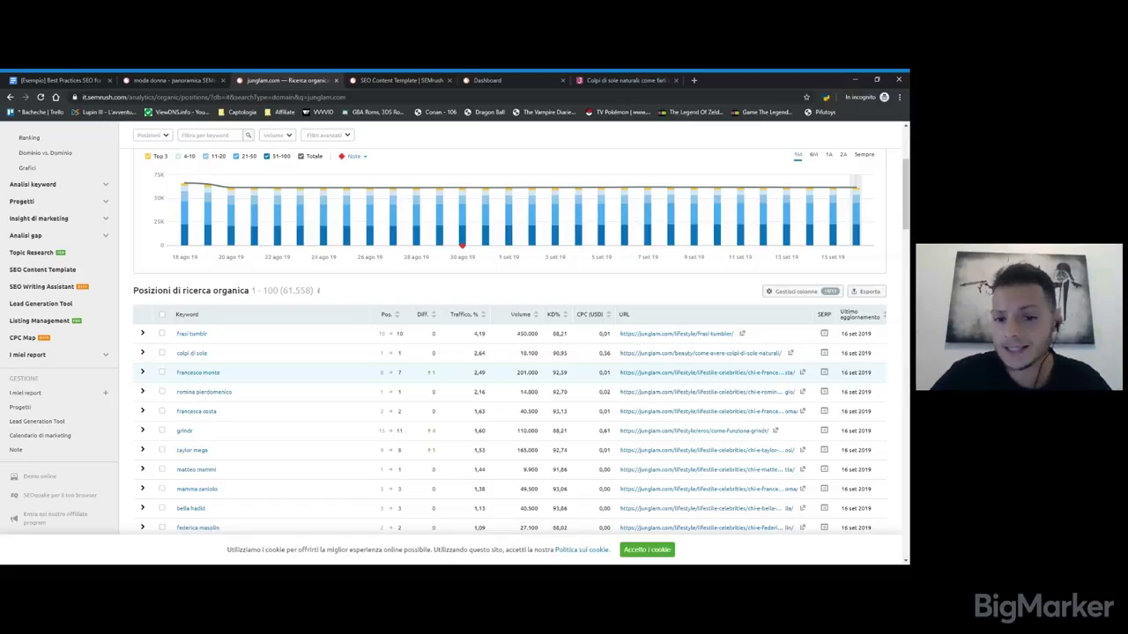
scroll(557, 384, down, 2)
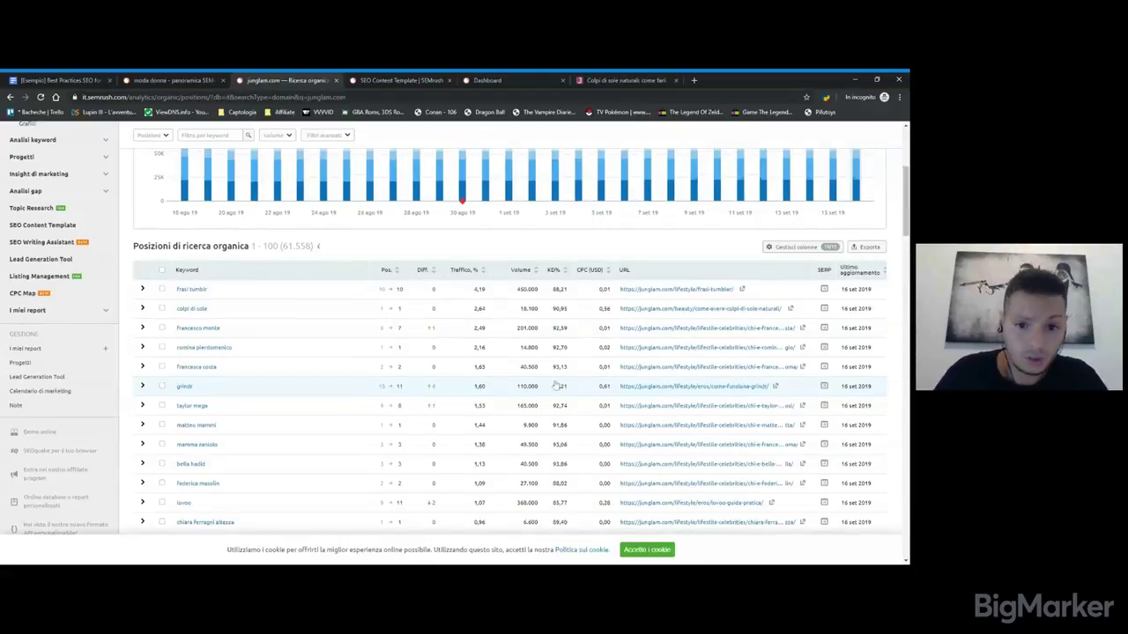
scroll(520, 379, up, 3)
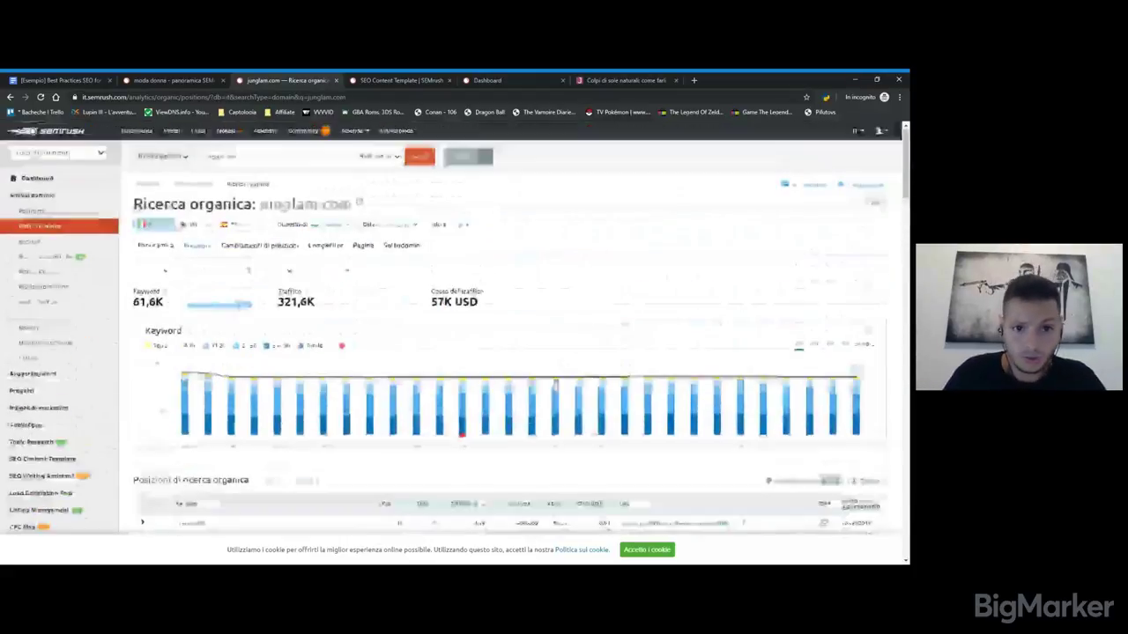
Replace the "moda donna" query with altroconsumo.it and run its domain overview
click(213, 85)
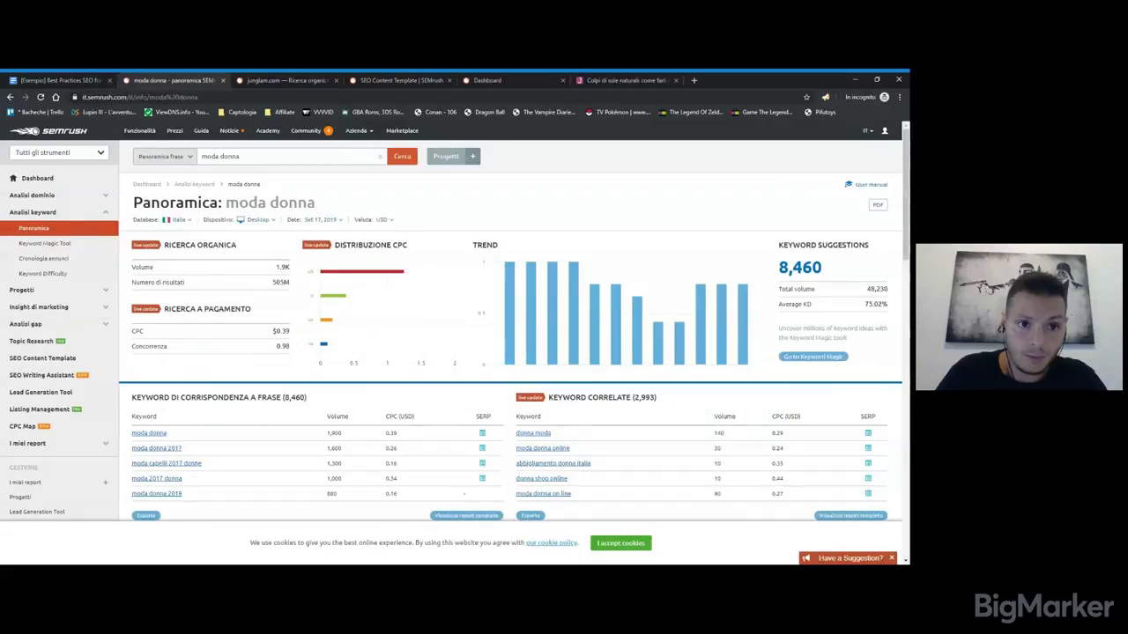
triple_click(220, 156)
text(altroconsumo.it)
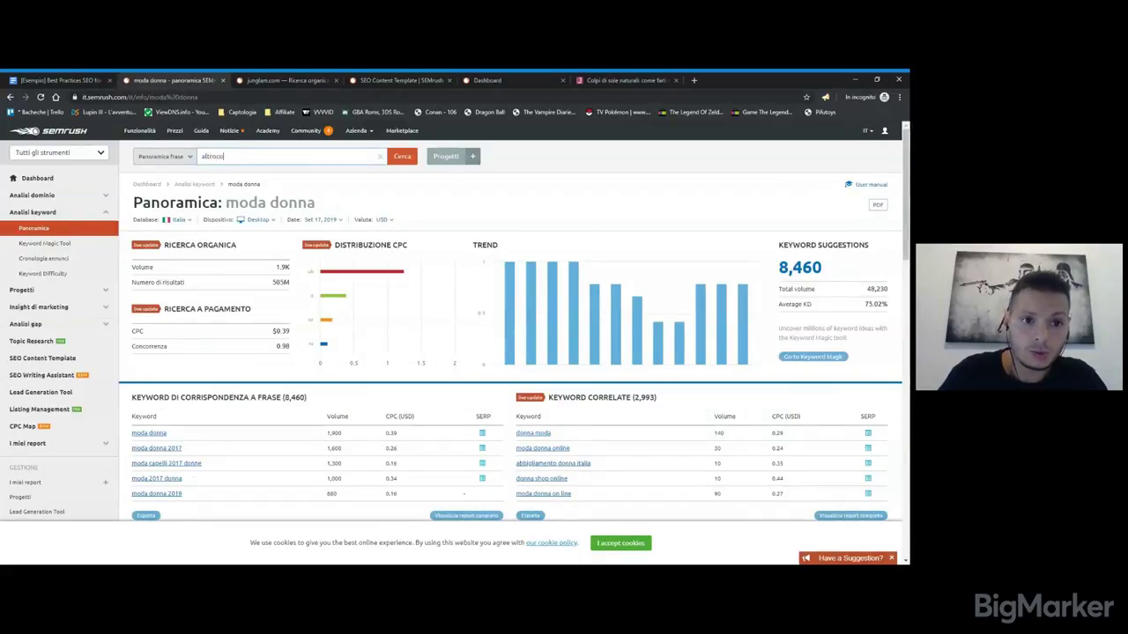
key(Return)
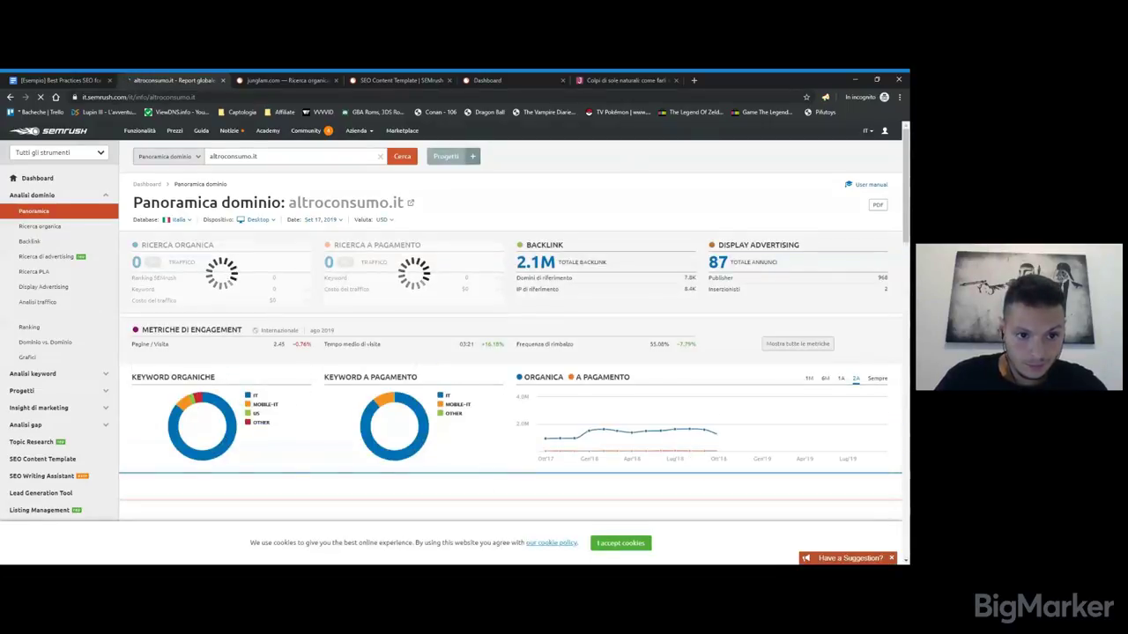
Open the full report of the main organic search keywords for altroconsumo.it
scroll(466, 191, down, 1)
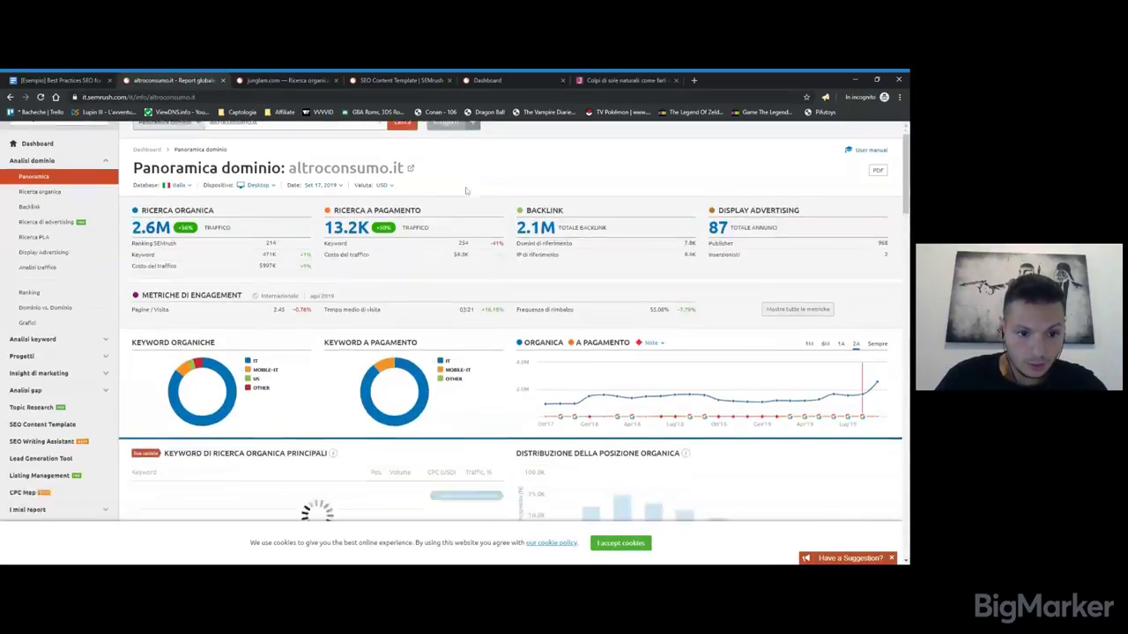
scroll(459, 238, down, 3)
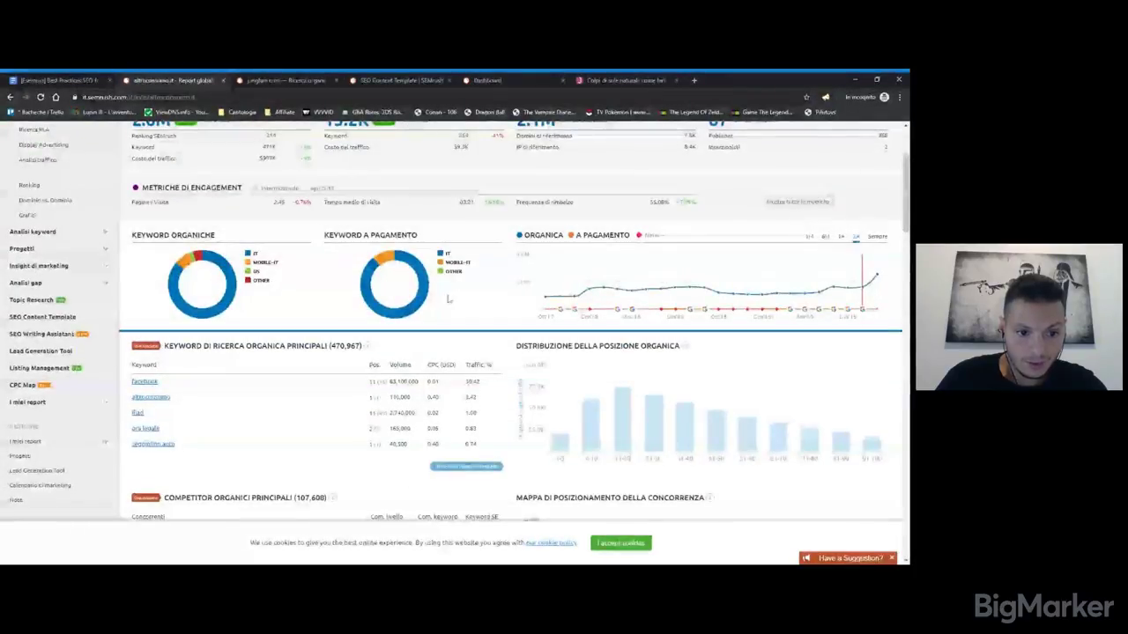
click(481, 472)
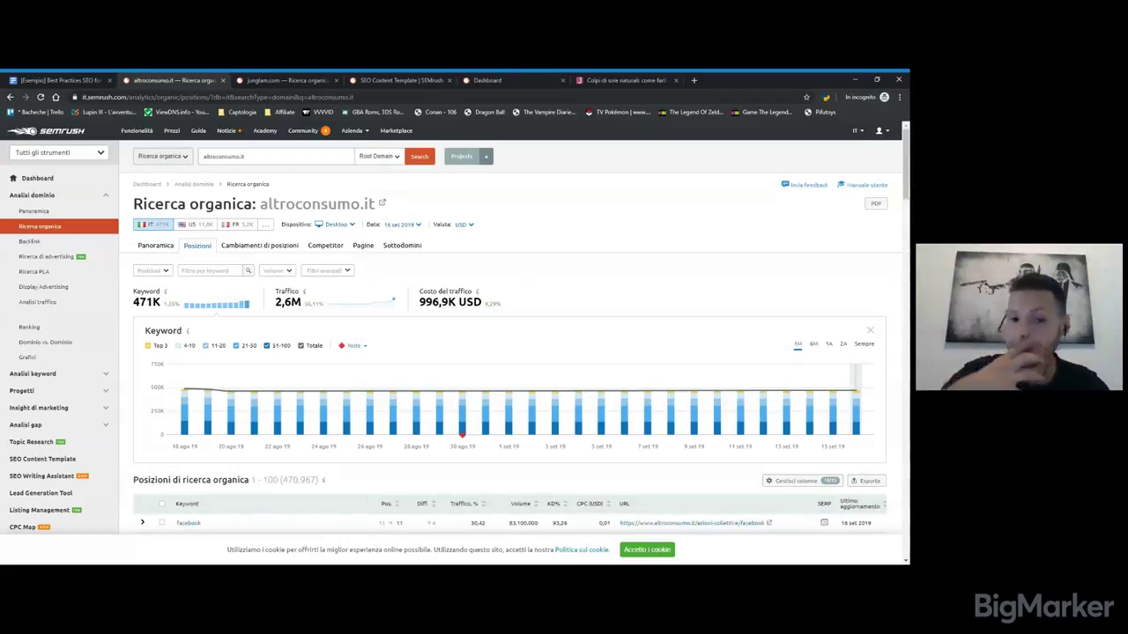
Examine the keywords and rankings in the organic search positions table for altroconsumo.it
scroll(532, 202, down, 1)
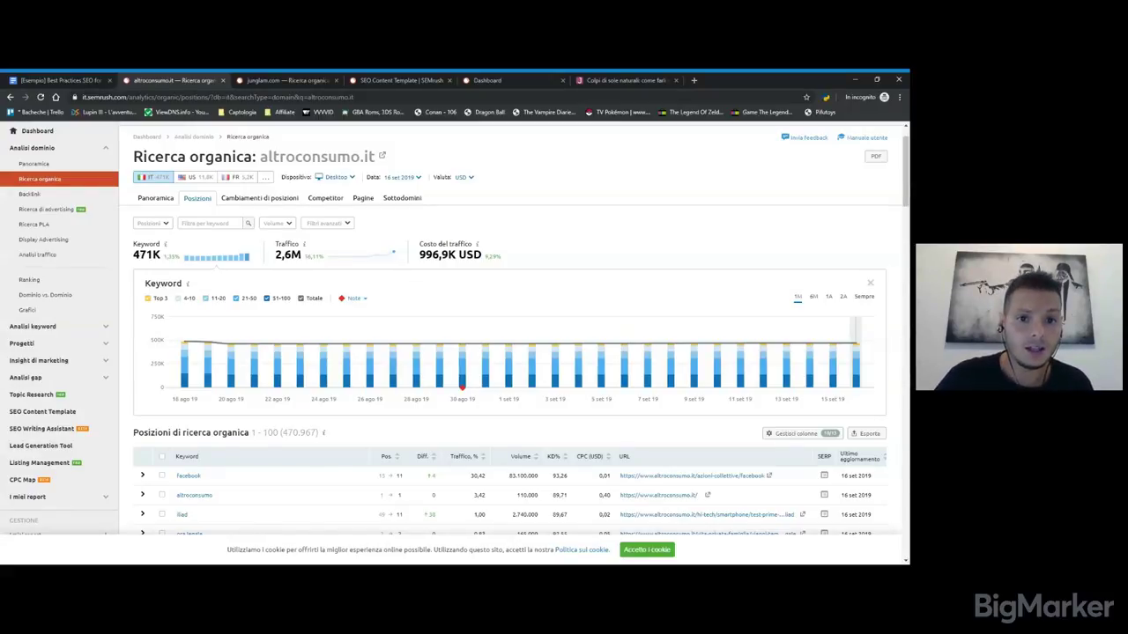
scroll(533, 203, down, 3)
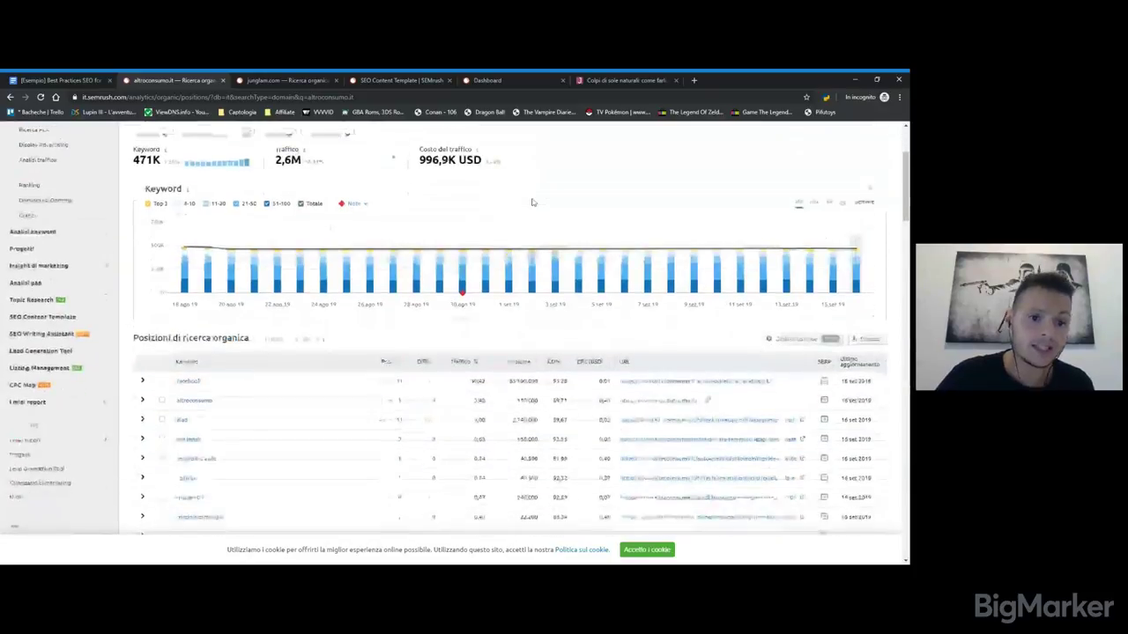
scroll(533, 203, down, 2)
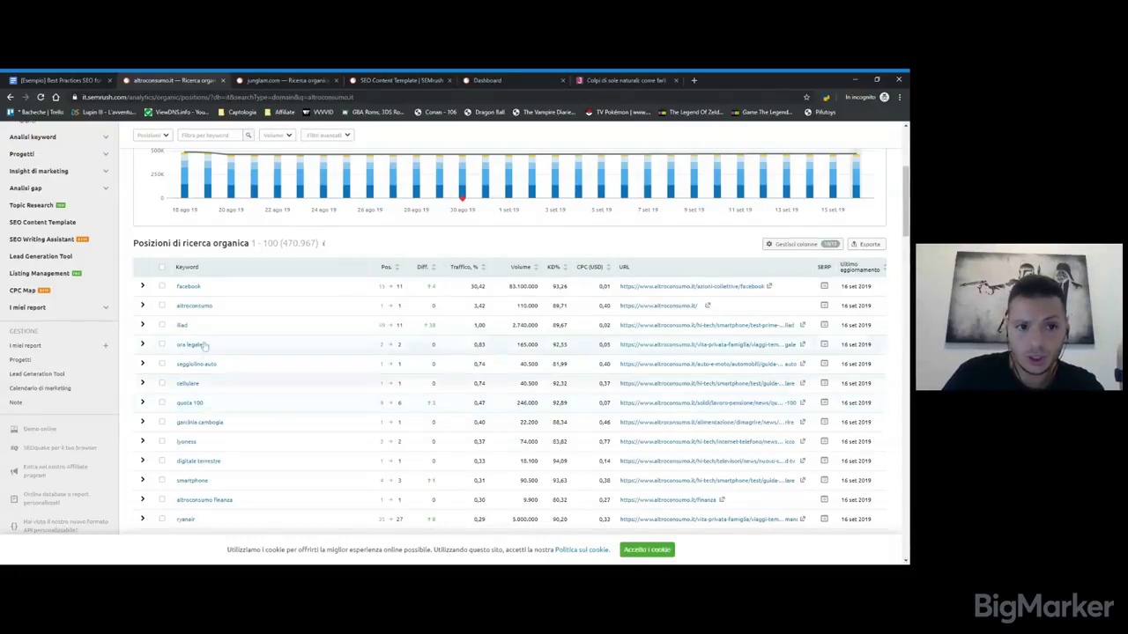
Replace the altroconsumo.it query with "quota 100" and run the search
scroll(210, 408, up, 3)
click(264, 156)
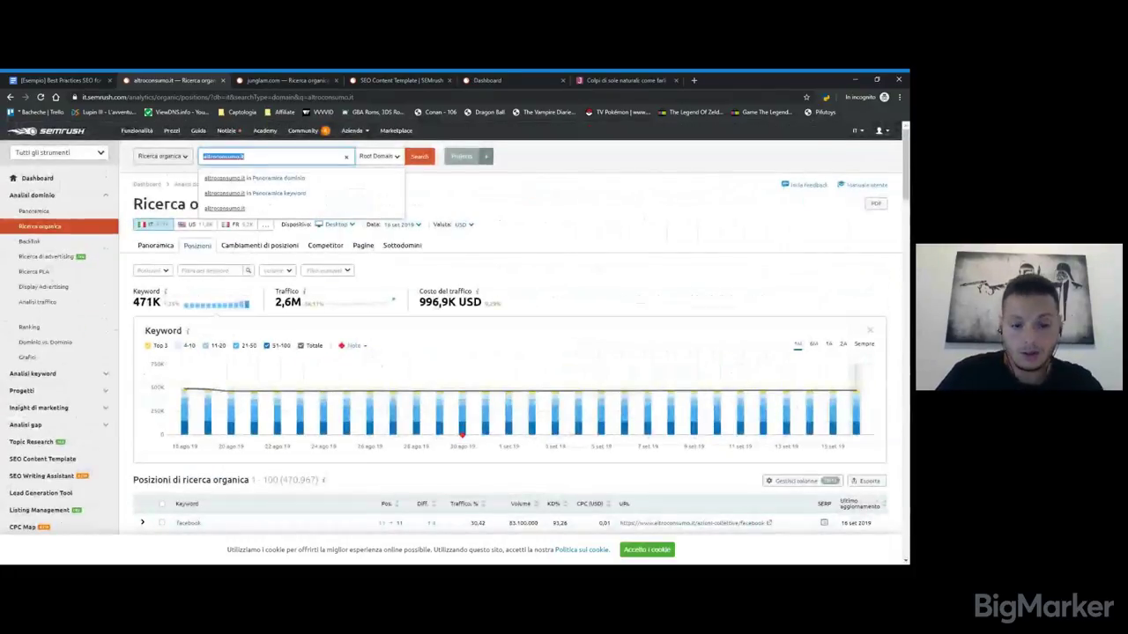
text(quota q)
key(BackSpace)
text(100)
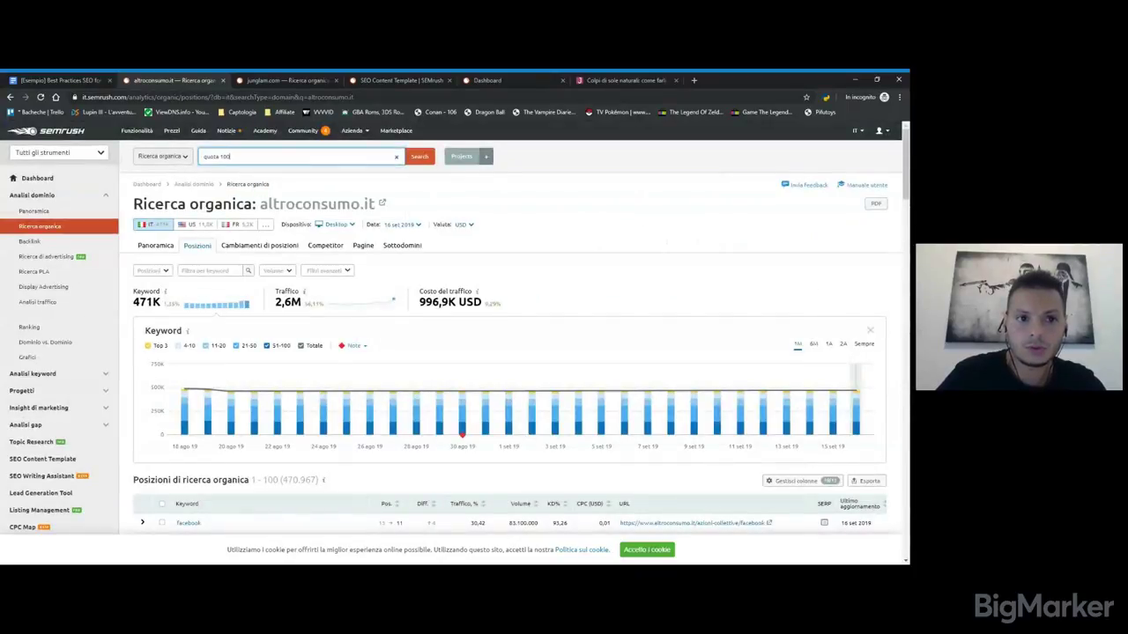
click(419, 156)
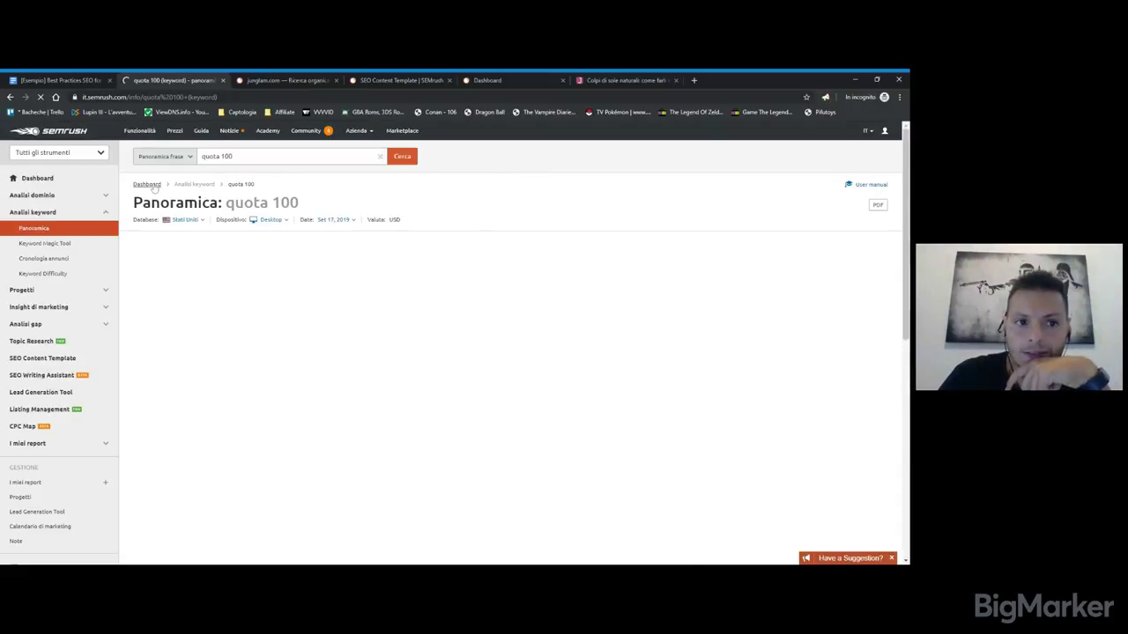
Search for "quota 100" from the dashboard and set the keyword overview's database to Italy
click(150, 185)
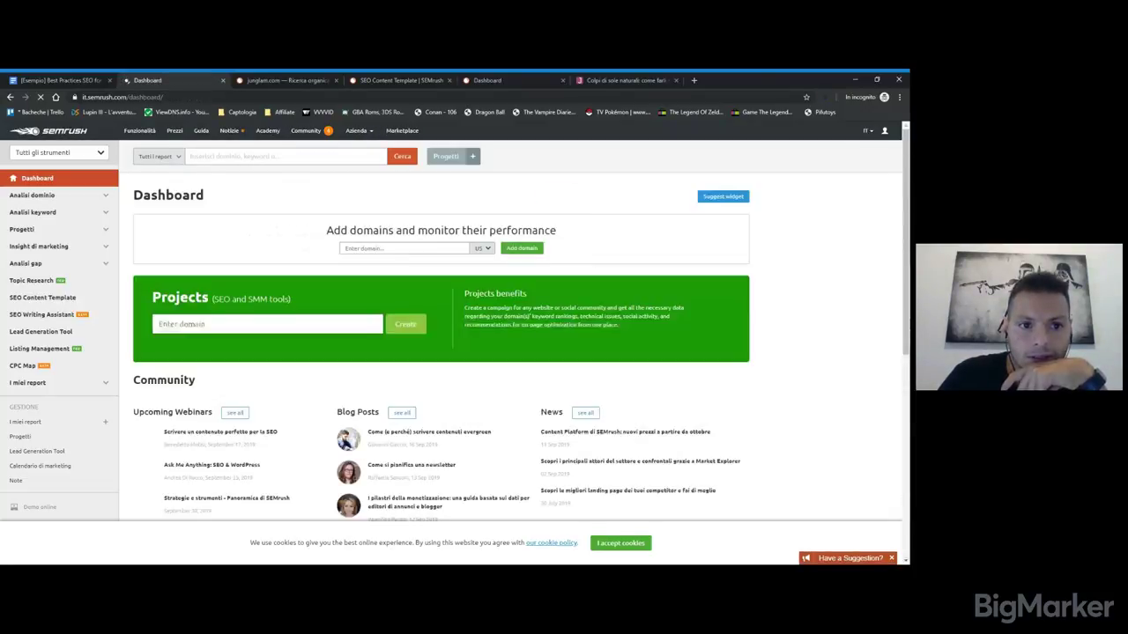
click(282, 156)
text(questa 100)
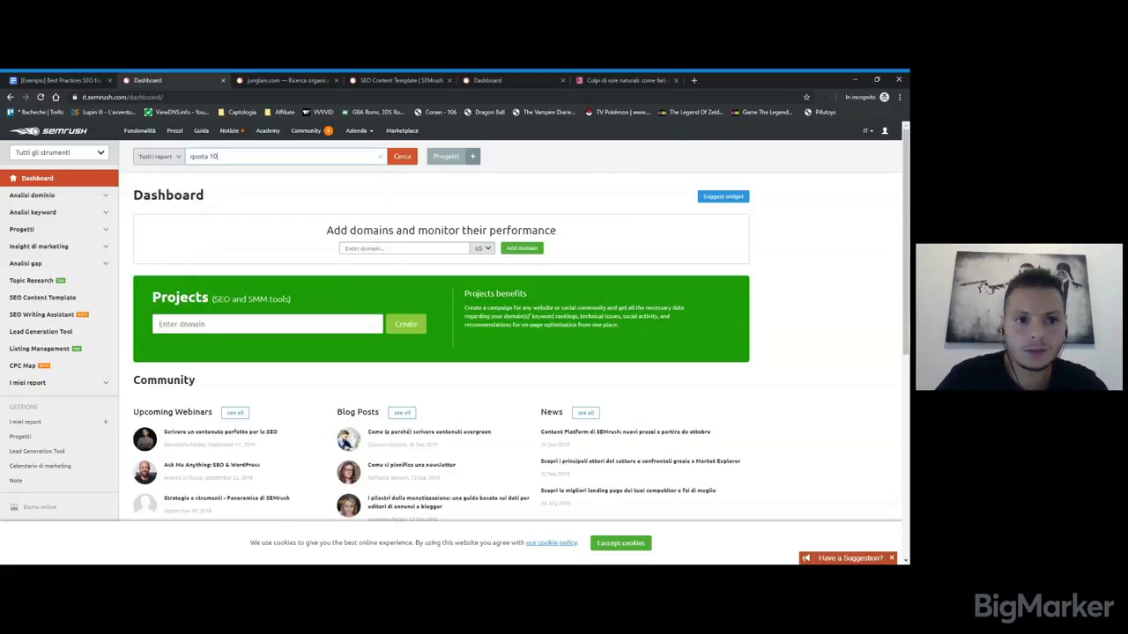
key(Return)
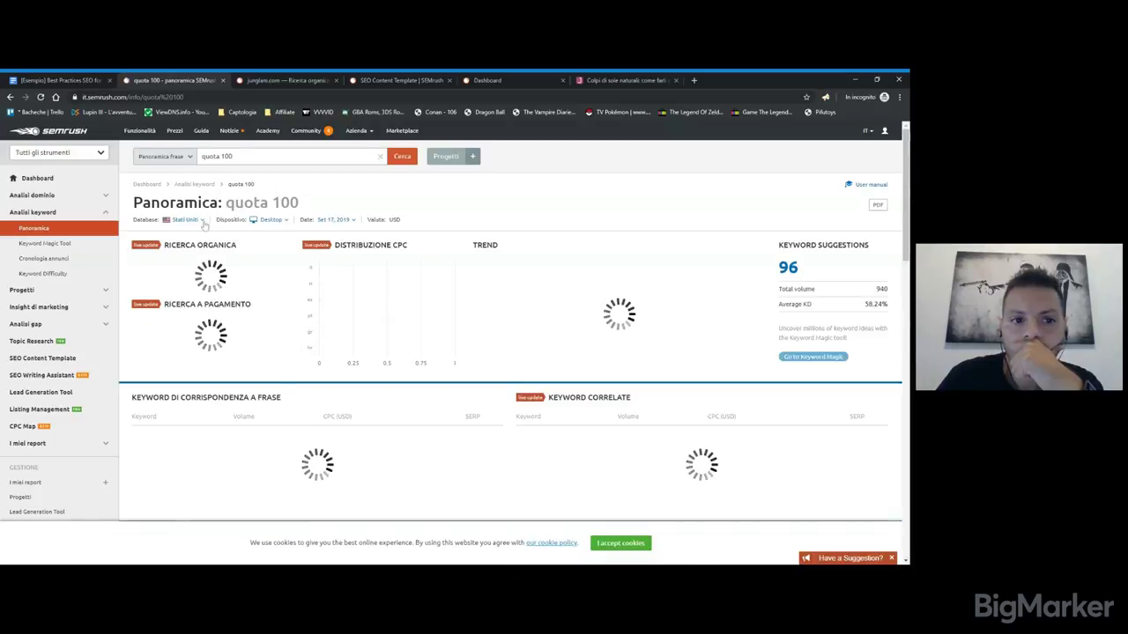
click(199, 219)
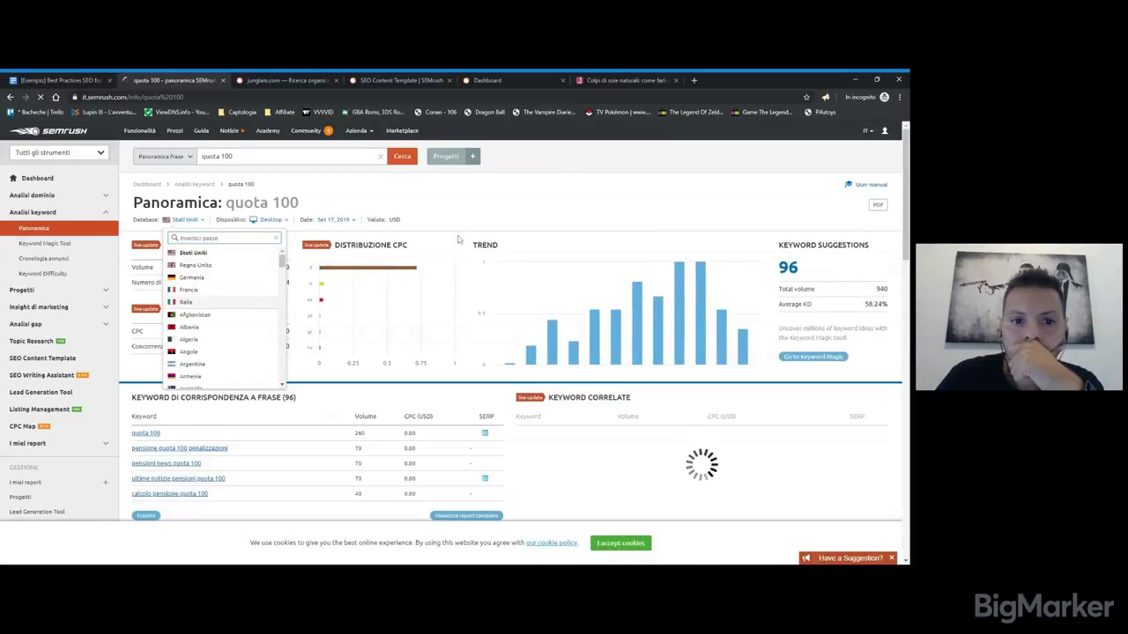
click(203, 302)
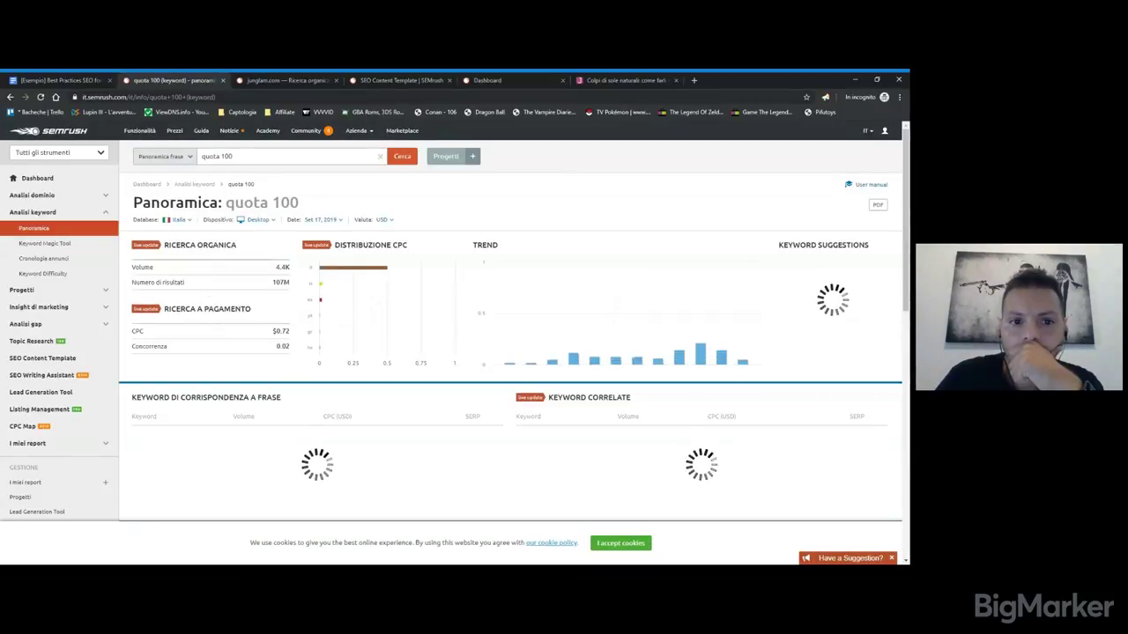
Examine the volume, trend chart, phrase-match keywords and related keywords in the "quota 100" overview
scroll(557, 166, down, 1)
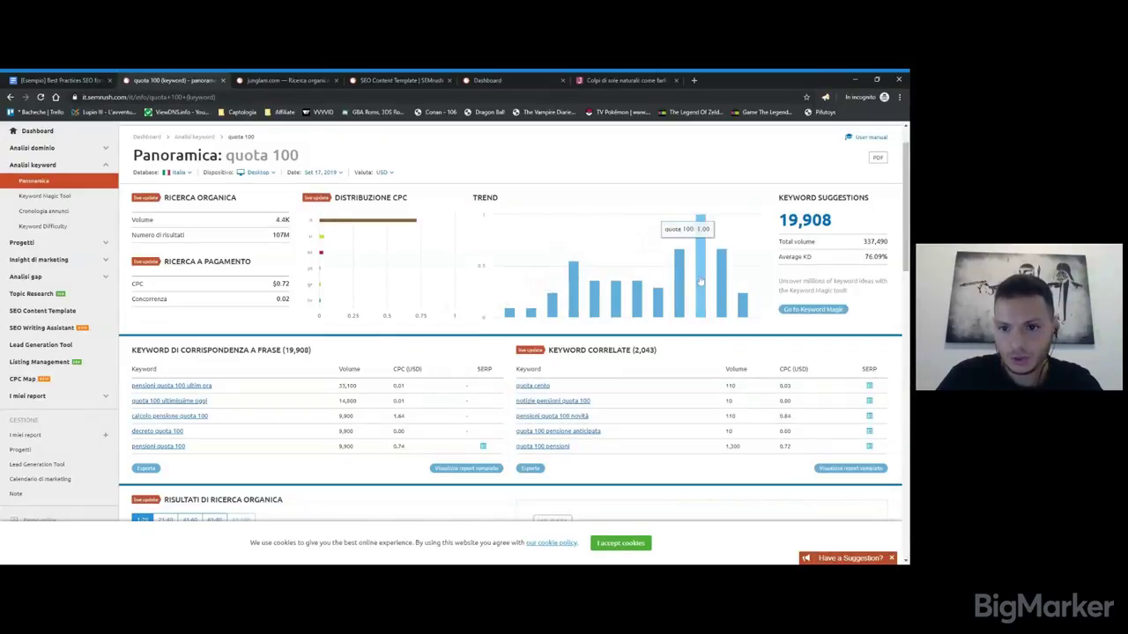
scroll(527, 254, down, 1)
scroll(527, 229, up, 2)
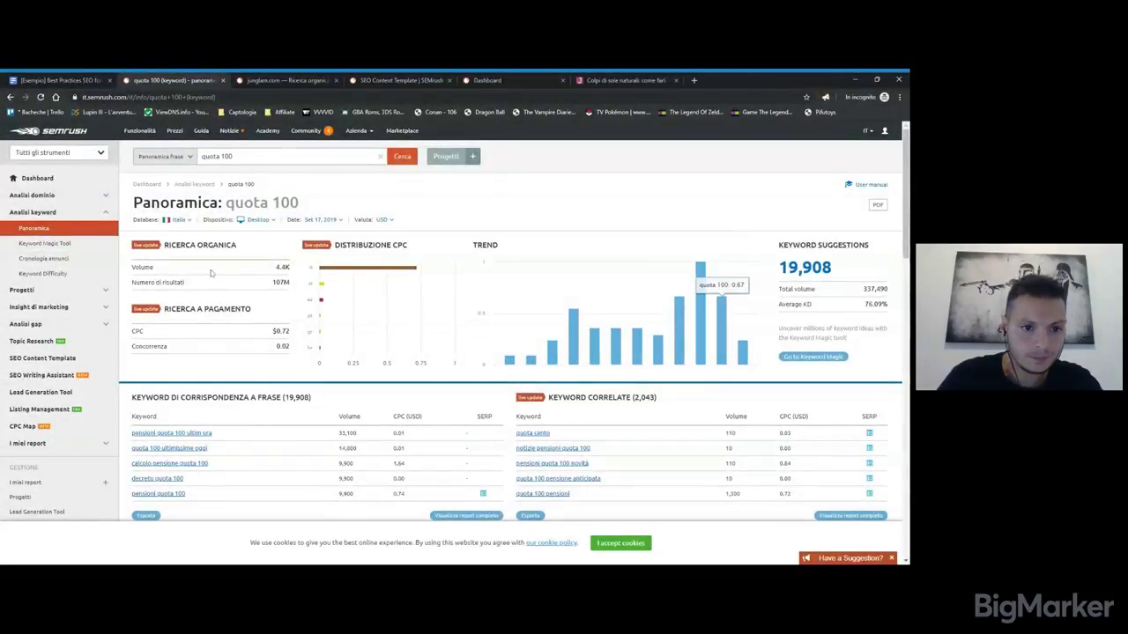
scroll(279, 261, down, 1)
scroll(278, 260, down, 2)
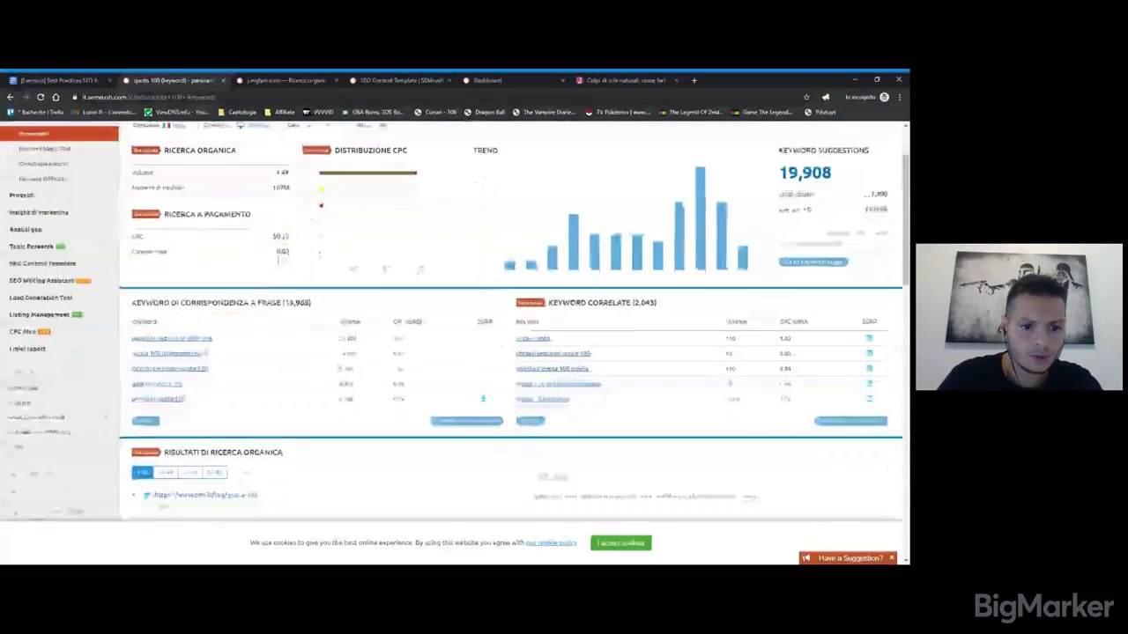
scroll(279, 261, up, 3)
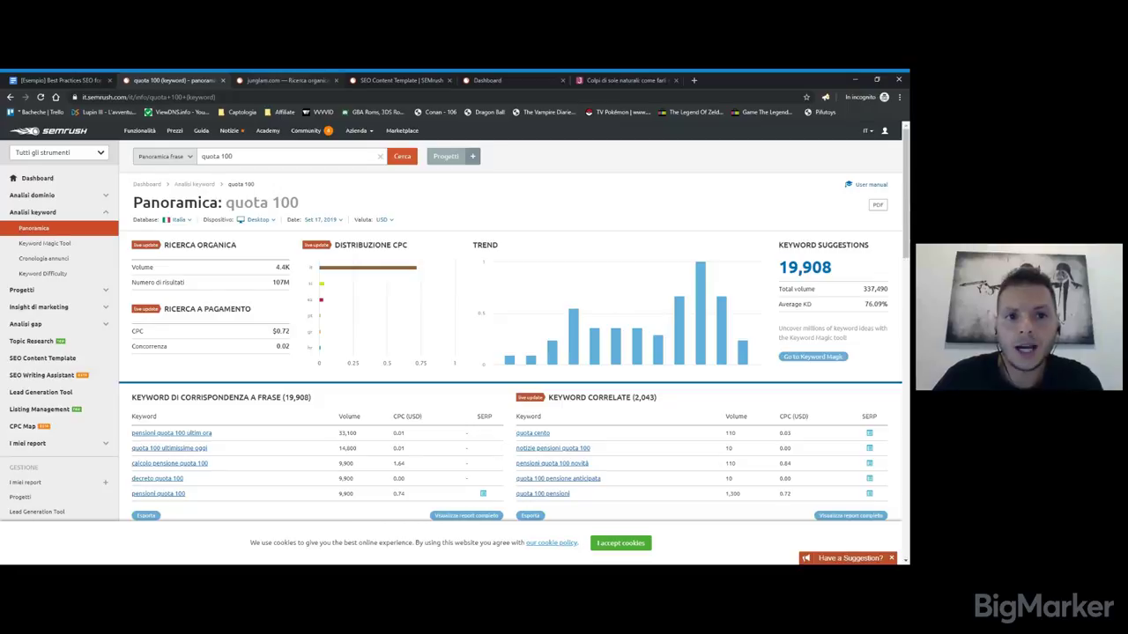
Run the domain overview for junglam.com from the dashboard and review its main organic search keywords
click(402, 79)
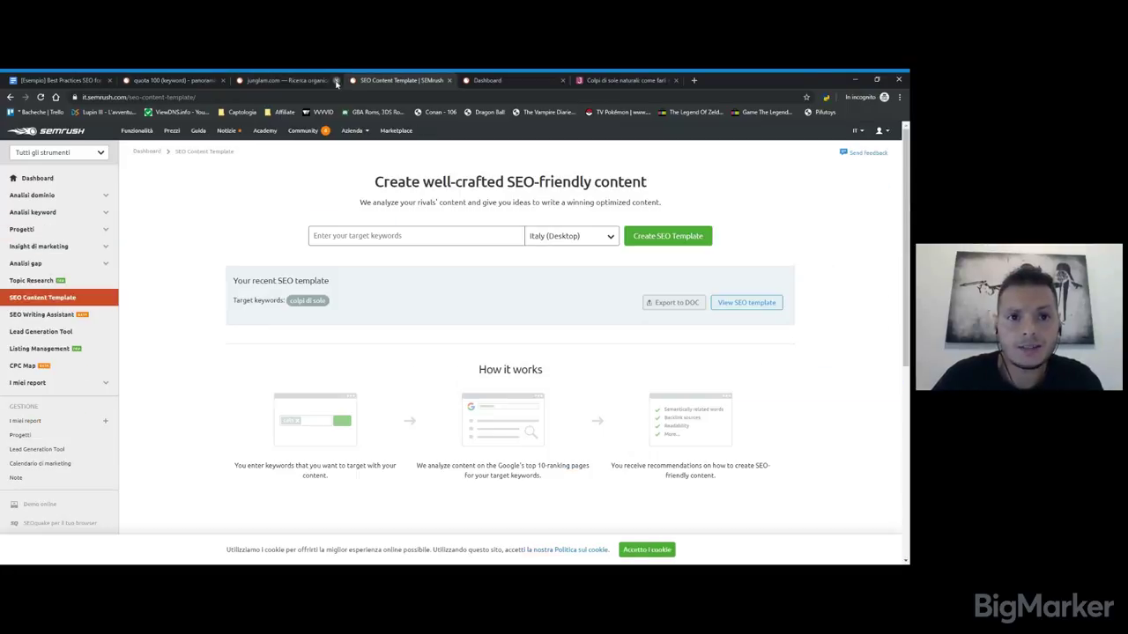
click(292, 85)
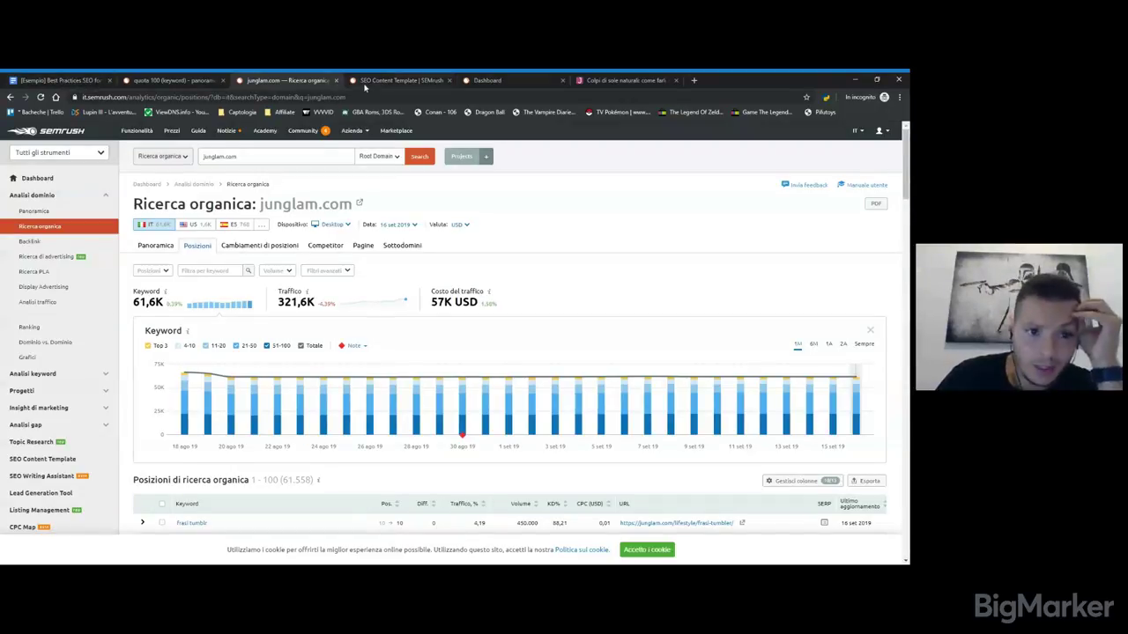
click(147, 184)
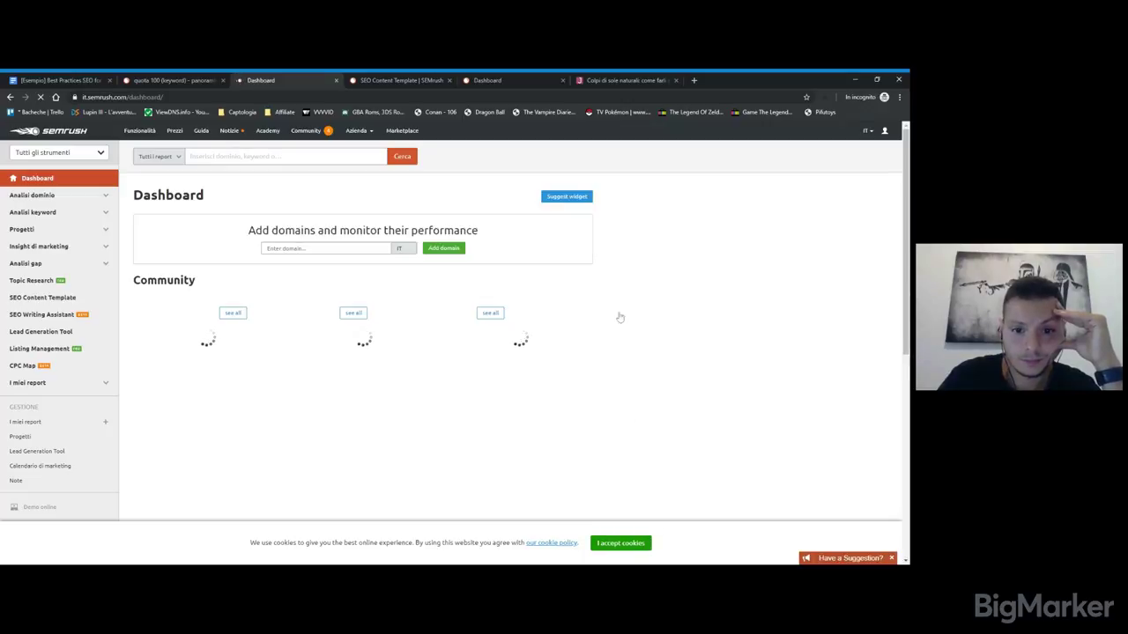
click(348, 157)
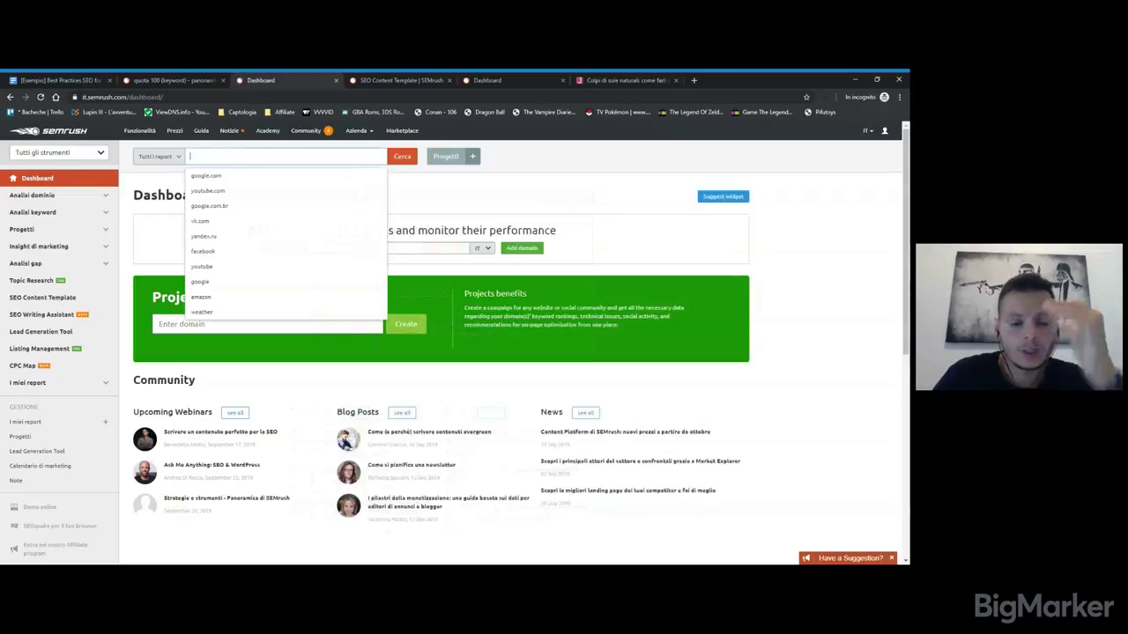
text(jung)
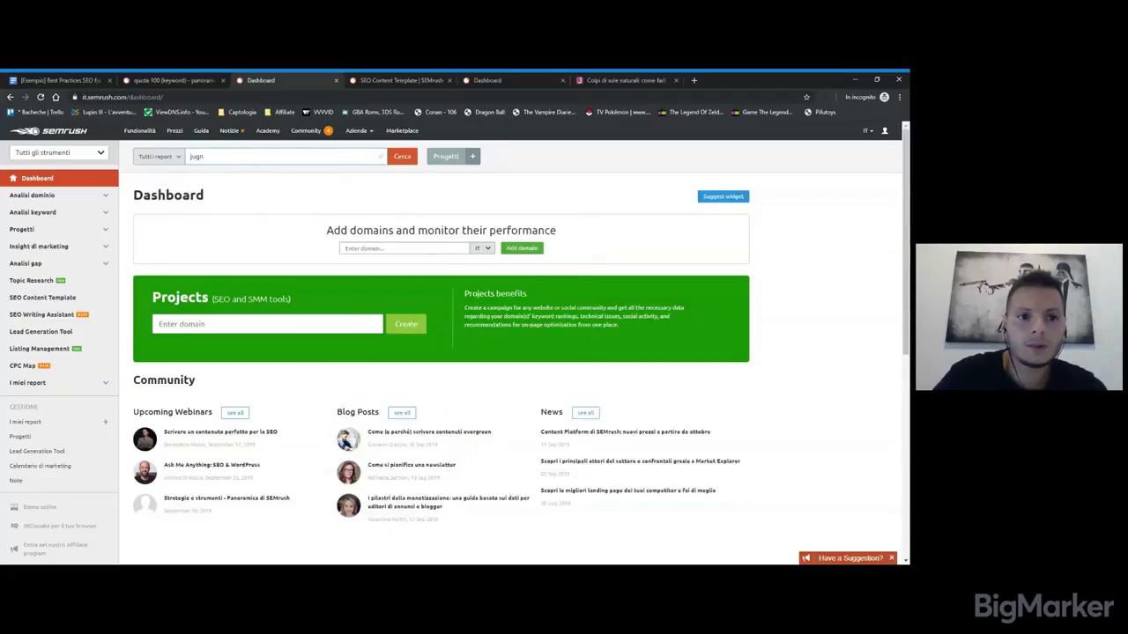
text(lam.com)
key(Return)
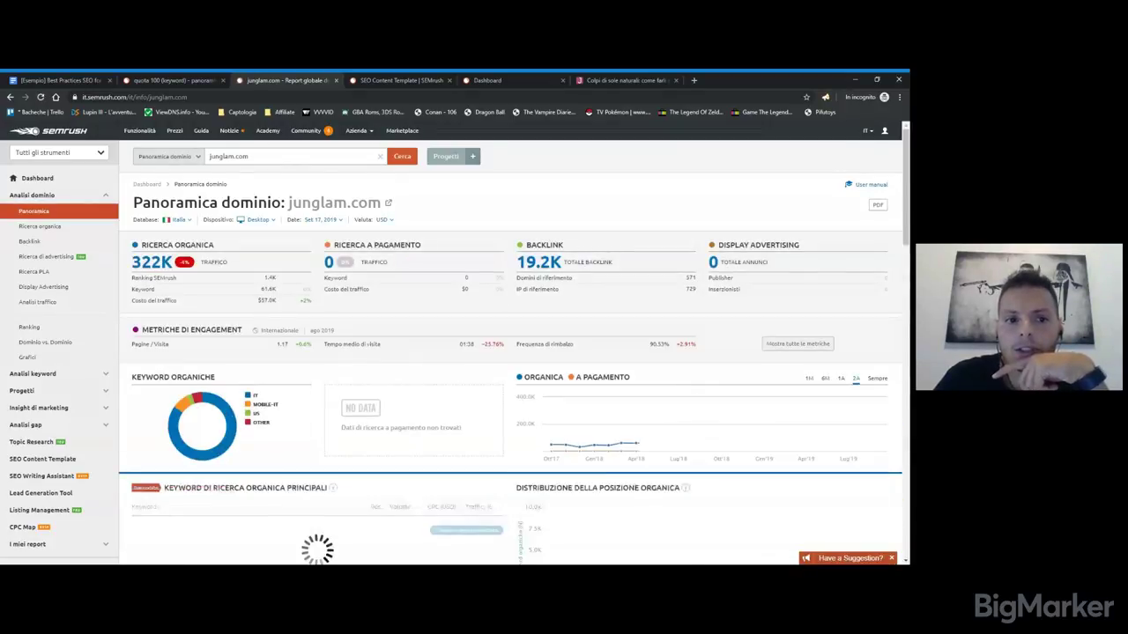
scroll(438, 189, down, 2)
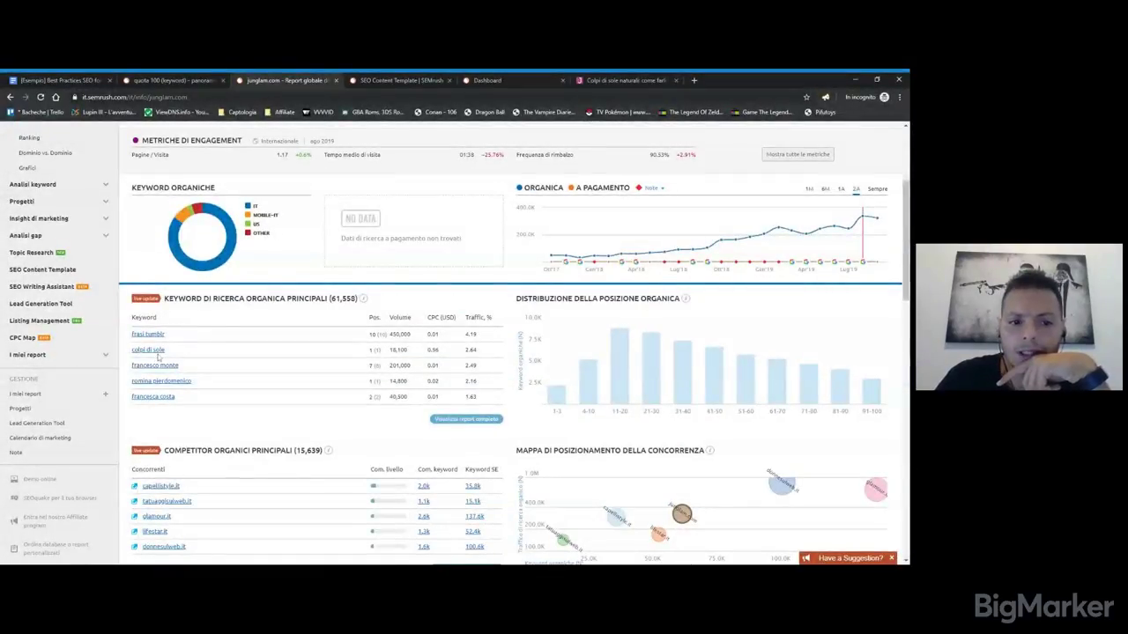
scroll(158, 355, up, 2)
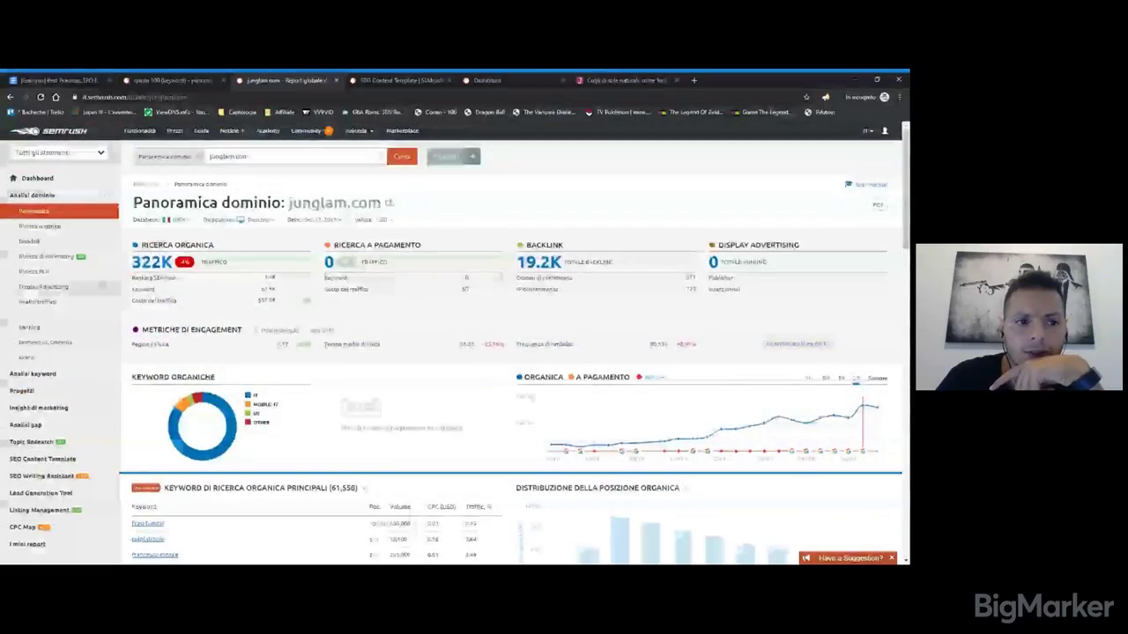
Open the Keyword Magic Tool and search for "colpi di sole" in place of junglam.com
click(62, 373)
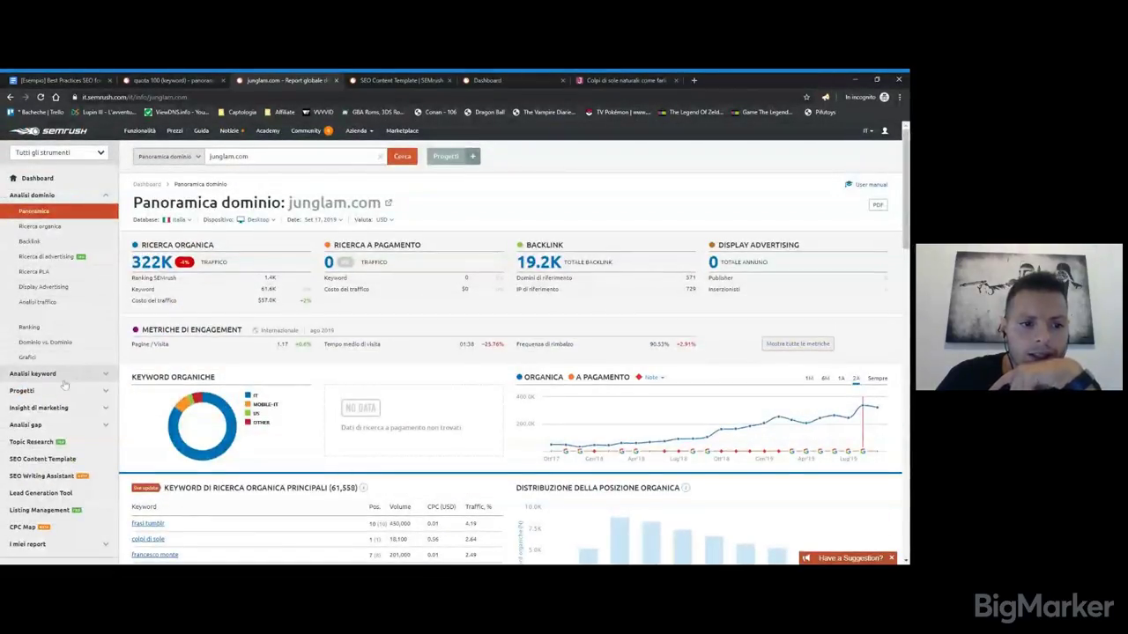
click(69, 407)
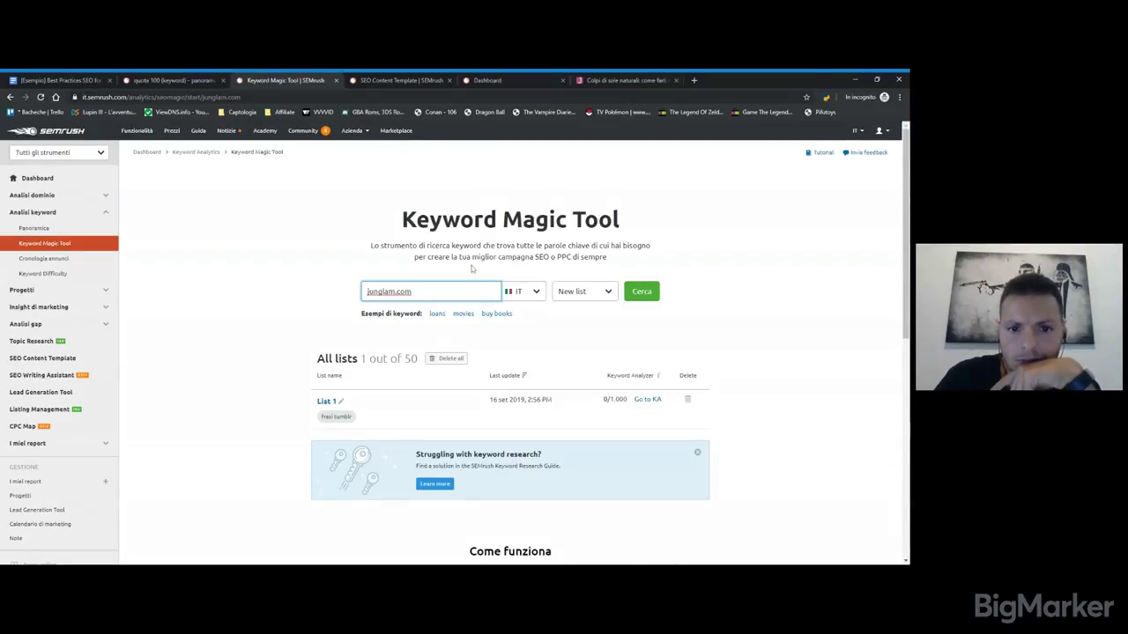
drag(412, 291, 367, 292)
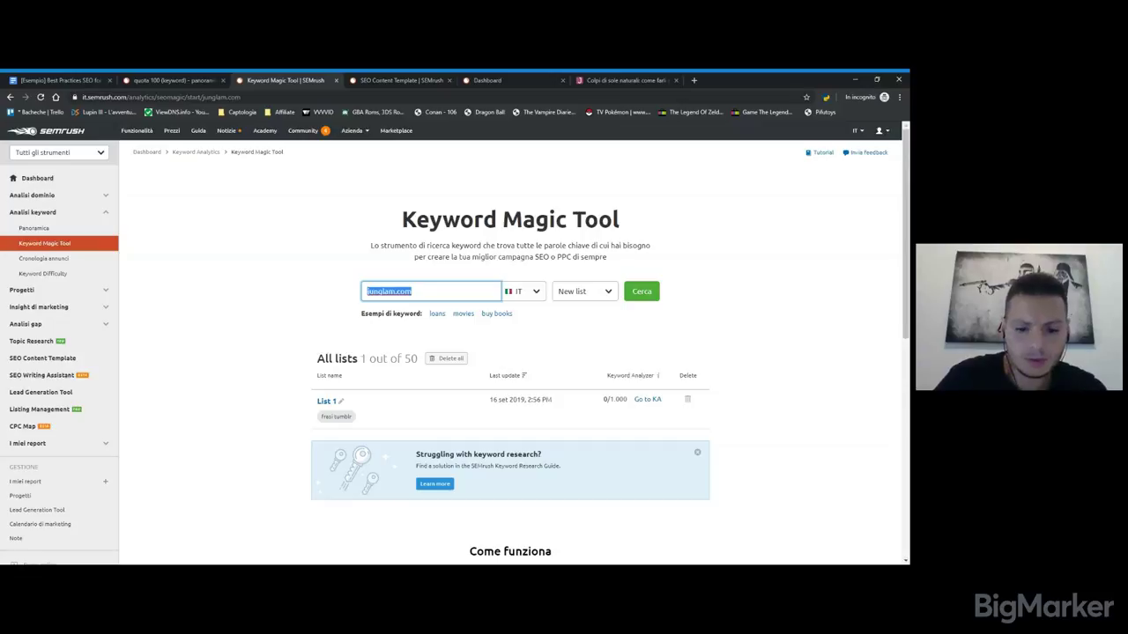
text(colpi di sole)
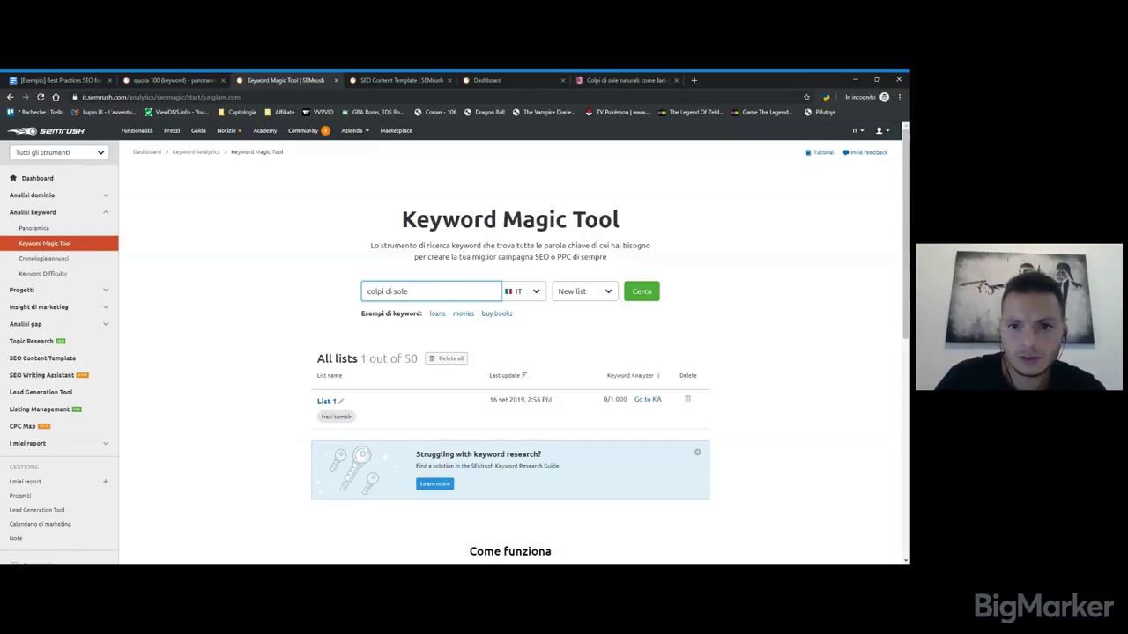
click(637, 297)
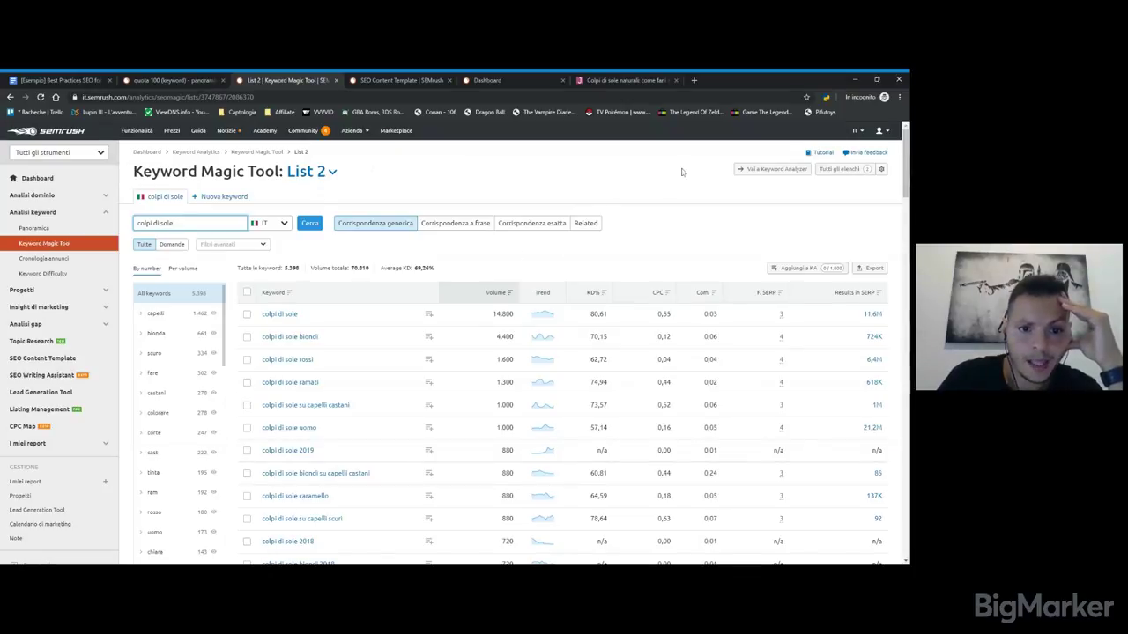
Examine the keyword variations of "colpi di sole" in the results table, including their volume, trend and difficulty
scroll(682, 173, down, 1)
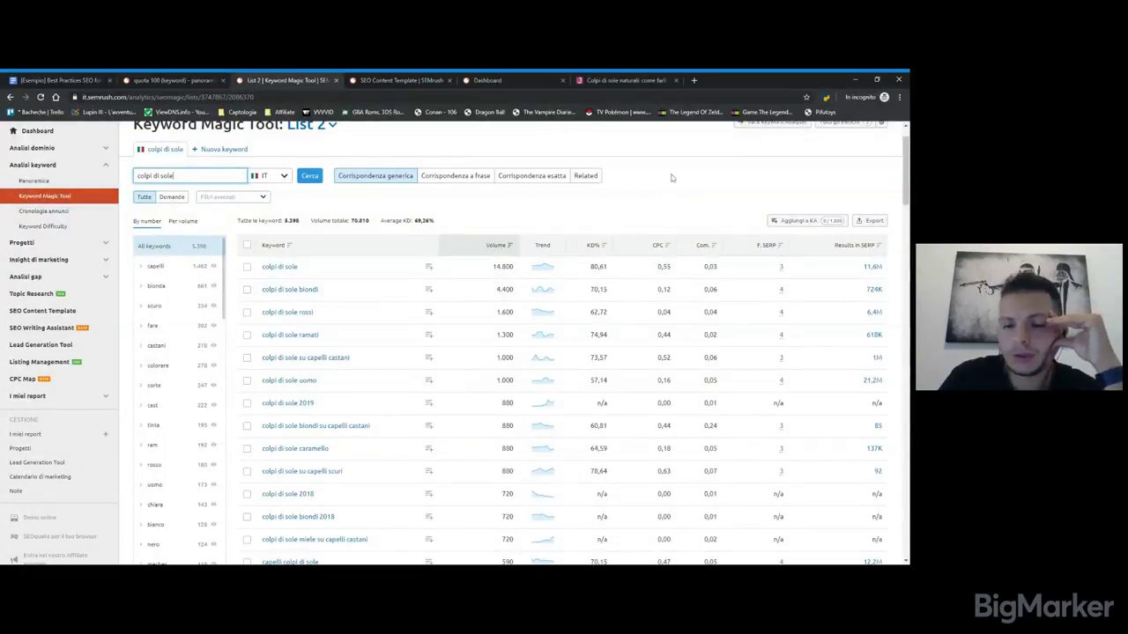
scroll(688, 191, down, 1)
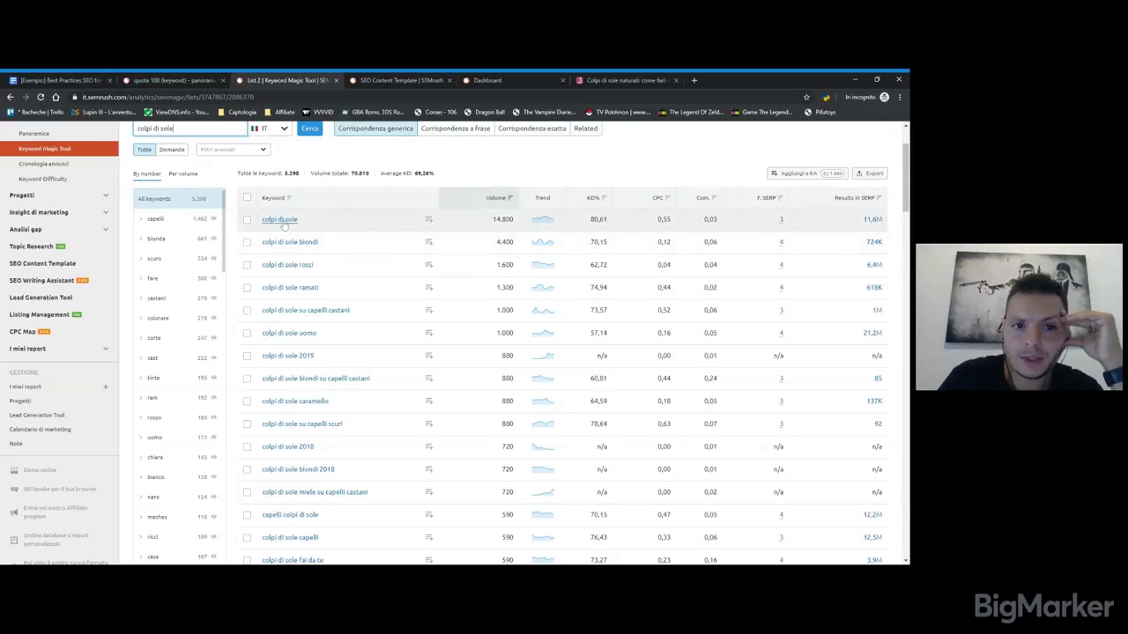
scroll(283, 225, up, 1)
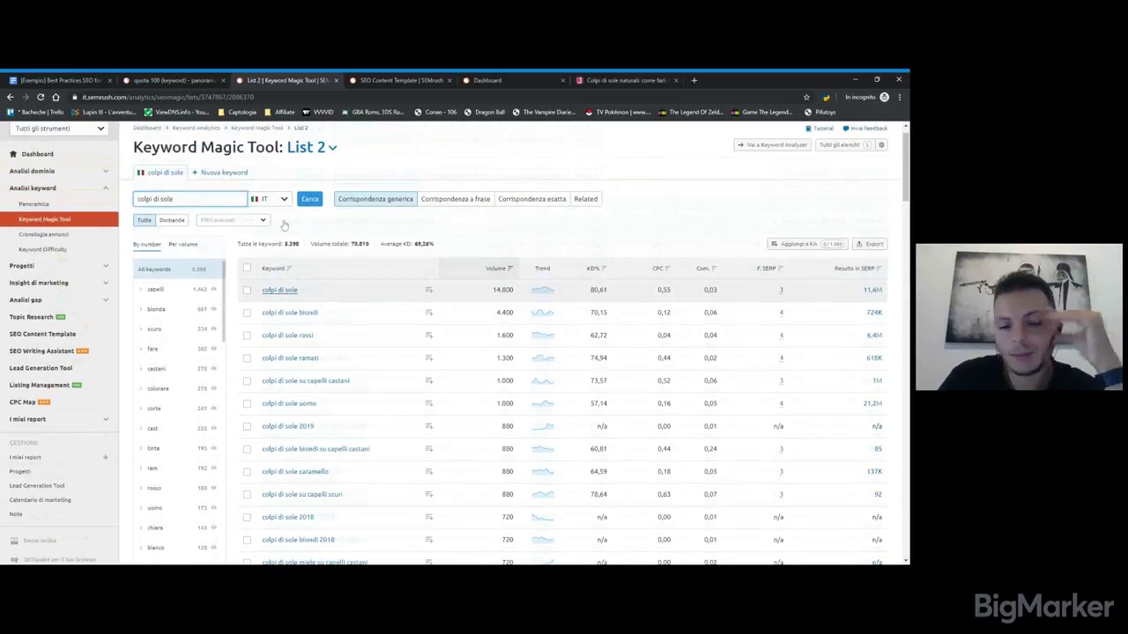
scroll(283, 224, down, 1)
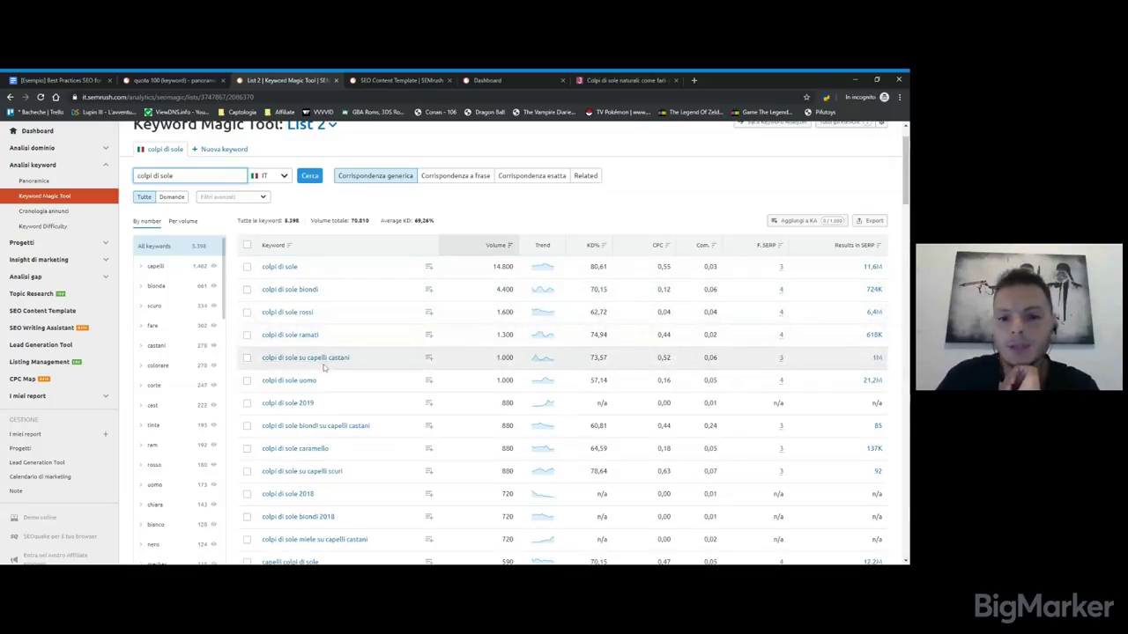
scroll(326, 366, down, 1)
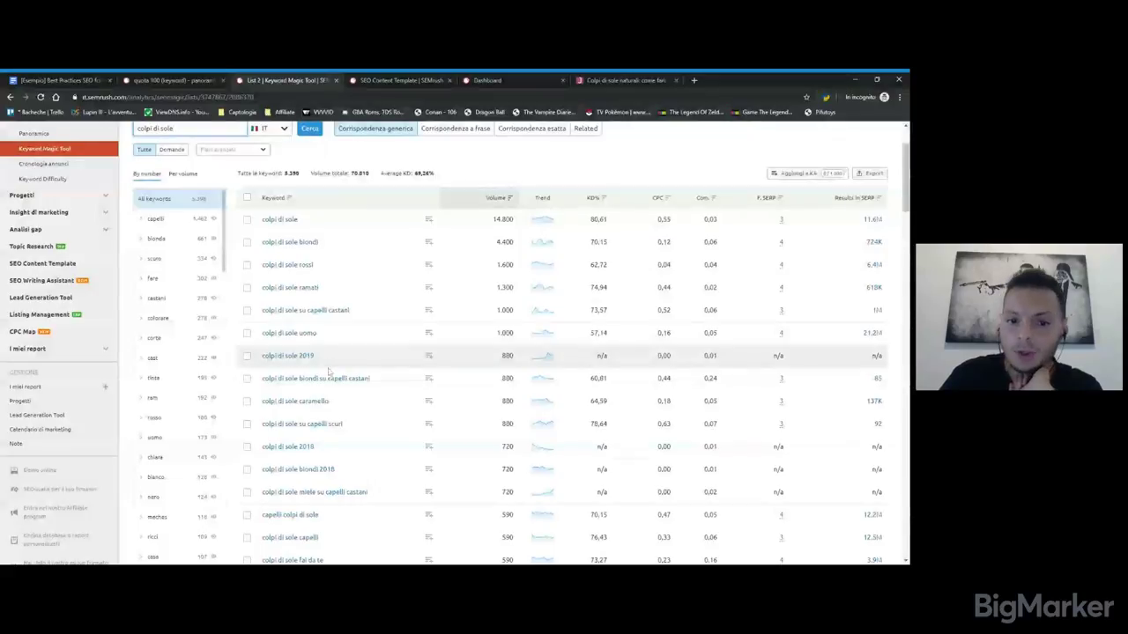
scroll(329, 377, down, 1)
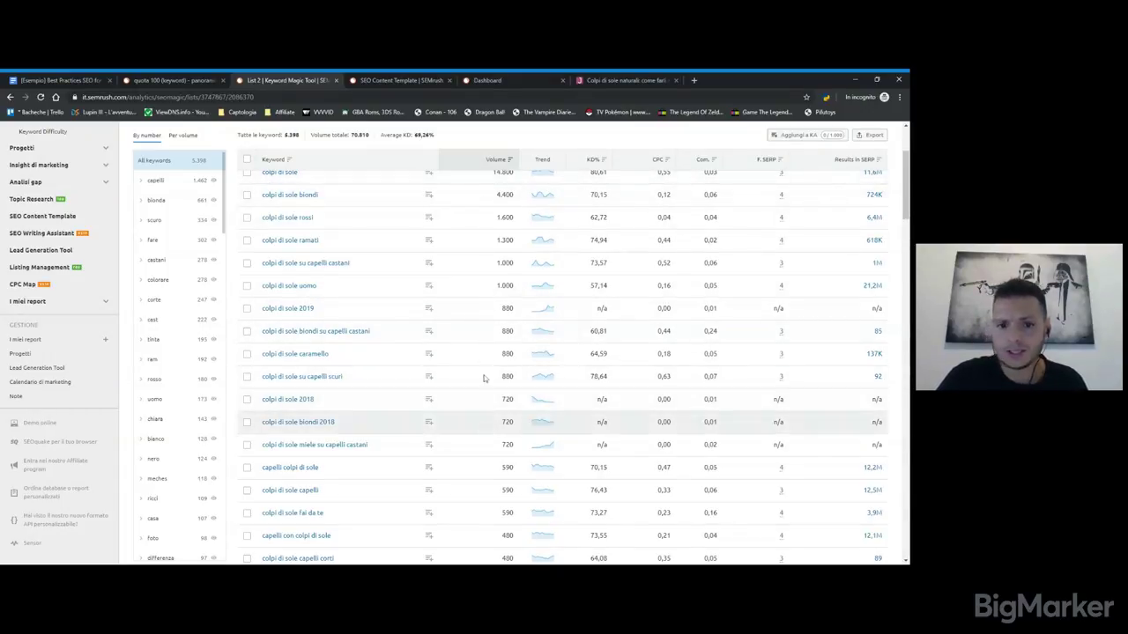
scroll(476, 307, down, 2)
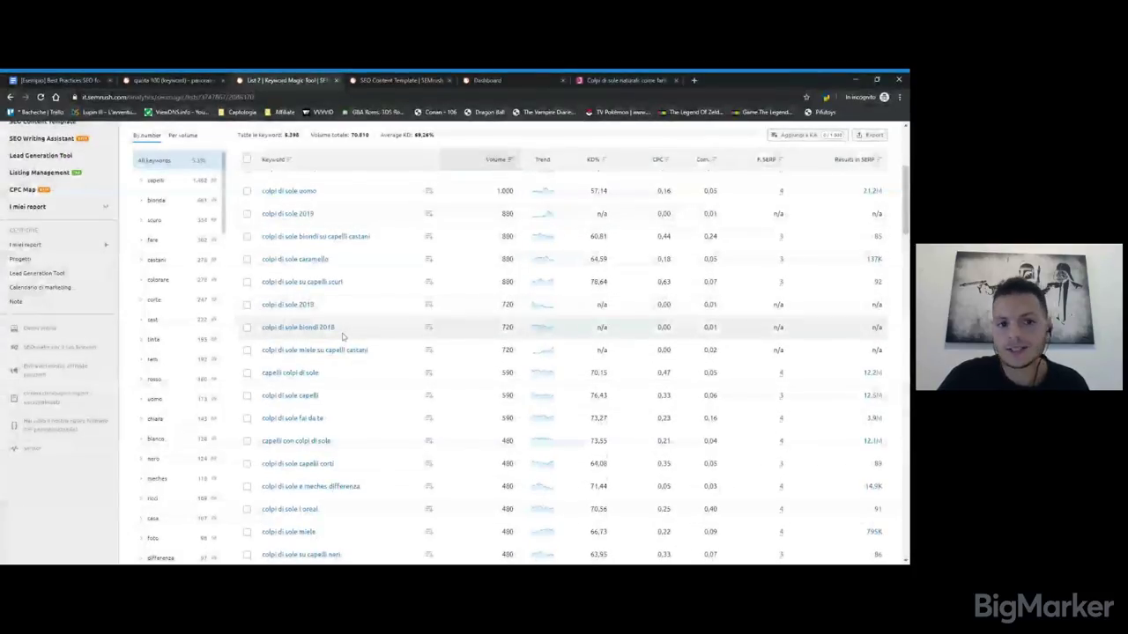
scroll(342, 335, up, 4)
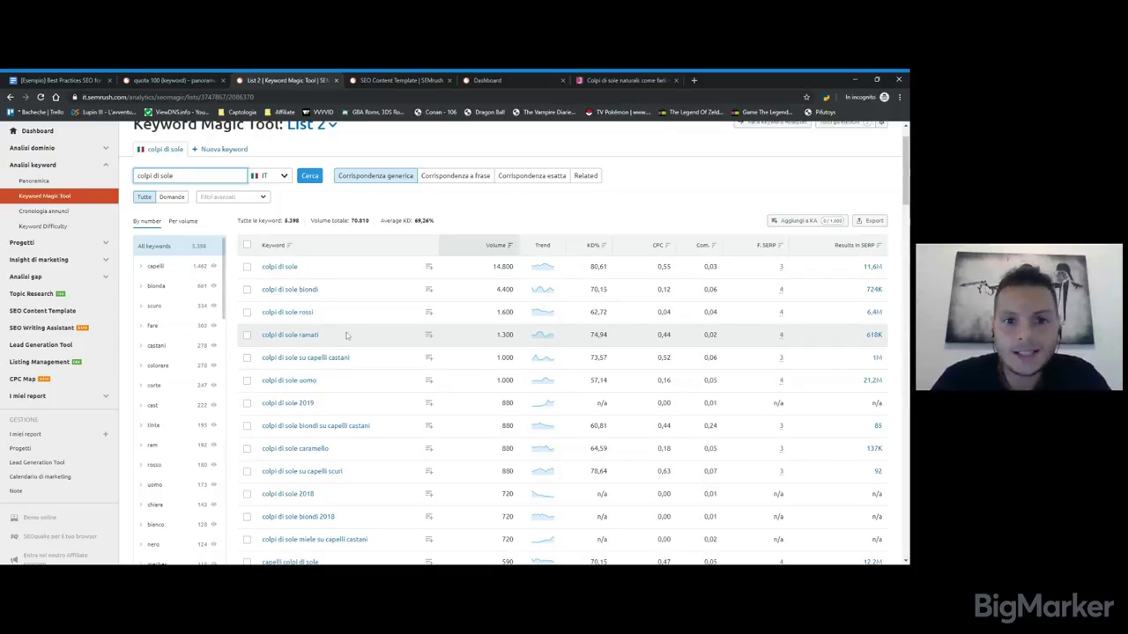
scroll(347, 332, down, 1)
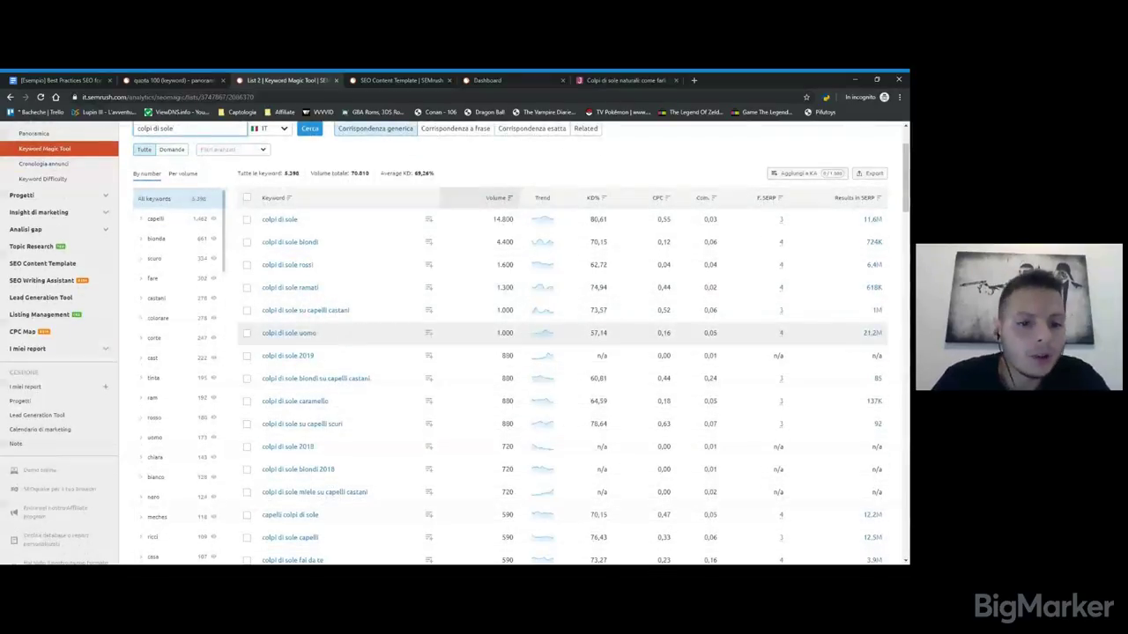
scroll(347, 332, down, 1)
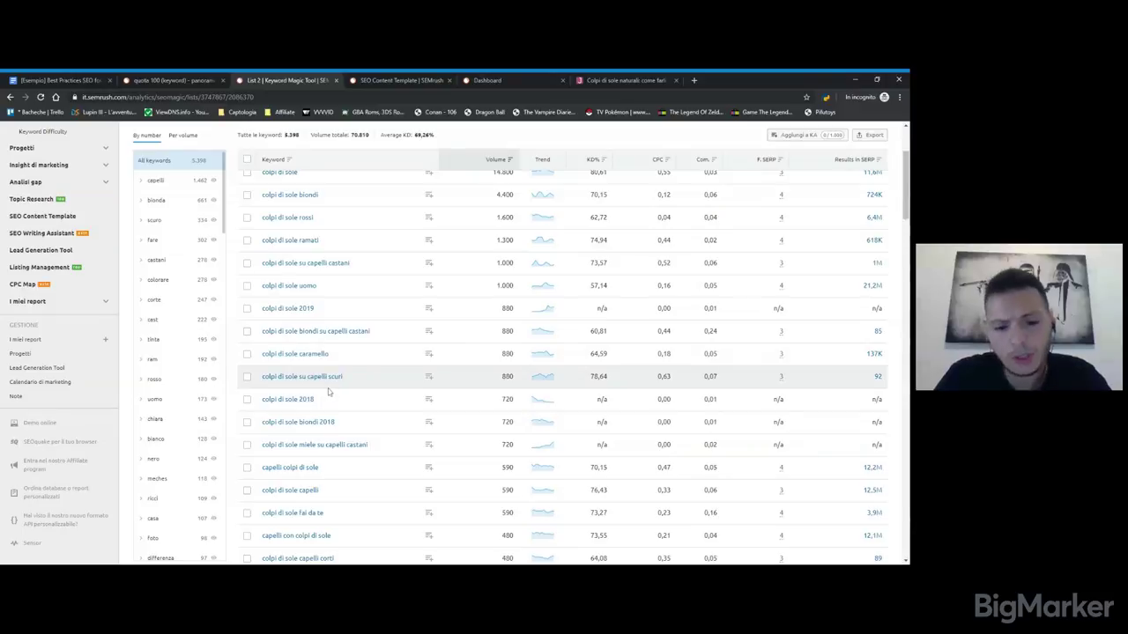
Filter the "colpi di sole" keyword variations to the colorare > capelli > corte group
scroll(335, 397, down, 2)
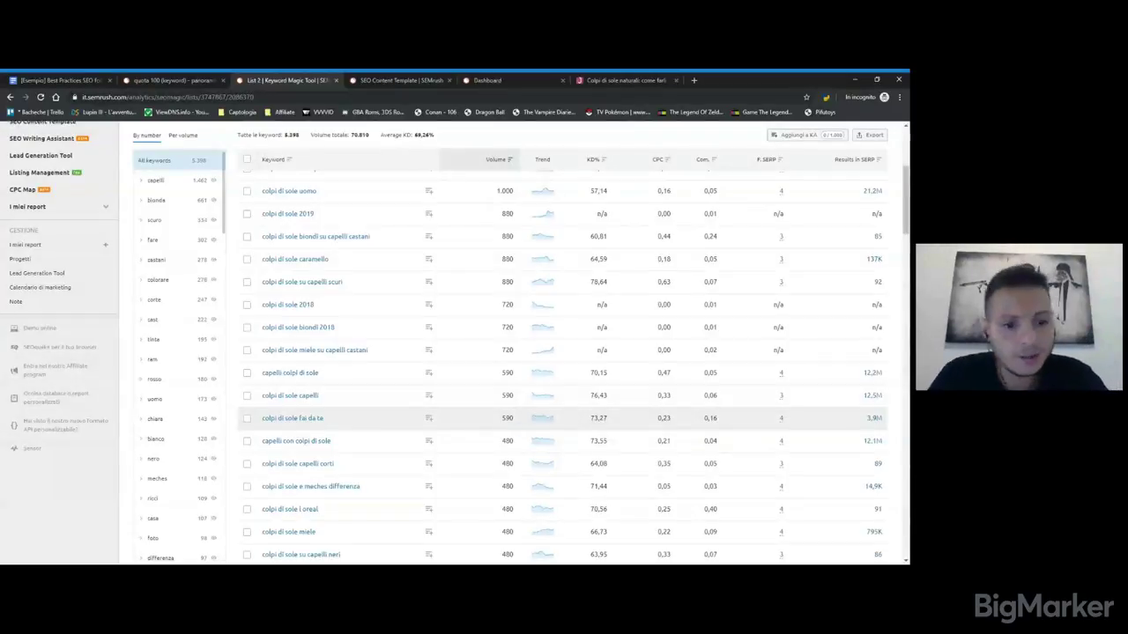
scroll(335, 268, up, 2)
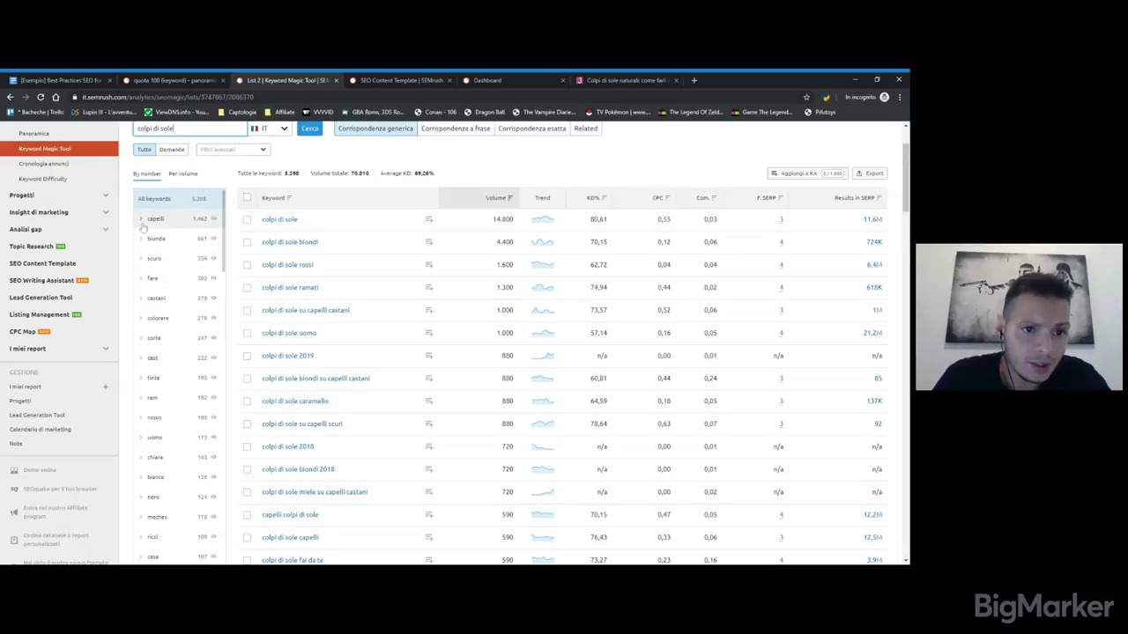
scroll(138, 220, up, 1)
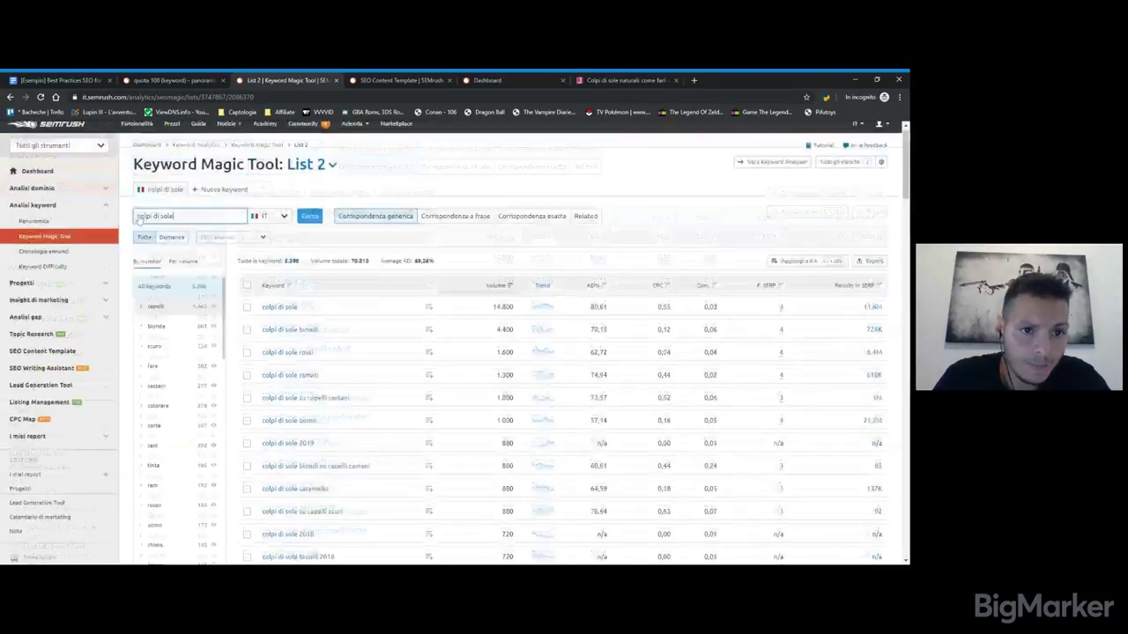
scroll(136, 264, down, 2)
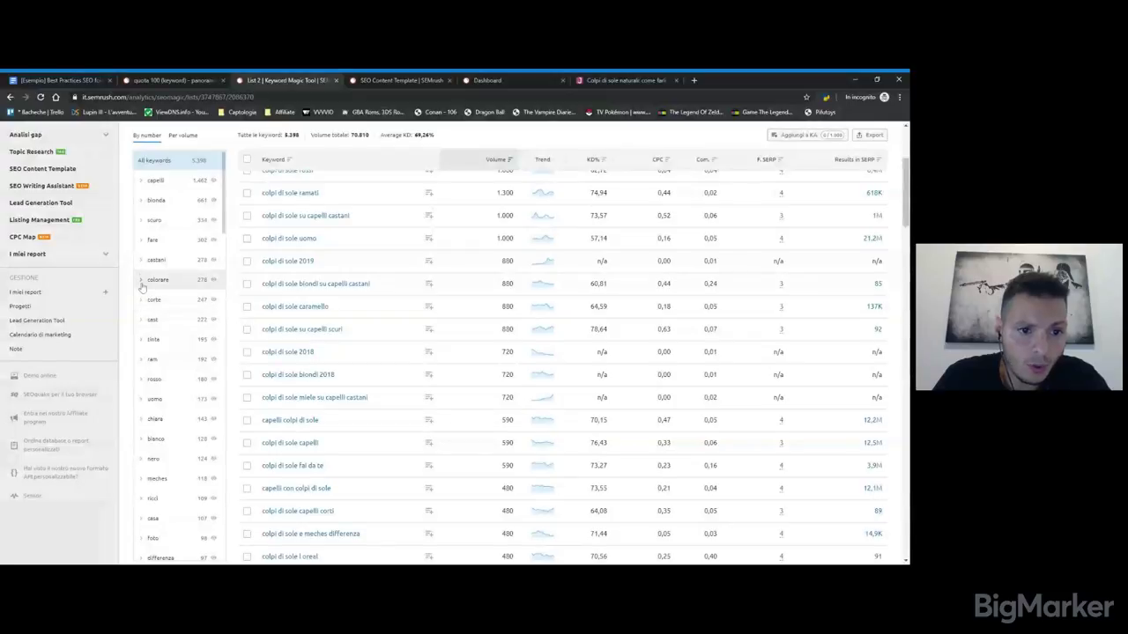
click(141, 280)
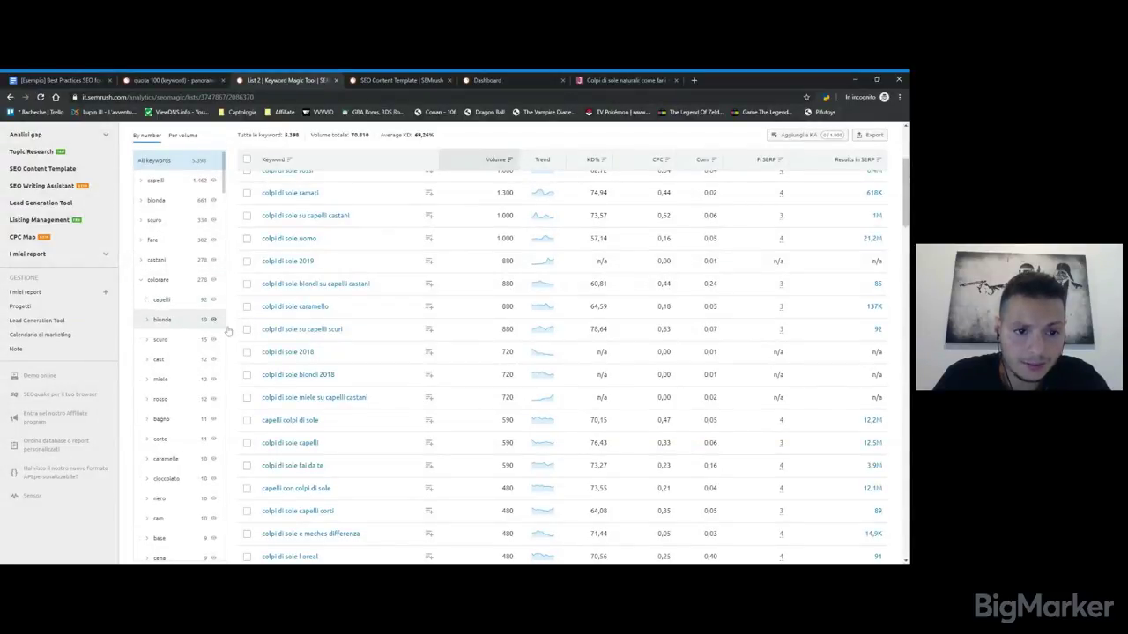
click(146, 300)
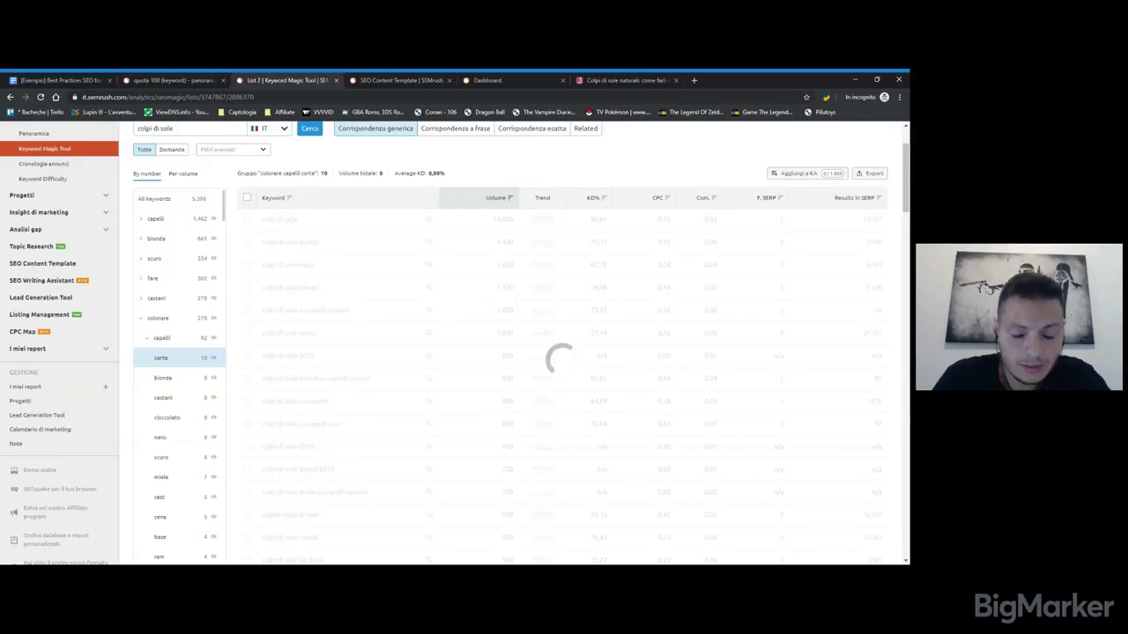
Review the keywords in the corte group and go back to the list of all keywords
scroll(251, 333, up, 1)
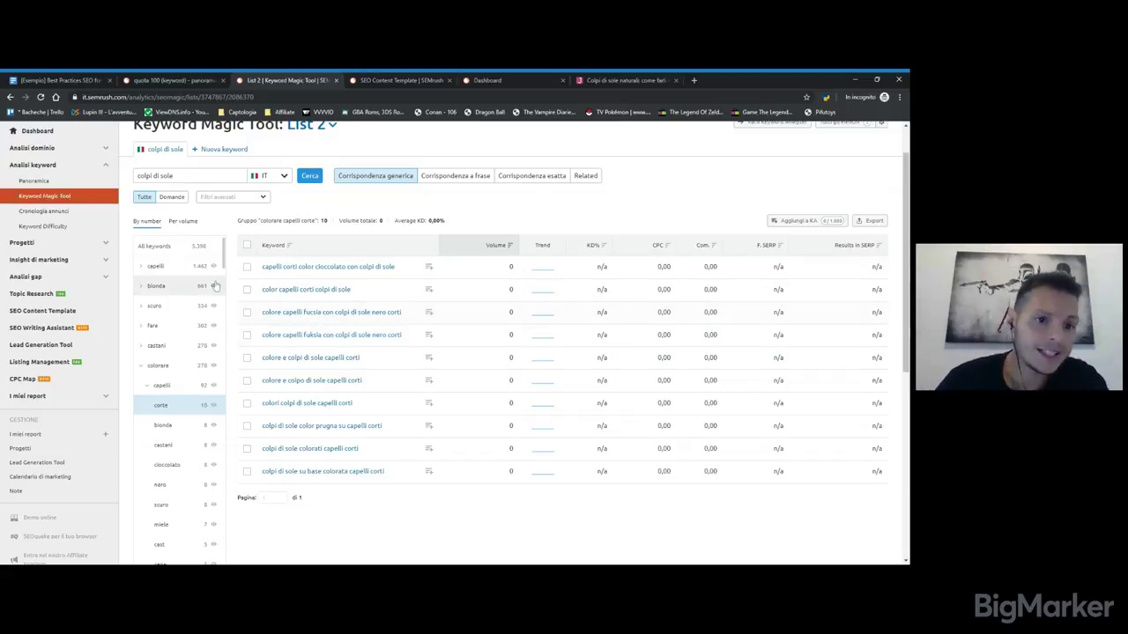
scroll(215, 285, up, 1)
scroll(216, 285, up, 1)
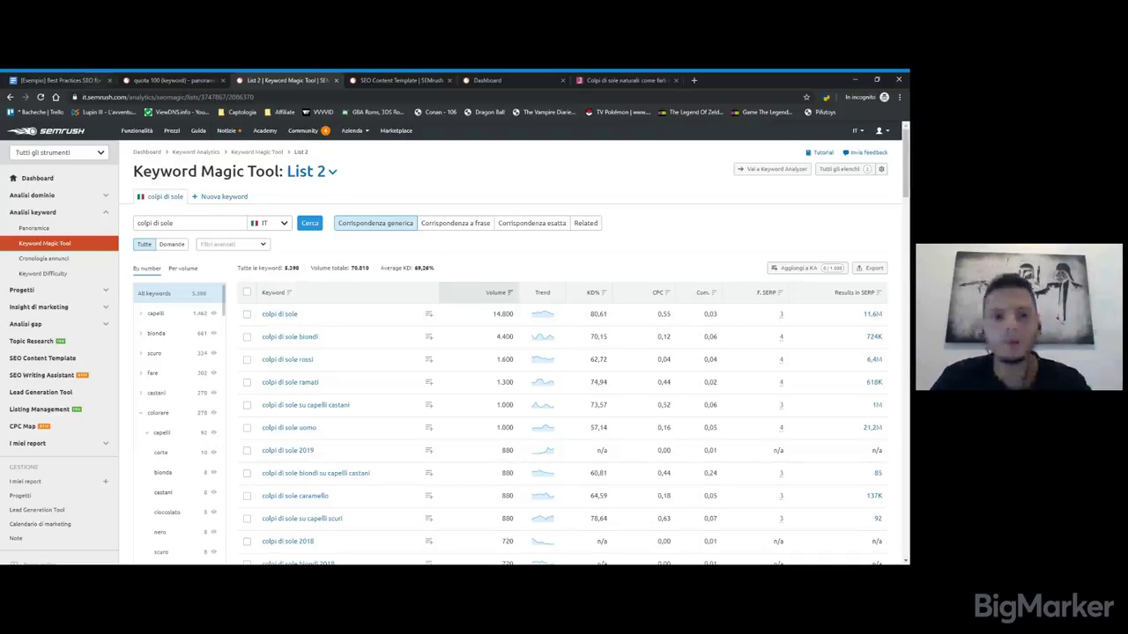
Switch to the "Best Practices SEO for Copy" document in Google Docs and skim its points on URL, title, meta and content optimisation
click(92, 82)
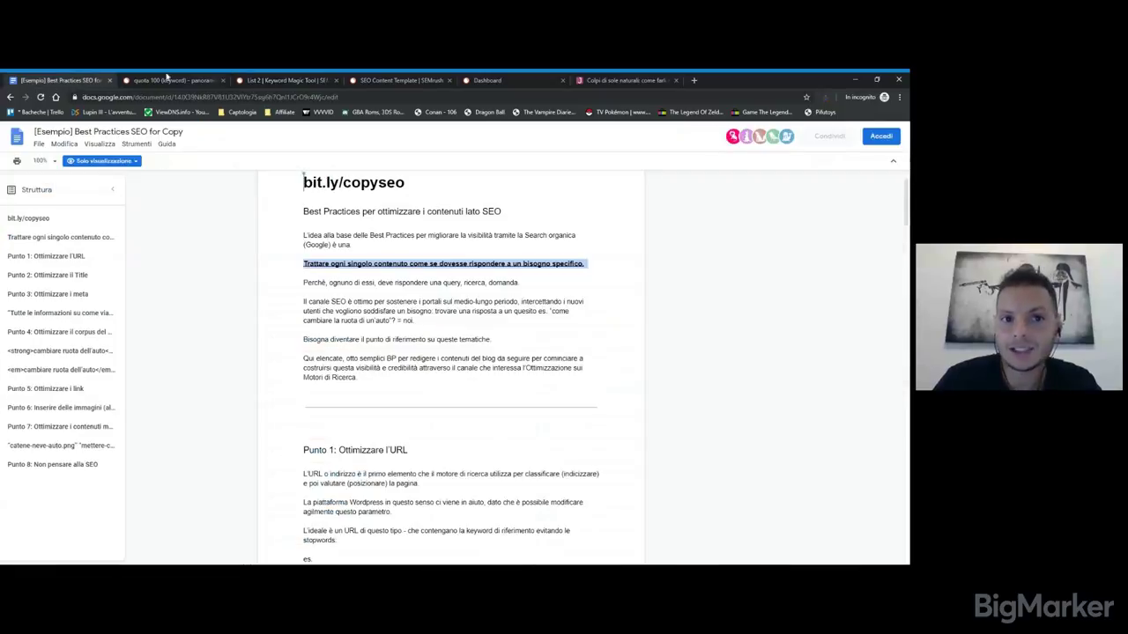
scroll(452, 370, down, 5)
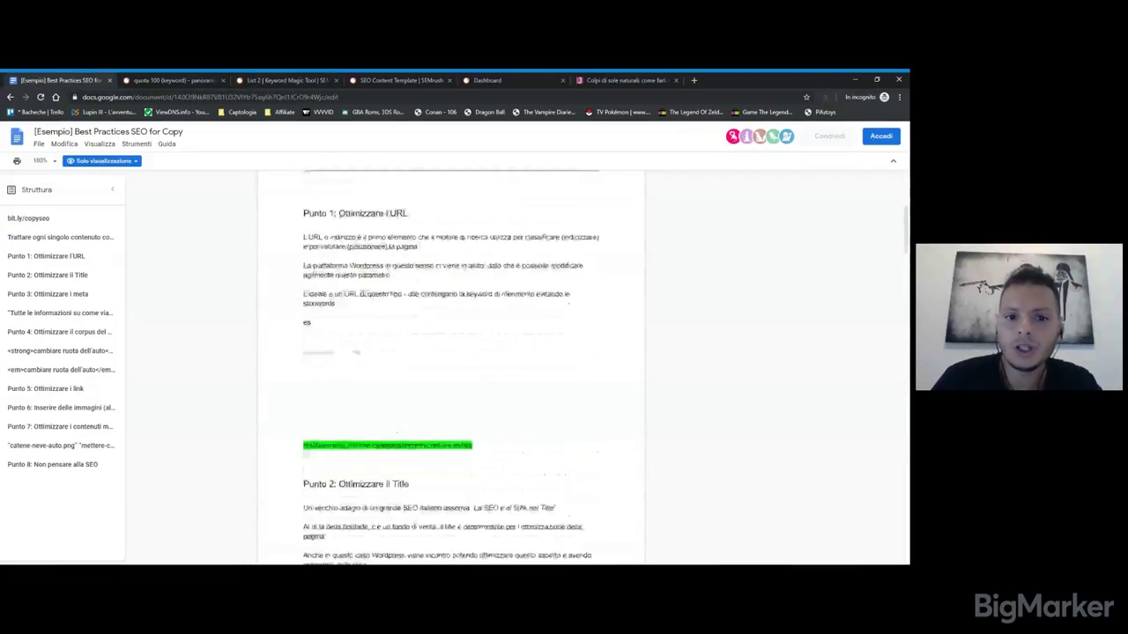
scroll(451, 370, down, 10)
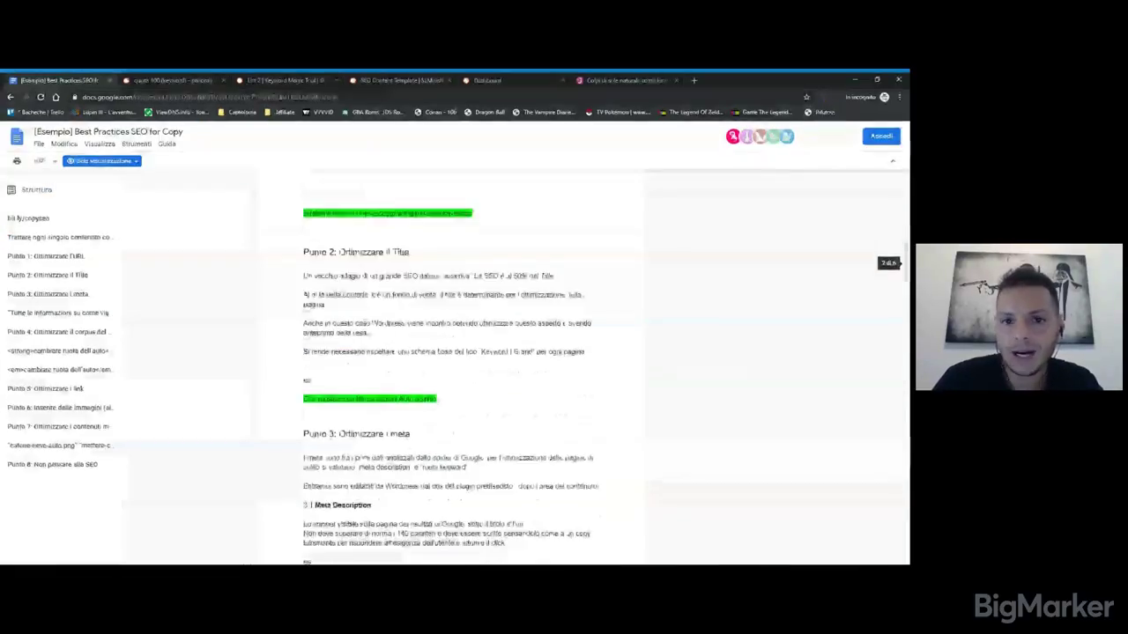
scroll(451, 370, down, 10)
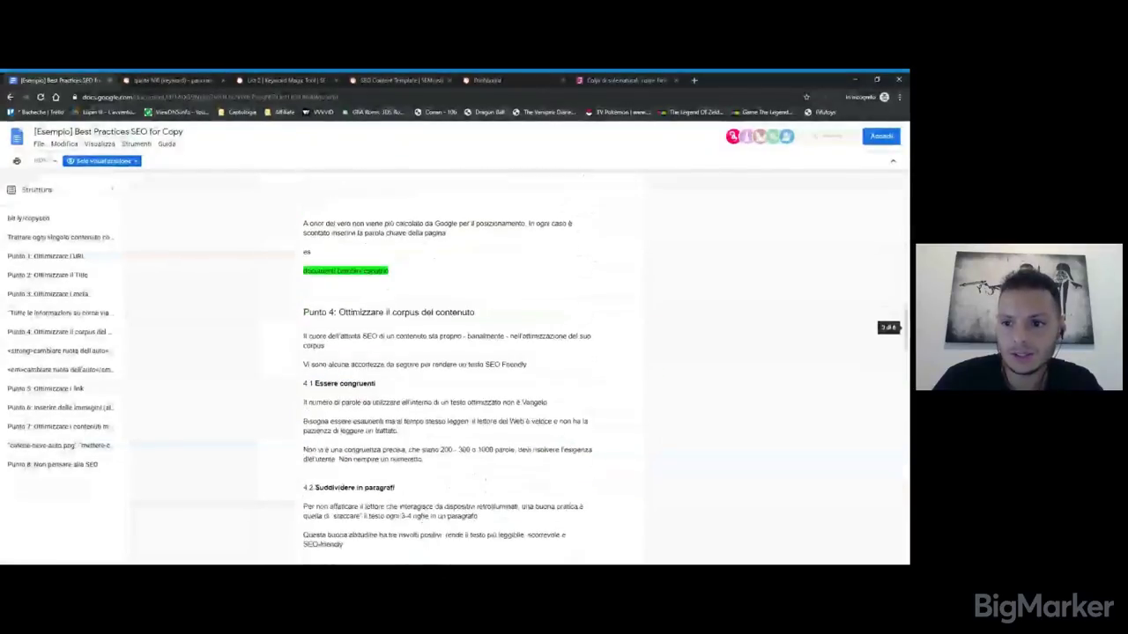
scroll(451, 370, up, 5)
scroll(451, 370, up, 10)
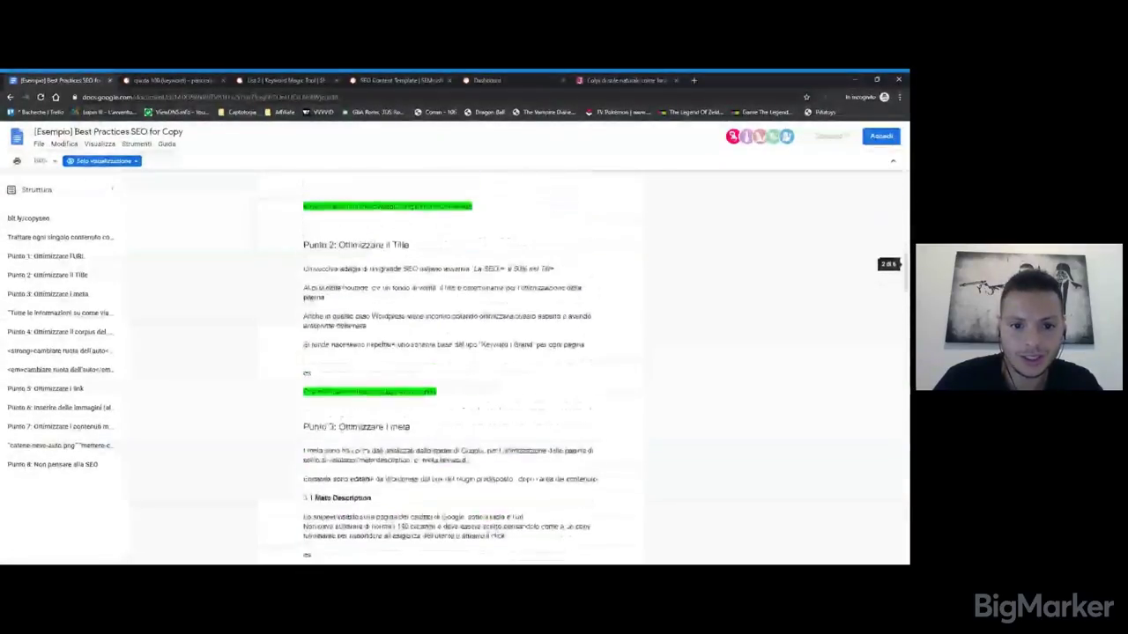
scroll(452, 370, up, 10)
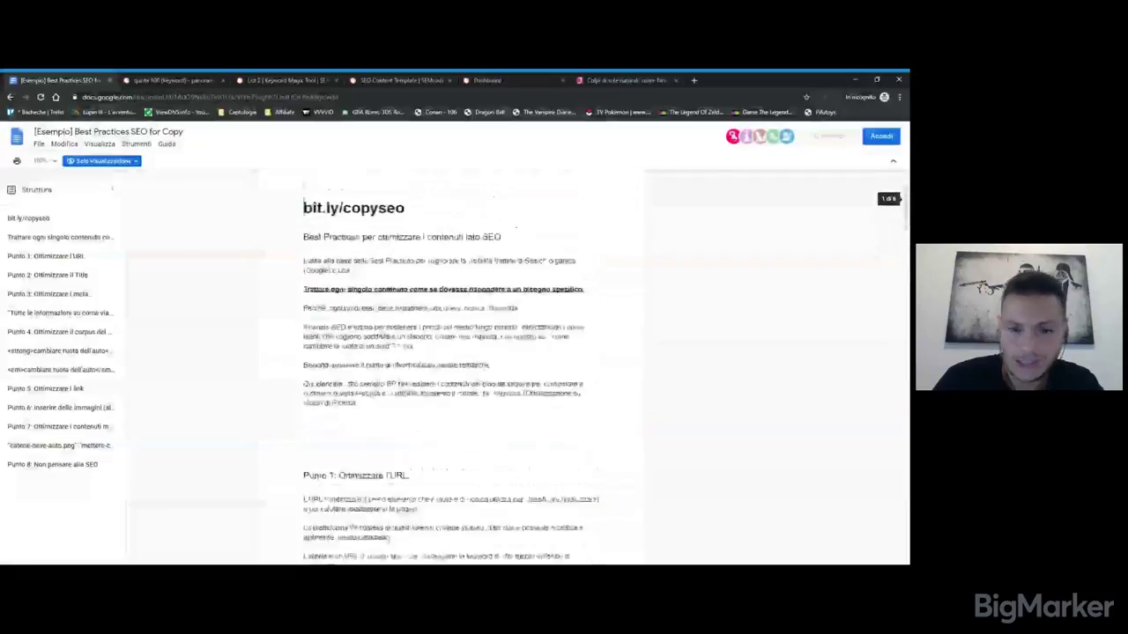
Switch to the SEMrush SEO Content Template, open the recent template for "colpi di sole" and dismiss the real-time check hint
click(400, 80)
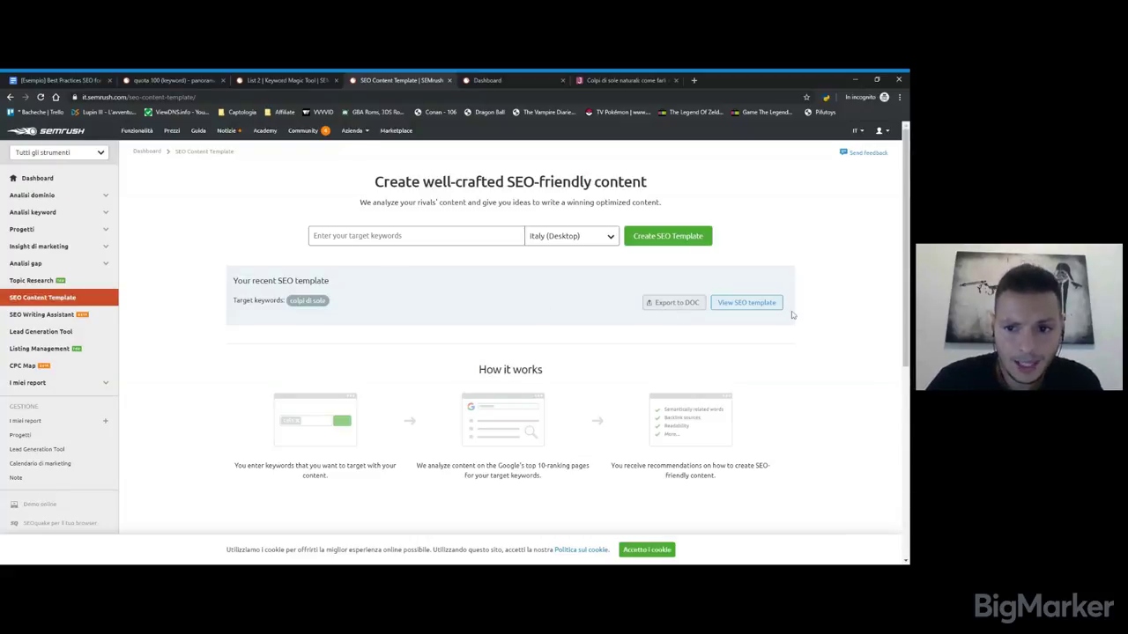
click(362, 233)
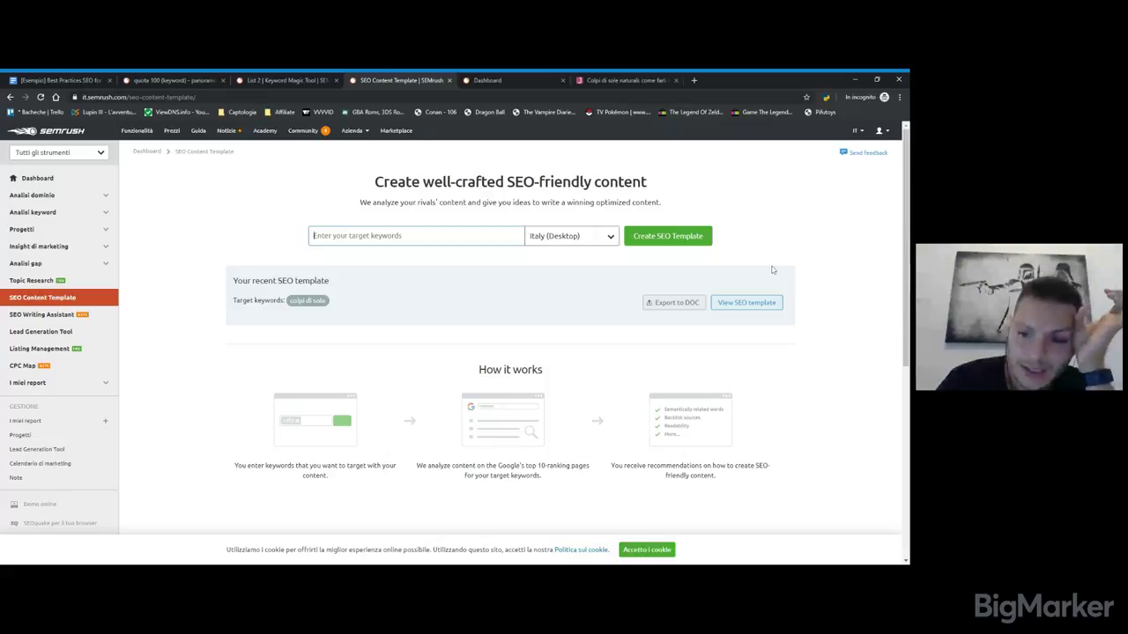
click(760, 311)
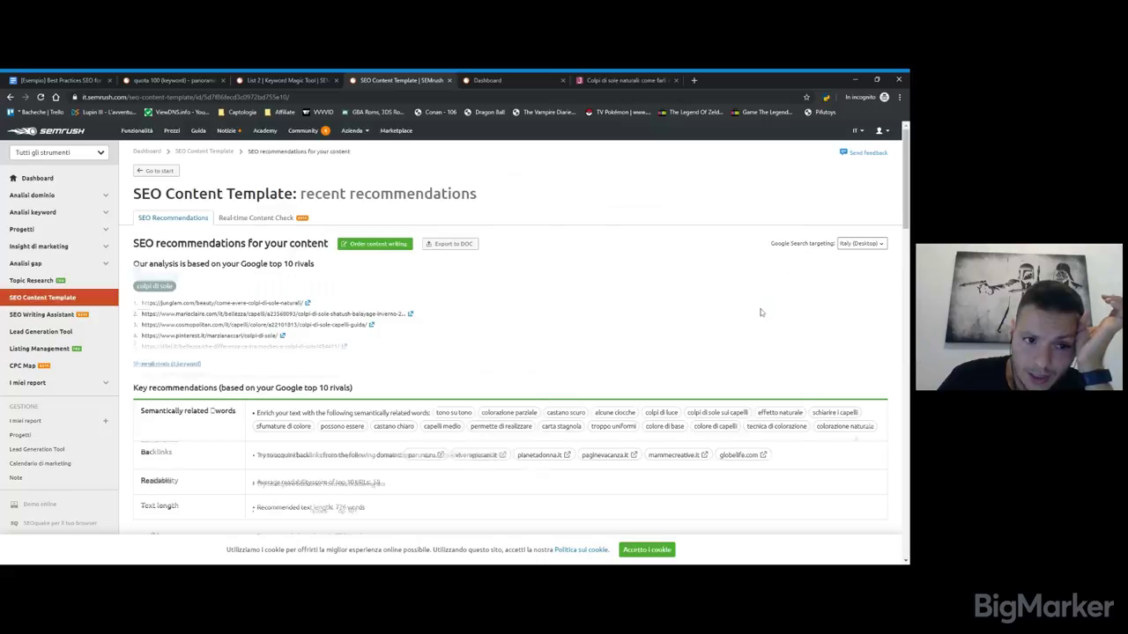
scroll(761, 312, down, 1)
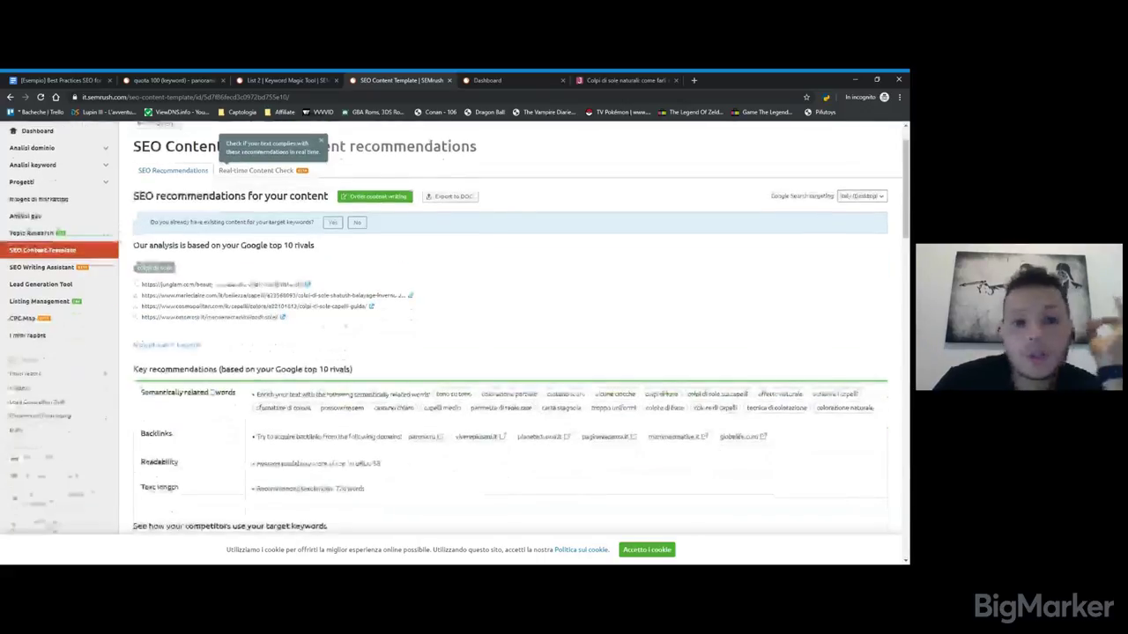
scroll(74, 252, up, 1)
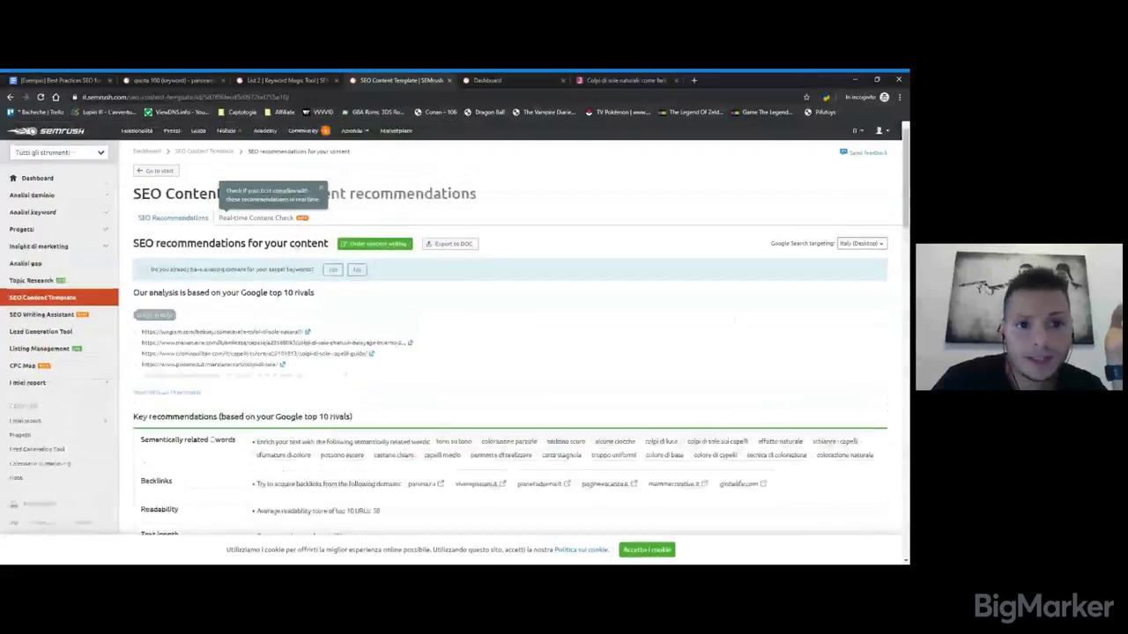
click(321, 190)
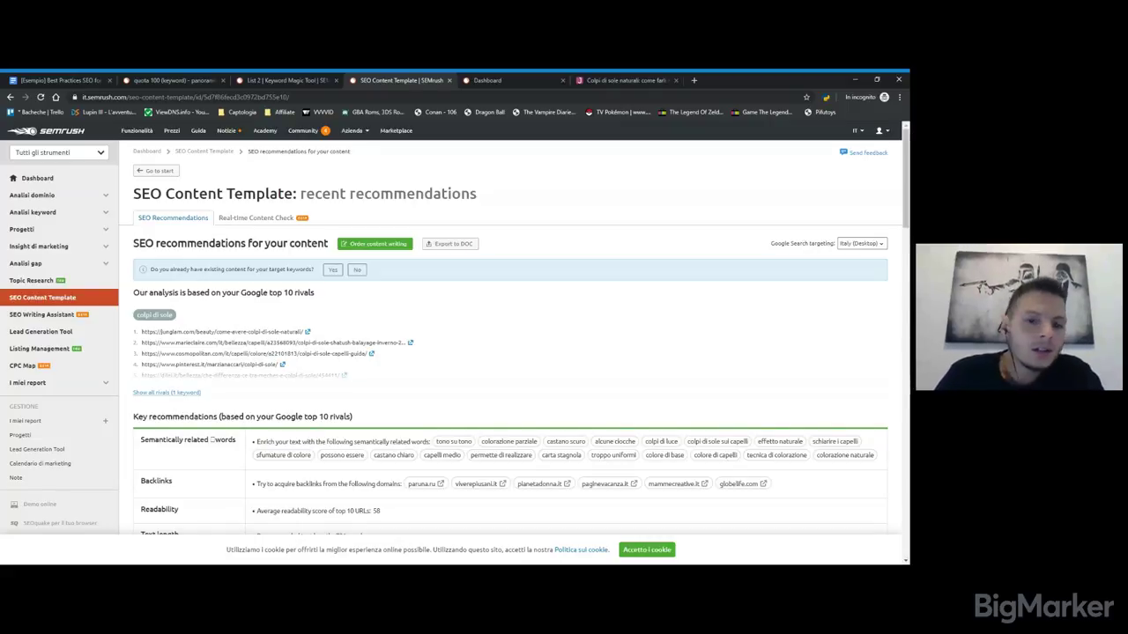
Review the Google top 10 rivals and the key recommendations in the "colpi di sole" template
scroll(574, 200, down, 3)
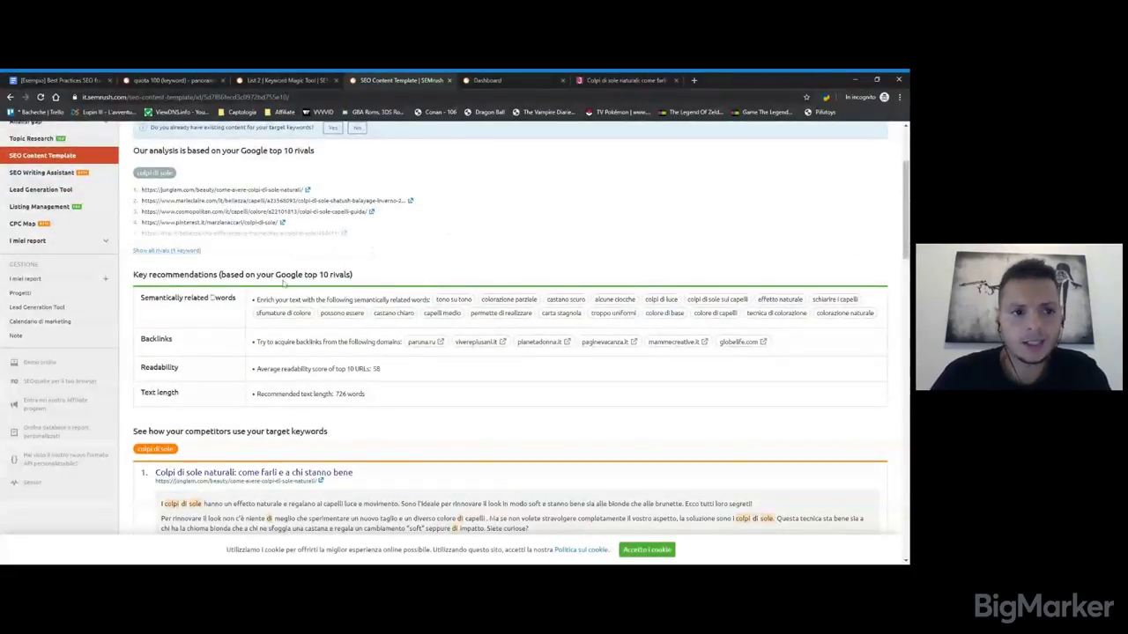
scroll(284, 284, up, 1)
scroll(487, 245, up, 1)
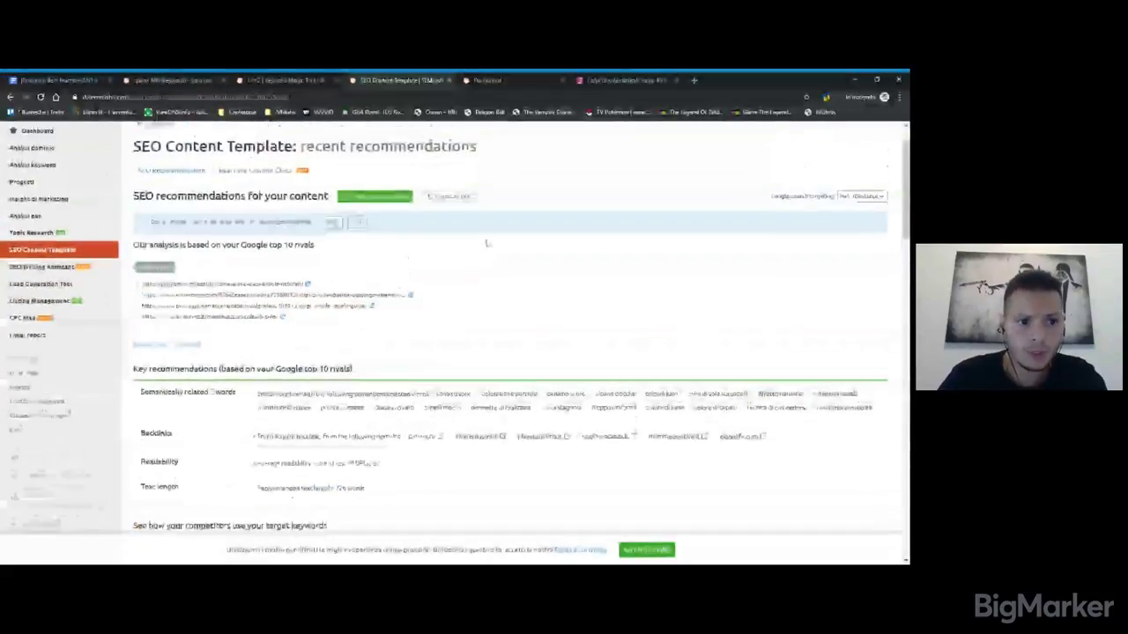
scroll(543, 307, down, 1)
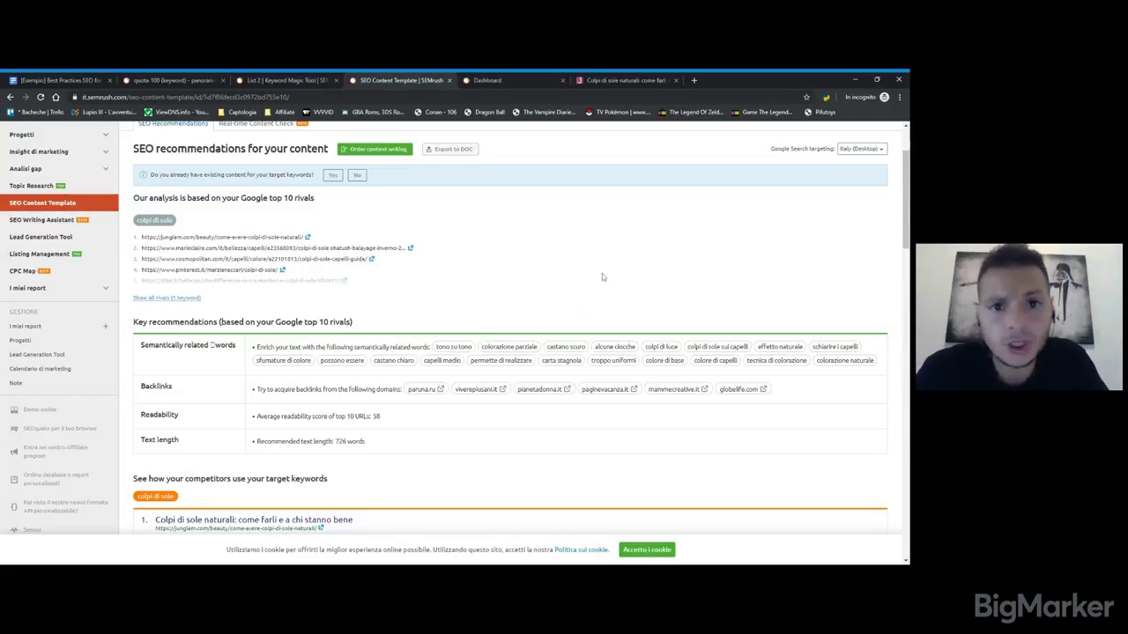
Run the keyword overview for "alcune ciocche" in place of "quota 100"
click(203, 80)
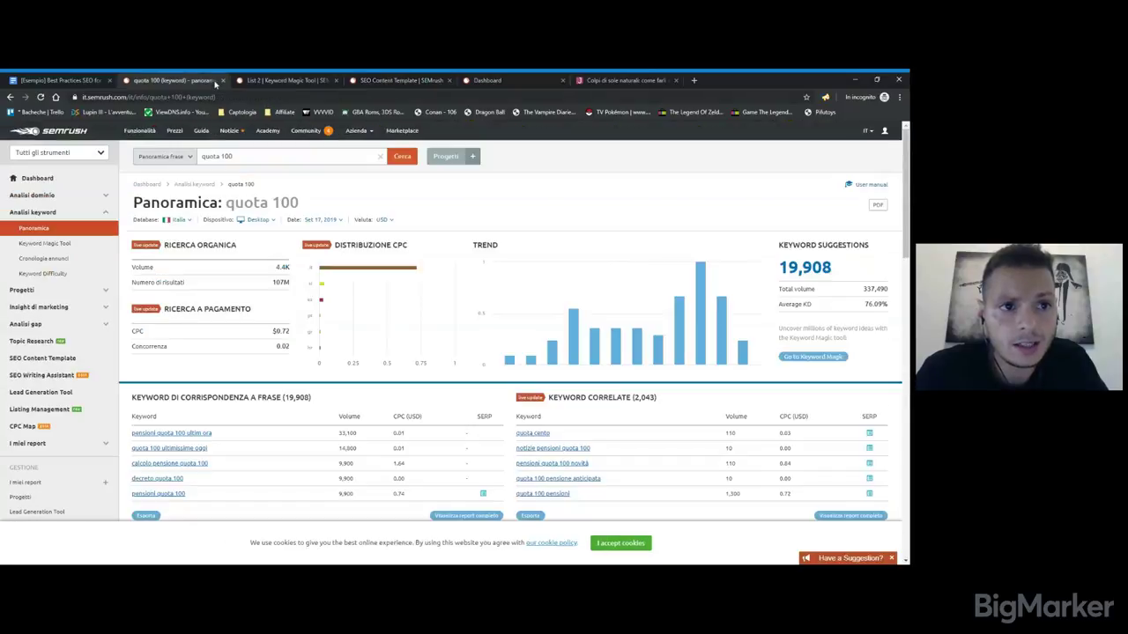
triple_click(263, 157)
text(alcune ciocch)
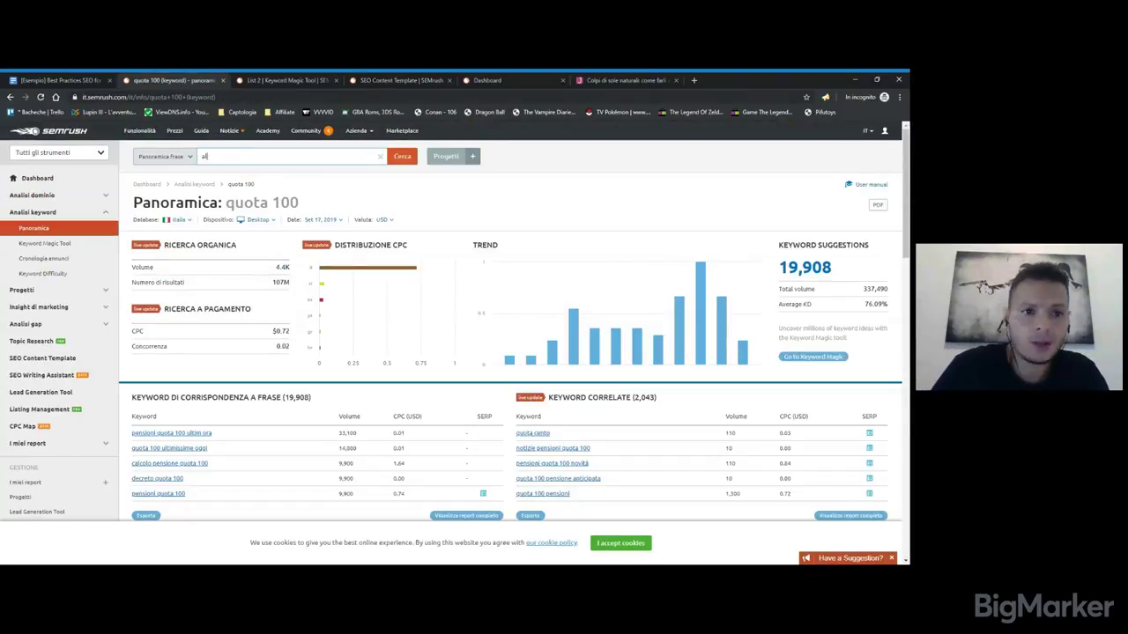
text(e)
key(Return)
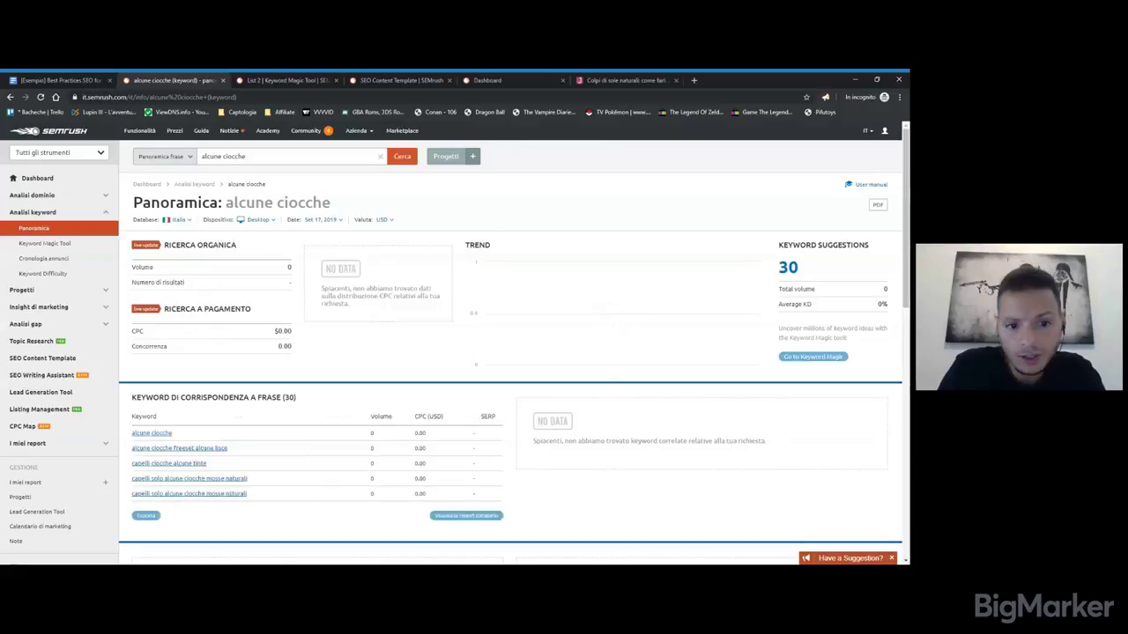
Return to the SEO Content Template and examine its related words, backlinks, readability, text length and competitors' use of "colpi di sole"
click(476, 81)
click(406, 79)
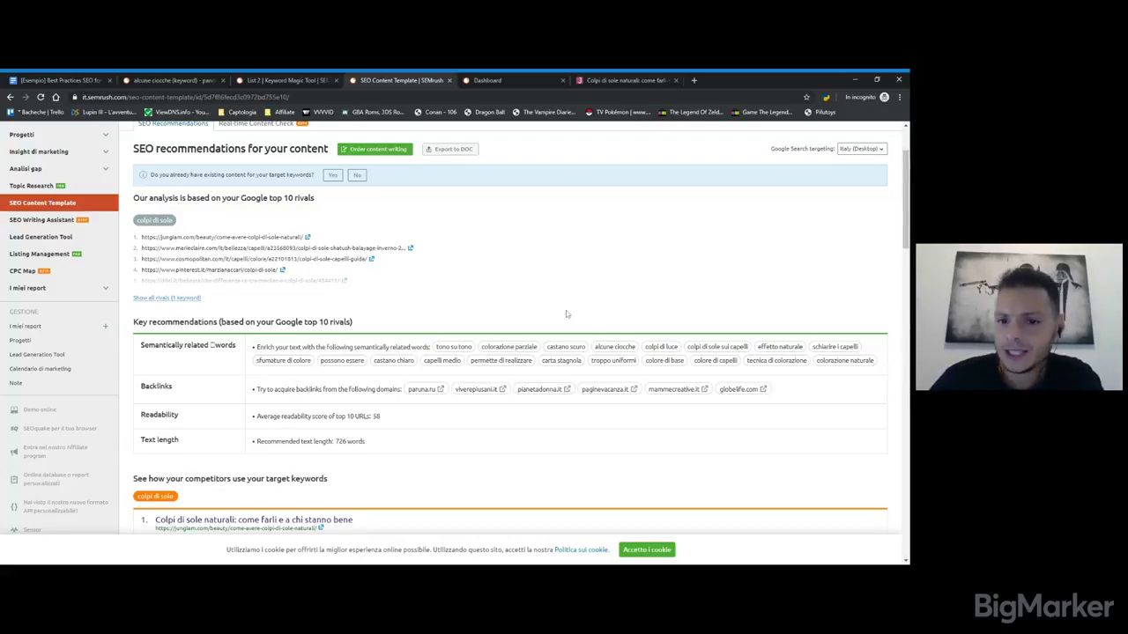
drag(609, 347, 627, 347)
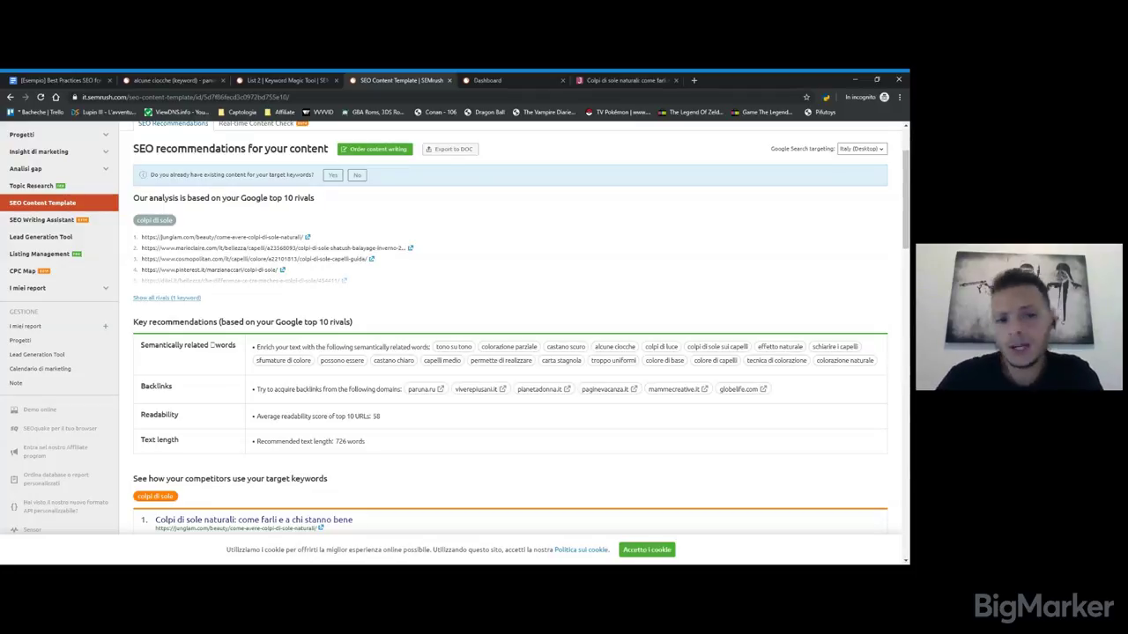
scroll(712, 281, down, 2)
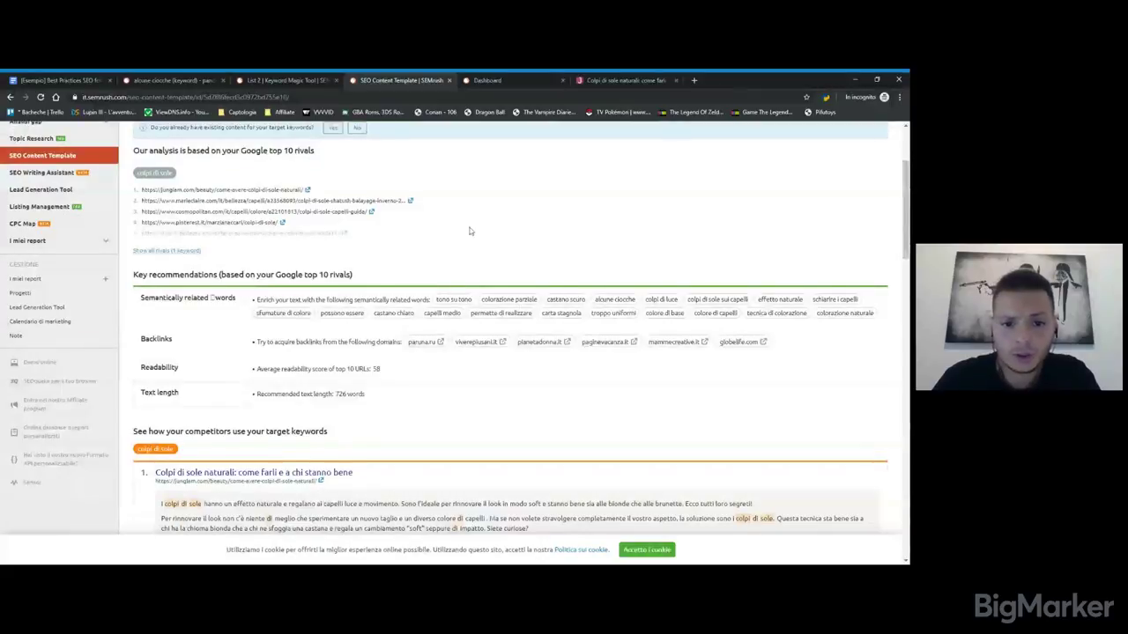
scroll(470, 231, up, 3)
scroll(381, 265, down, 4)
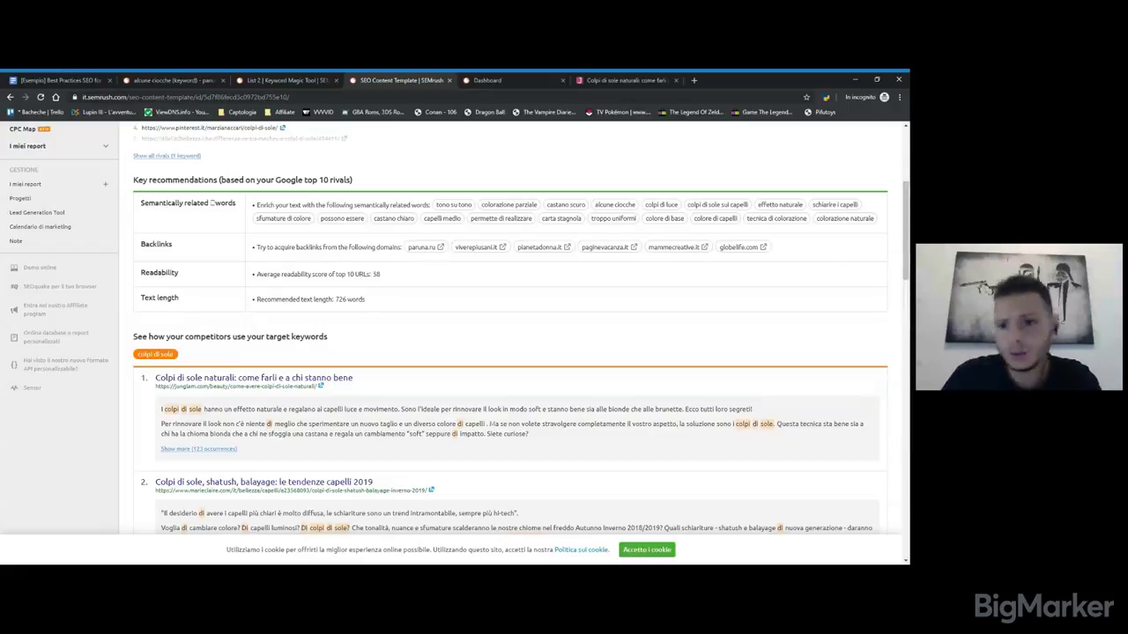
scroll(766, 245, up, 1)
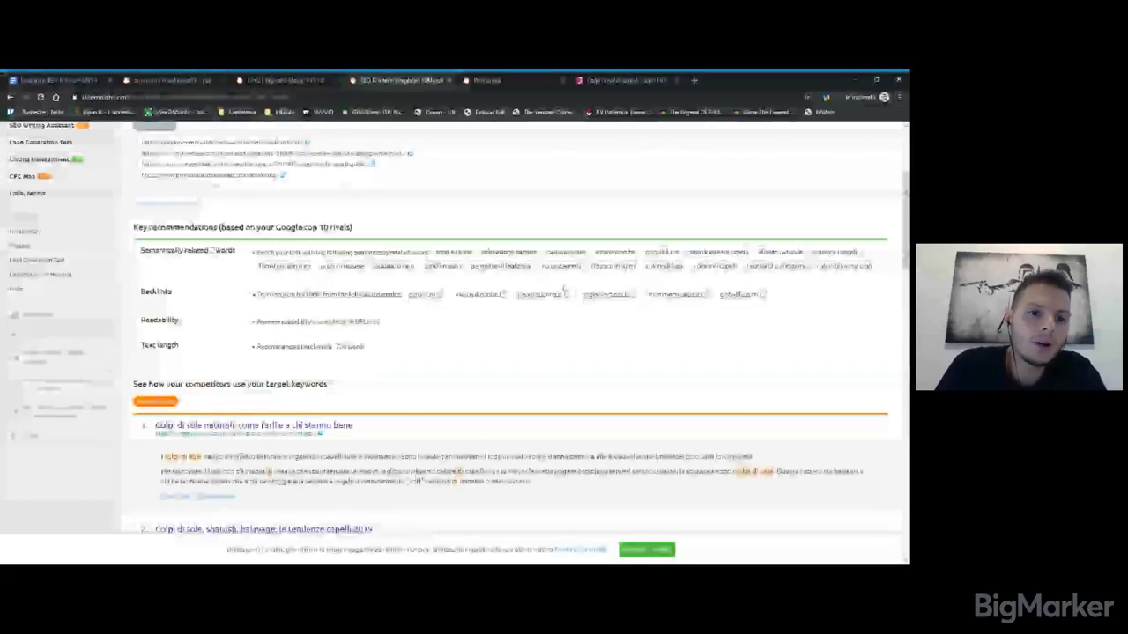
scroll(564, 286, up, 1)
scroll(564, 287, down, 1)
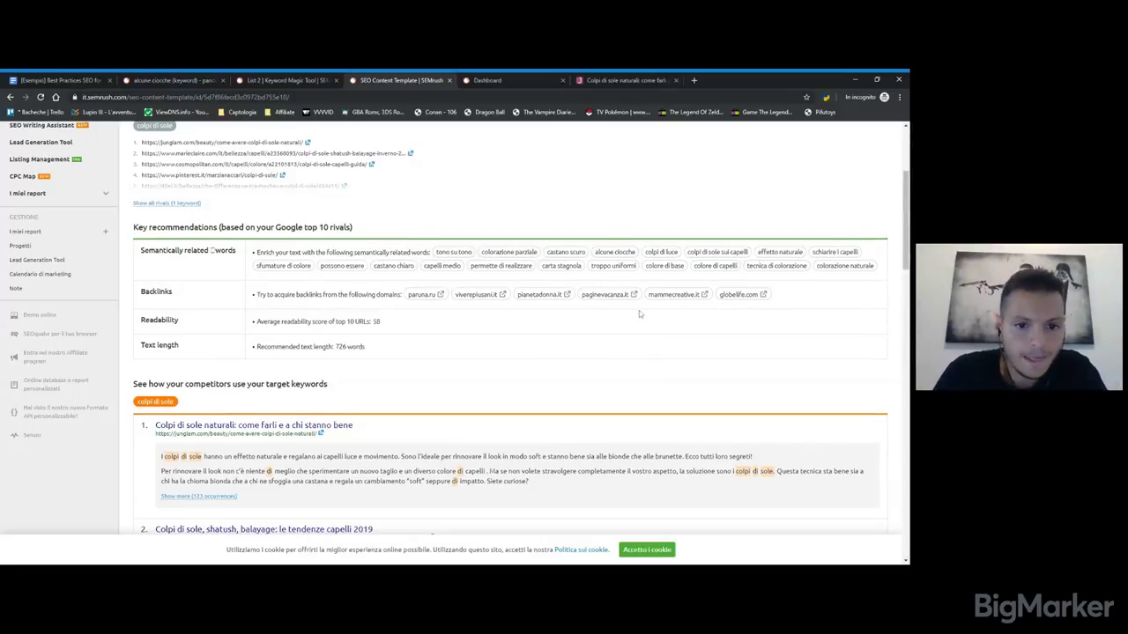
scroll(639, 310, down, 1)
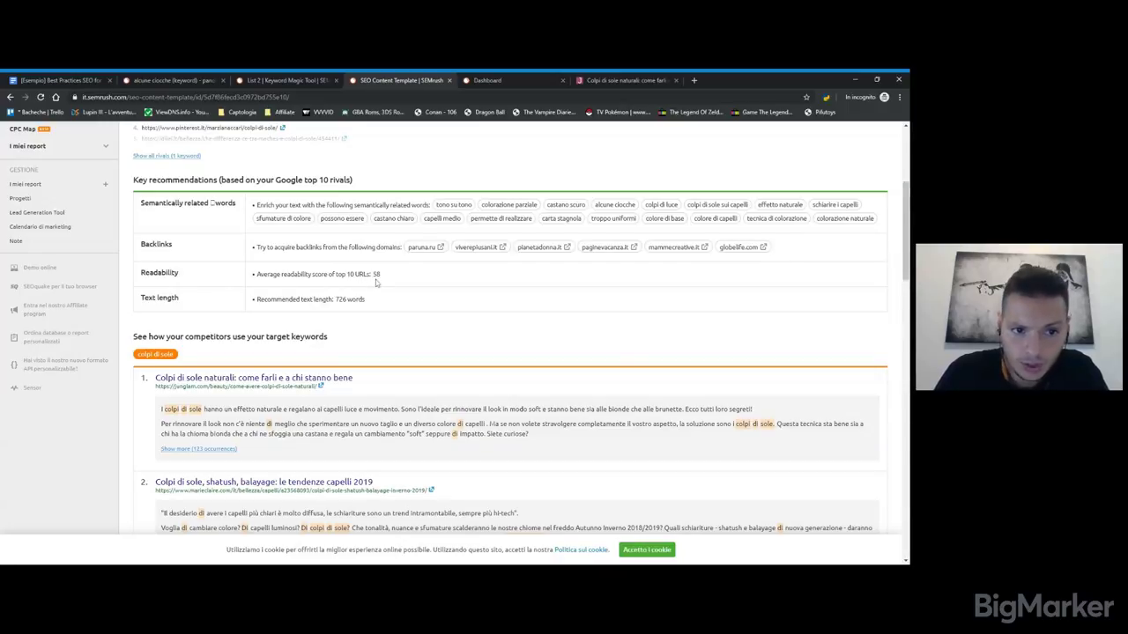
scroll(402, 326, up, 1)
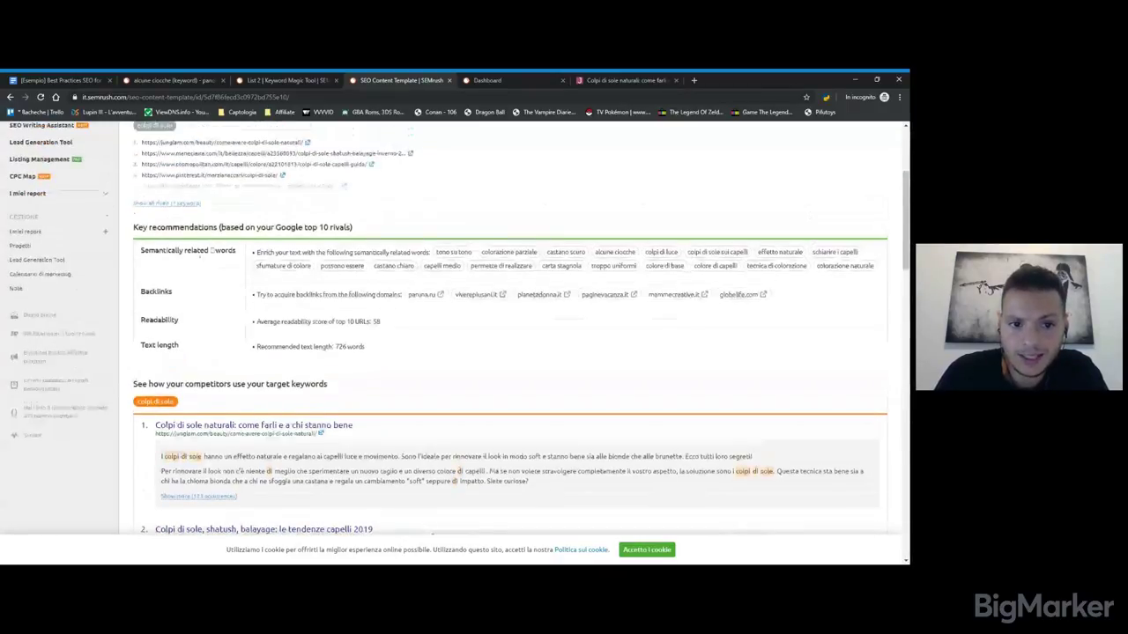
scroll(401, 326, down, 1)
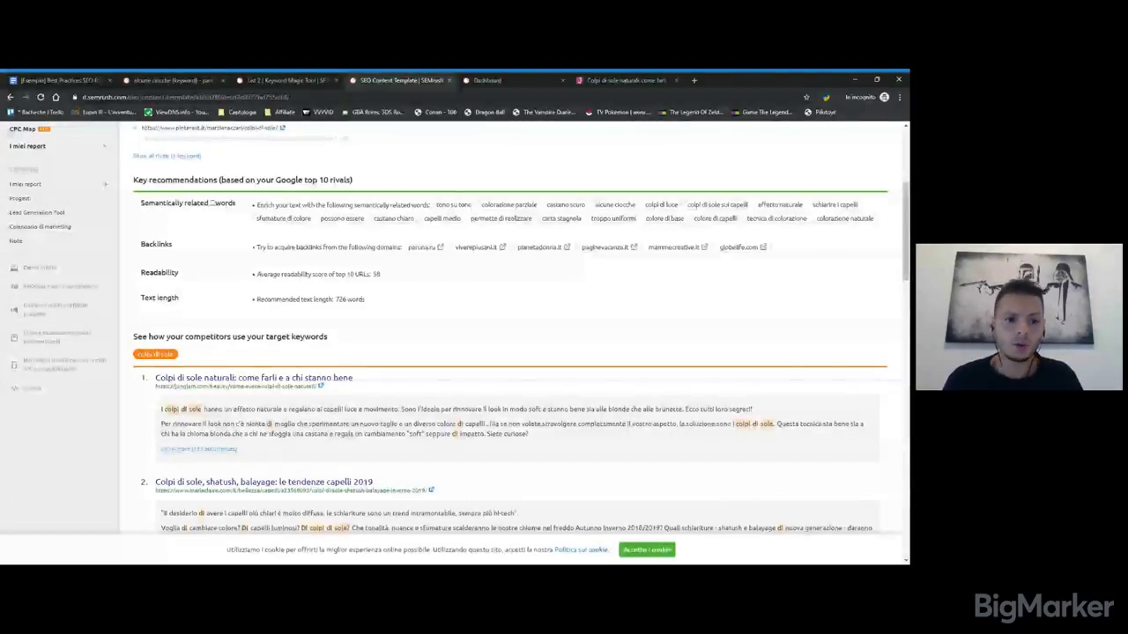
Examine how each of the ten competitors uses the target keyword "colpi di sole" in their text
scroll(380, 322, down, 1)
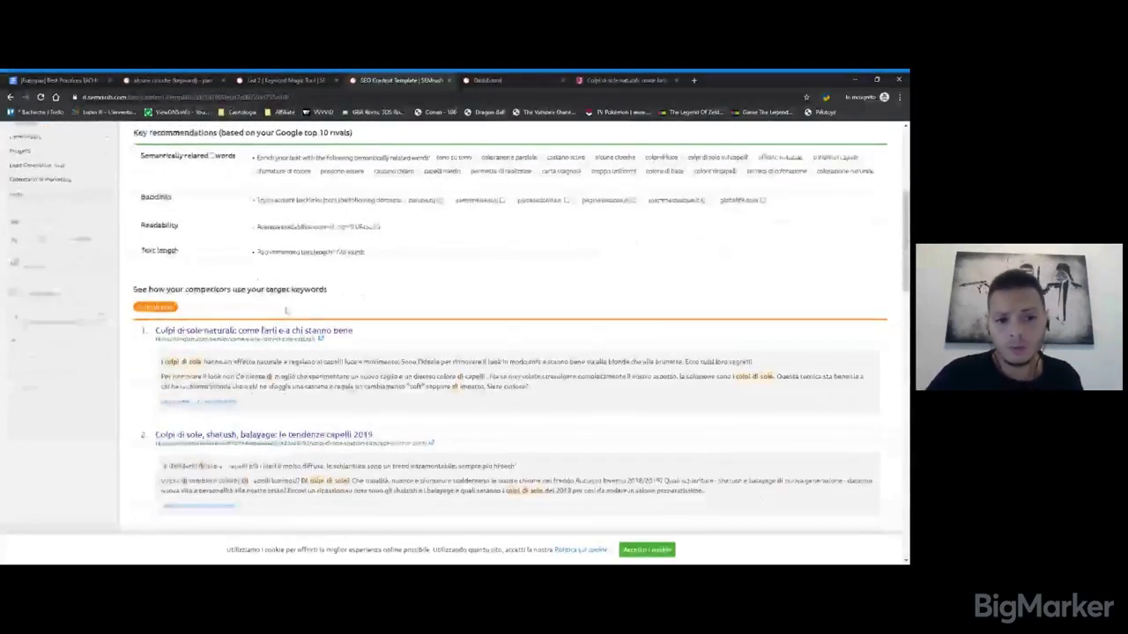
scroll(380, 322, down, 2)
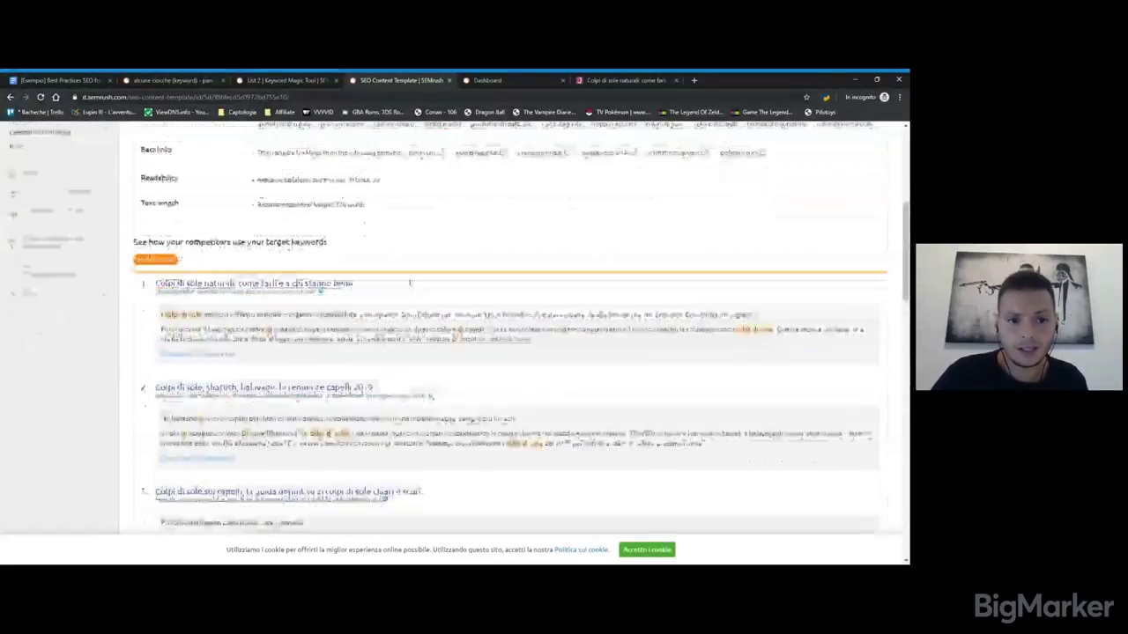
scroll(419, 249, down, 1)
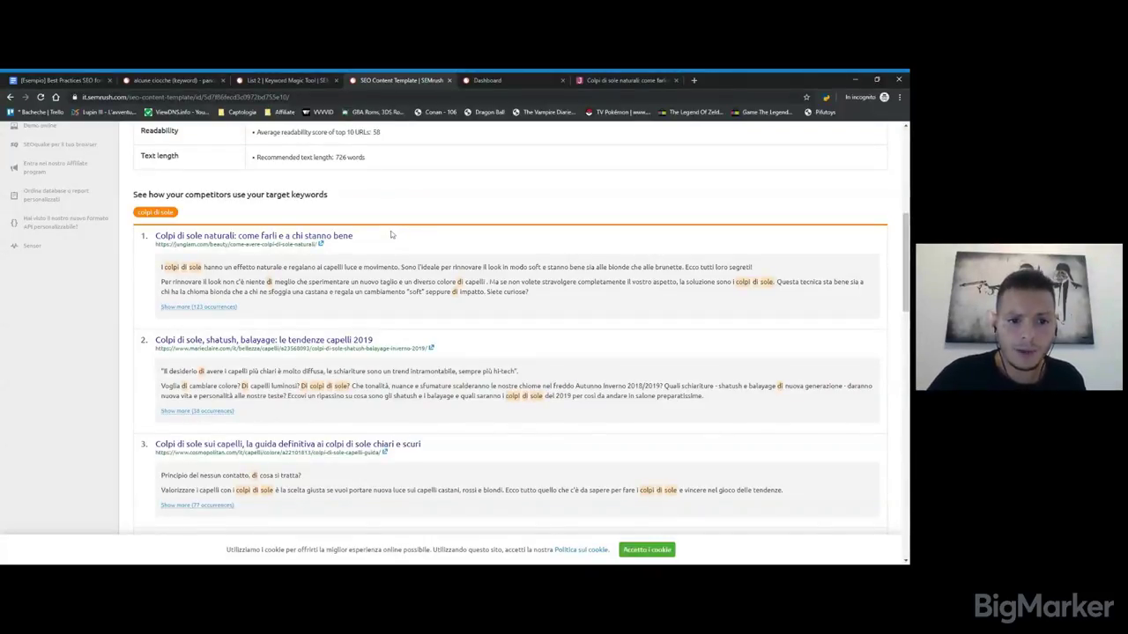
scroll(391, 234, down, 1)
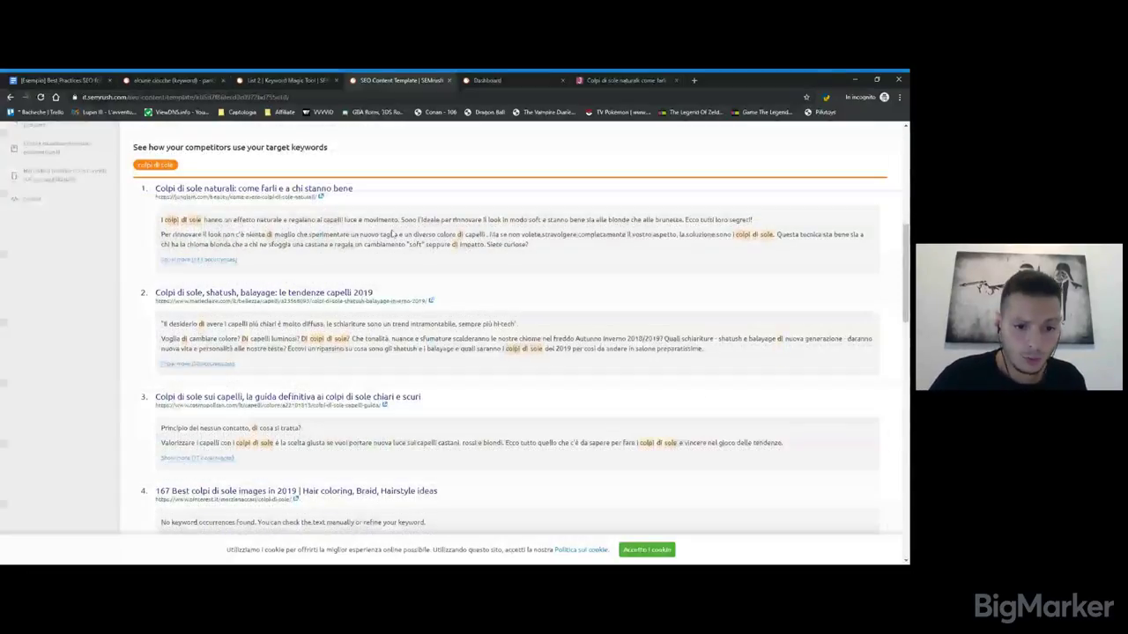
scroll(392, 234, down, 1)
scroll(391, 234, down, 2)
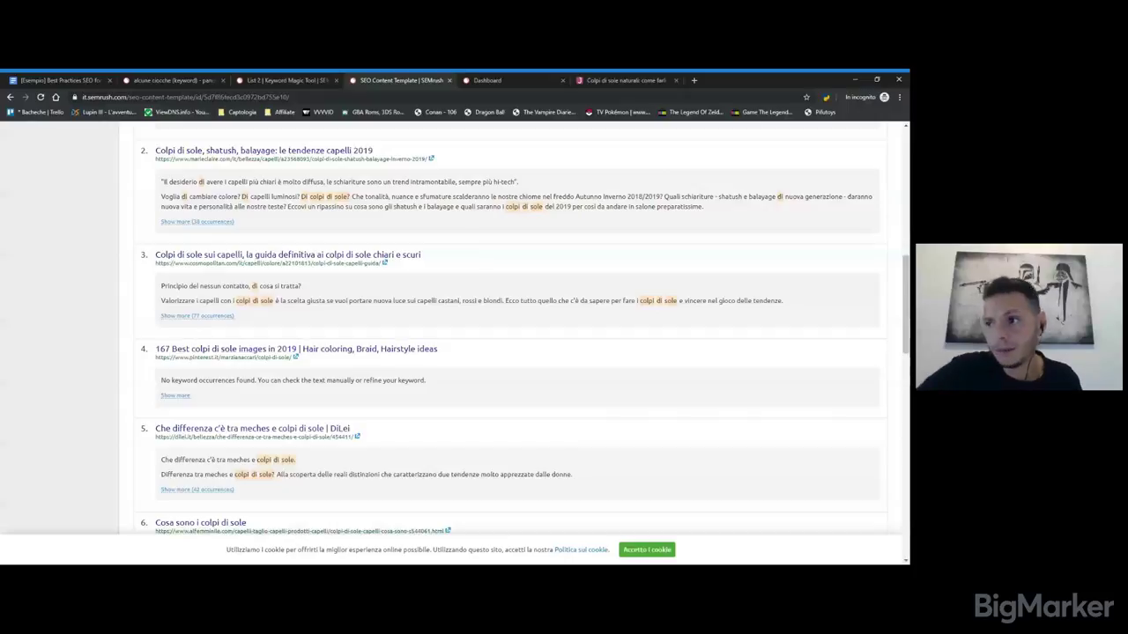
scroll(318, 323, down, 1)
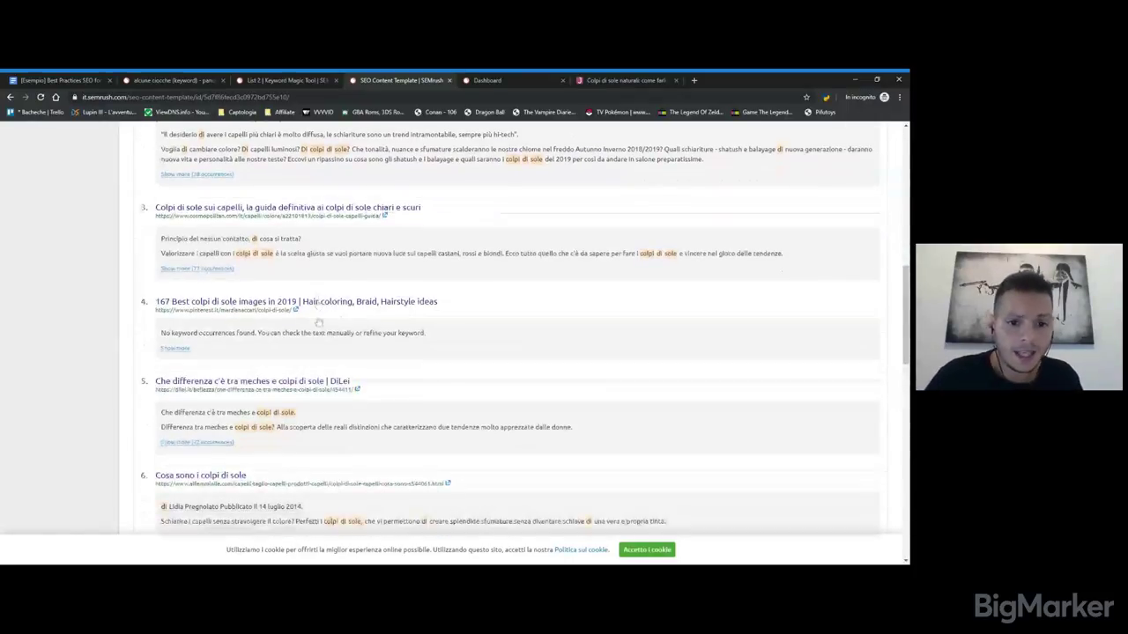
scroll(320, 323, down, 1)
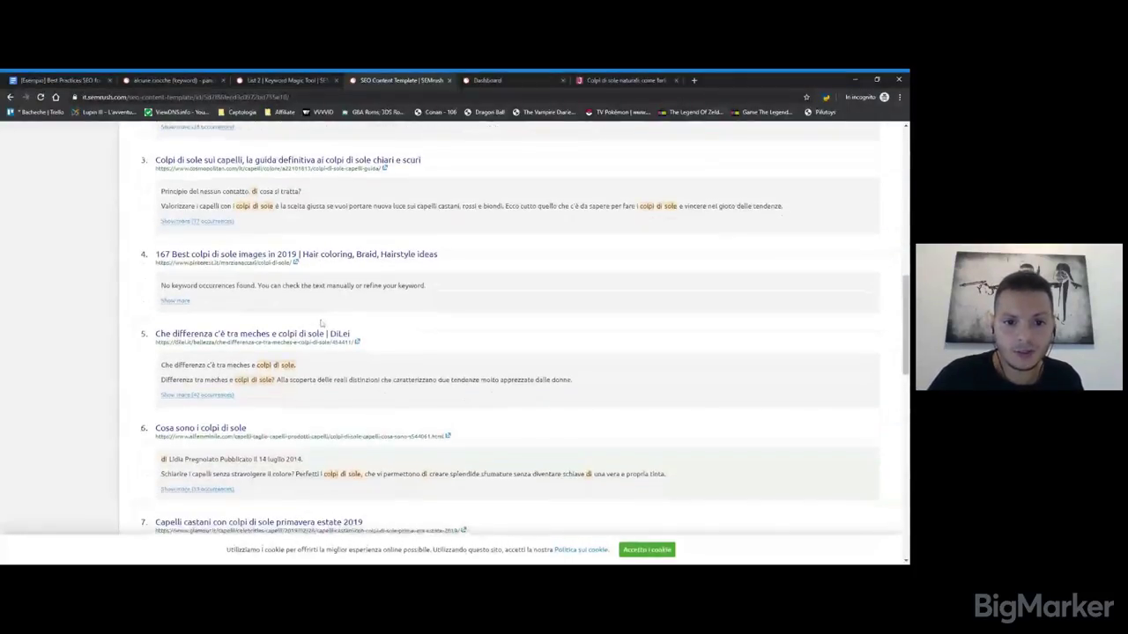
scroll(390, 297, down, 1)
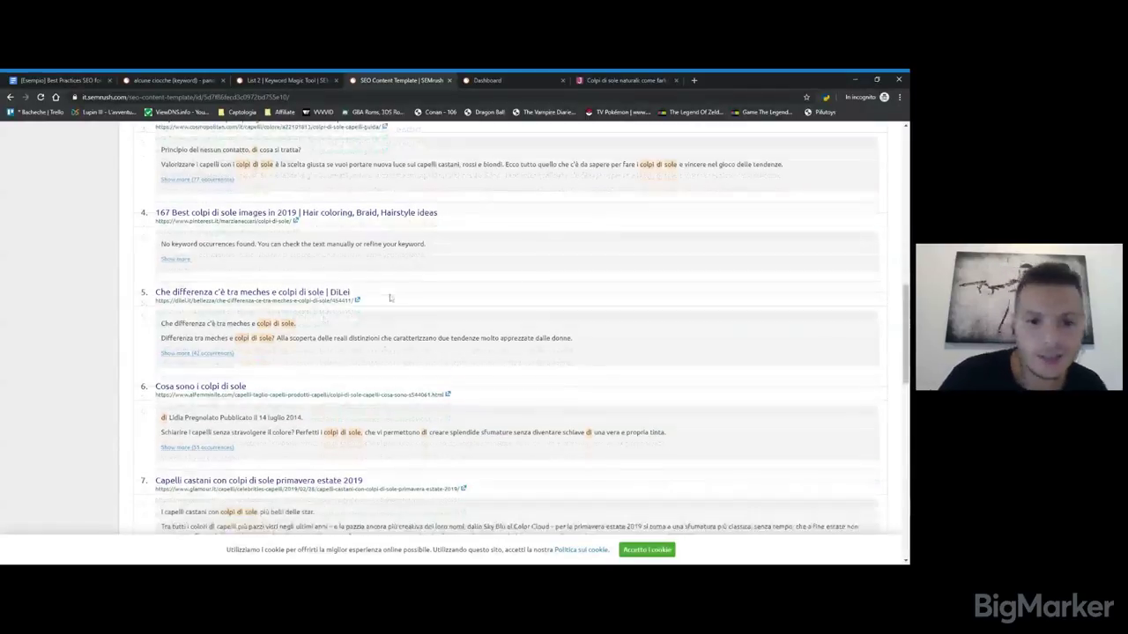
scroll(614, 235, down, 1)
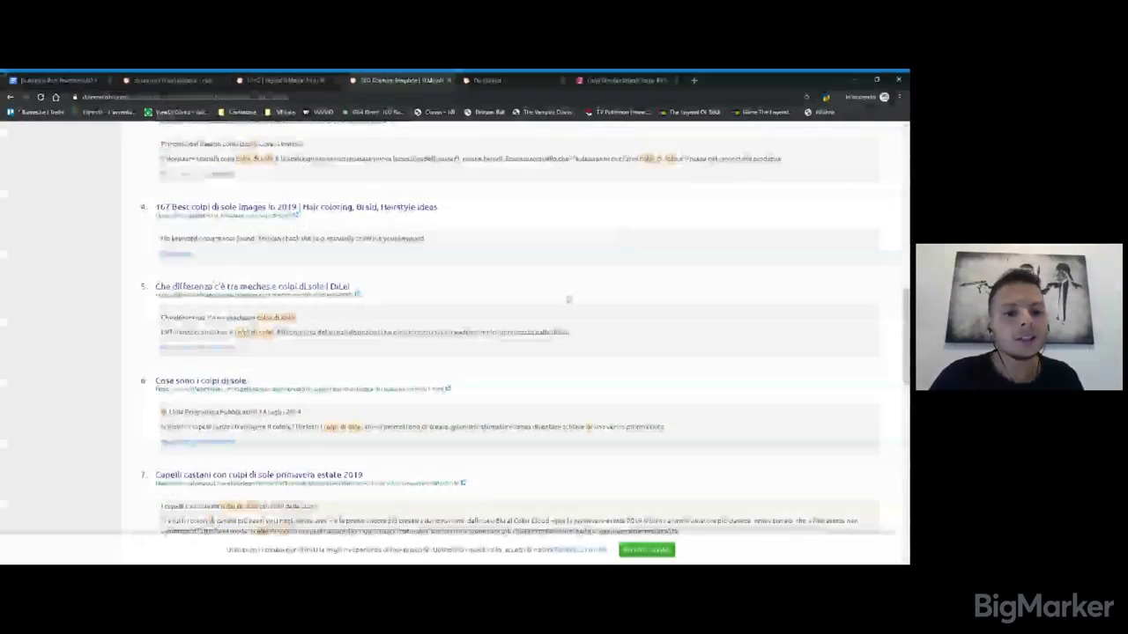
scroll(568, 300, down, 1)
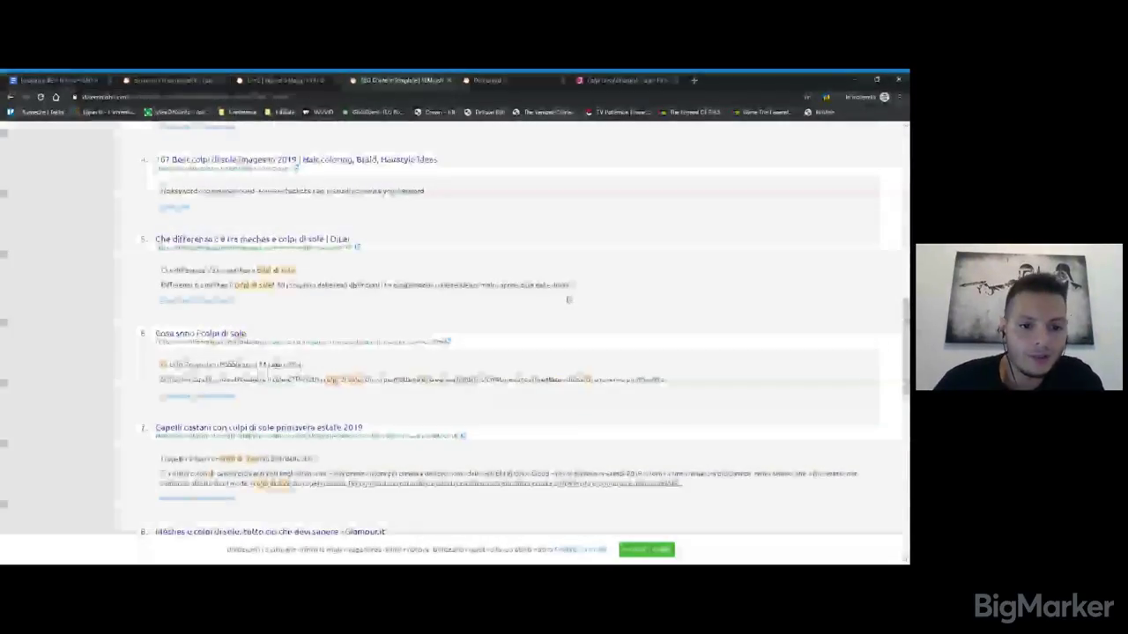
scroll(569, 300, down, 1)
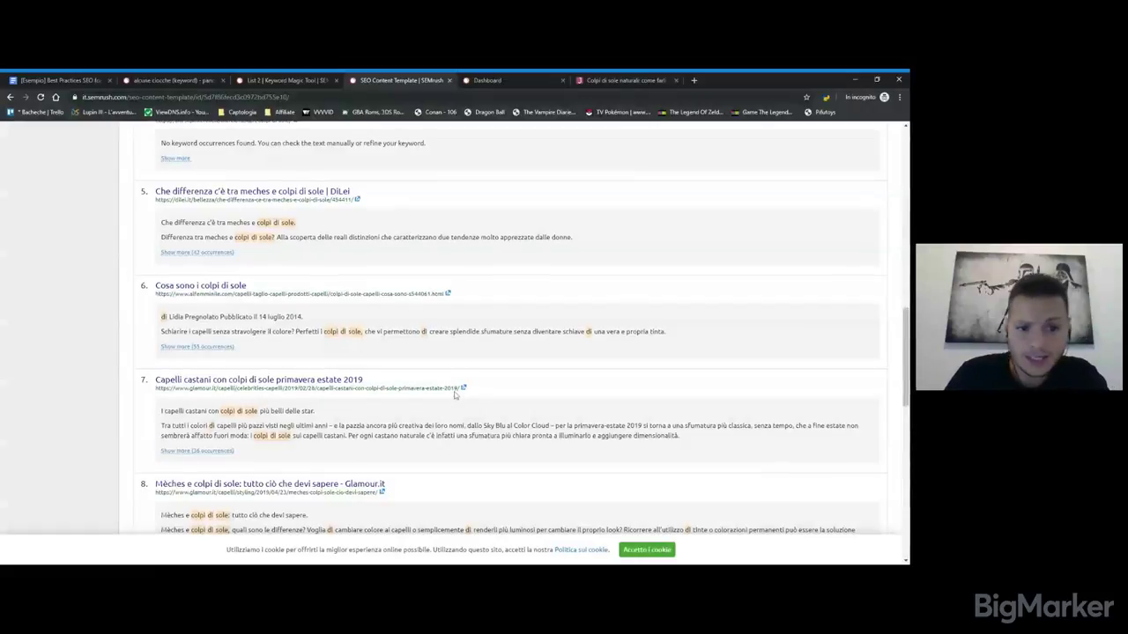
scroll(456, 396, down, 1)
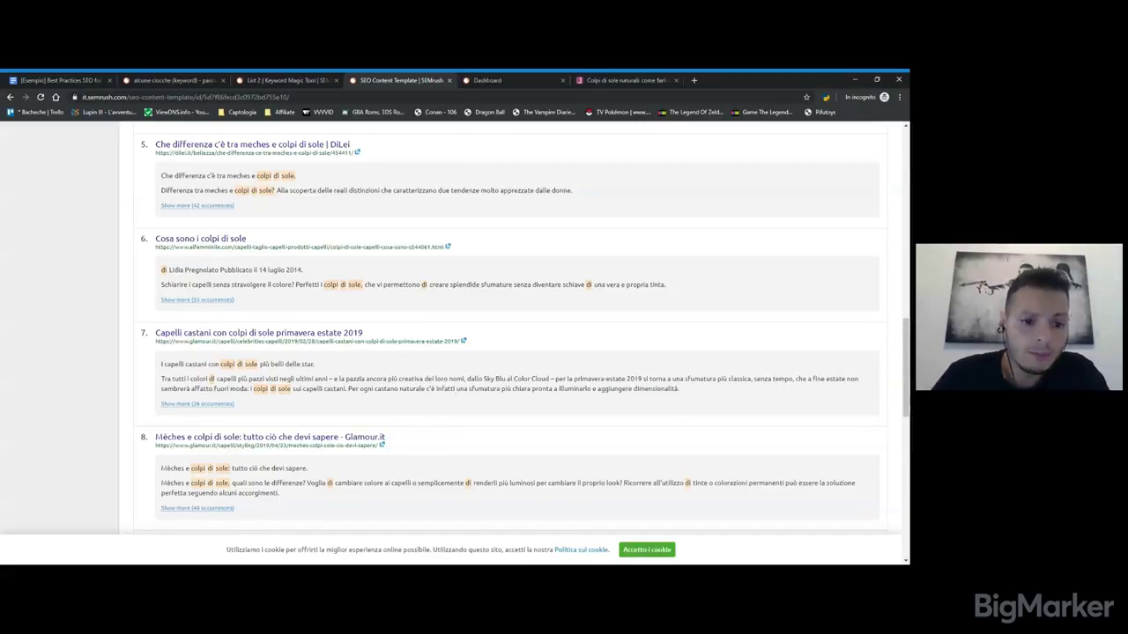
scroll(463, 384, down, 1)
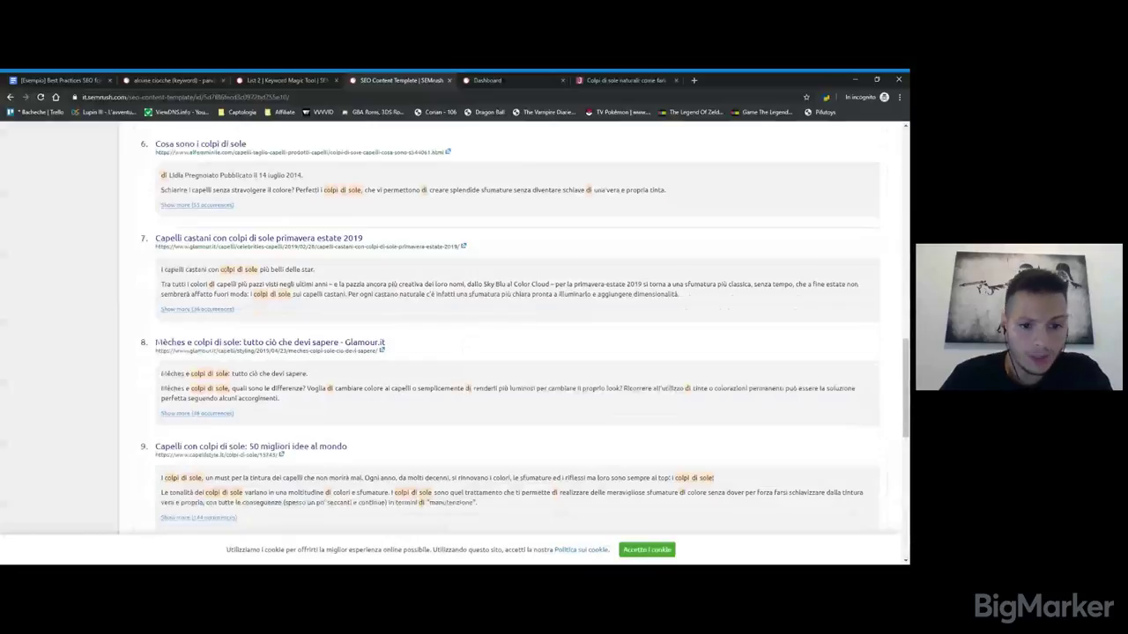
scroll(466, 388, down, 1)
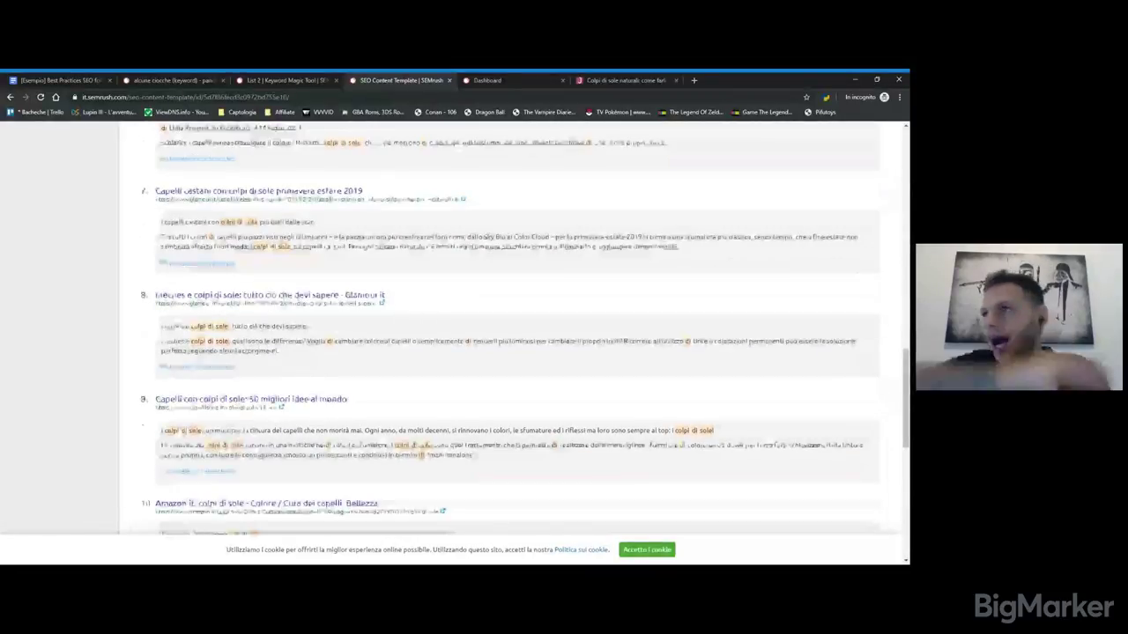
scroll(517, 326, down, 2)
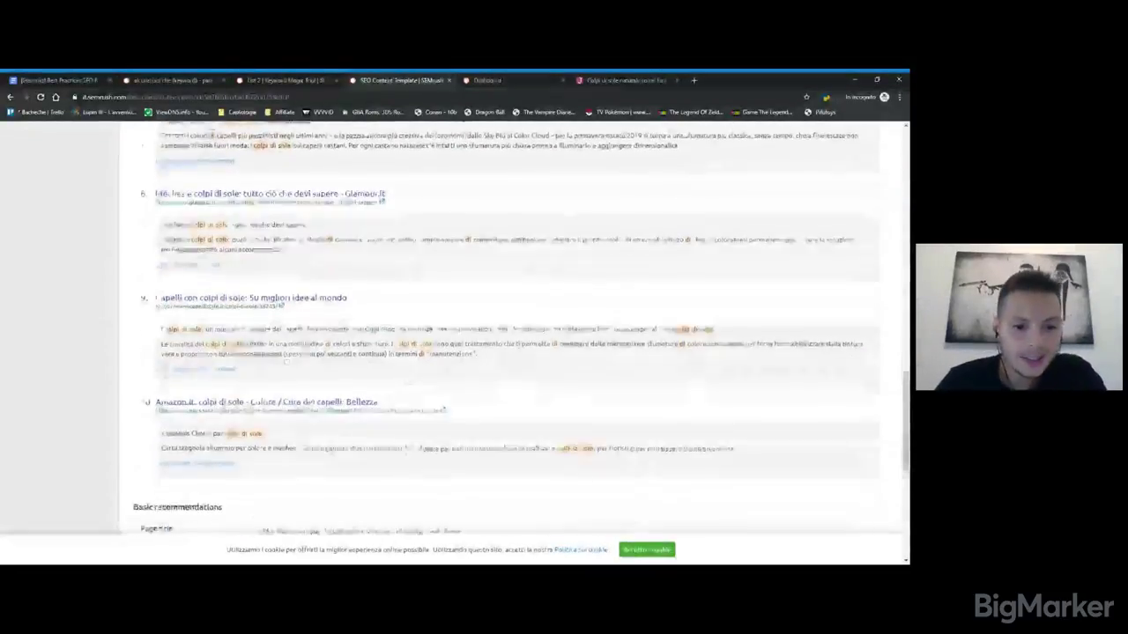
scroll(517, 326, down, 1)
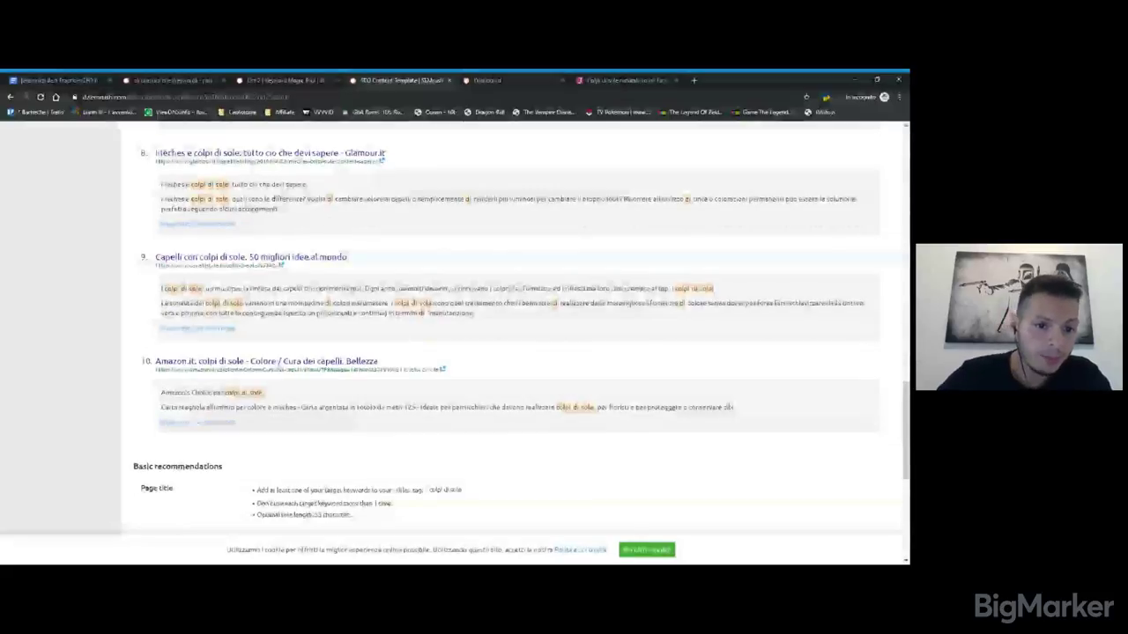
scroll(464, 388, down, 1)
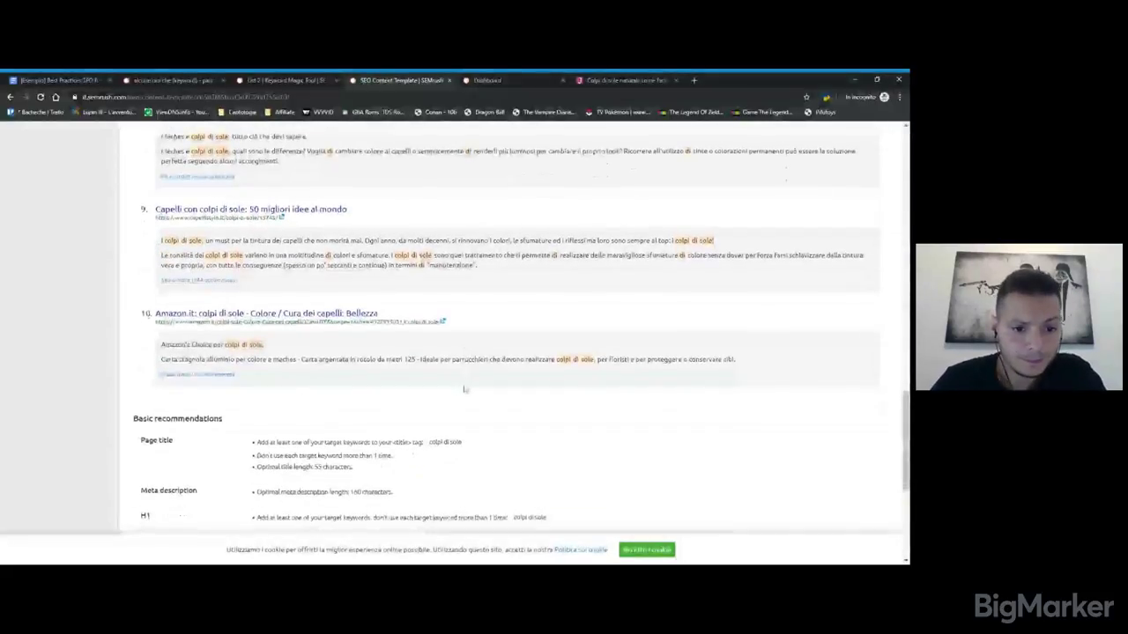
Review the basic recommendations for page title, meta description, H1 and text in the "colpi di sole" template
scroll(464, 389, down, 1)
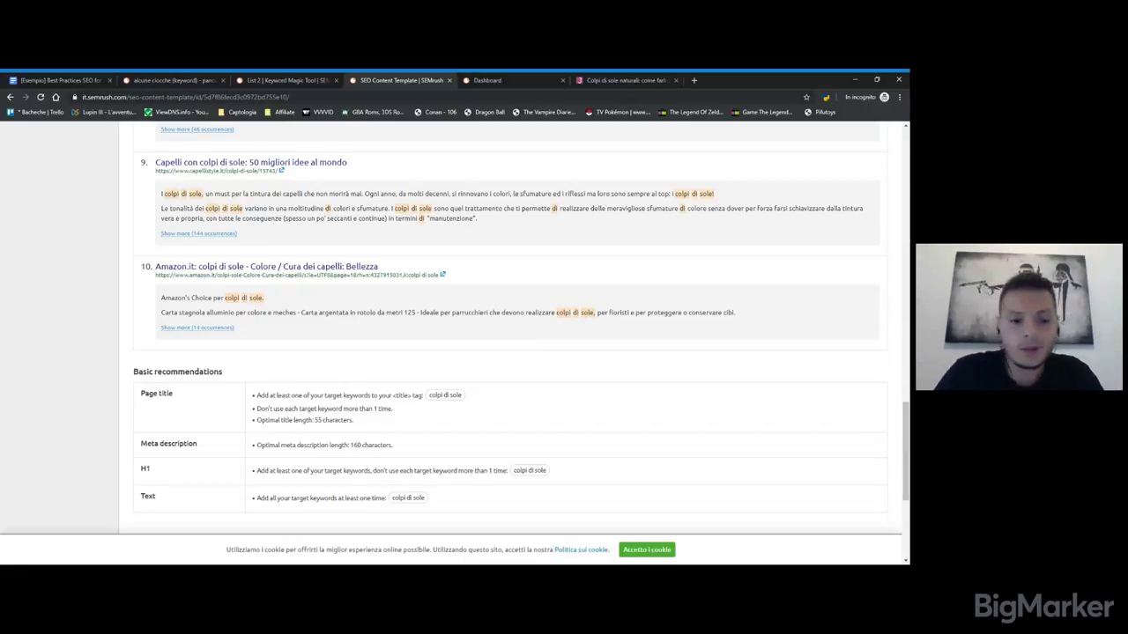
scroll(537, 347, down, 1)
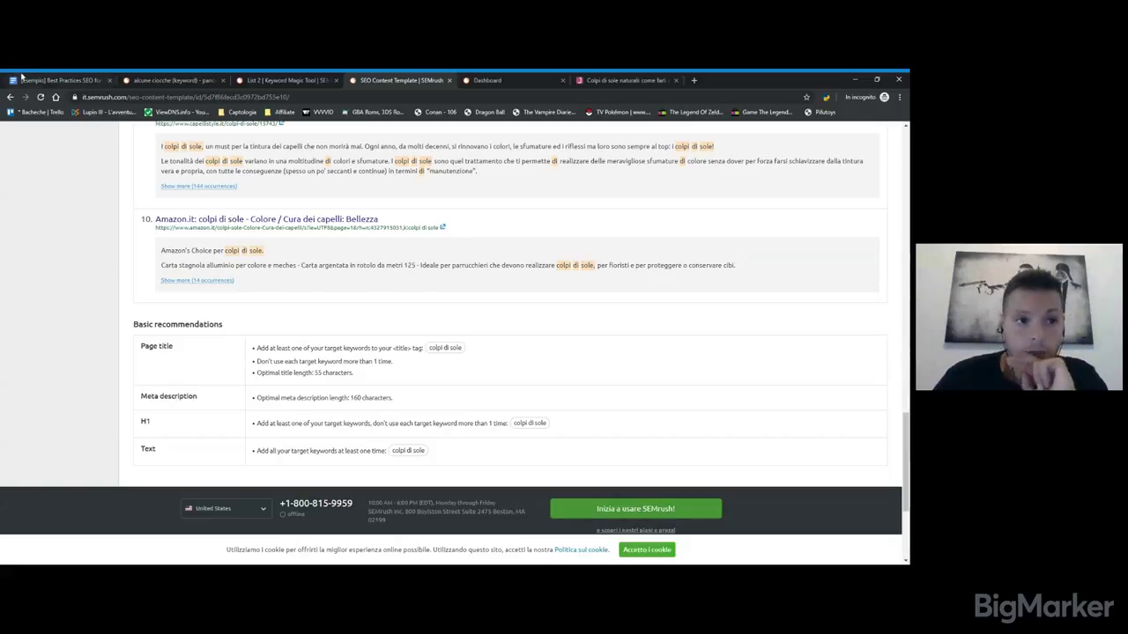
scroll(540, 308, down, 2)
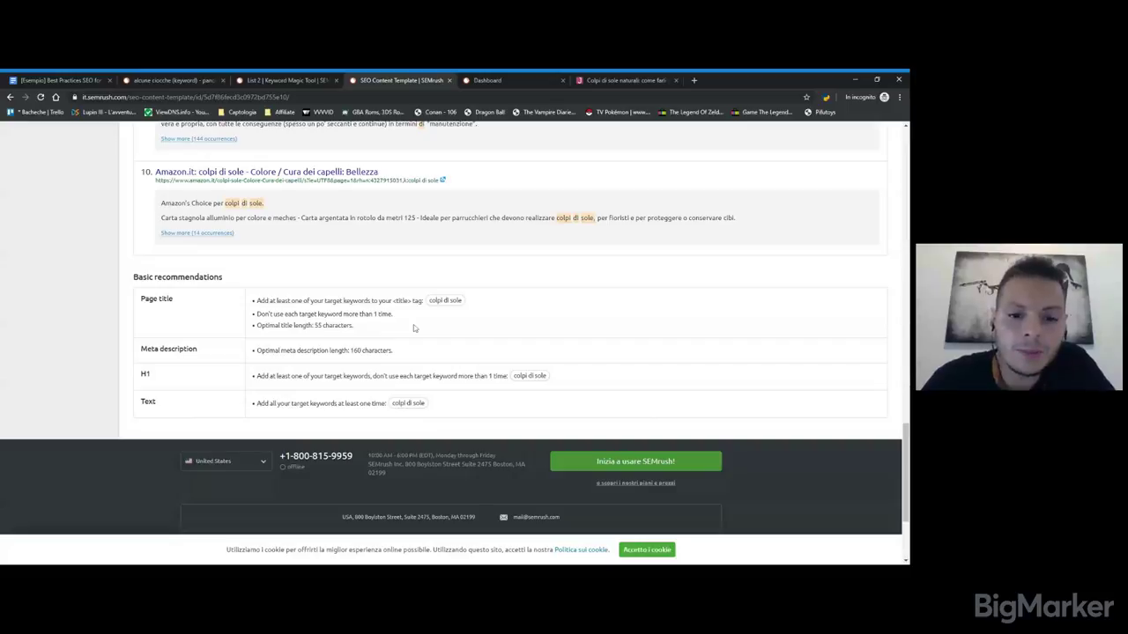
scroll(416, 324, down, 1)
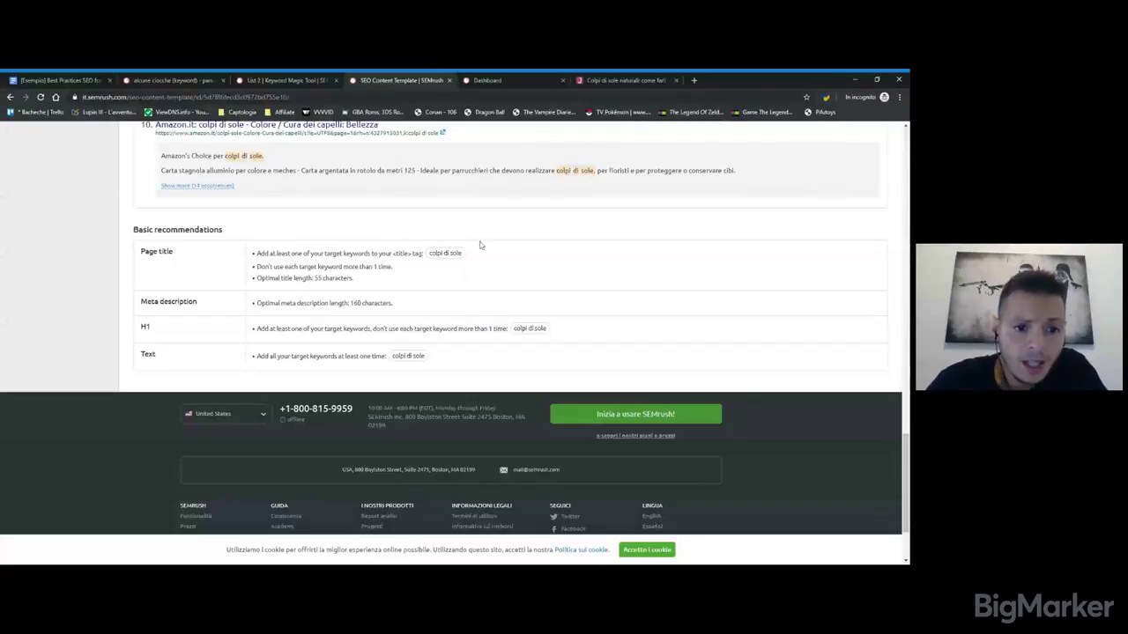
scroll(480, 245, down, 1)
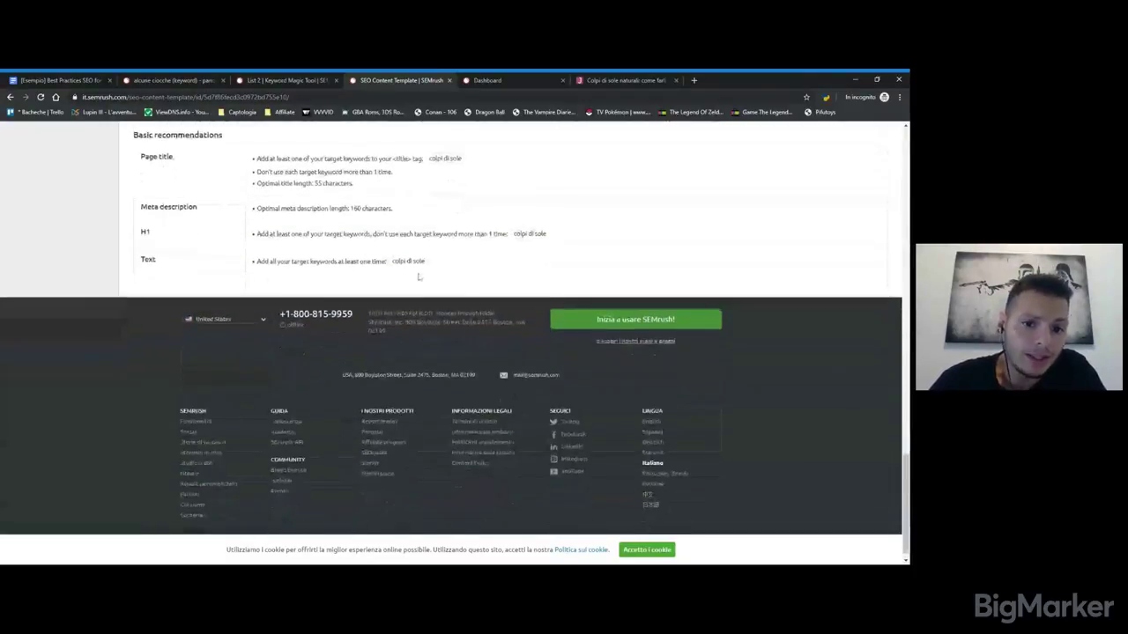
scroll(508, 259, up, 2)
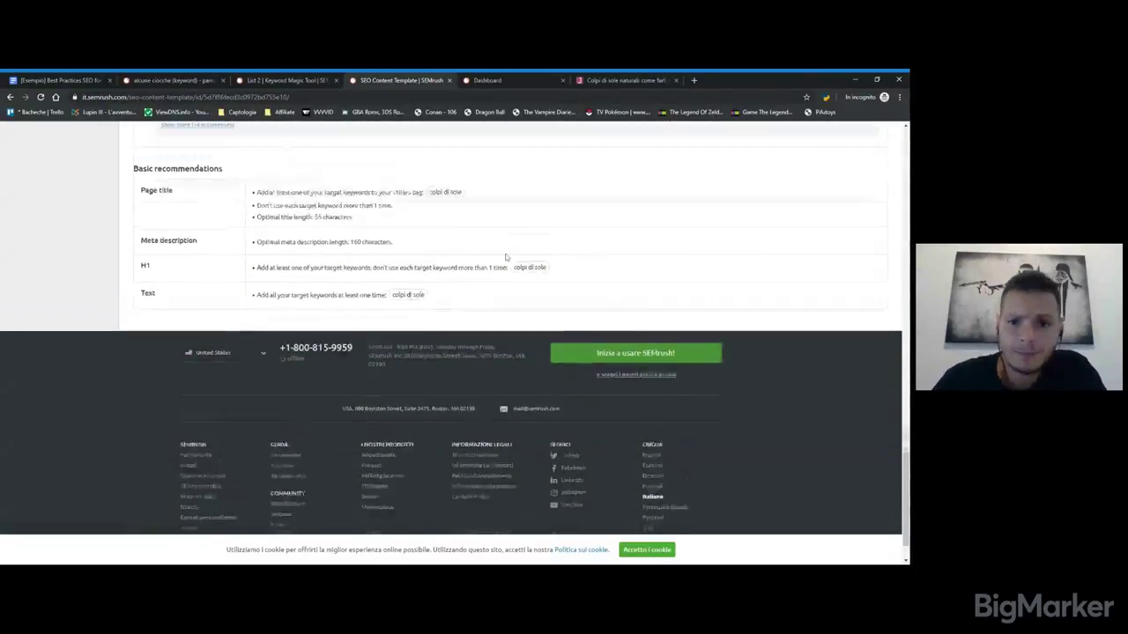
Return to the list of Google top 10 rivals at the start of the "colpi di sole" recommendations
scroll(508, 260, up, 4)
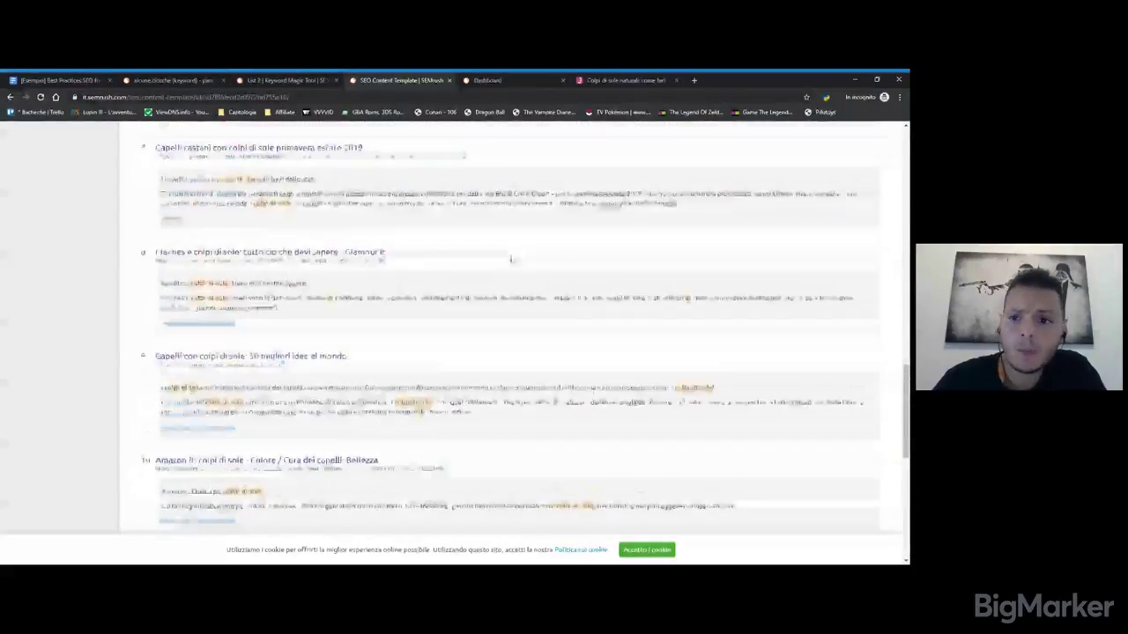
scroll(511, 260, up, 8)
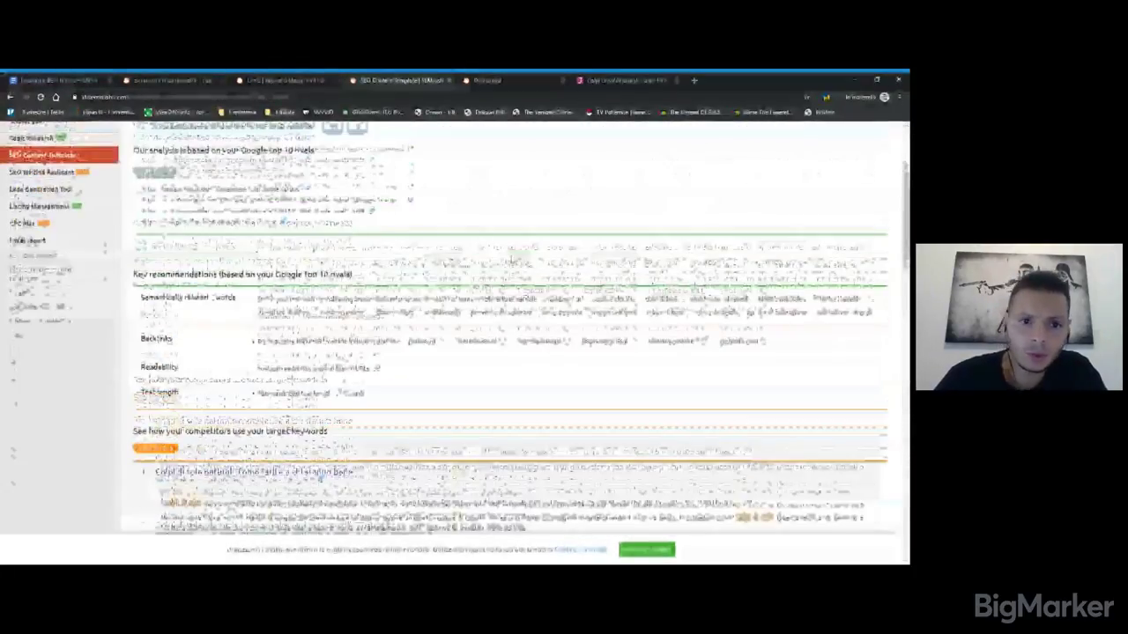
scroll(511, 260, up, 2)
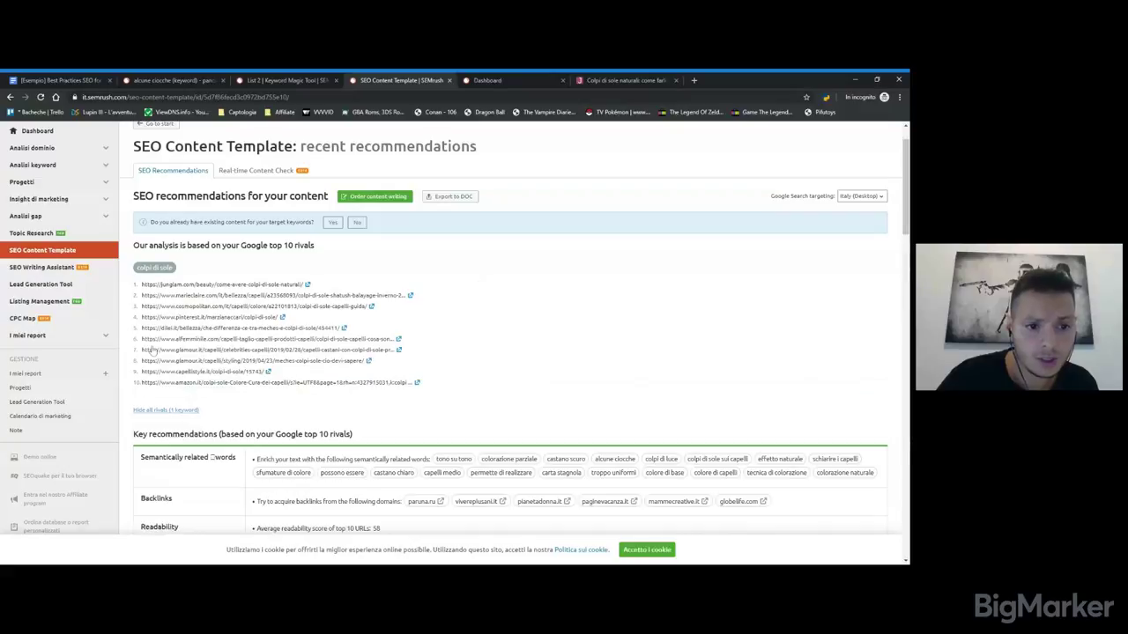
click(151, 345)
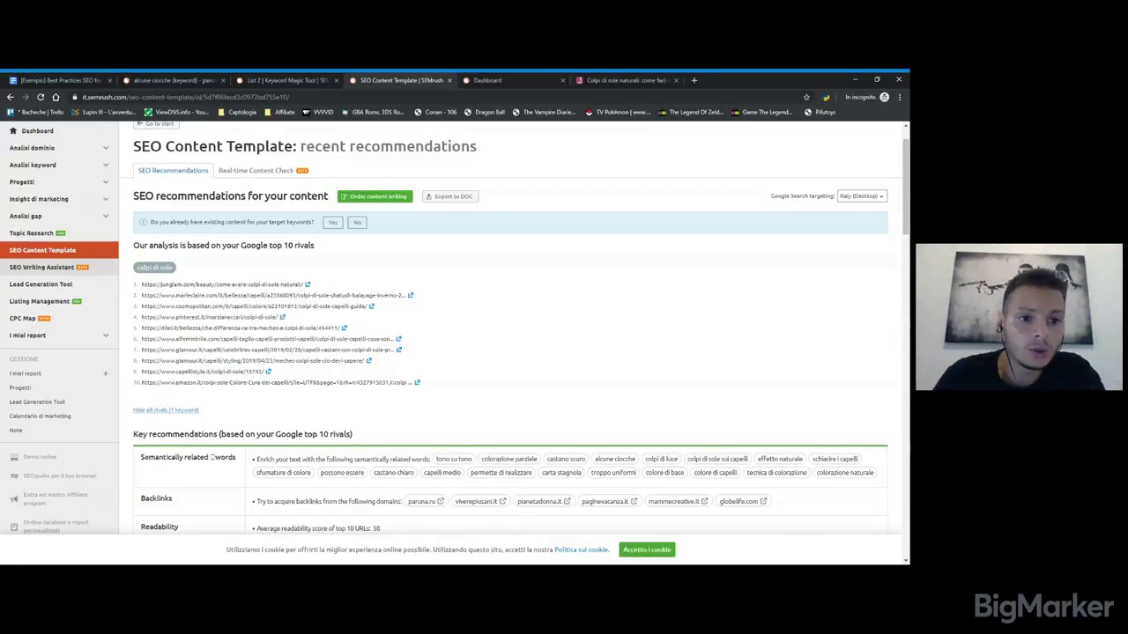
Open the SEO Writing Assistant's Quick Checker and review its readability, word count, keyword, title, tone of voice, linking and paragraph length checks
click(91, 273)
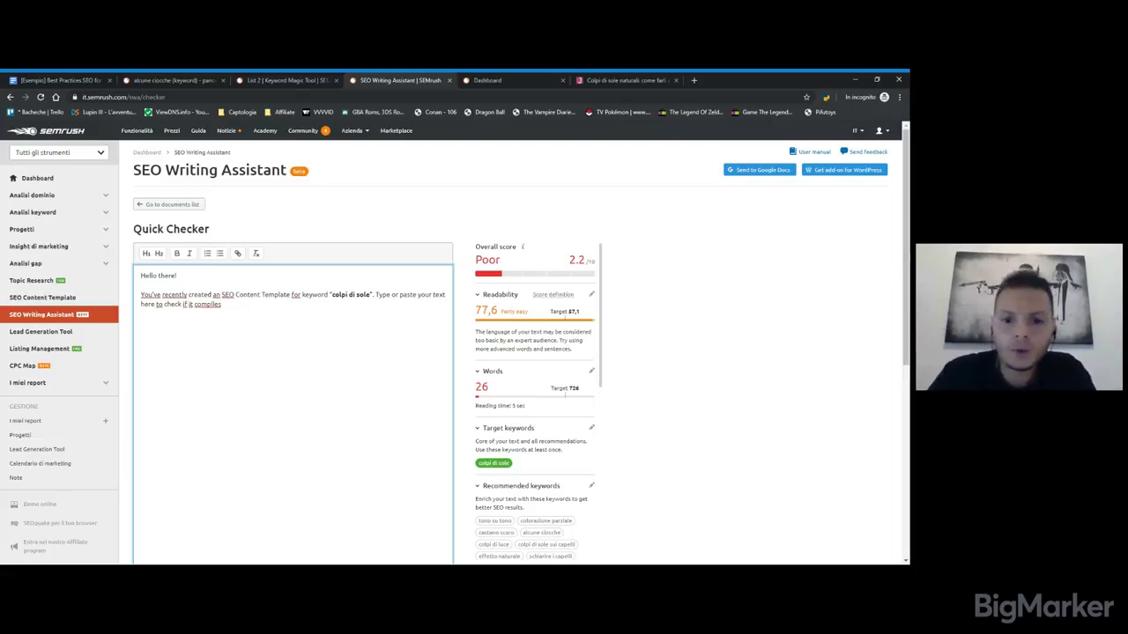
scroll(489, 323, down, 1)
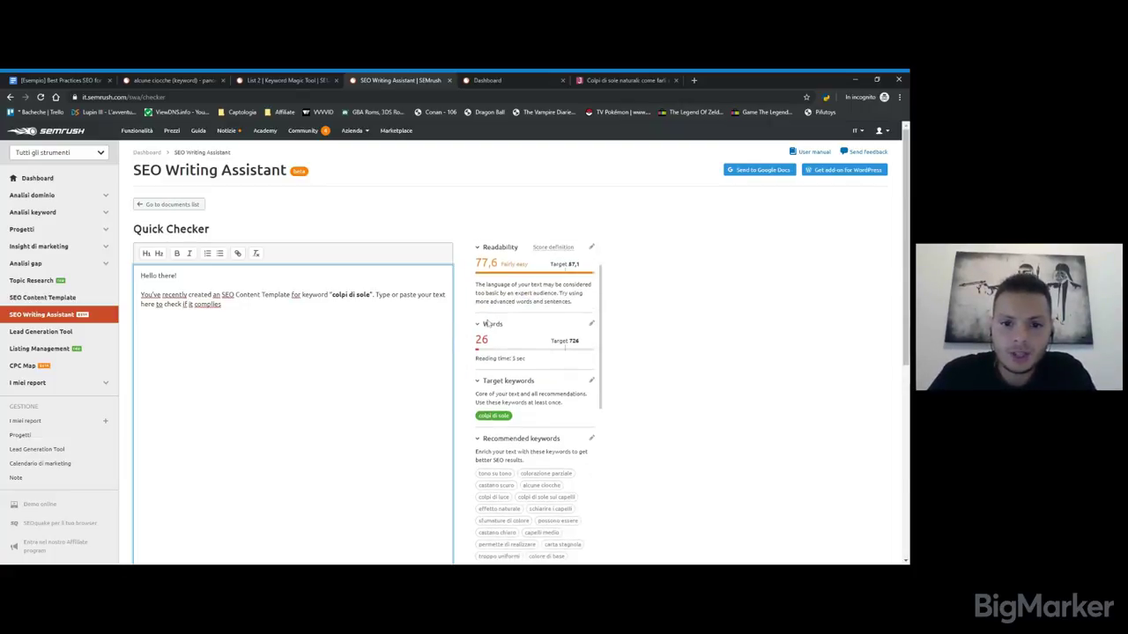
scroll(509, 284, up, 1)
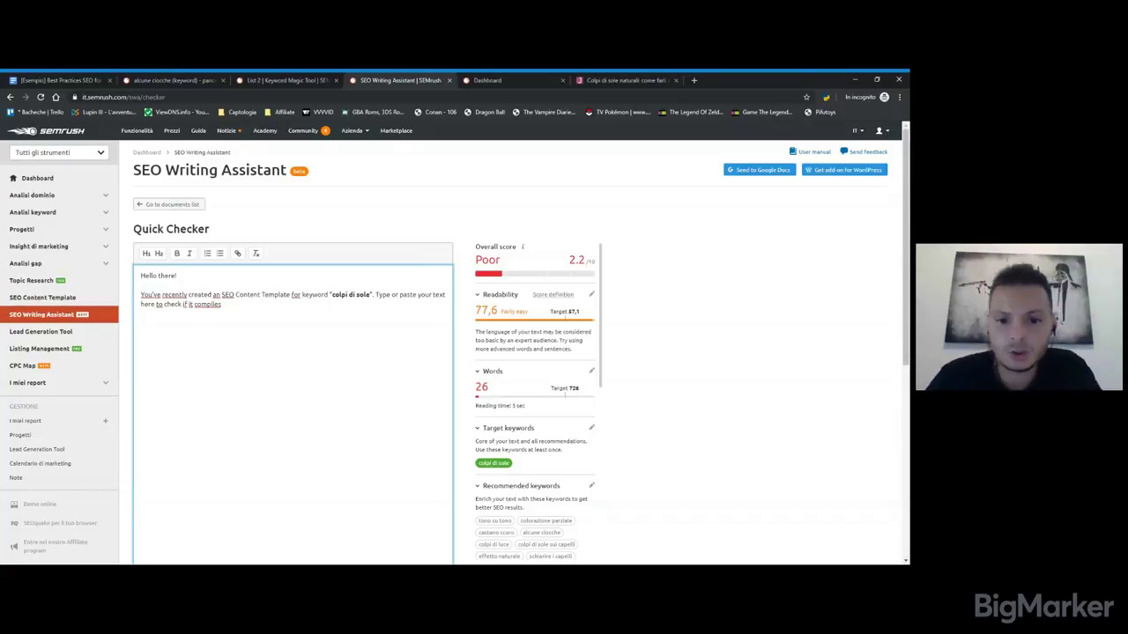
scroll(511, 406, down, 3)
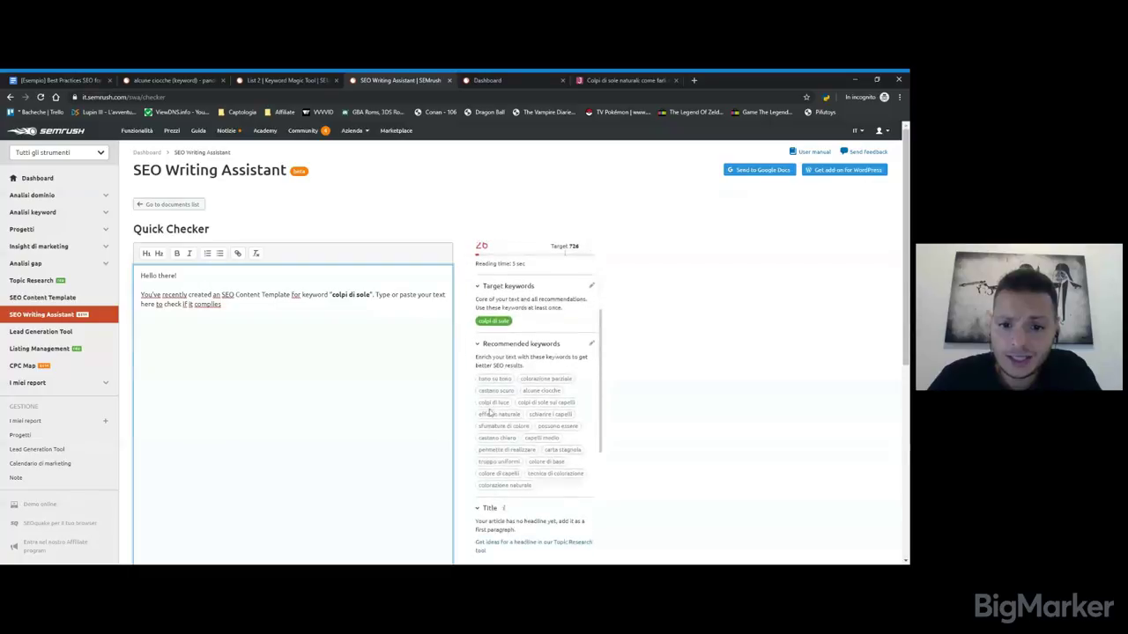
scroll(504, 391, down, 1)
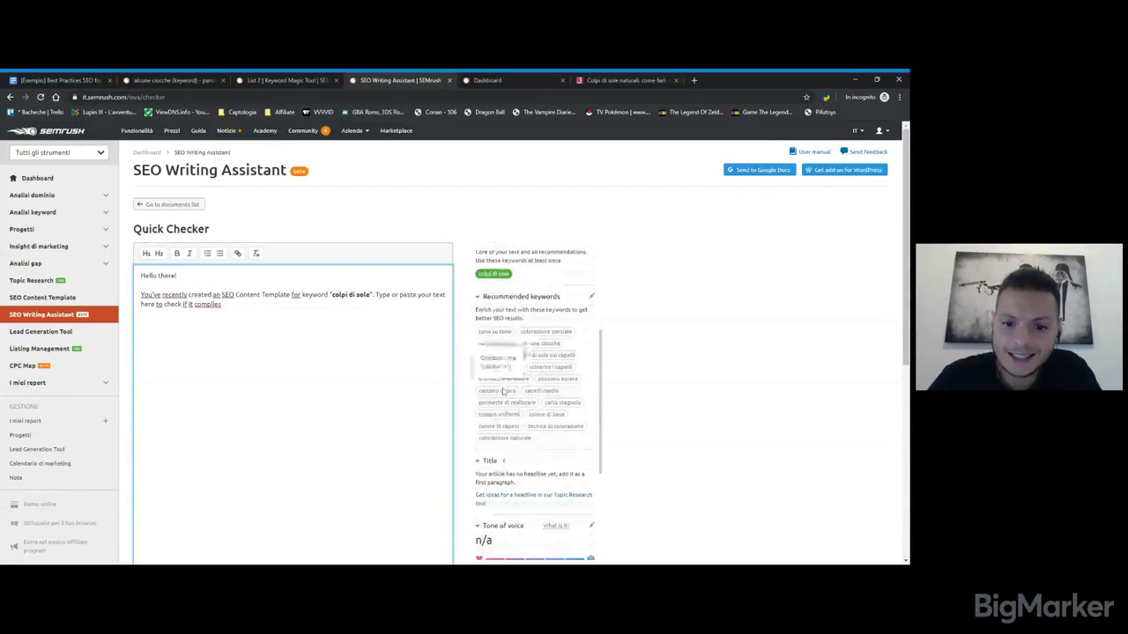
scroll(503, 391, down, 2)
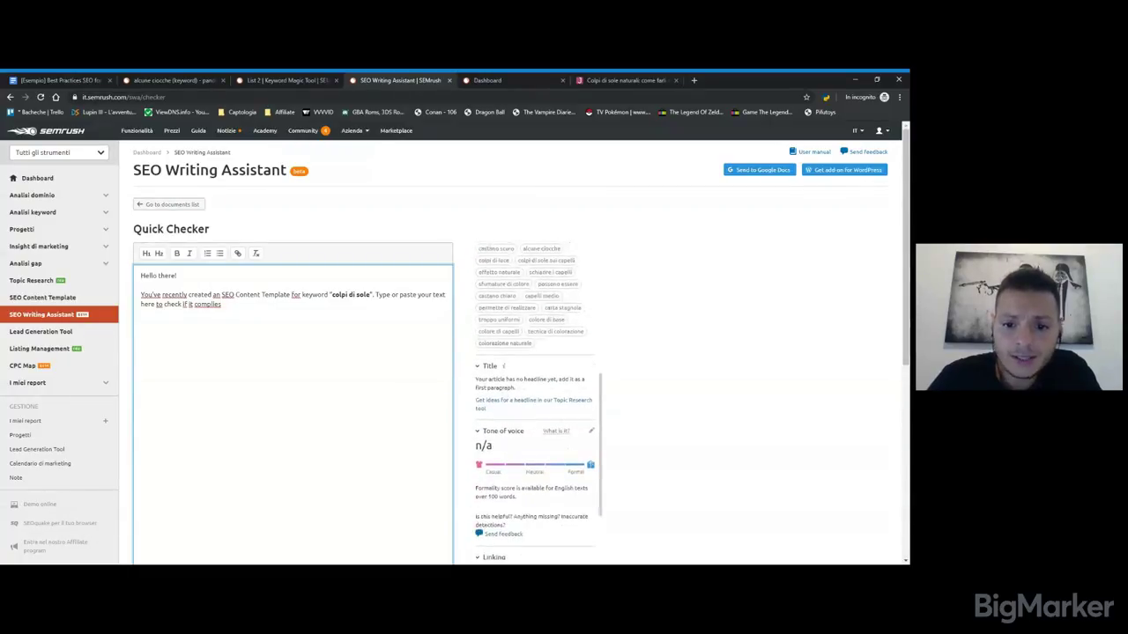
scroll(511, 392, down, 1)
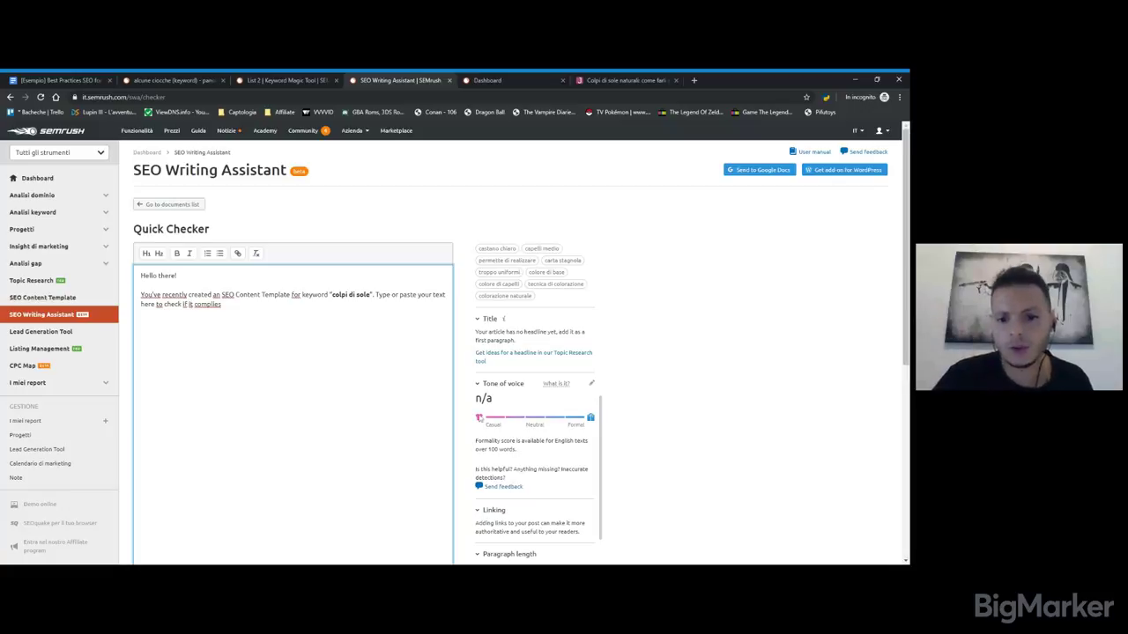
scroll(563, 444, down, 5)
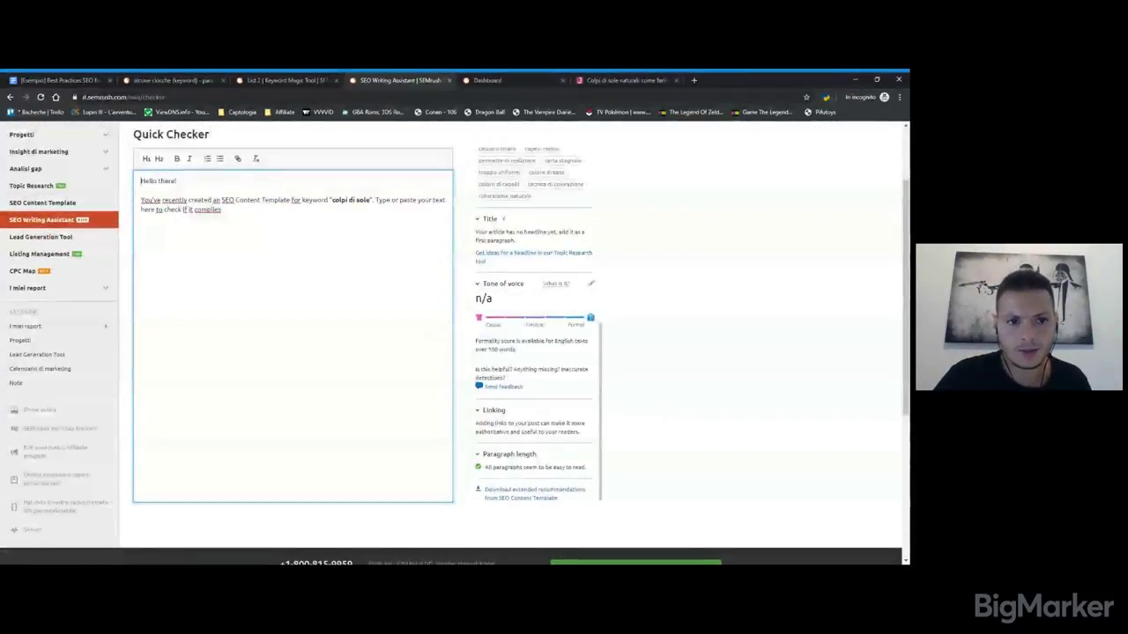
Copy the full "Come avere i colpi di sole naturali" article on junglam.com, from the headline through the "costo indicativo" section
scroll(455, 341, up, 5)
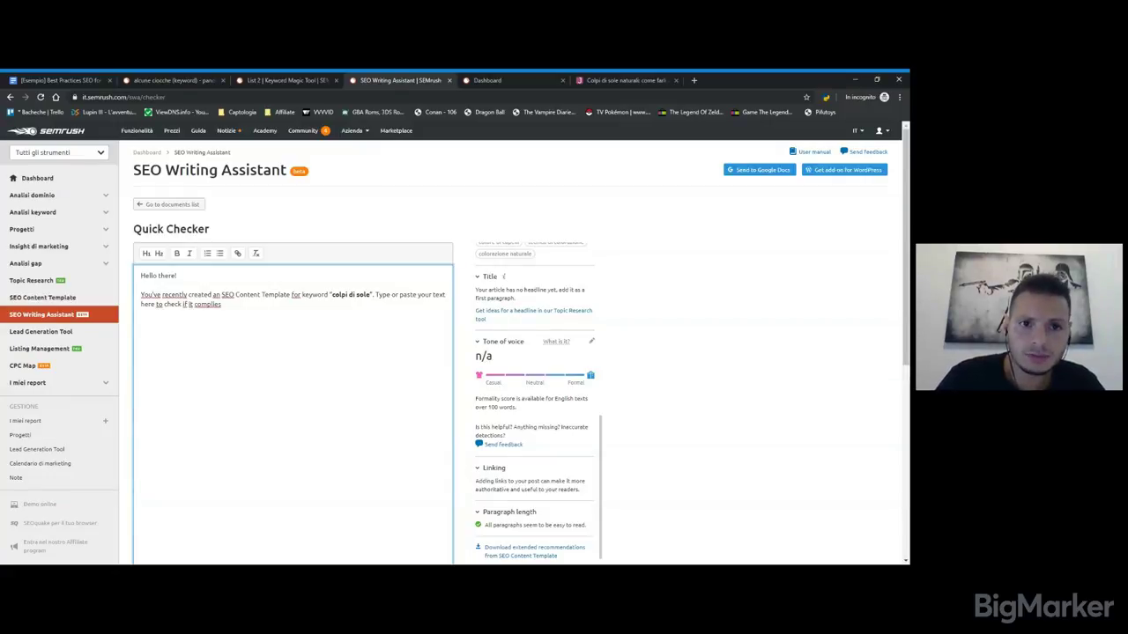
scroll(542, 278, up, 8)
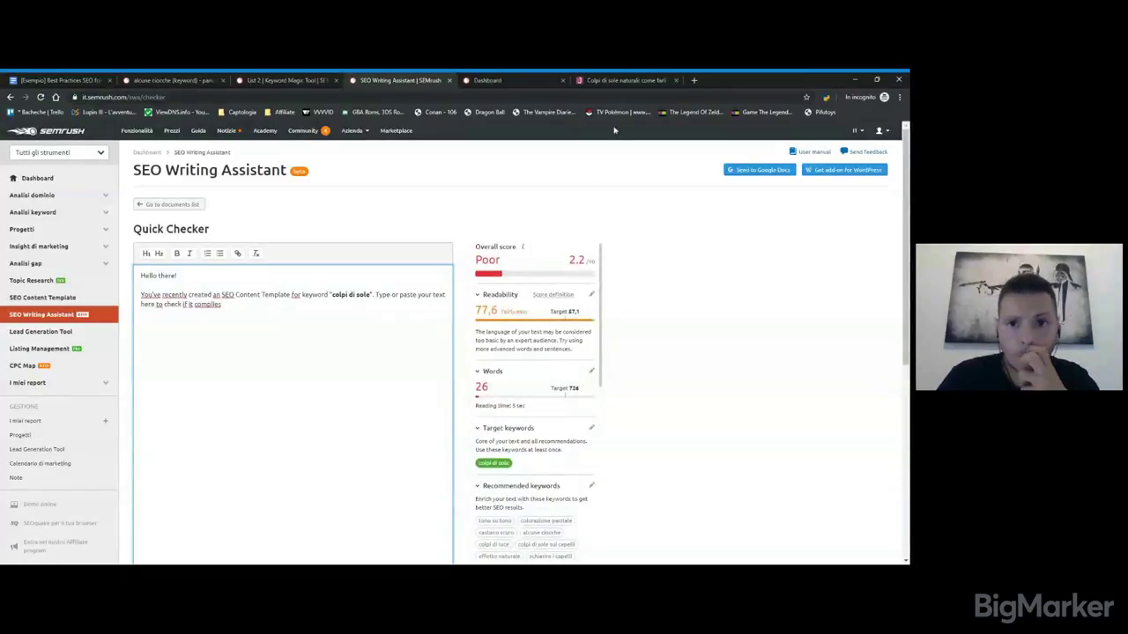
click(640, 79)
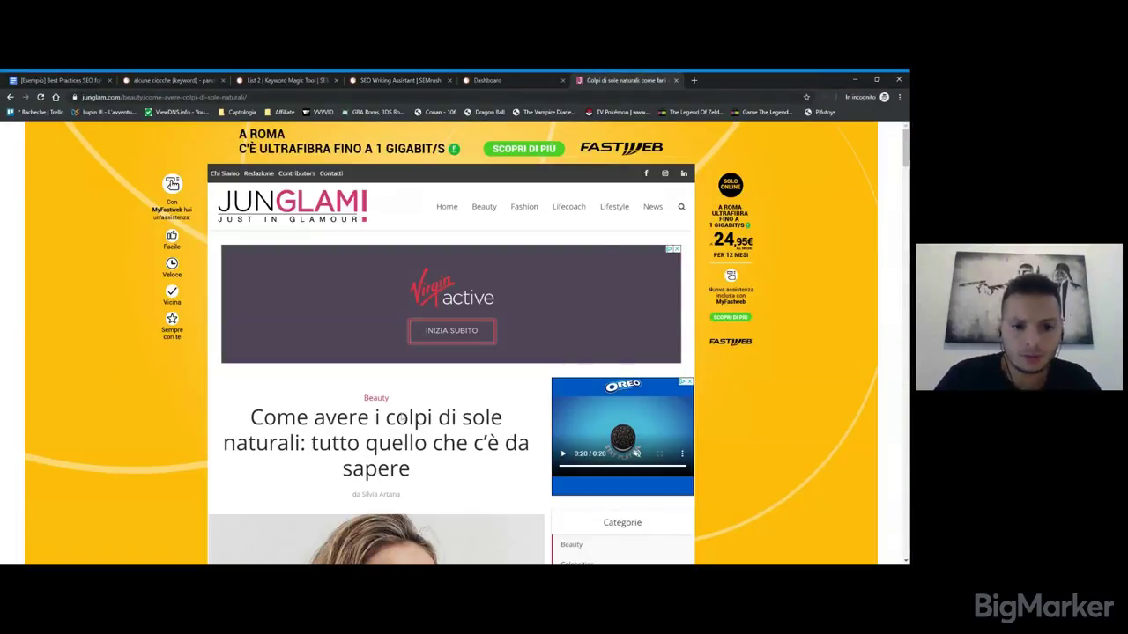
scroll(376, 396, down, 2)
drag(250, 275, 402, 368)
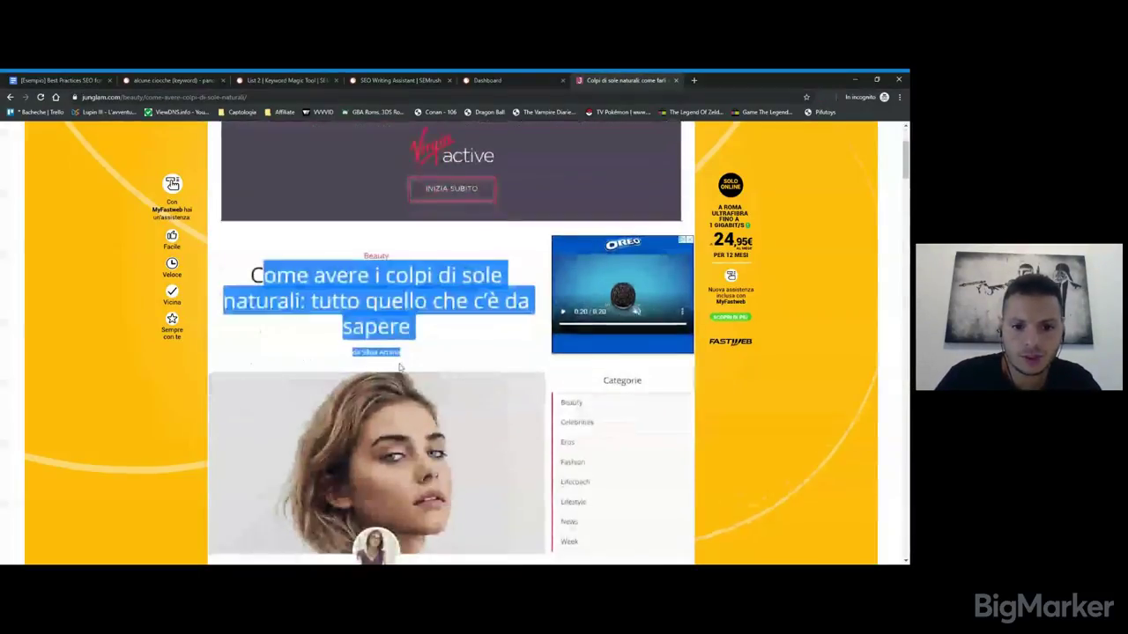
click(261, 338)
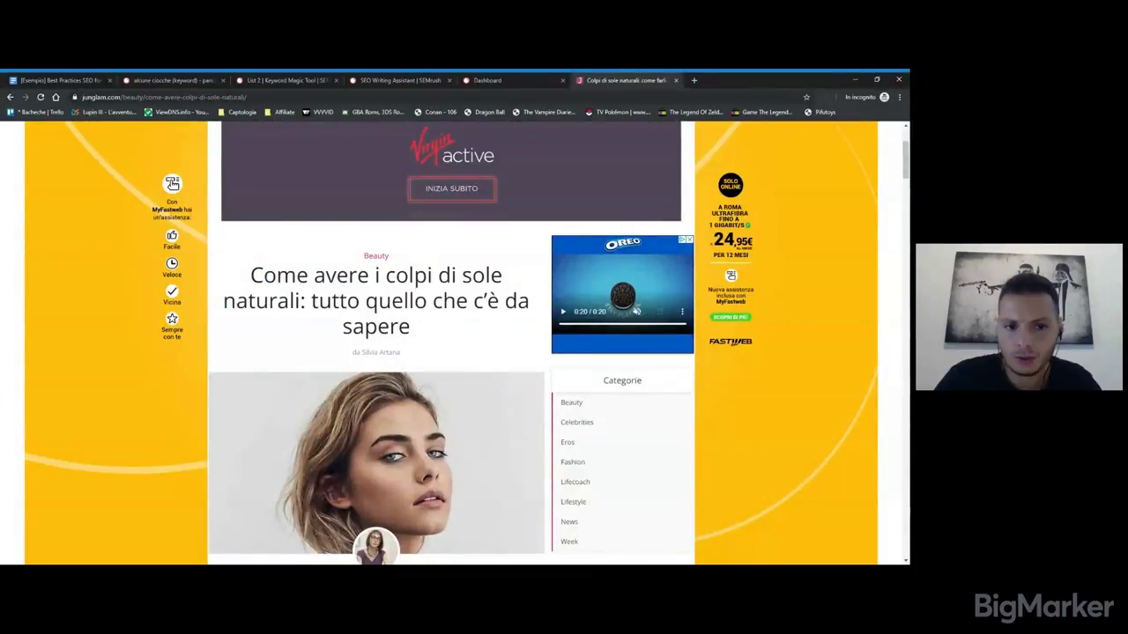
drag(250, 275, 511, 345)
scroll(438, 253, down, 4)
scroll(510, 375, down, 15)
scroll(511, 375, down, 15)
scroll(512, 377, down, 15)
key(alt+Tab)
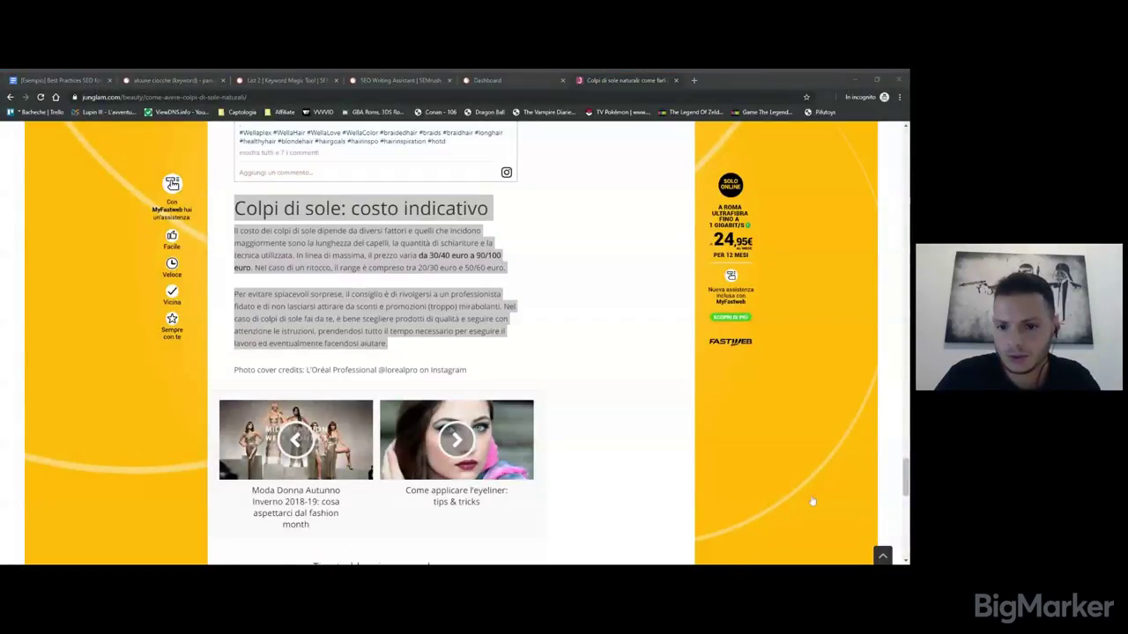
scroll(702, 493, down, 2)
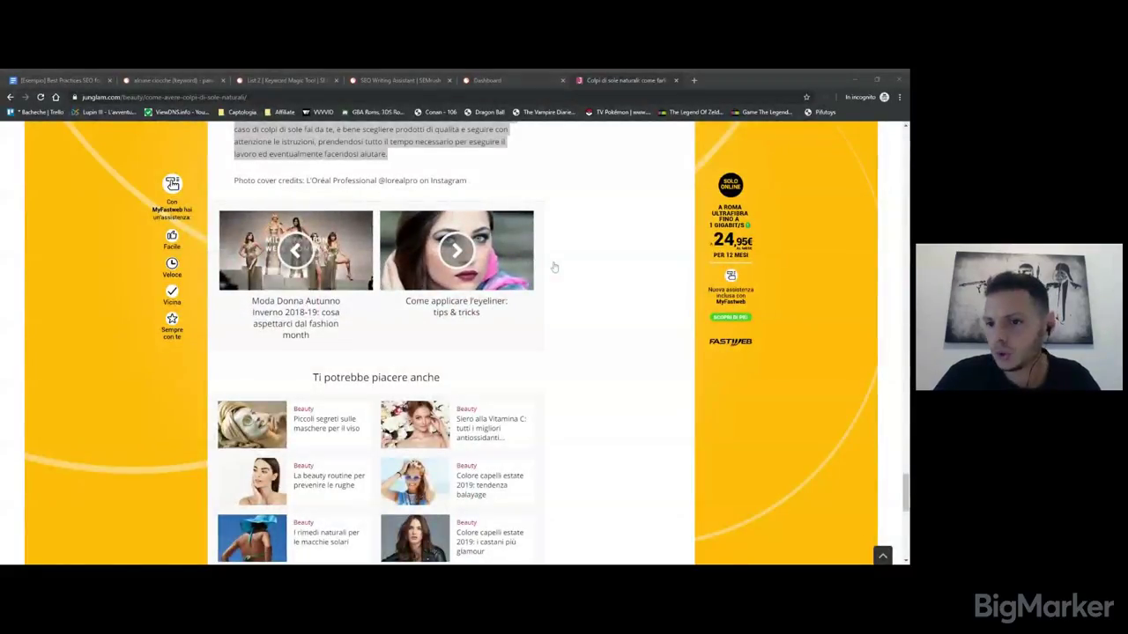
key(alt+Tab)
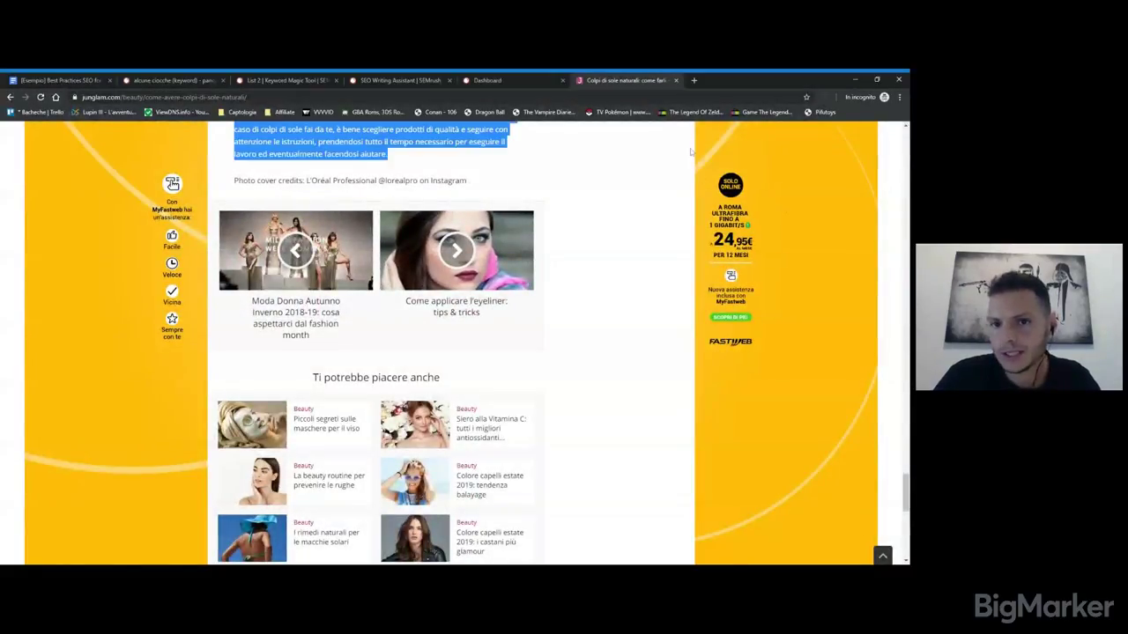
Close the article page and replace the Quick Checker's placeholder text with the copied article
click(676, 80)
click(414, 79)
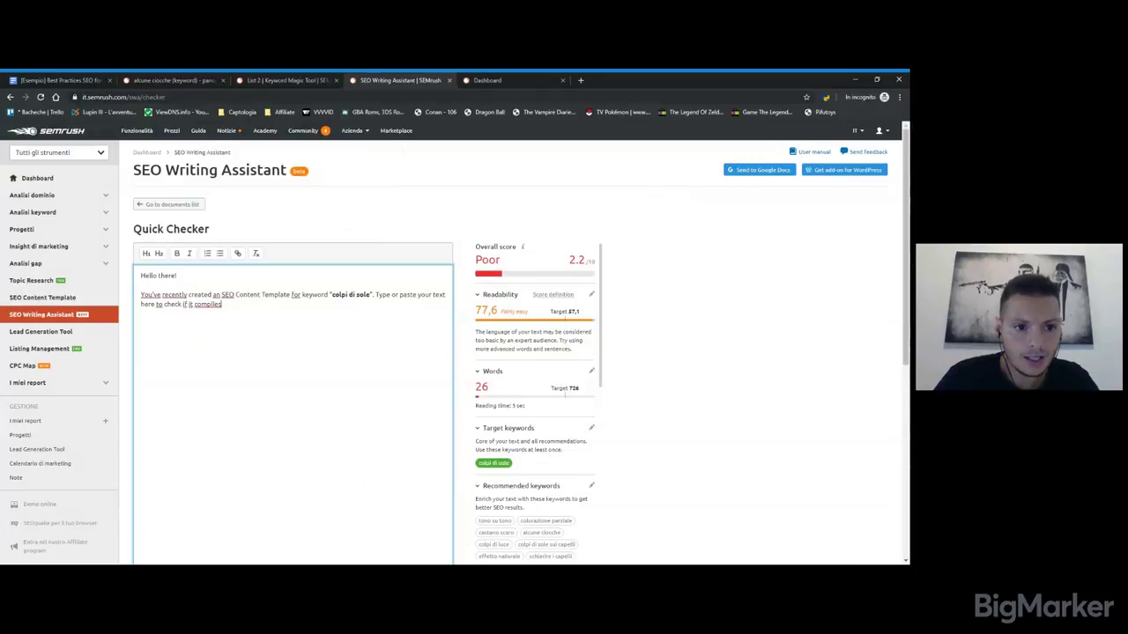
drag(133, 394, 137, 264)
key(BackSpace)
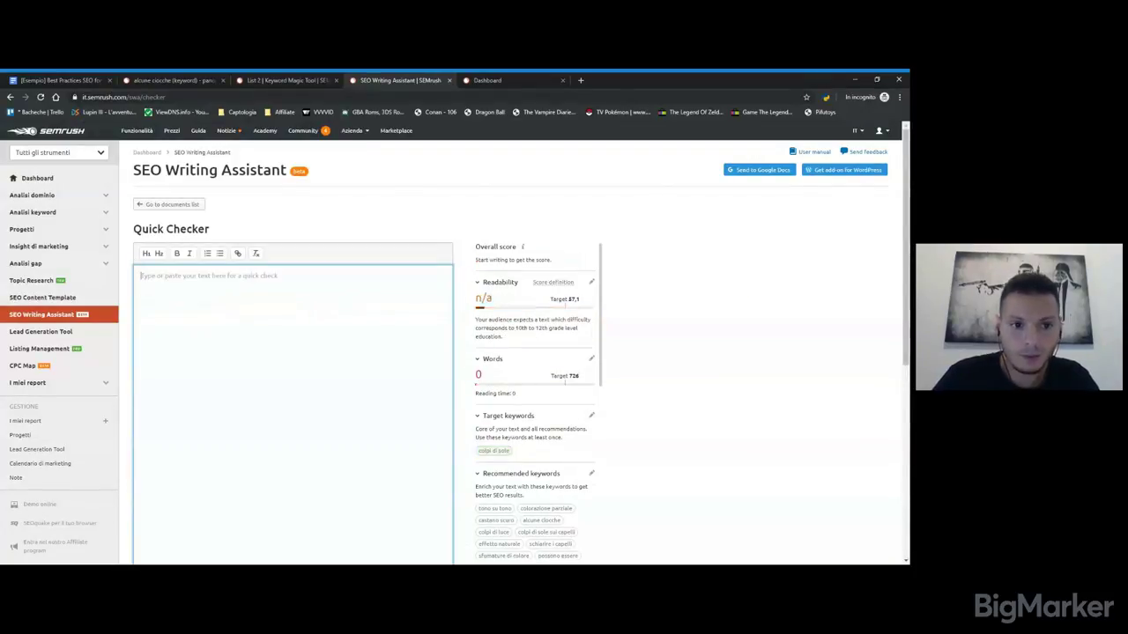
key(ctrl+v)
scroll(656, 379, down, 3)
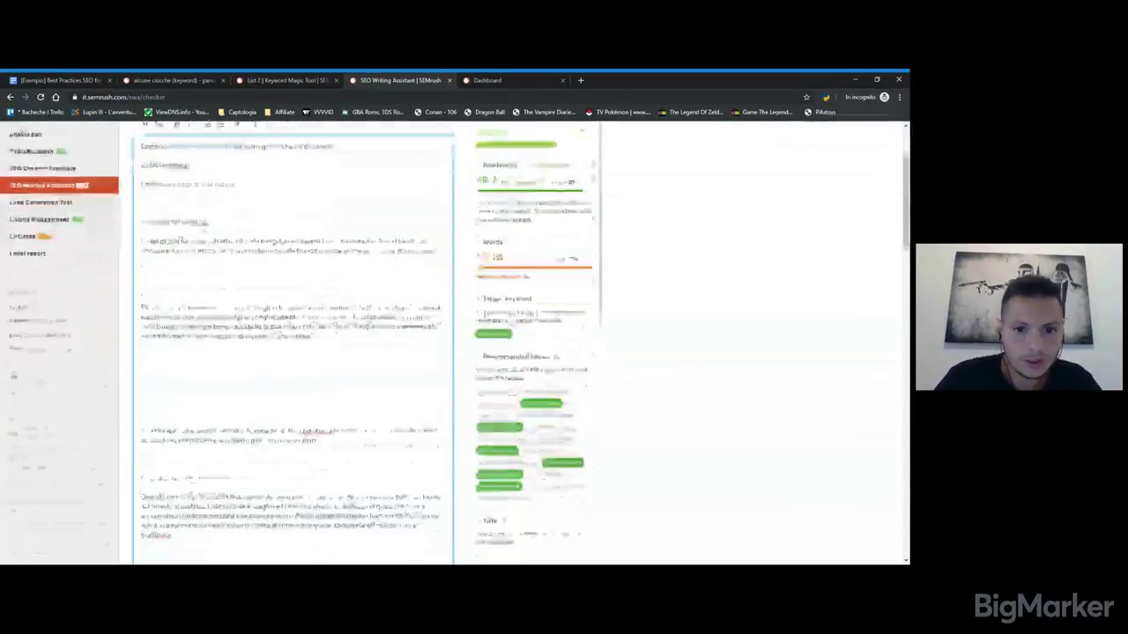
scroll(657, 379, up, 5)
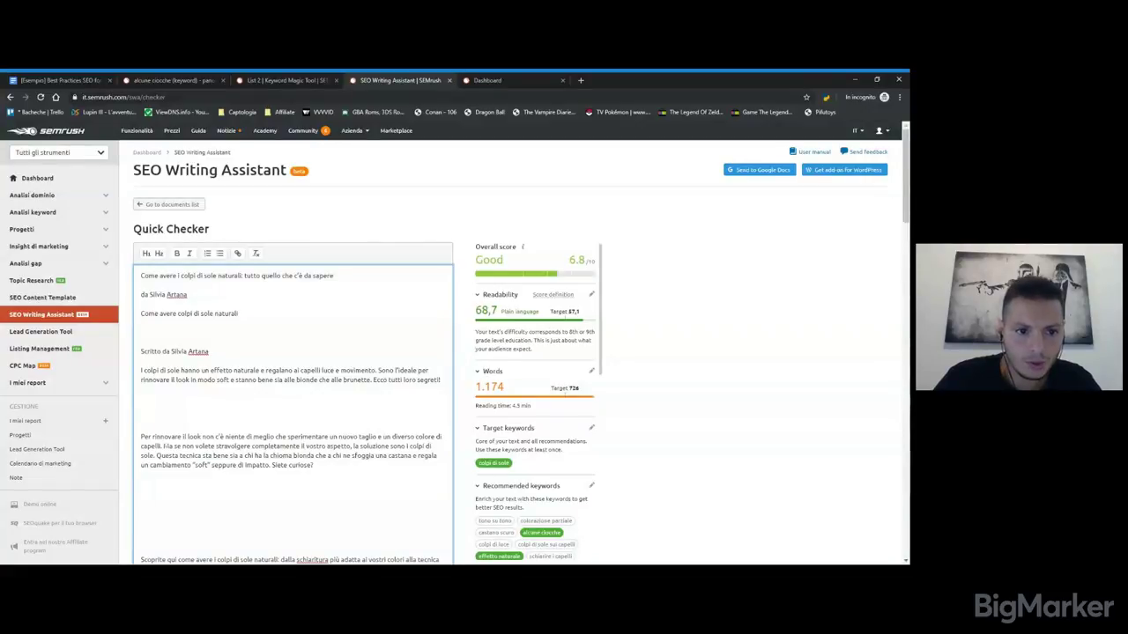
Delete the author bylines and the repeated short title beneath the article's headline
drag(239, 313, 141, 295)
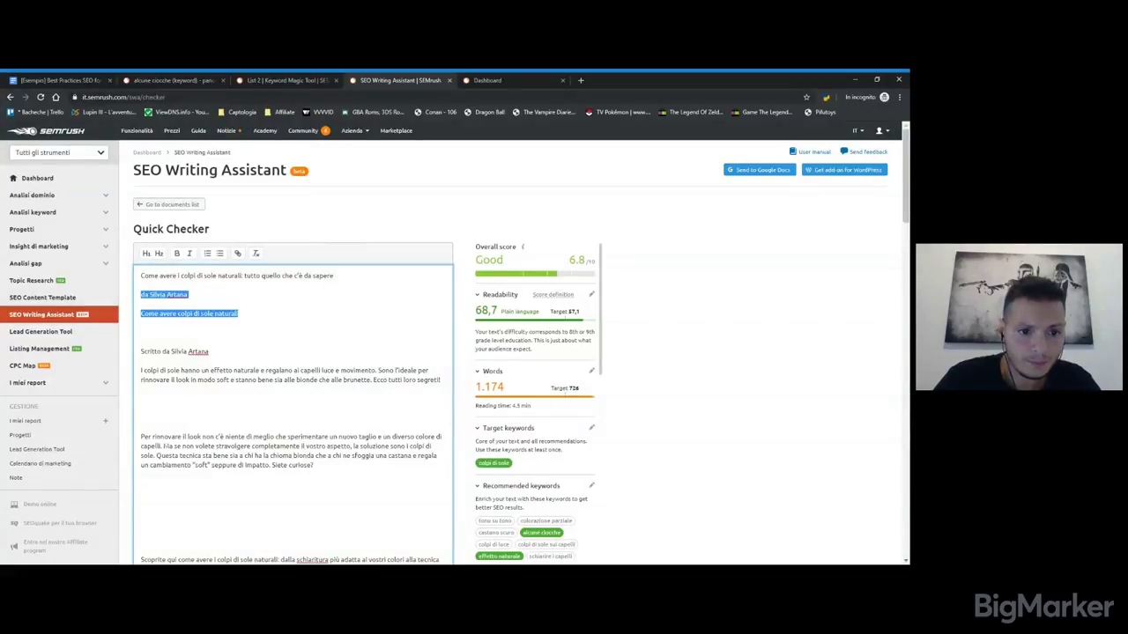
drag(209, 352, 141, 295)
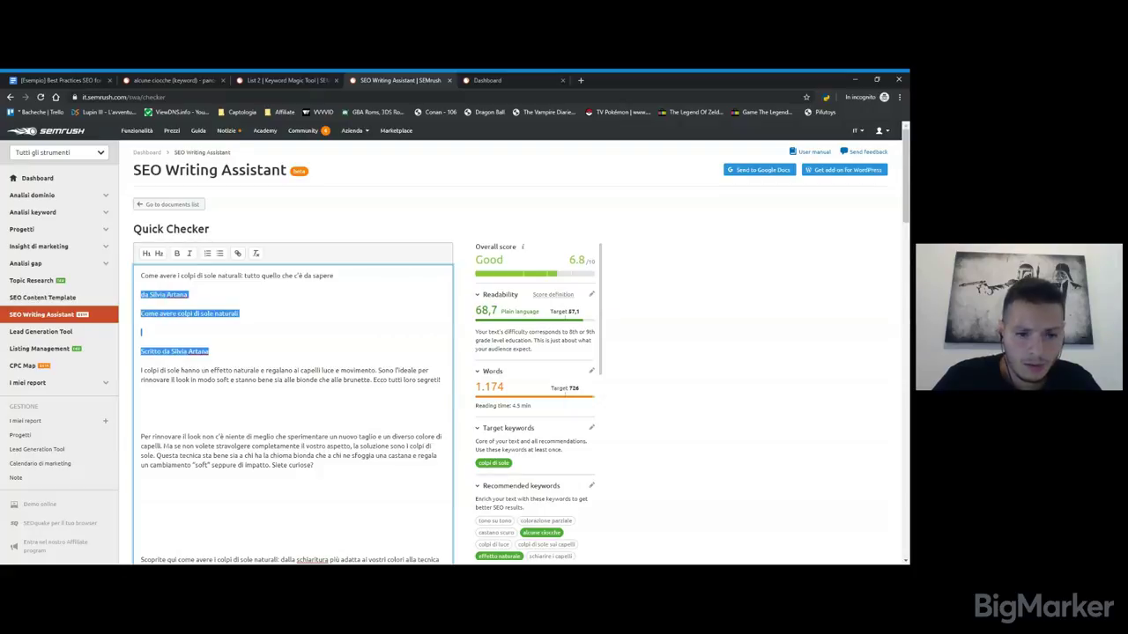
key(BackSpace)
key(BackSpace)
key(BackSpace)
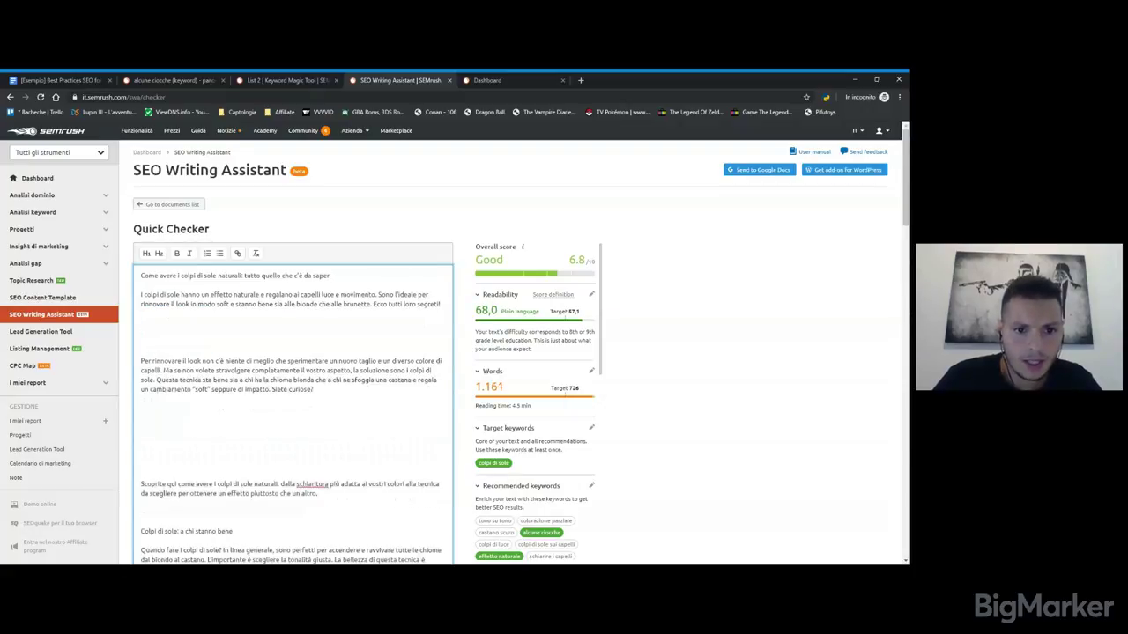
Remove the blank lines between the introductory paragraphs, above the heading "Colpi di sole: a chi stanno bene"
scroll(565, 390, down, 5)
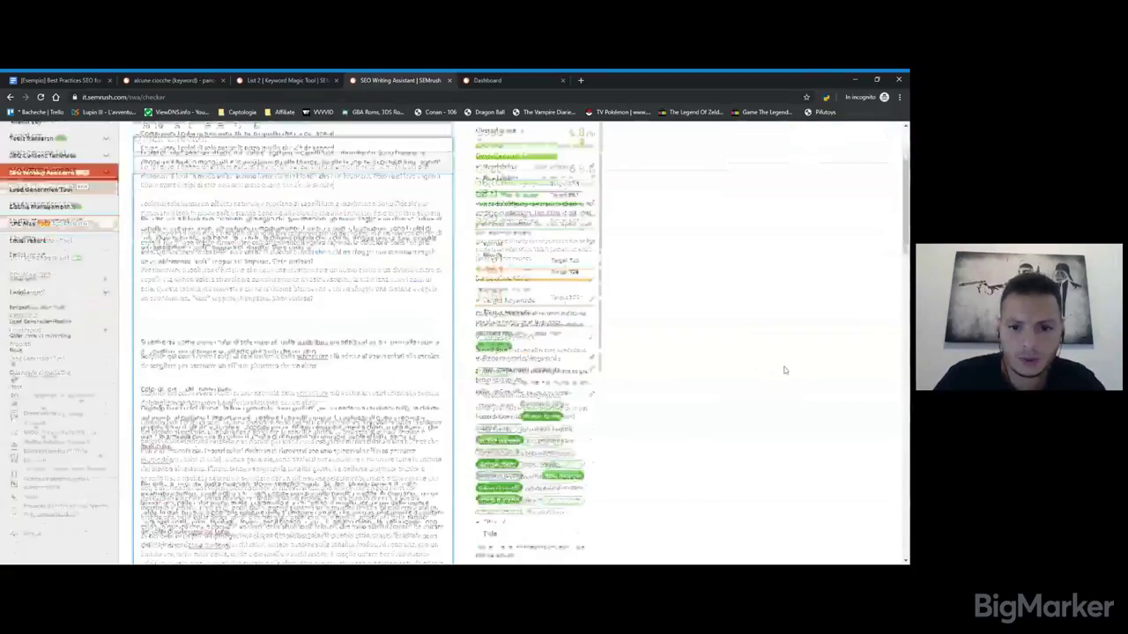
scroll(553, 342, down, 3)
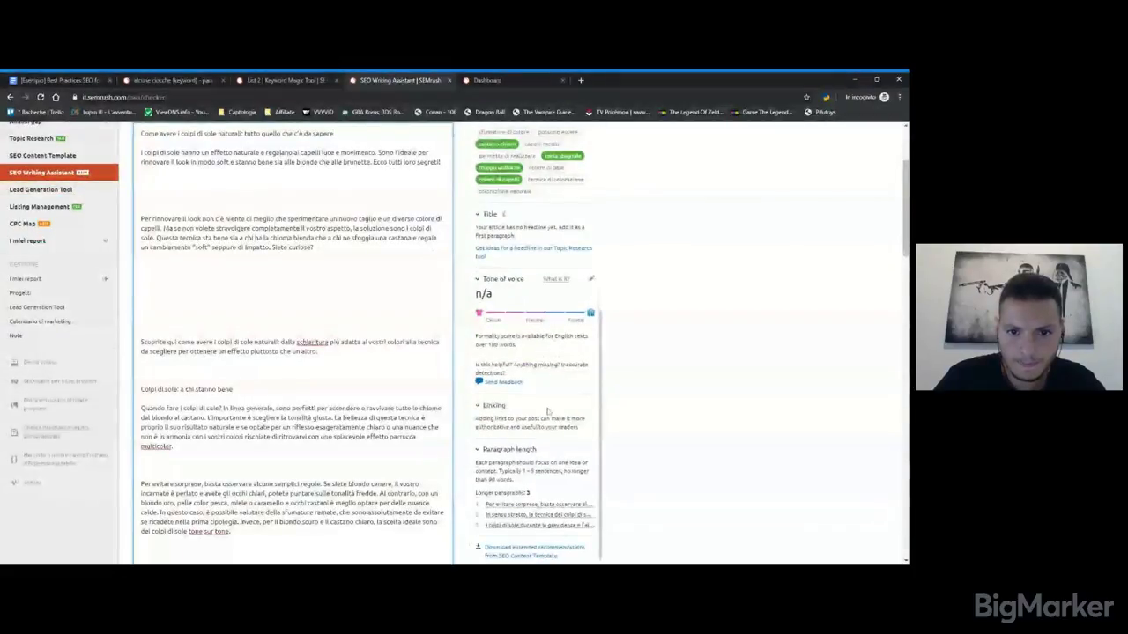
scroll(540, 257, up, 8)
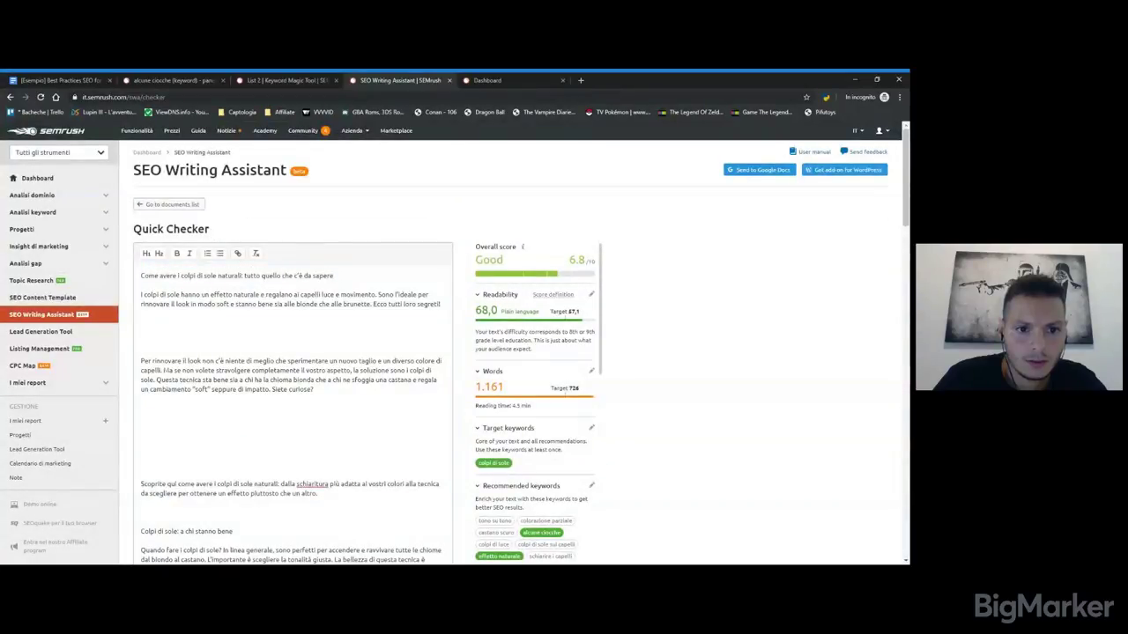
triple_click(309, 276)
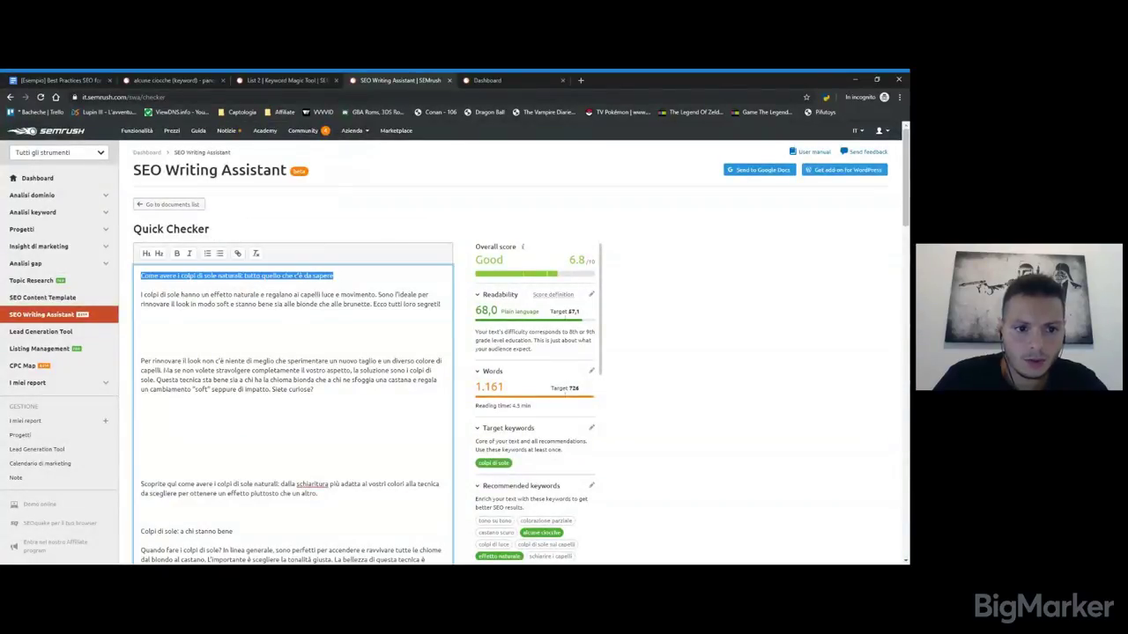
click(441, 304)
key(Delete)
key(Delete)
key(Delete)
key(Delete)
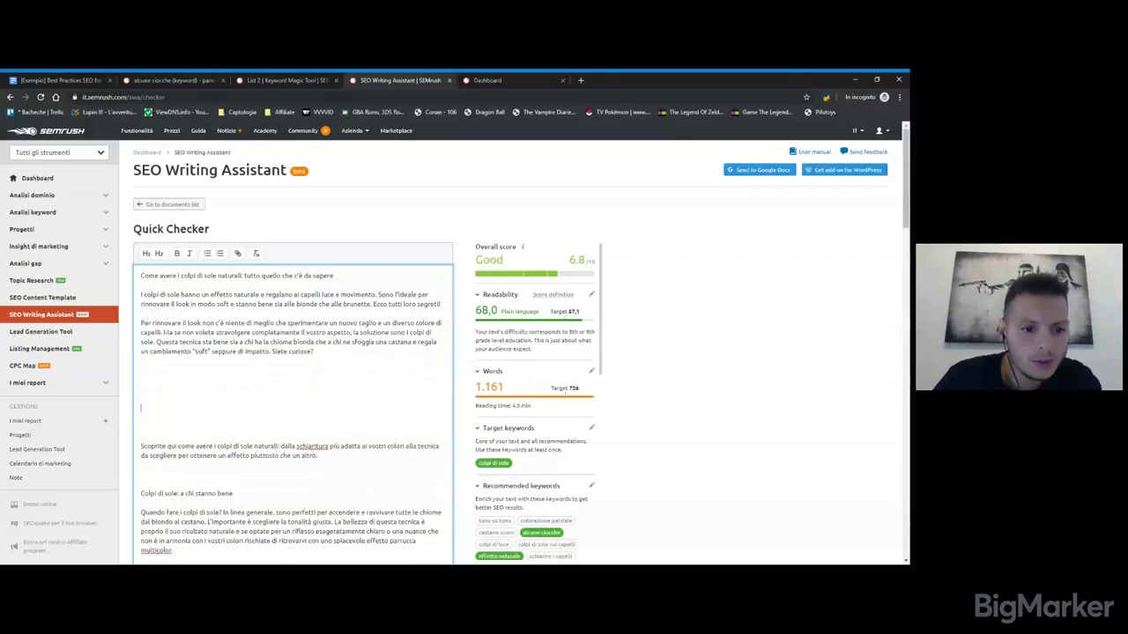
key(Delete)
key(Delete)
key(Delete)
key(Delete)
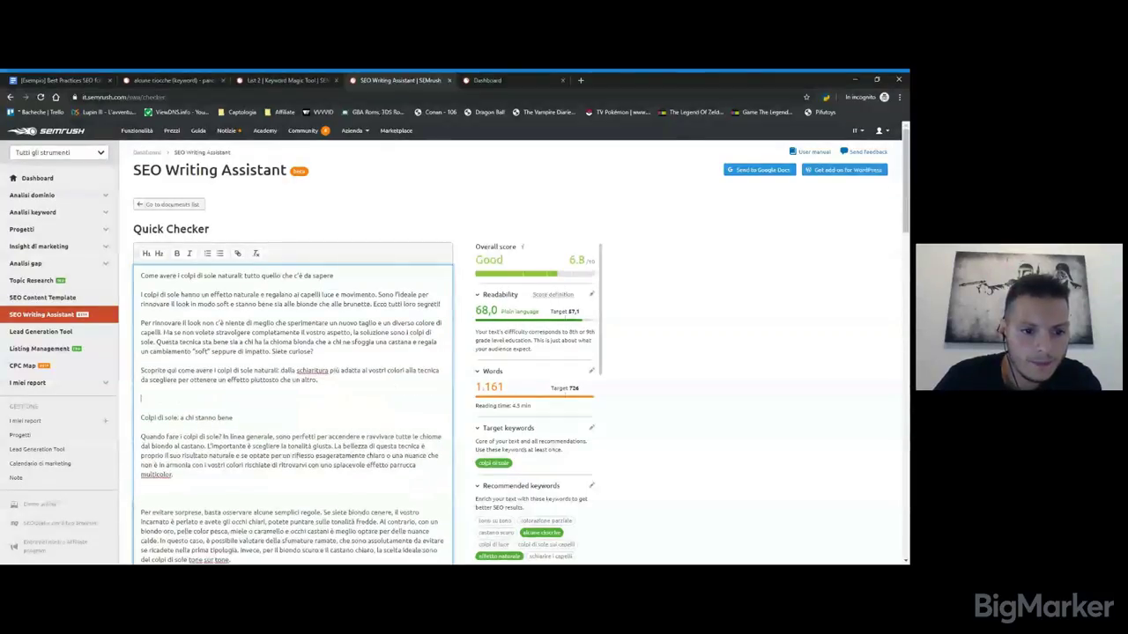
Remove the extra blank lines in the "a chi stanno bene" and "ogni quanto?" sections
scroll(291, 353, down, 5)
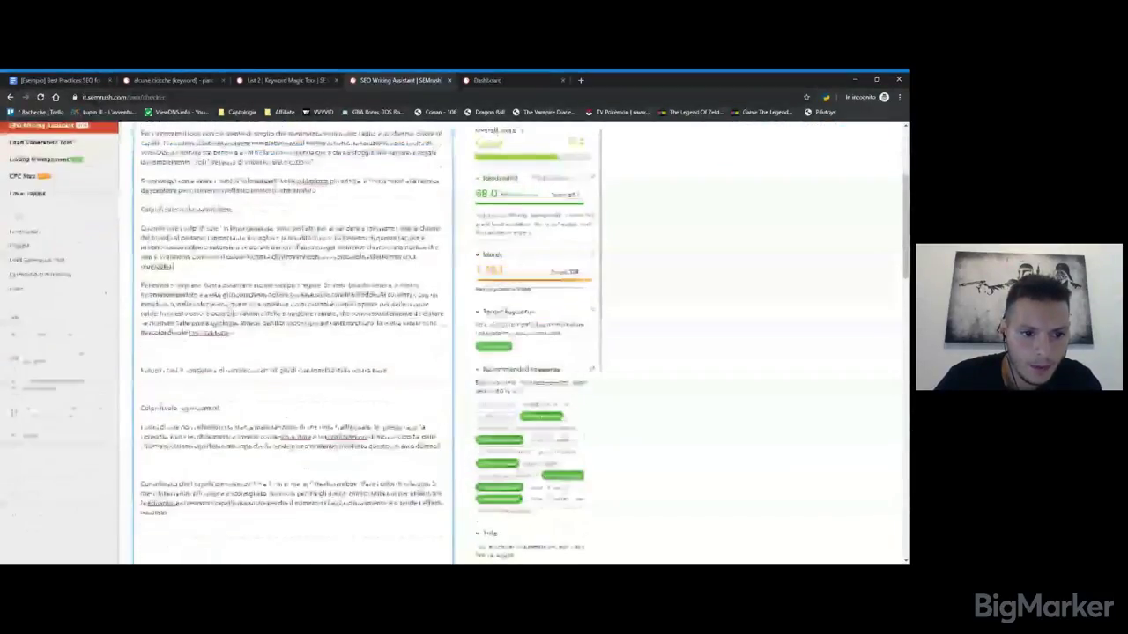
click(208, 371)
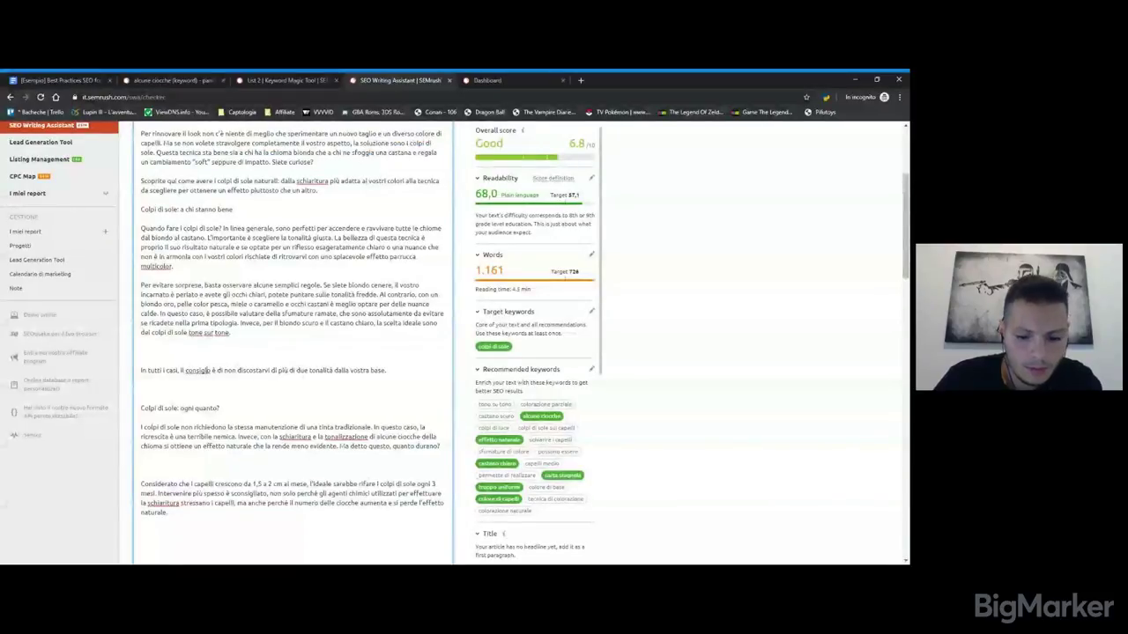
key(Delete)
key(Delete)
key(Delete)
key(Delete)
key(Delete)
key(Delete)
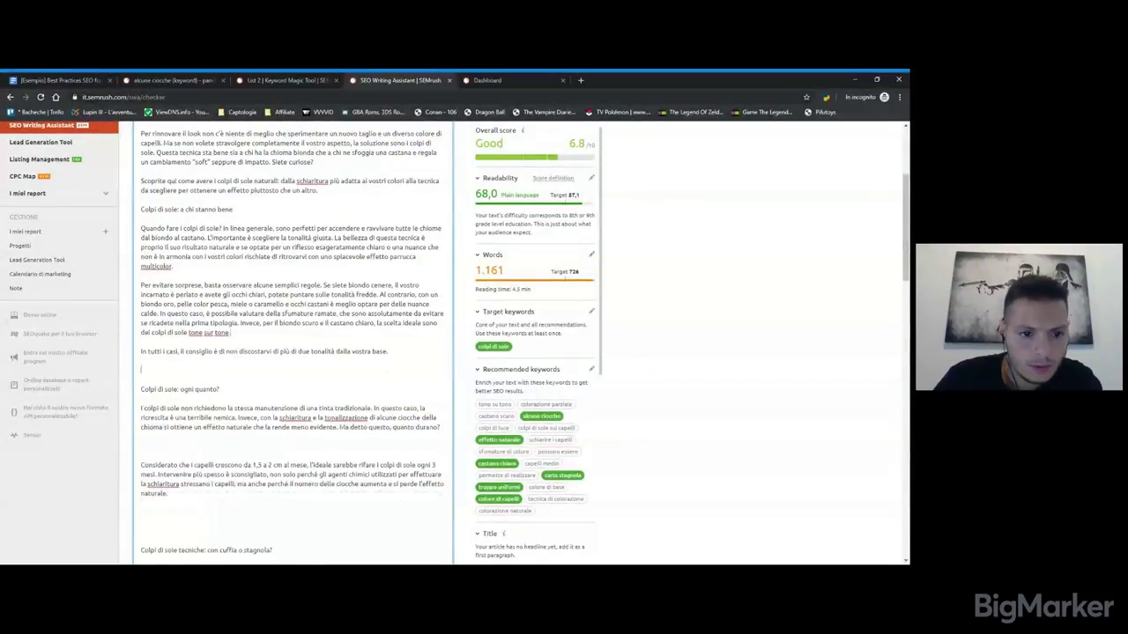
scroll(291, 344, down, 1)
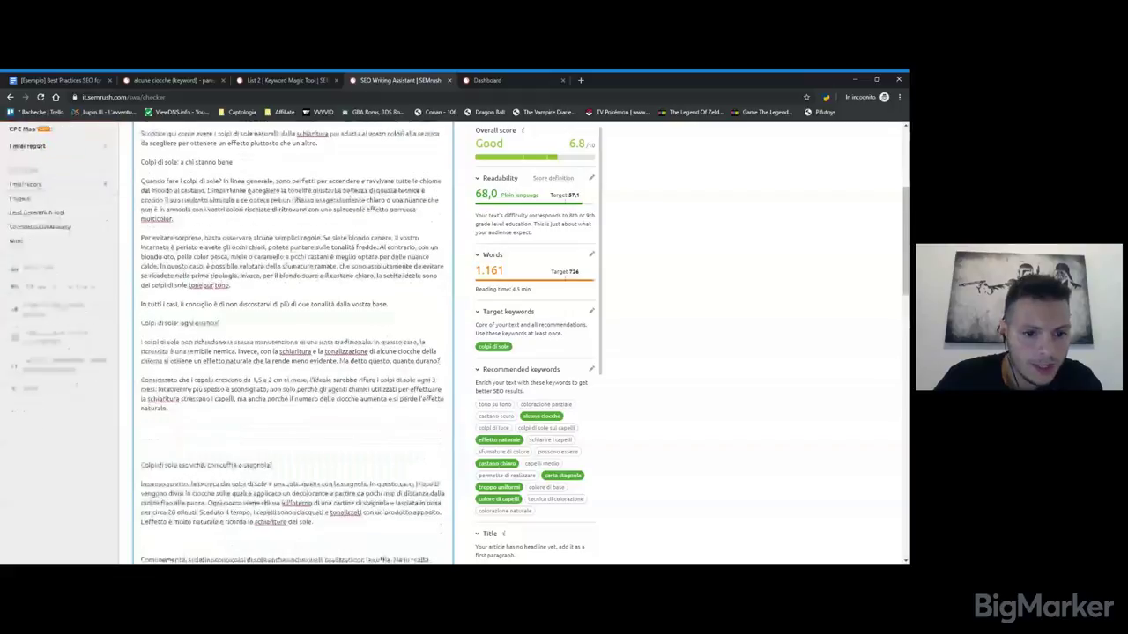
key(Delete)
key(Delete)
Remove the extra blank lines in the "Colpi di sole tecniche: con cuffia o stagnola?" section, up to the "Colpi di sole sbagliati" heading
scroll(291, 344, down, 2)
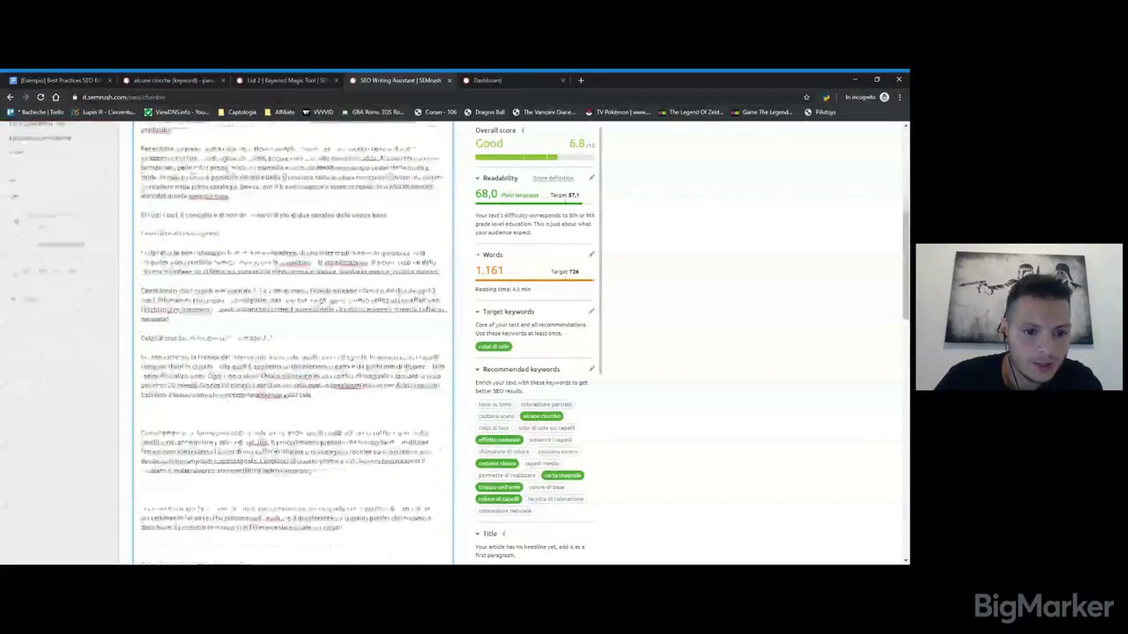
key(Delete)
key(Delete)
scroll(291, 344, down, 4)
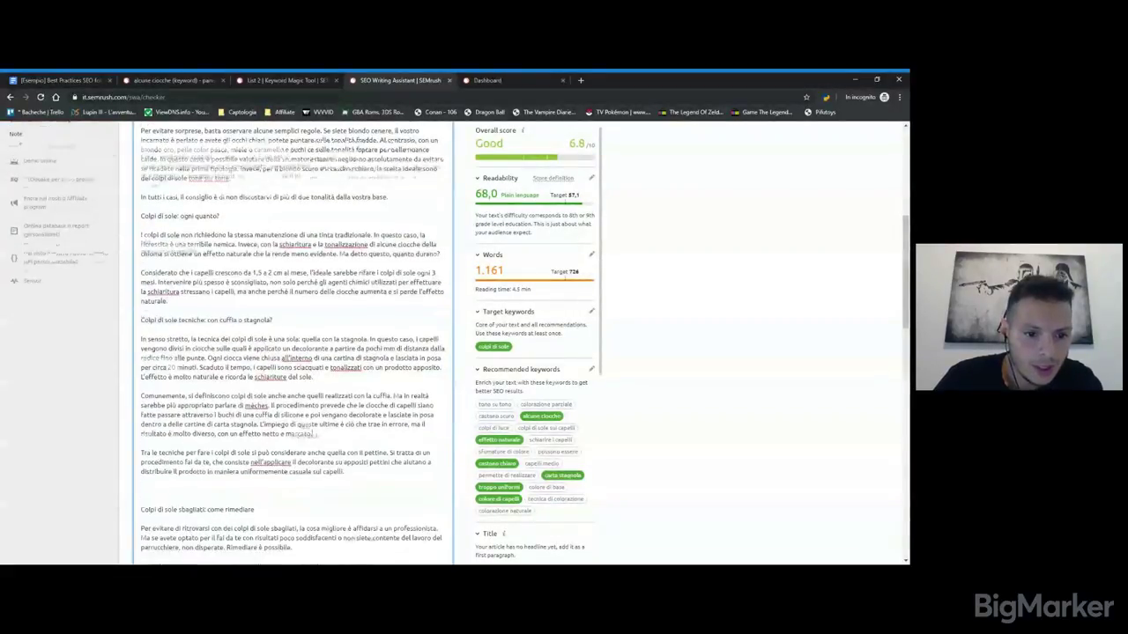
click(177, 314)
key(BackSpace)
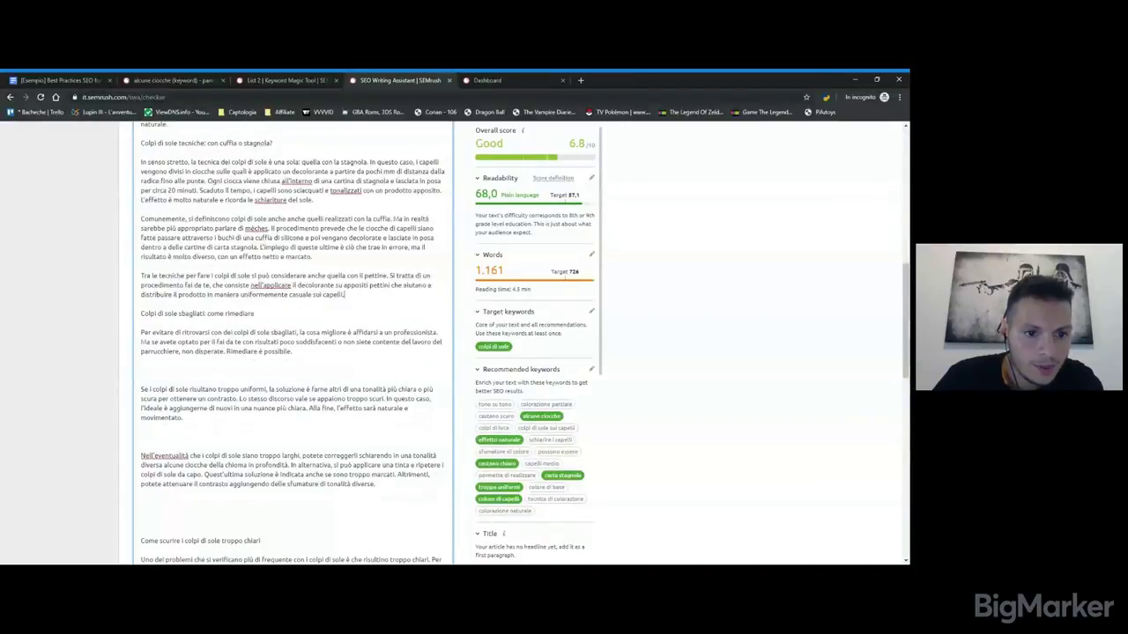
Remove the blank lines between the "Colpi di sole sbagliati: come rimediare" paragraphs and before "Come scurire i colpi di sole troppo chiari"
click(176, 388)
key(BackSpace)
click(177, 454)
key(BackSpace)
scroll(291, 344, down, 2)
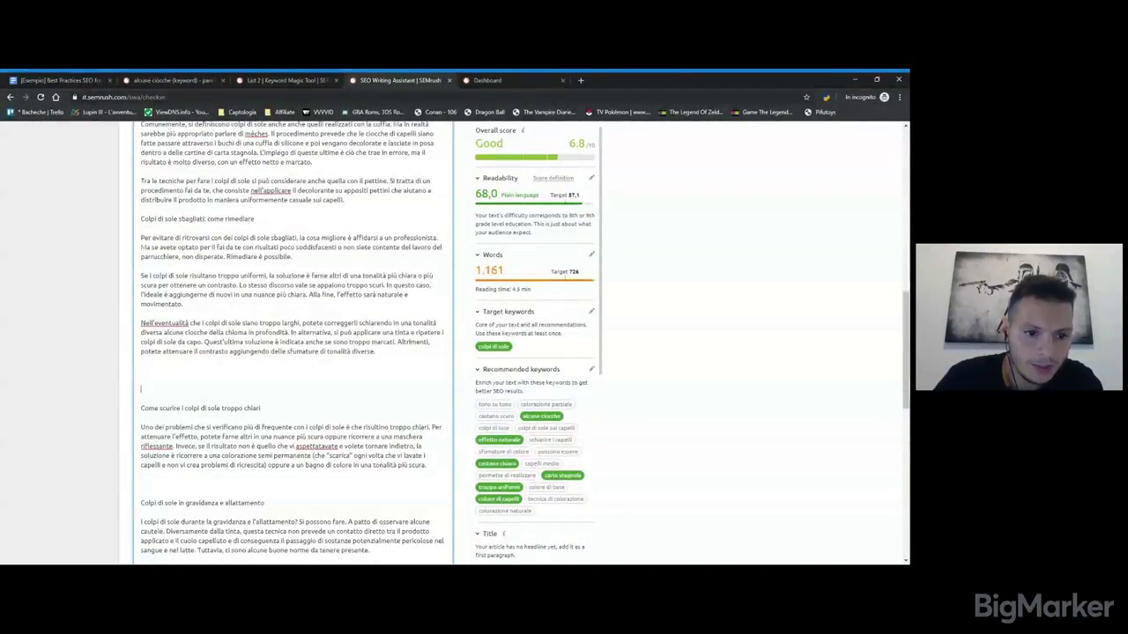
key(BackSpace)
key(BackSpace)
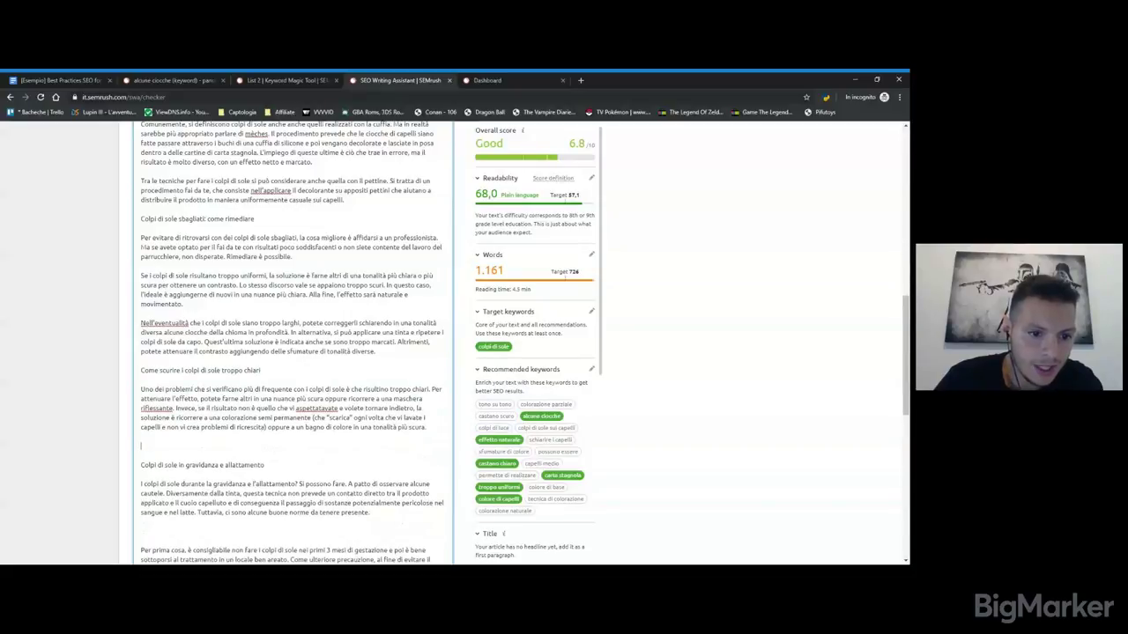
Remove the remaining blank lines from the "gravidanza e allattamento" section through the closing "costo indicativo" section
key(BackSpace)
scroll(291, 344, down, 1)
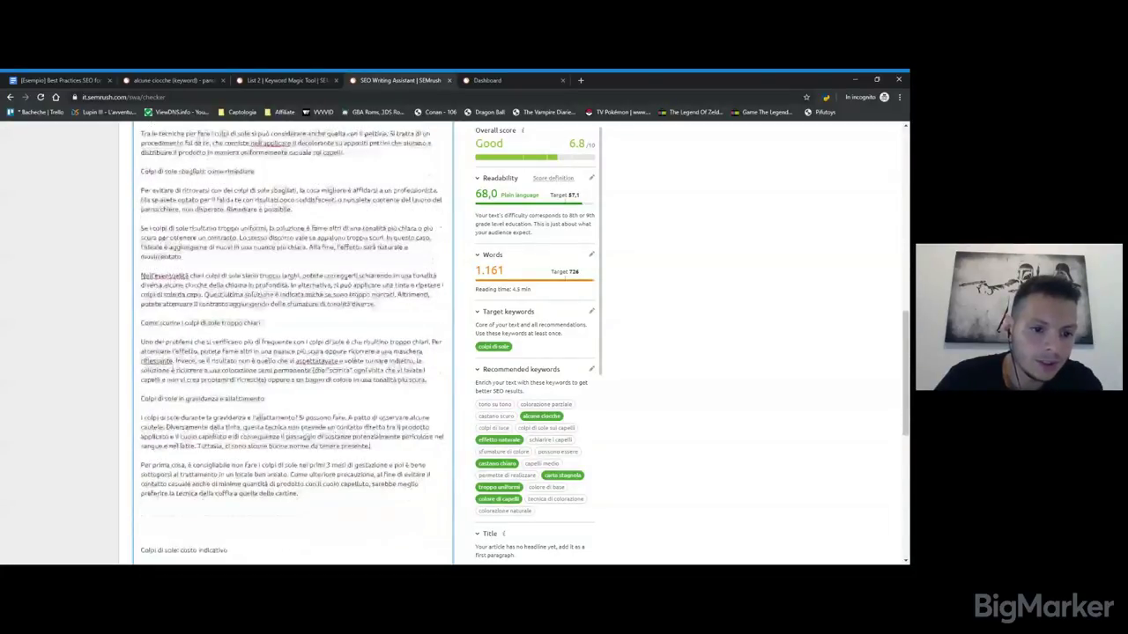
scroll(291, 343, down, 3)
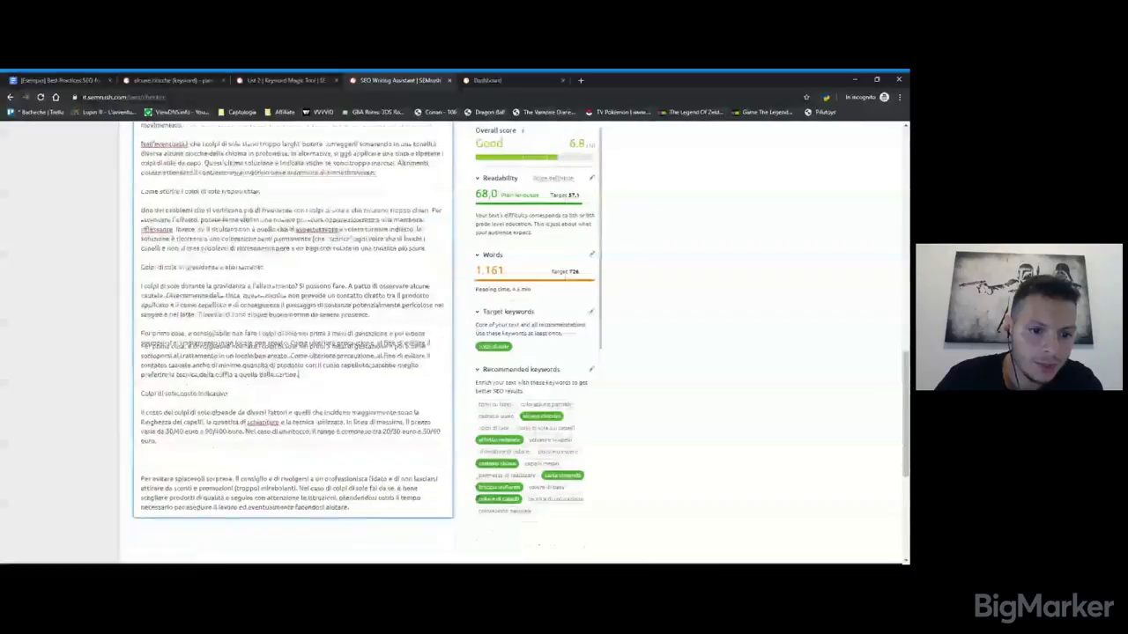
scroll(290, 344, down, 1)
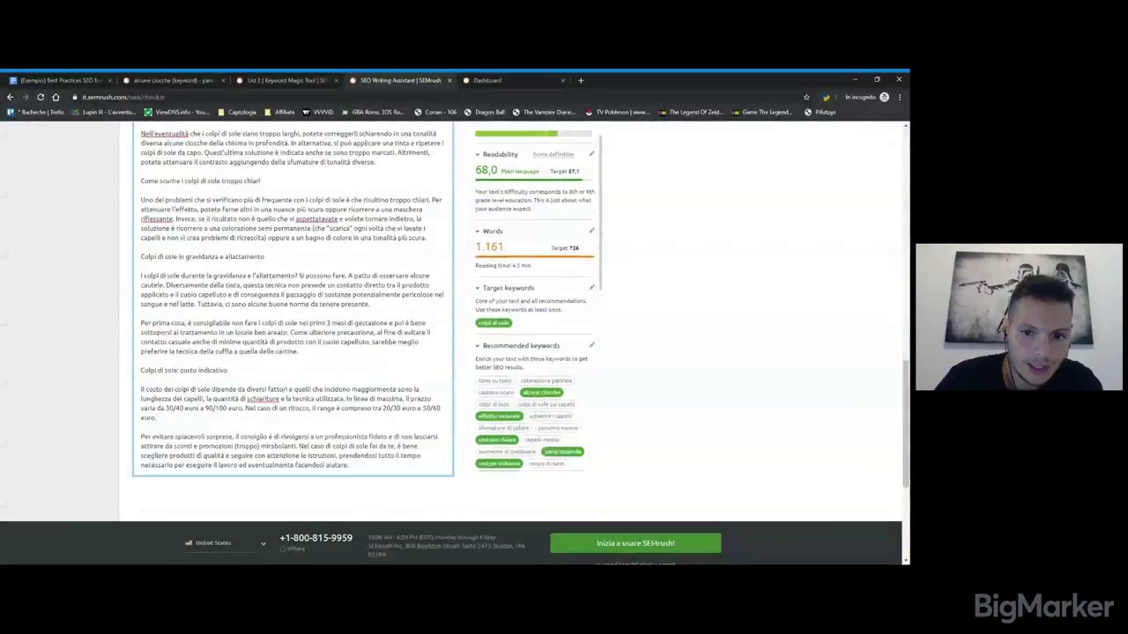
scroll(534, 359, down, 5)
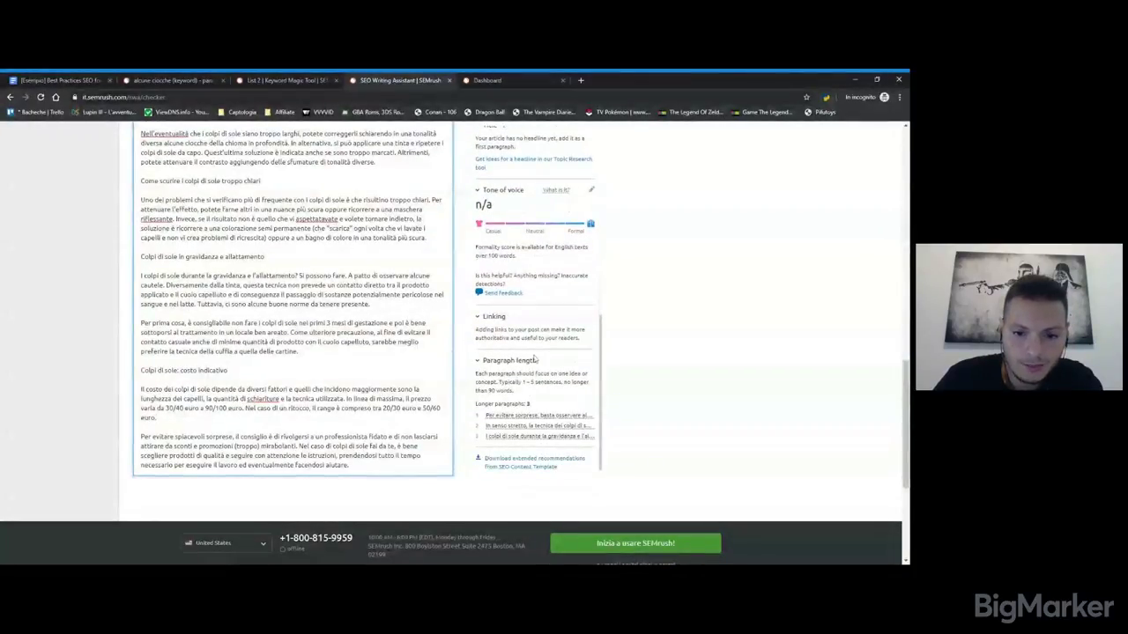
scroll(527, 324, up, 10)
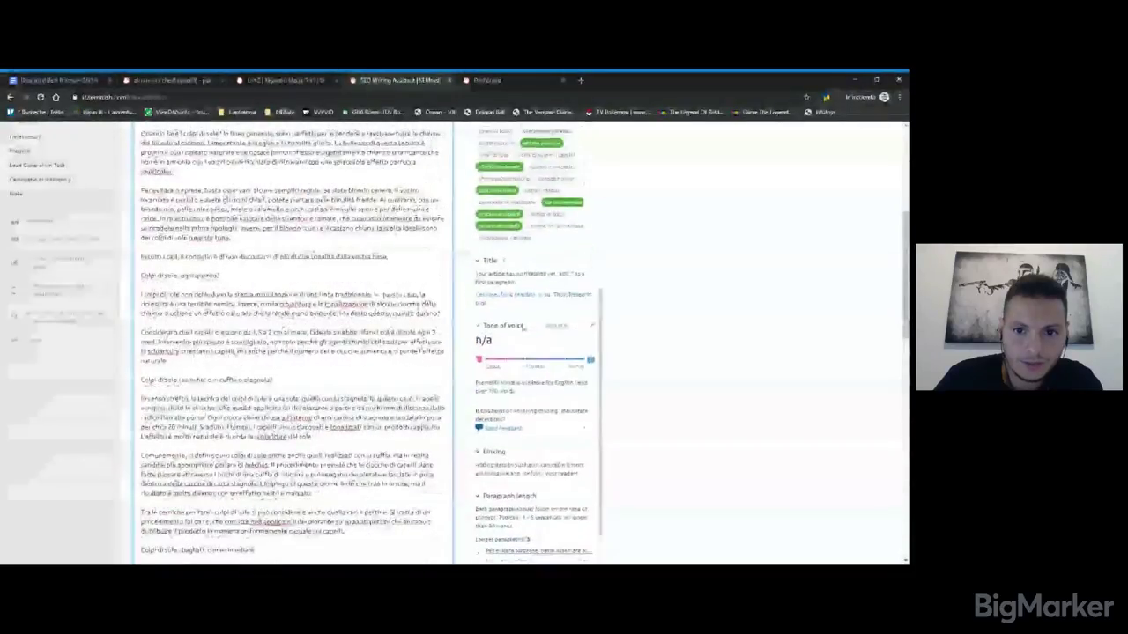
Examine the word count, target keywords and recommended keywords for the article
scroll(527, 324, up, 5)
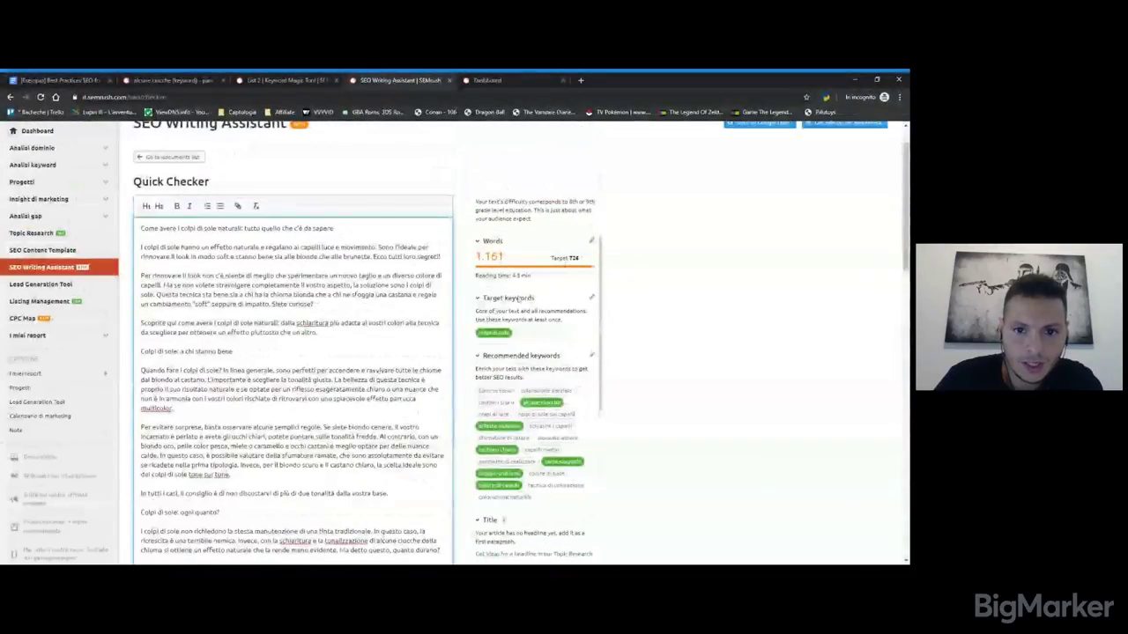
scroll(330, 174, up, 2)
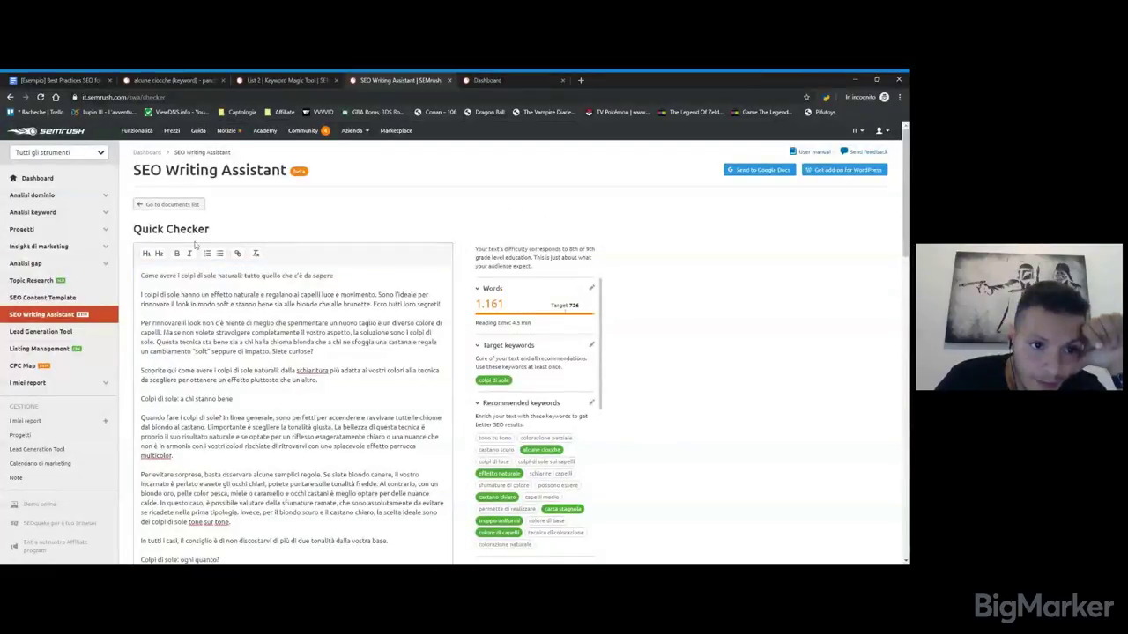
click(216, 295)
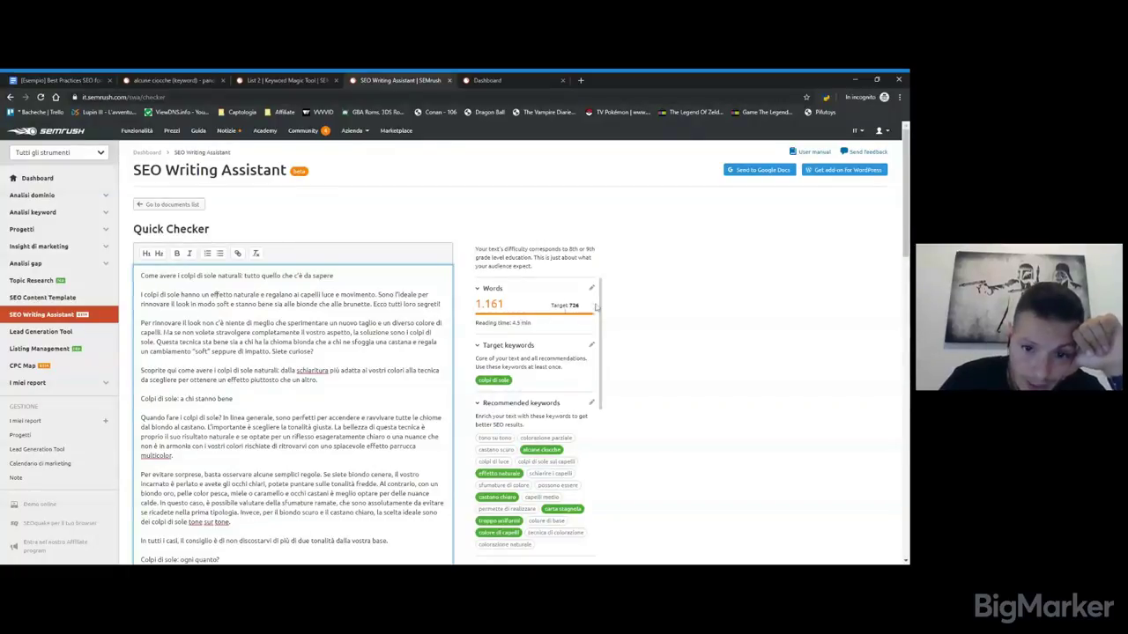
mouse_move(507, 382)
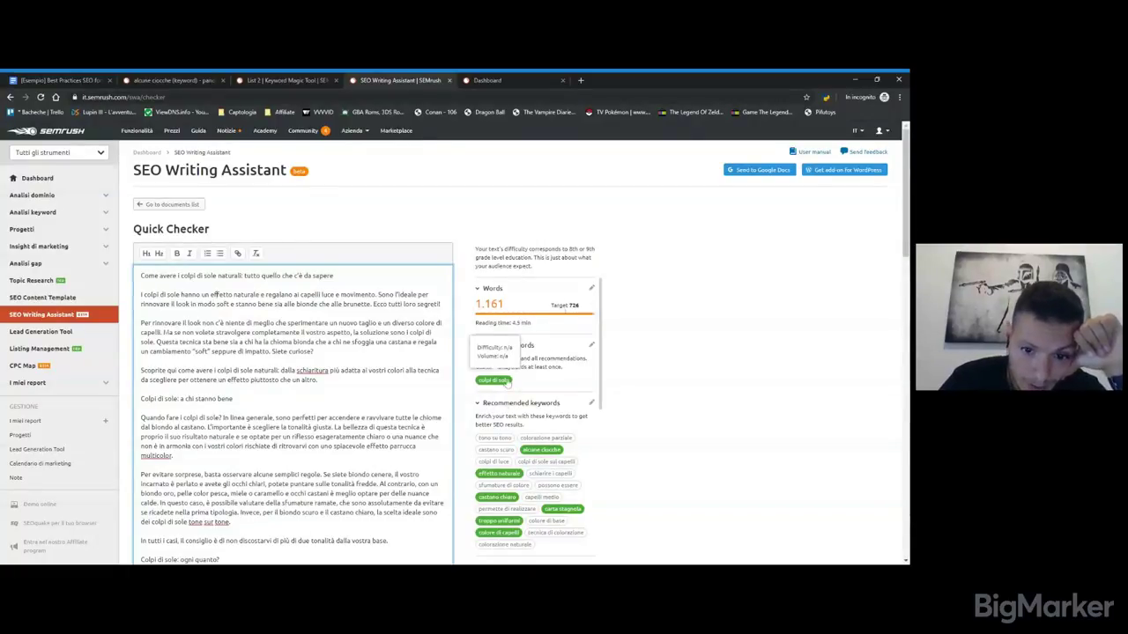
scroll(507, 382, down, 2)
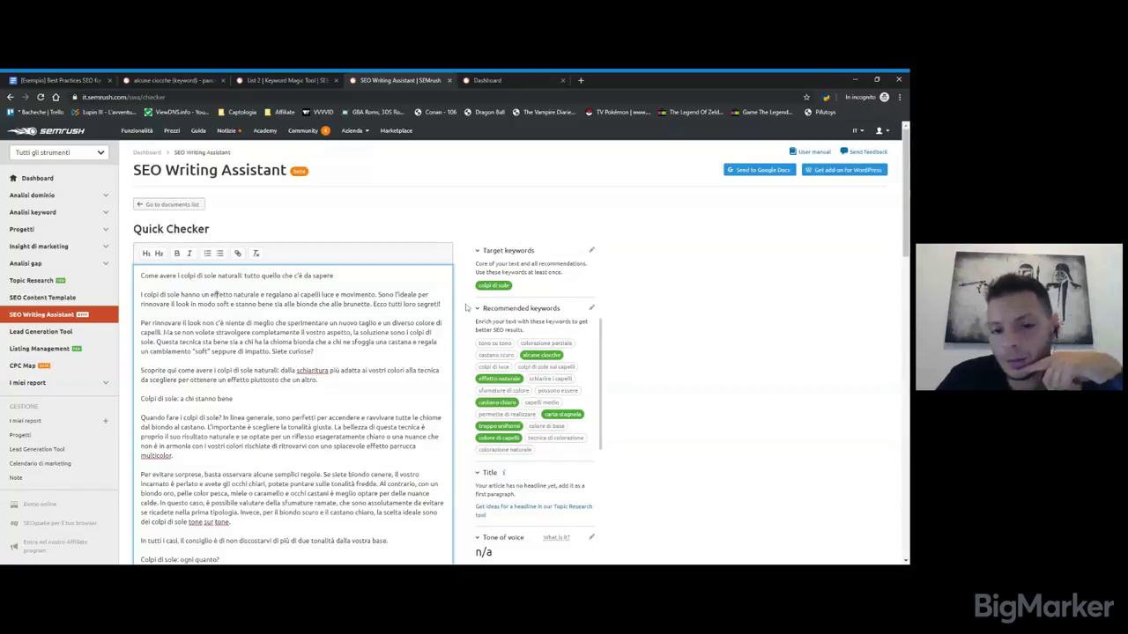
mouse_move(526, 356)
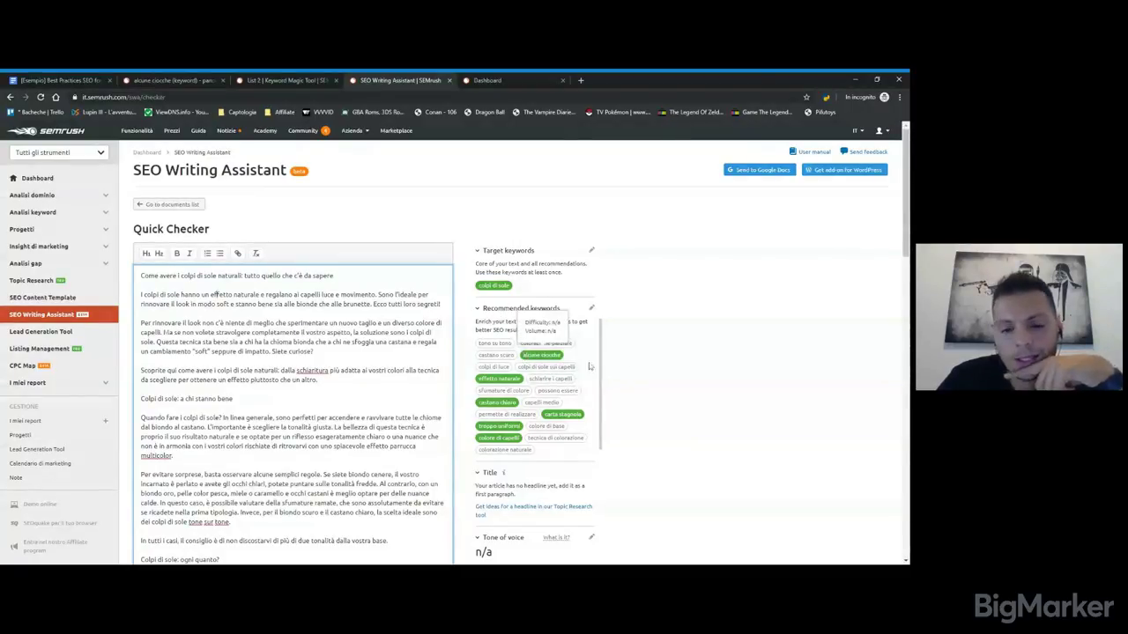
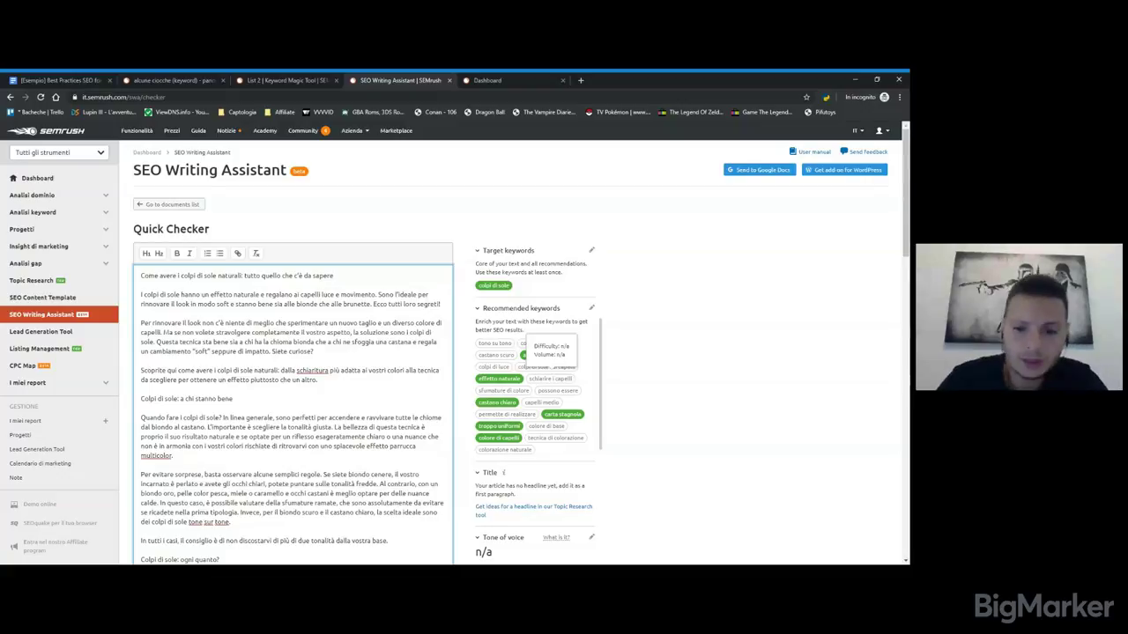
Format the opening line "Come avere i colpi di sole naturali: tutto quello che c'è da sapere" as an H1 title
scroll(537, 396, down, 1)
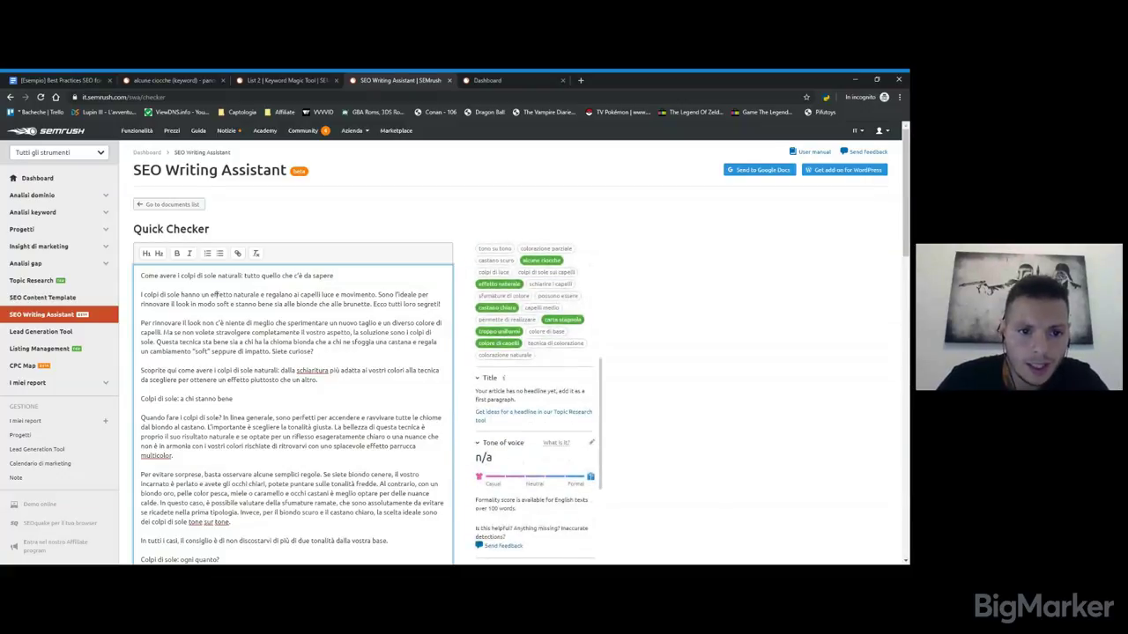
drag(335, 275, 140, 276)
click(146, 253)
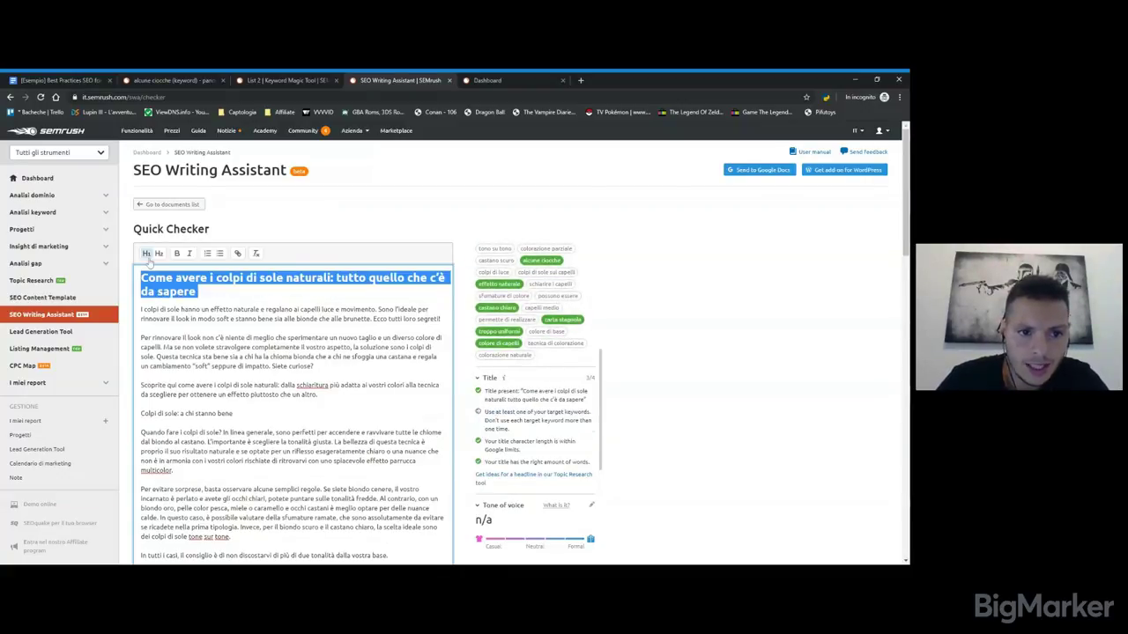
click(330, 339)
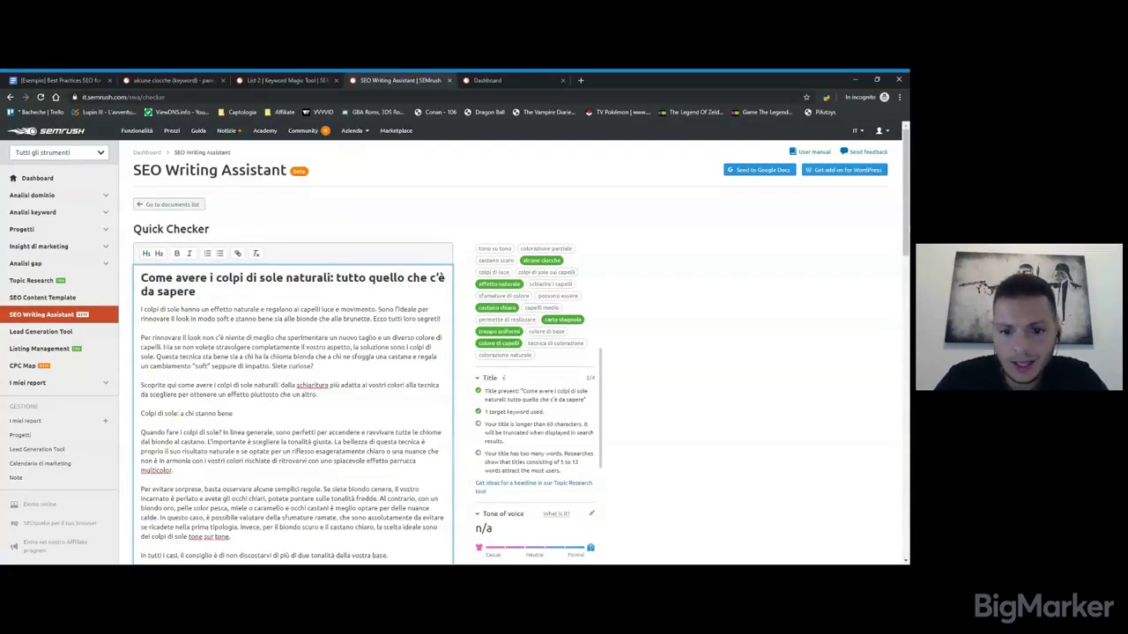
Shorten the title by replacing "tutto quello che c'è da sapere" with "cosa sapere"
scroll(539, 401, down, 1)
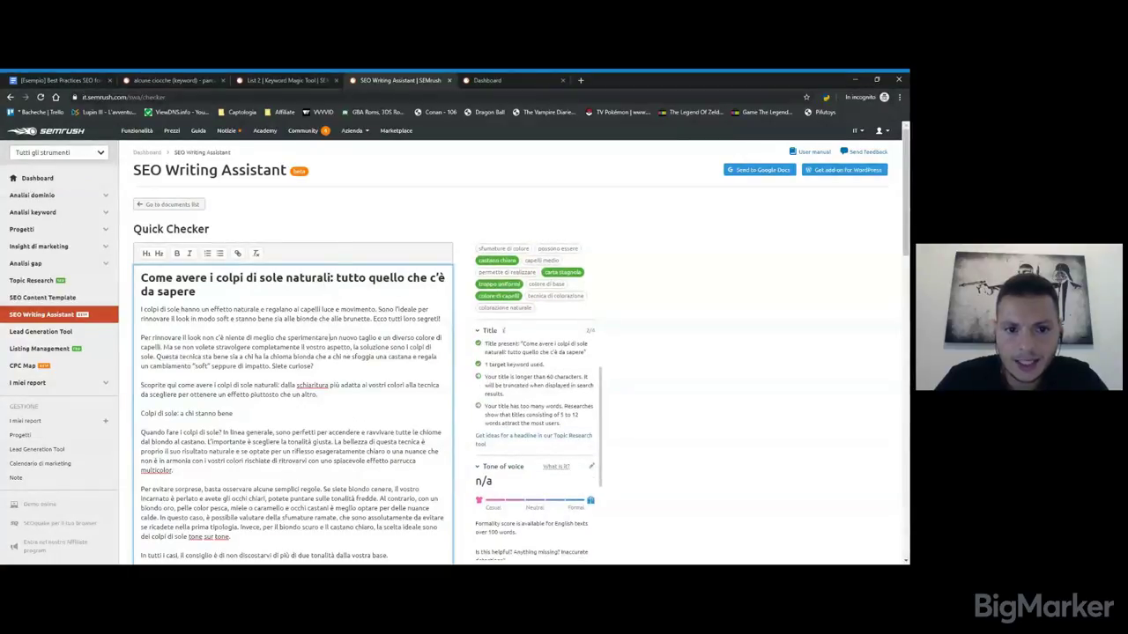
drag(368, 277, 336, 278)
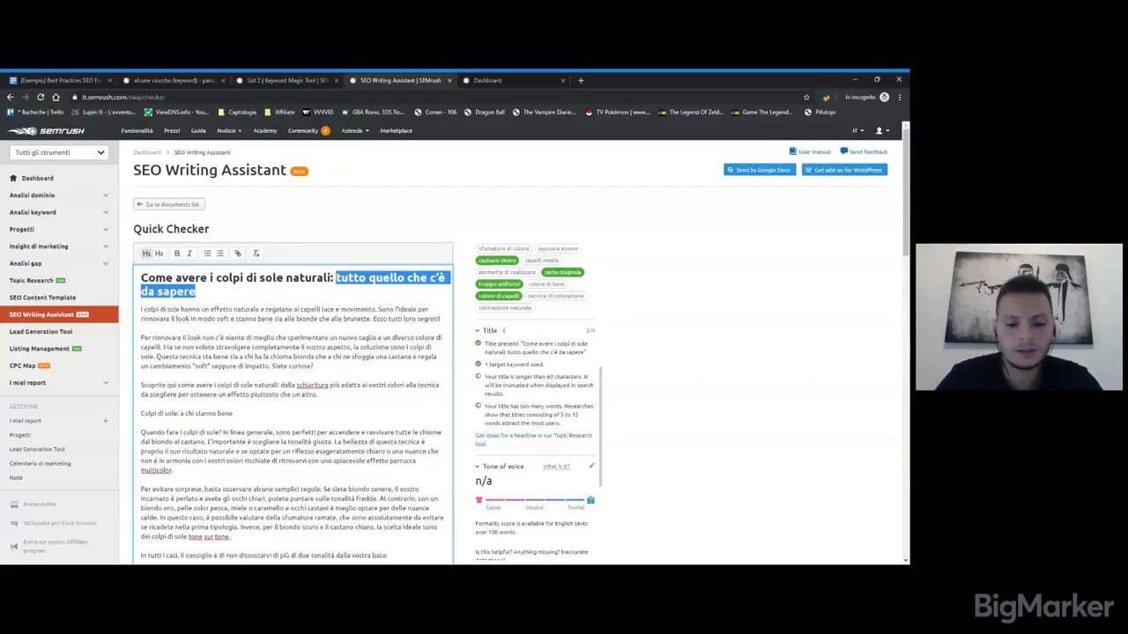
text(cosa saper)
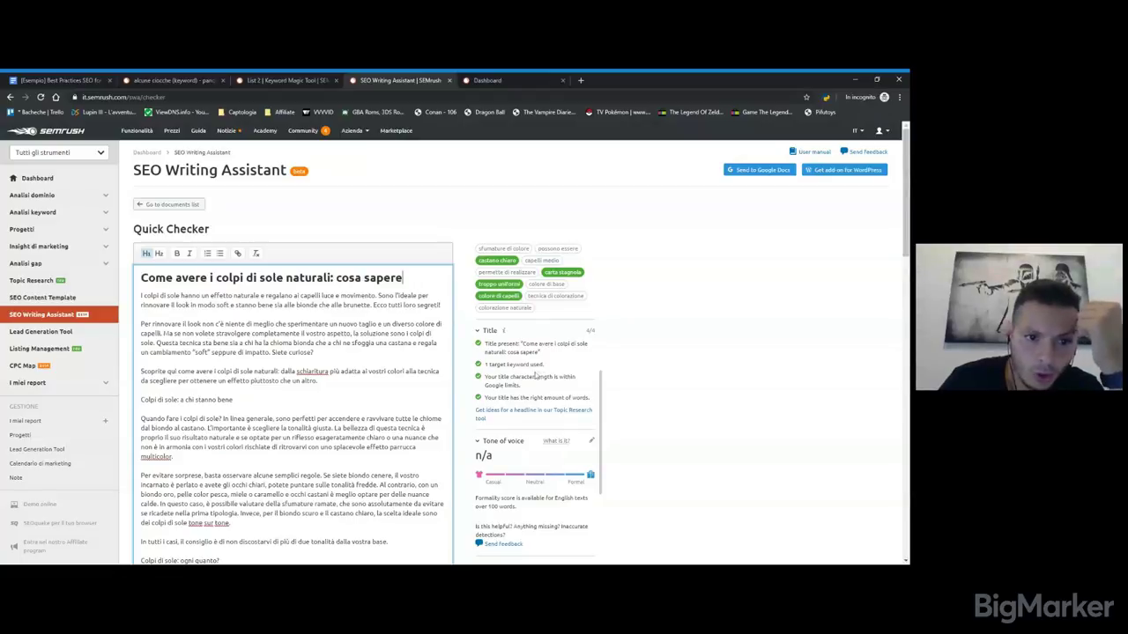
Examine the tone of voice, linking and paragraph length recommendations, including the list of longer paragraphs
scroll(547, 369, down, 3)
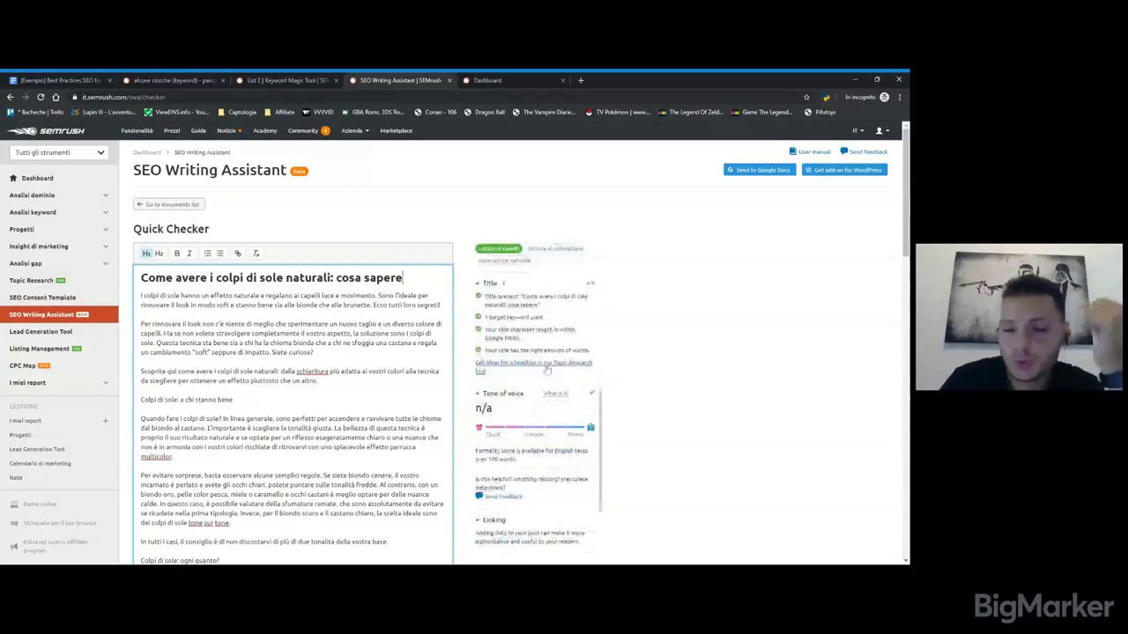
scroll(547, 369, down, 2)
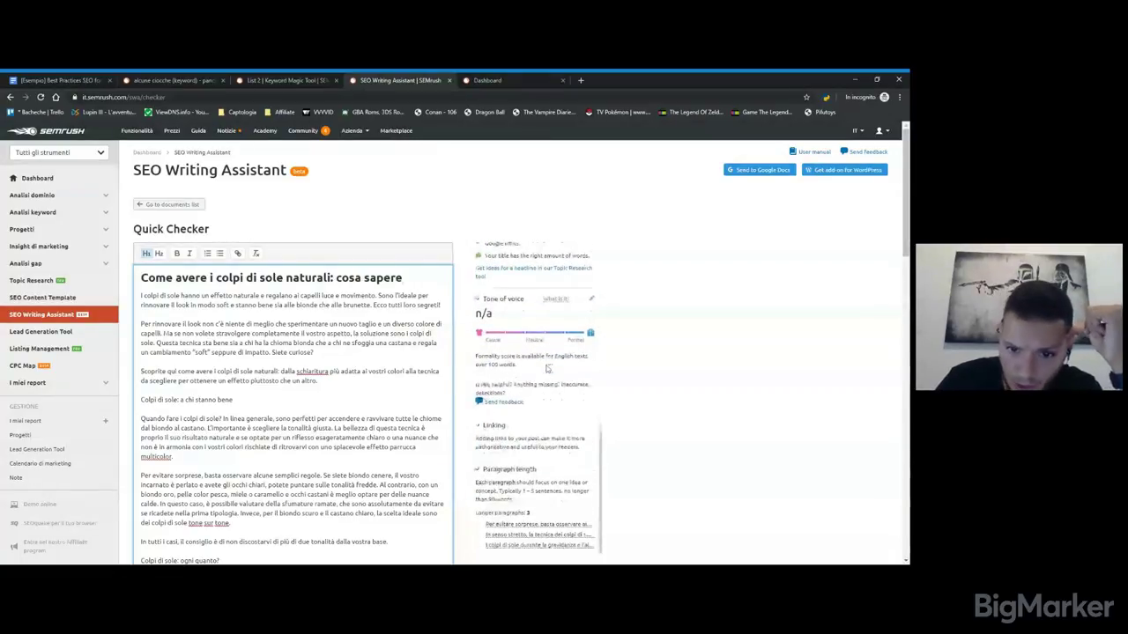
scroll(547, 369, down, 1)
scroll(546, 369, down, 2)
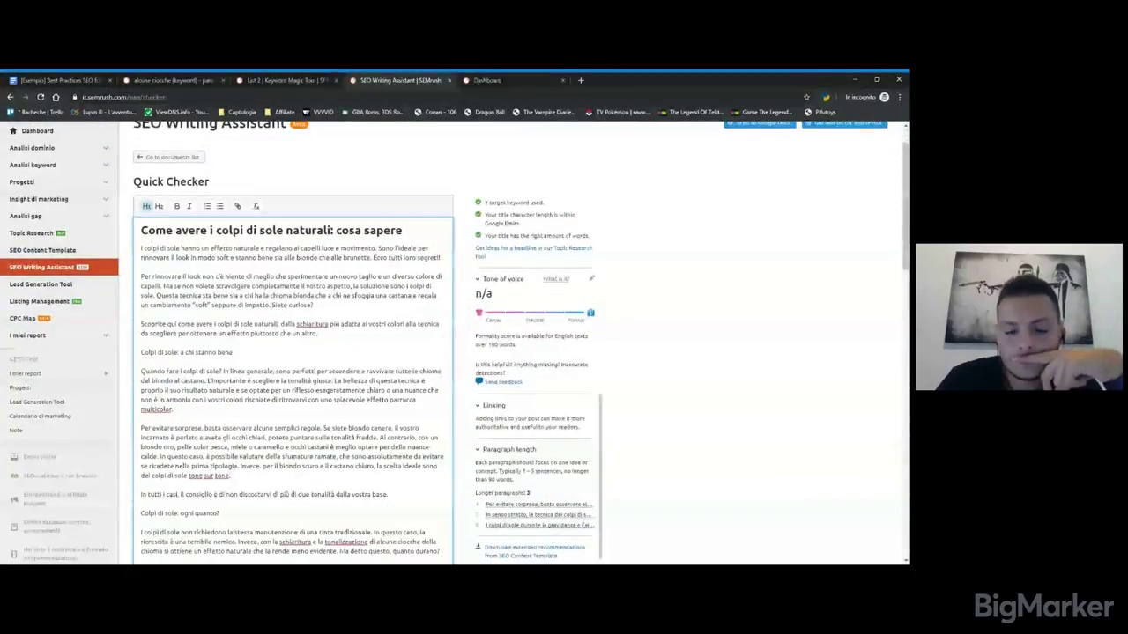
scroll(546, 374, down, 5)
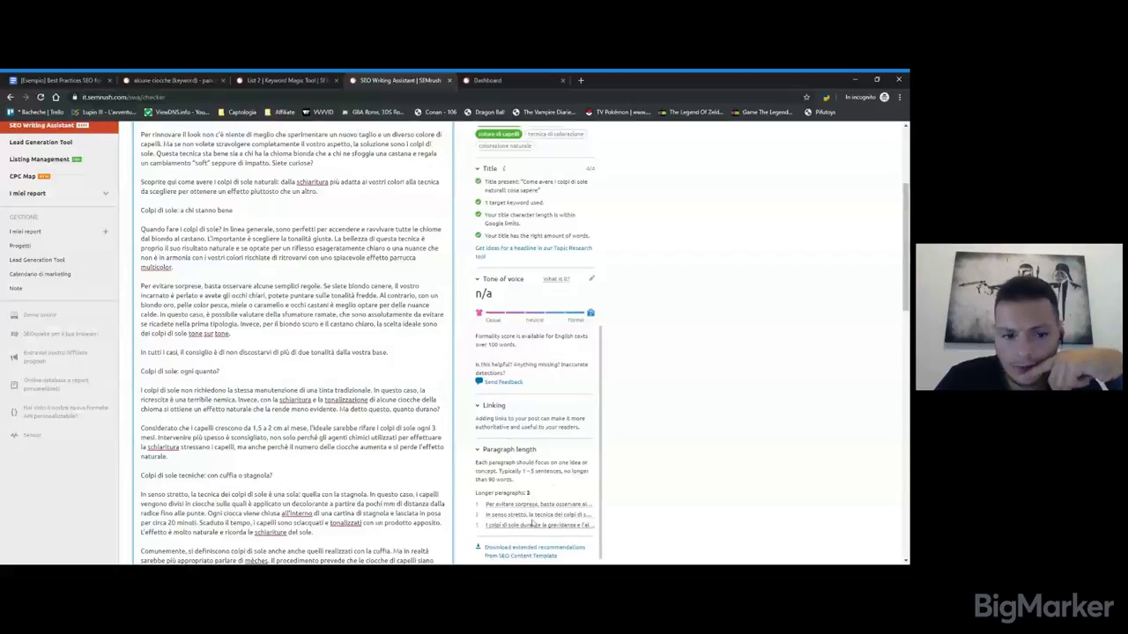
scroll(509, 388, up, 3)
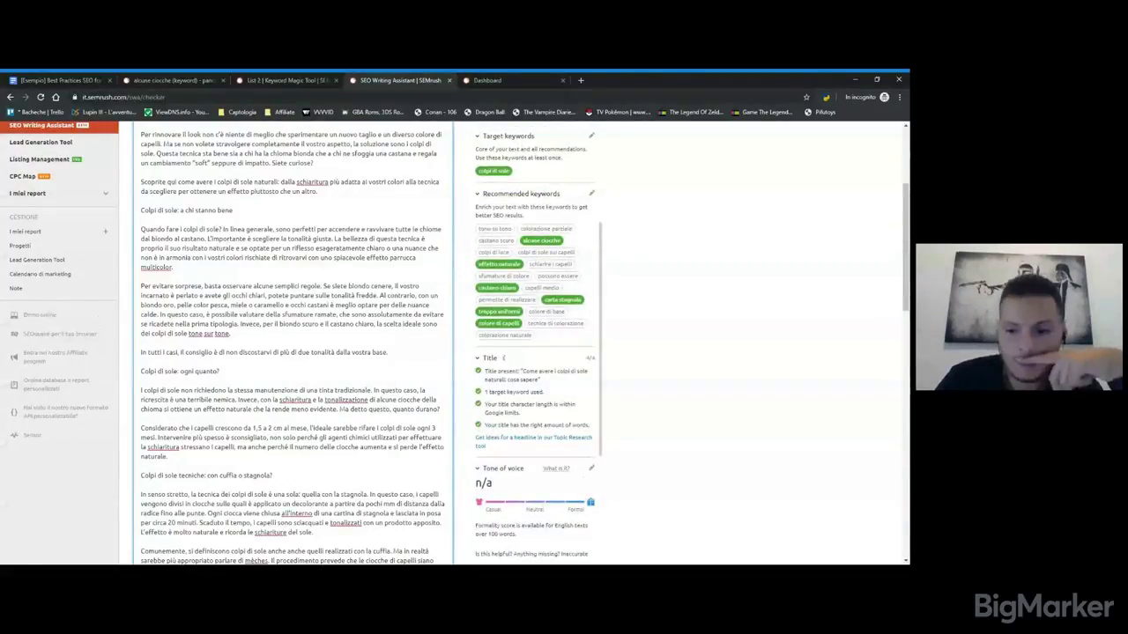
scroll(295, 352, up, 5)
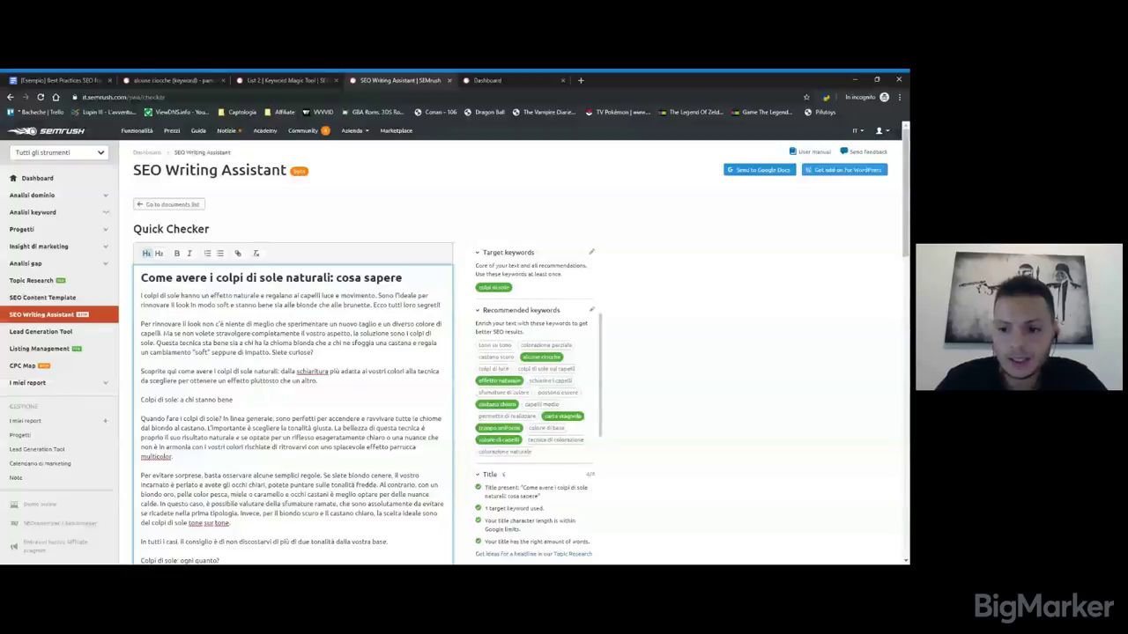
Format the lines "Colpi di sole: a chi stanno bene" and "Colpi di sole: ogni quanto?" as H2 headings
click(403, 278)
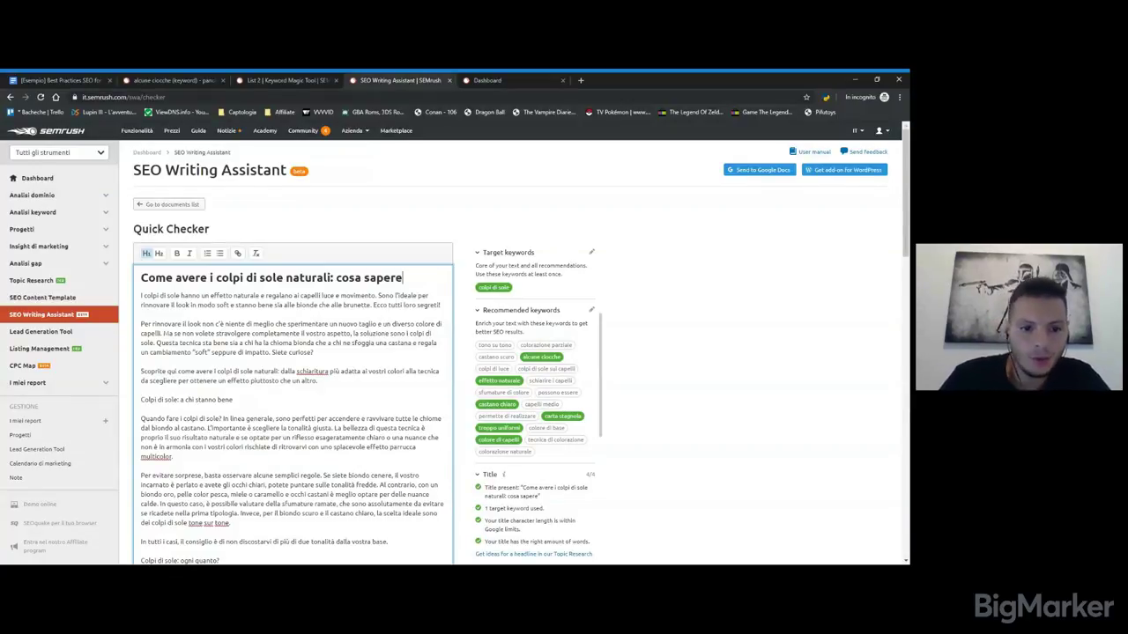
drag(232, 399, 140, 399)
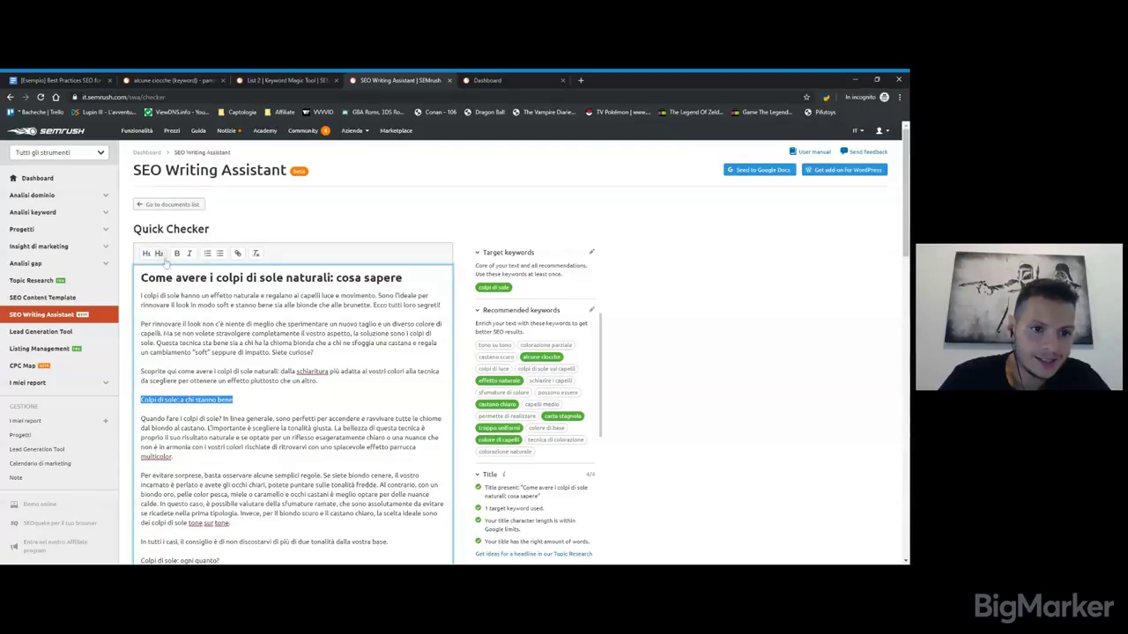
click(158, 254)
scroll(160, 255, down, 3)
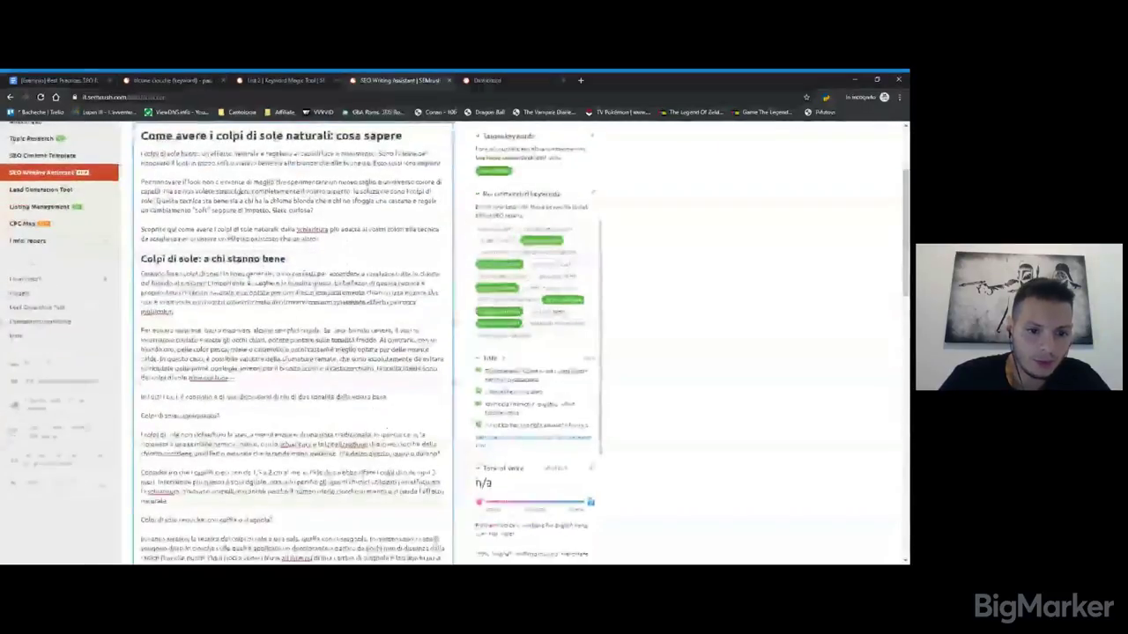
drag(220, 368, 141, 368)
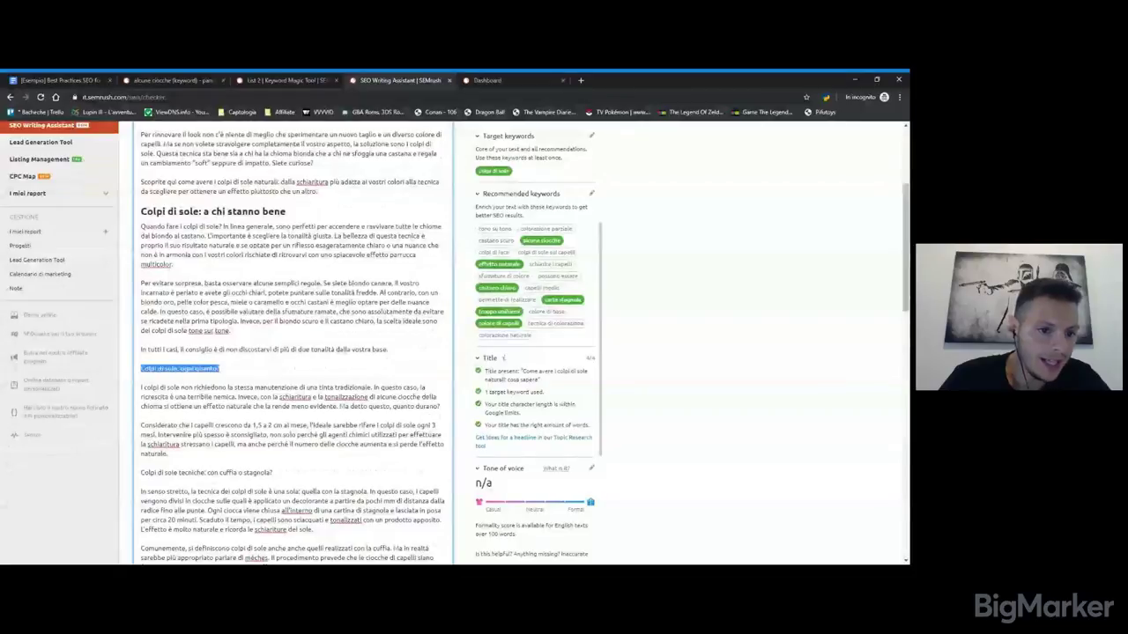
scroll(159, 254, up, 3)
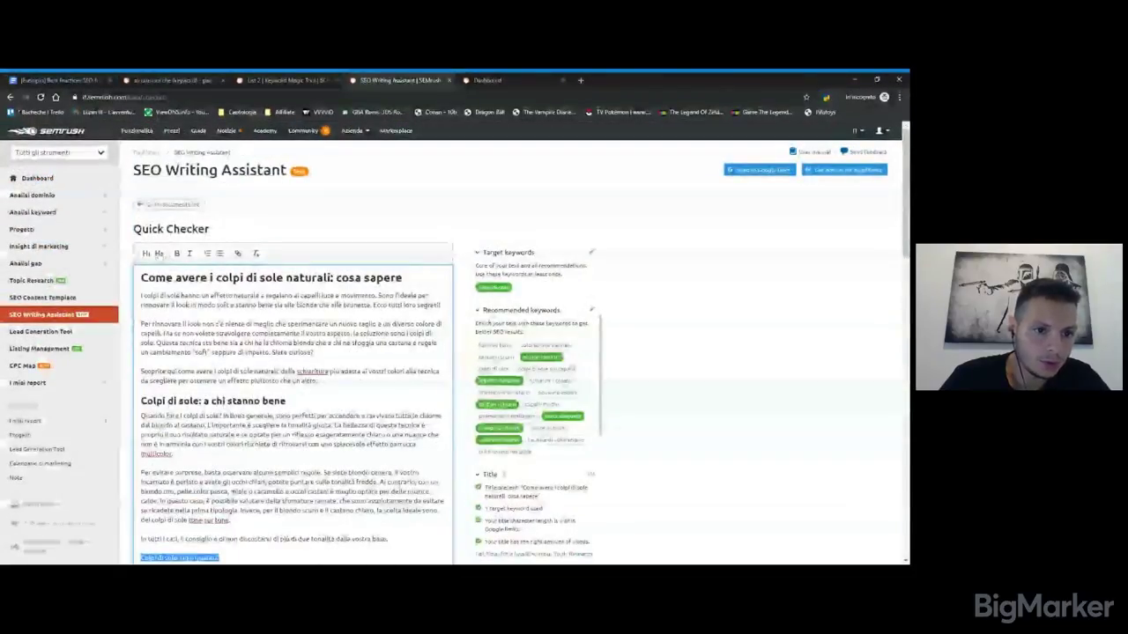
click(159, 254)
Format "Colpi di sole tecniche: con cuffia o stagnola?" and "Colpi di sole sbagliati: come rimediare" as H2 headings
scroll(159, 254, down, 4)
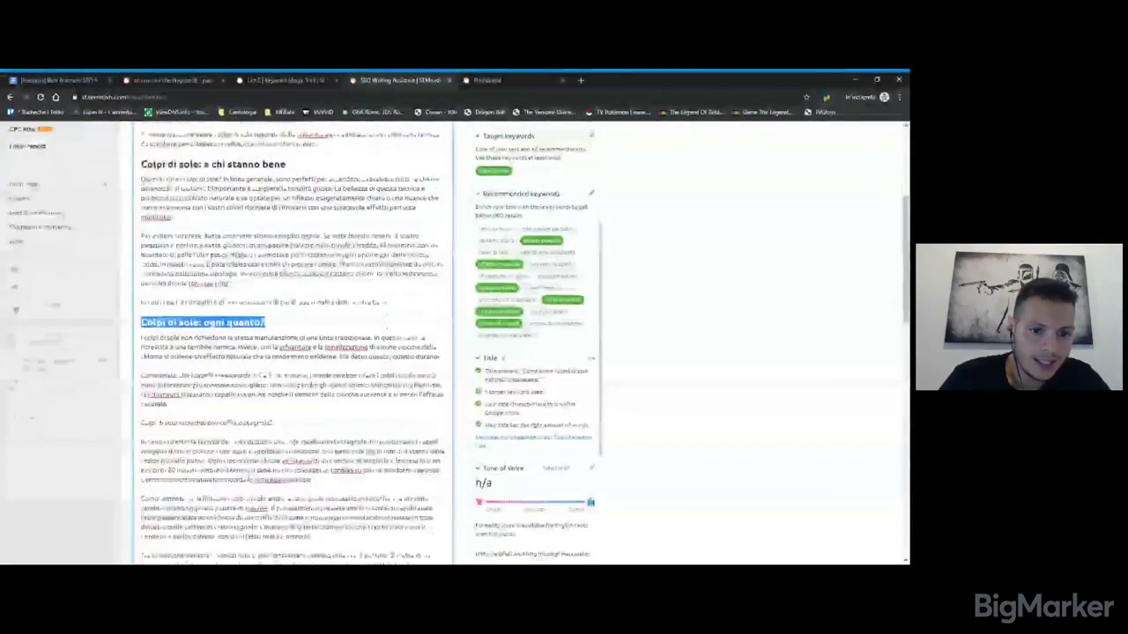
drag(273, 423, 141, 423)
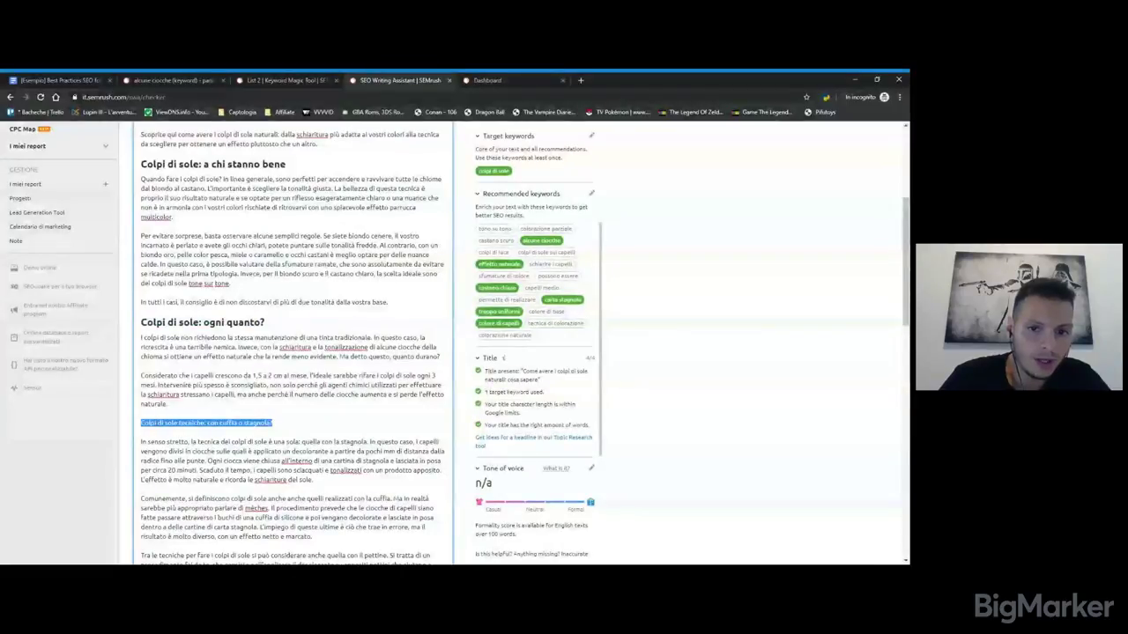
scroll(161, 165, up, 3)
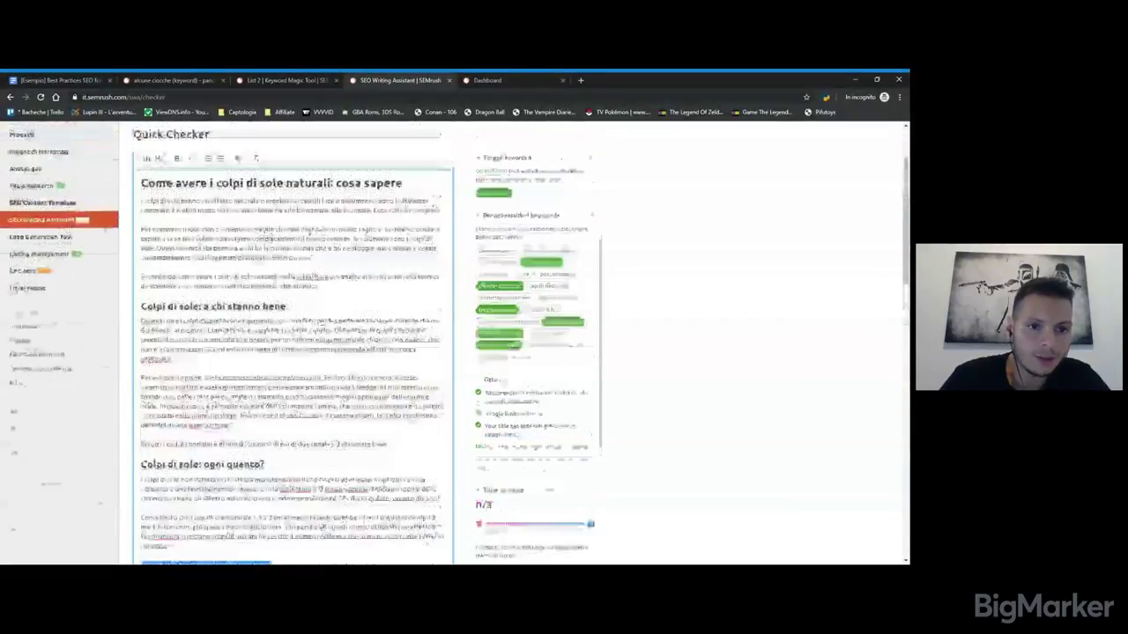
scroll(161, 161, down, 5)
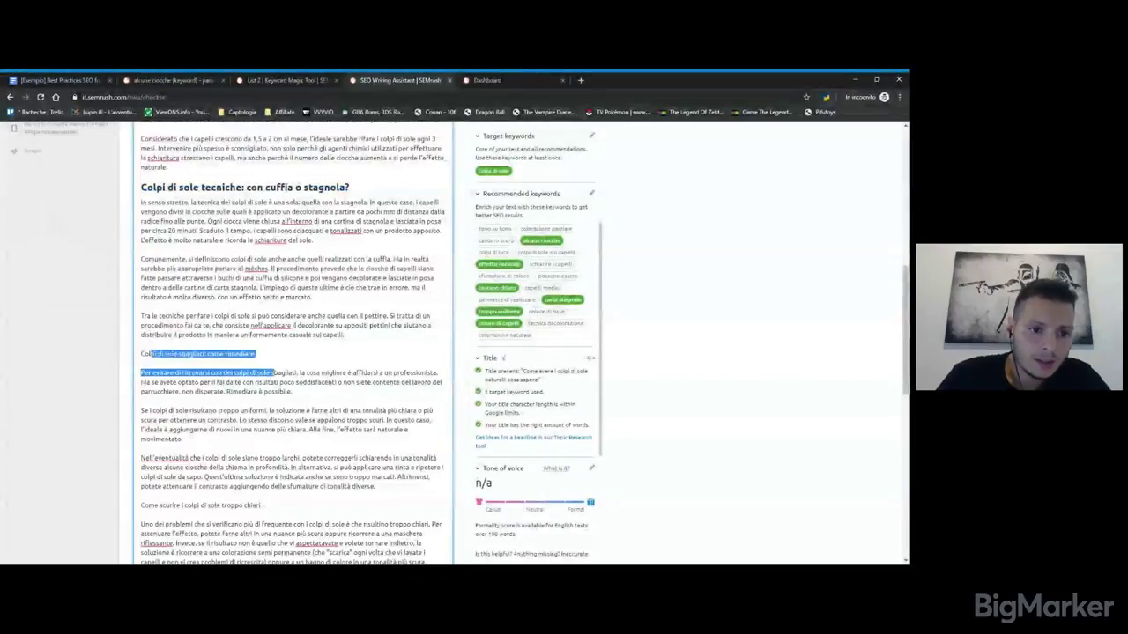
click(146, 354)
scroll(162, 245, up, 8)
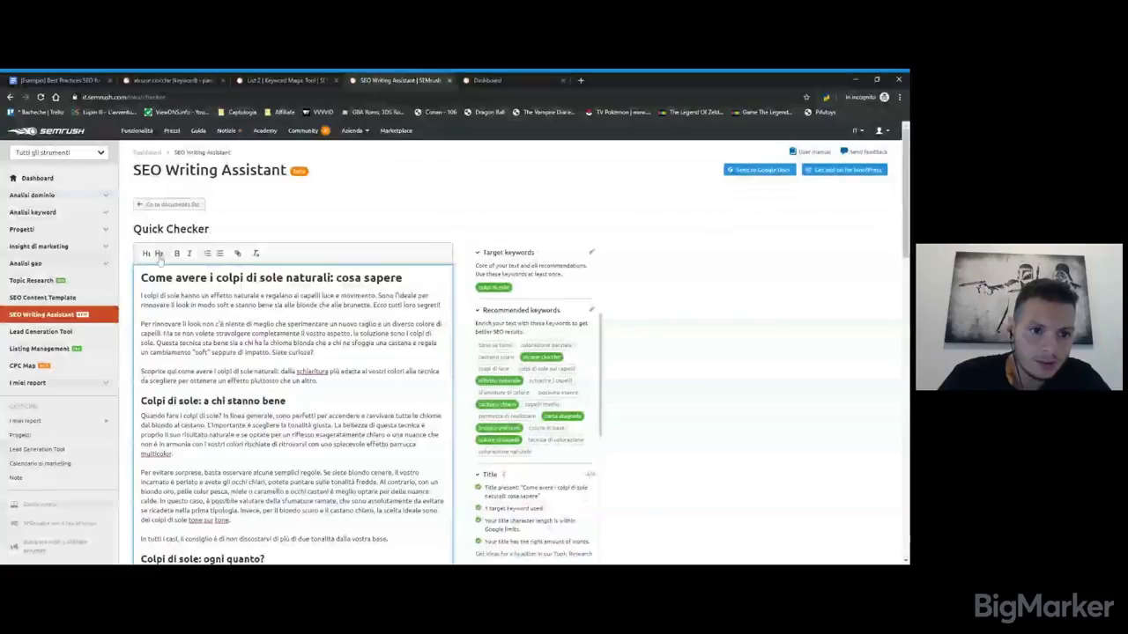
Format the line "Come scurire i colpi di sole troppo chiari" as an H2 heading
scroll(162, 245, down, 5)
scroll(291, 352, down, 1)
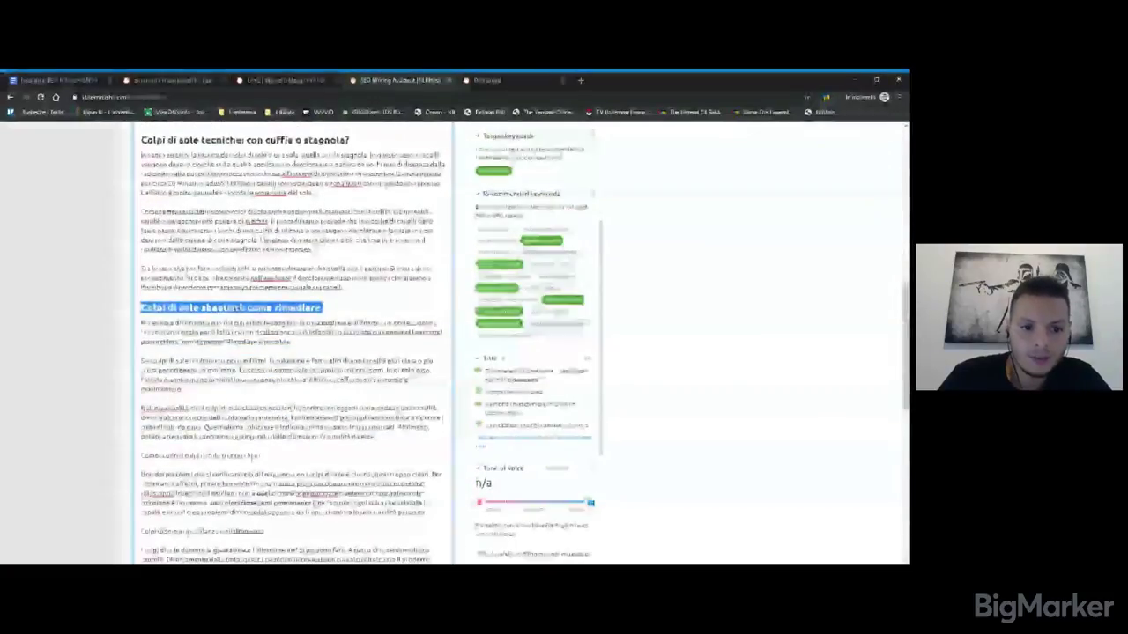
click(261, 456)
key(shift+Home)
scroll(172, 211, up, 8)
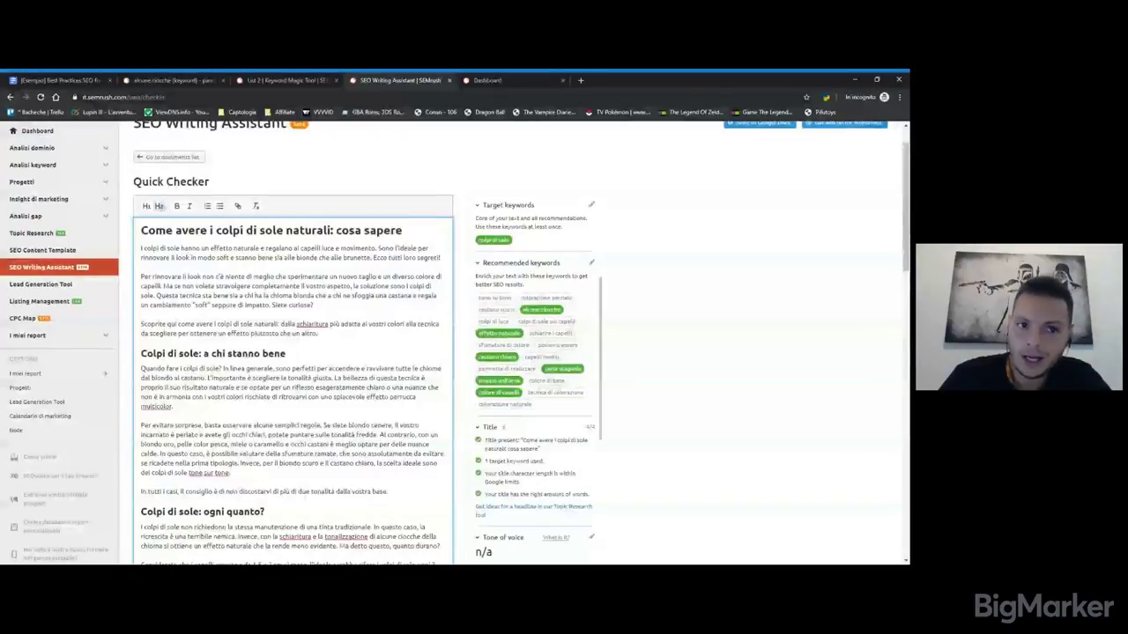
Format "Colpi di sole: costo indicativo" and "Colpi di sole in gravidanza e allattamento" as H2 headings
scroll(173, 212, down, 7)
scroll(291, 353, down, 3)
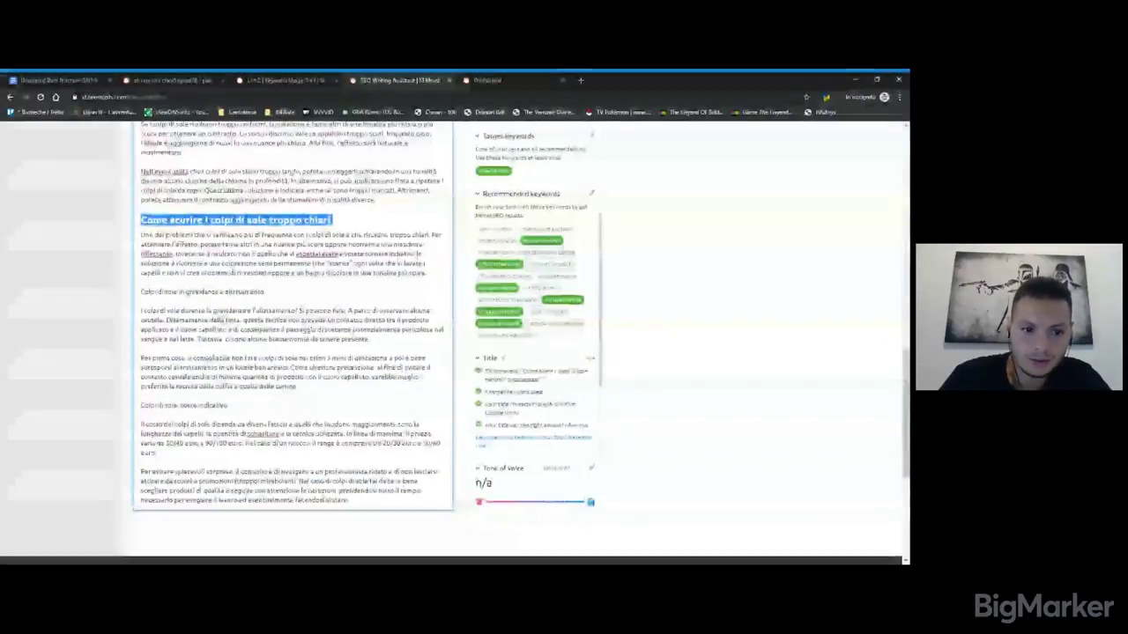
click(227, 406)
key(shift+Home)
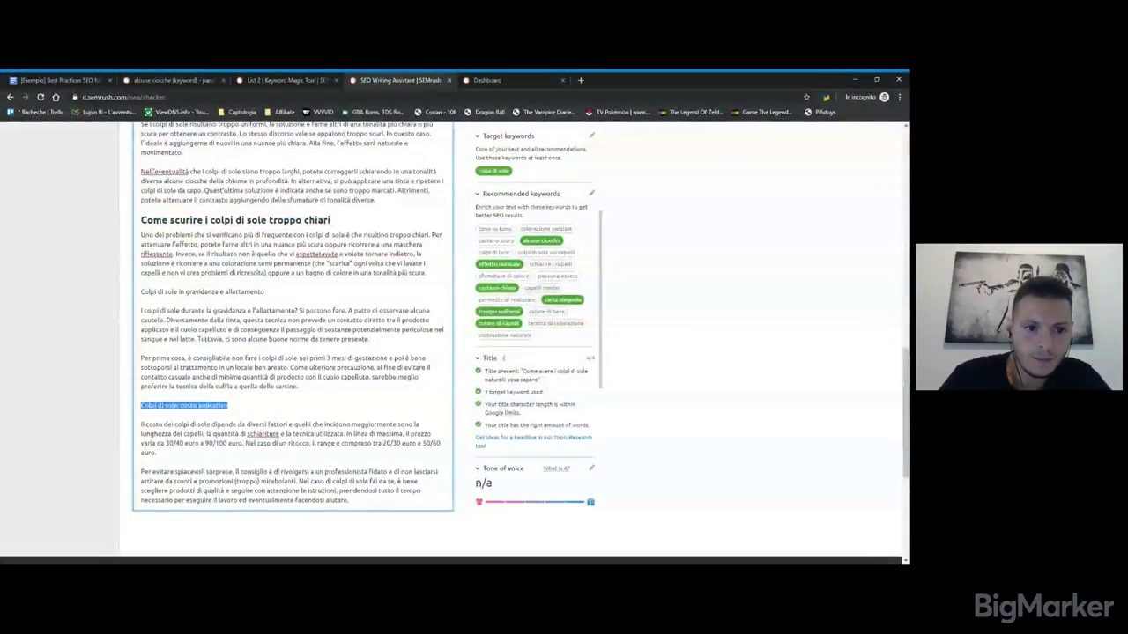
scroll(291, 353, up, 10)
scroll(290, 353, up, 5)
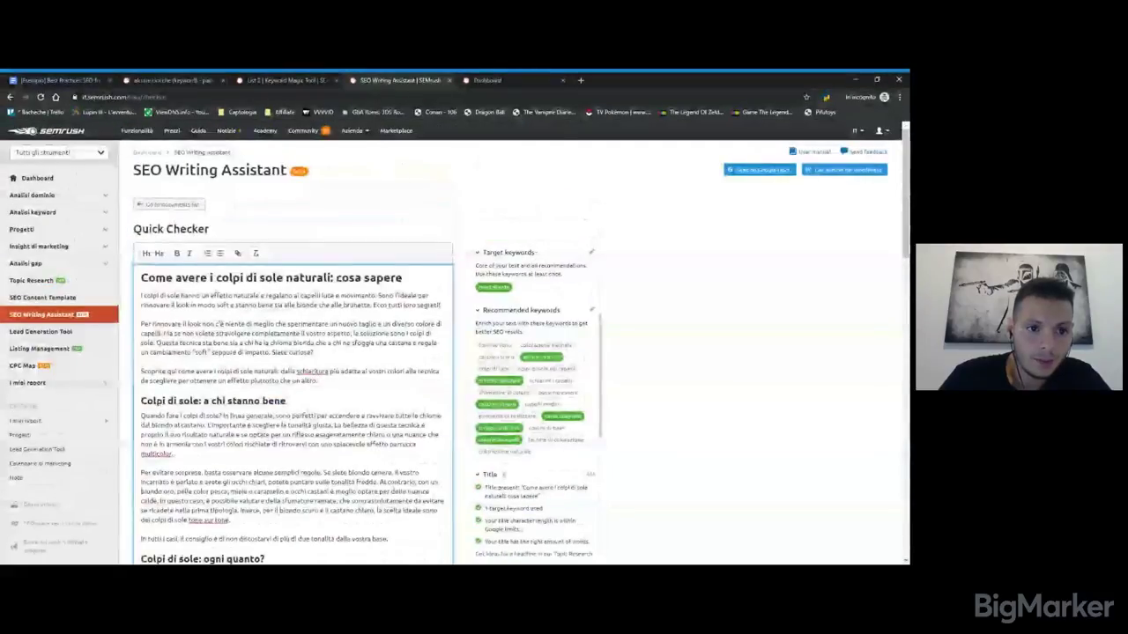
scroll(161, 256, down, 10)
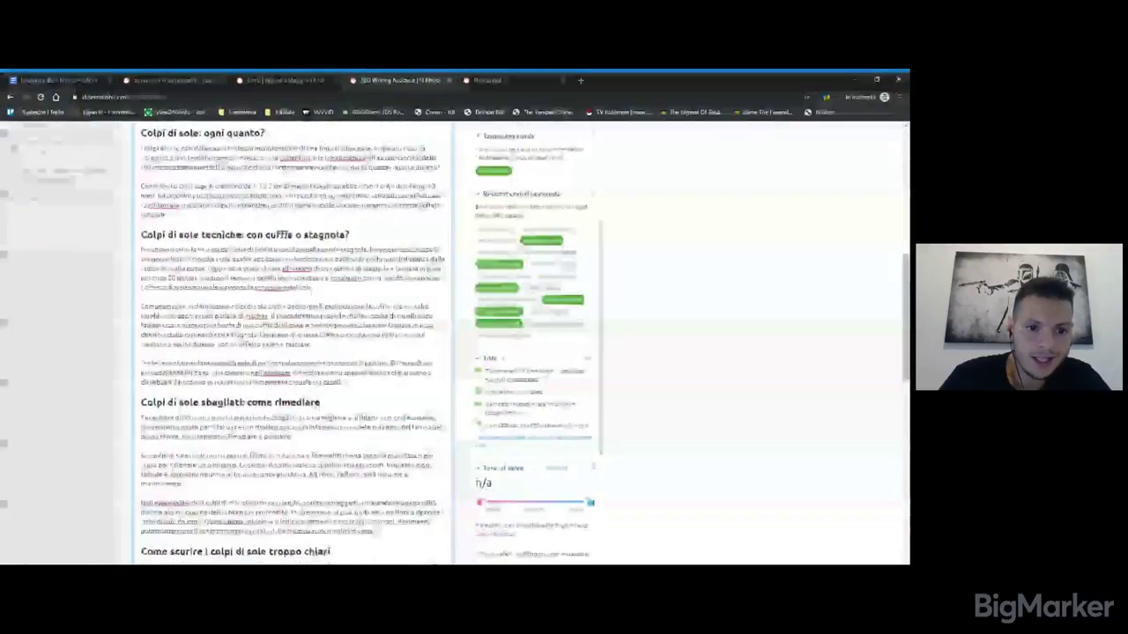
scroll(291, 353, down, 1)
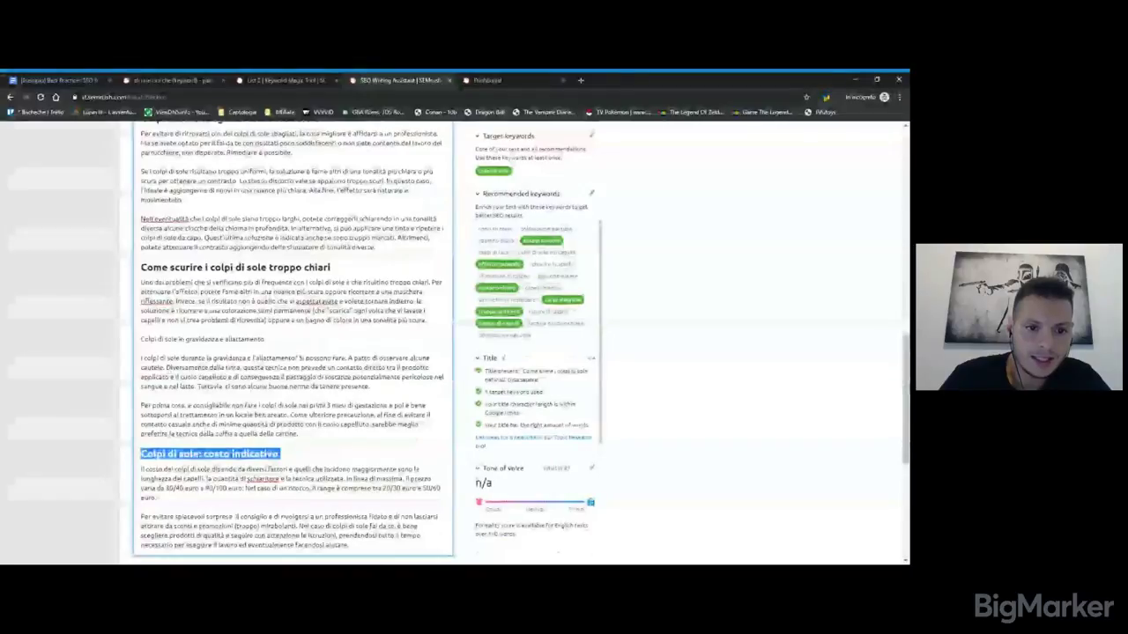
scroll(291, 352, up, 10)
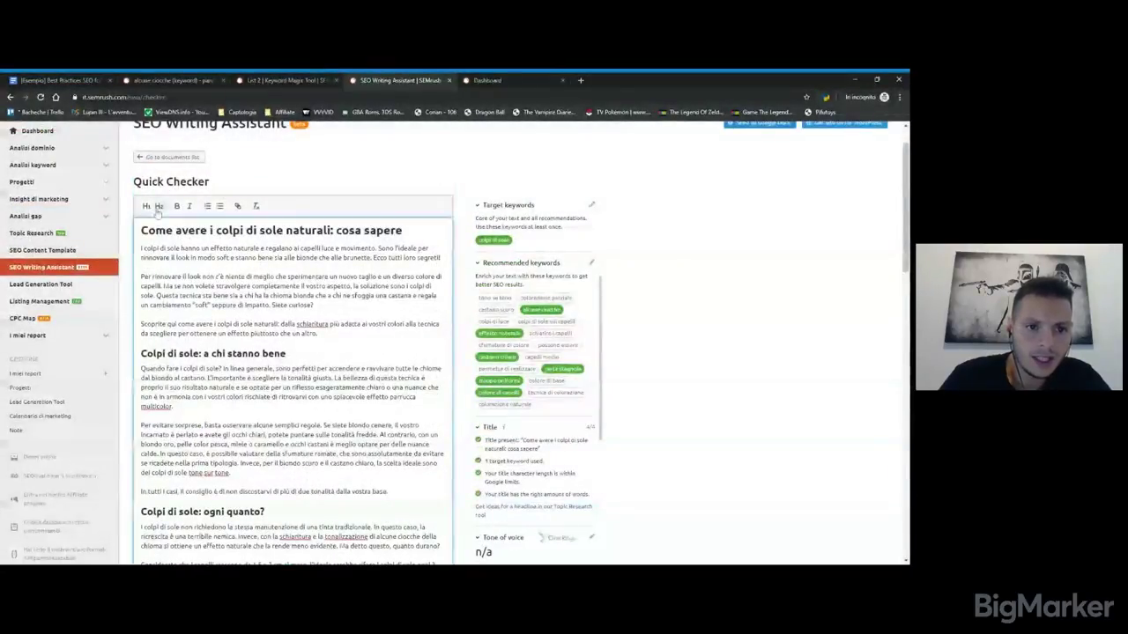
Review the article's formatted headings and examine the word count and recommended keywords
scroll(291, 352, down, 8)
scroll(291, 353, down, 1)
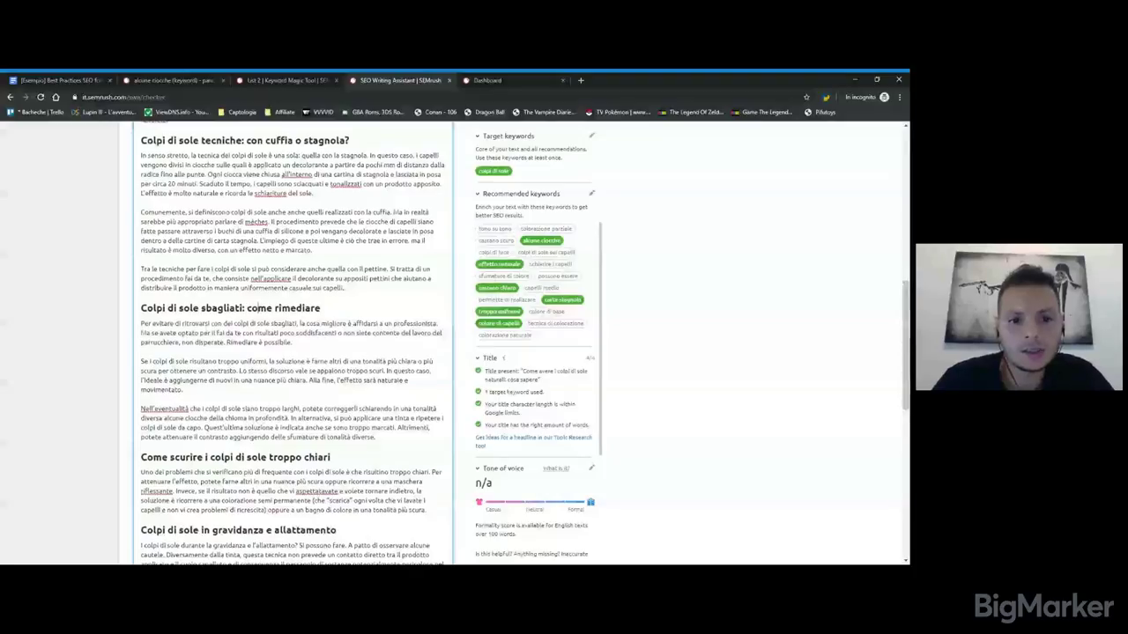
scroll(295, 344, up, 1)
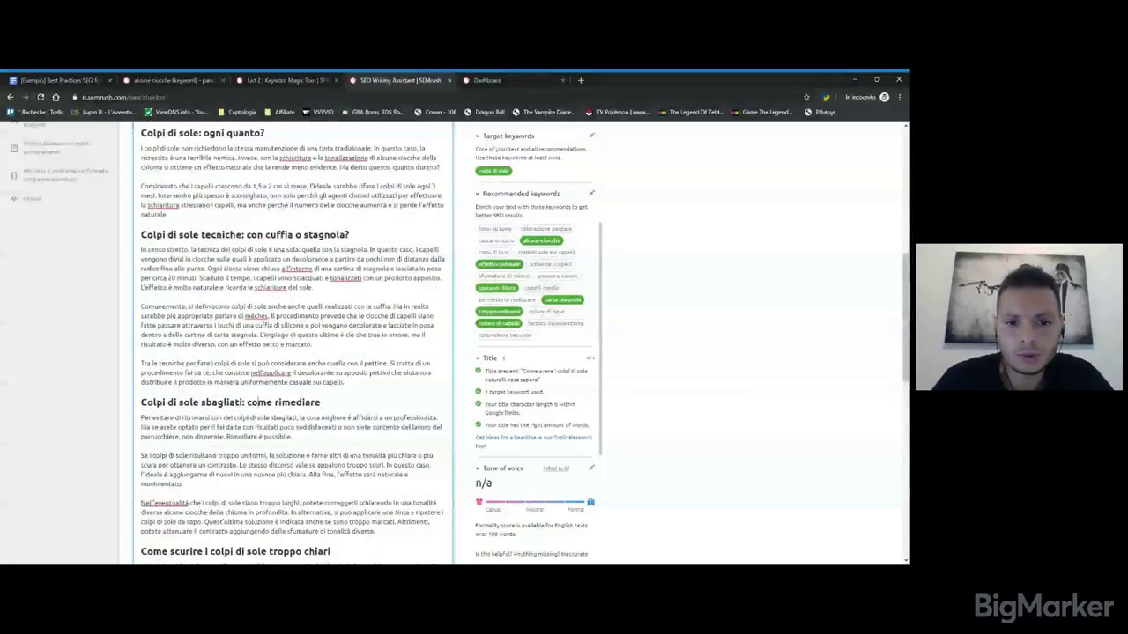
scroll(295, 343, up, 3)
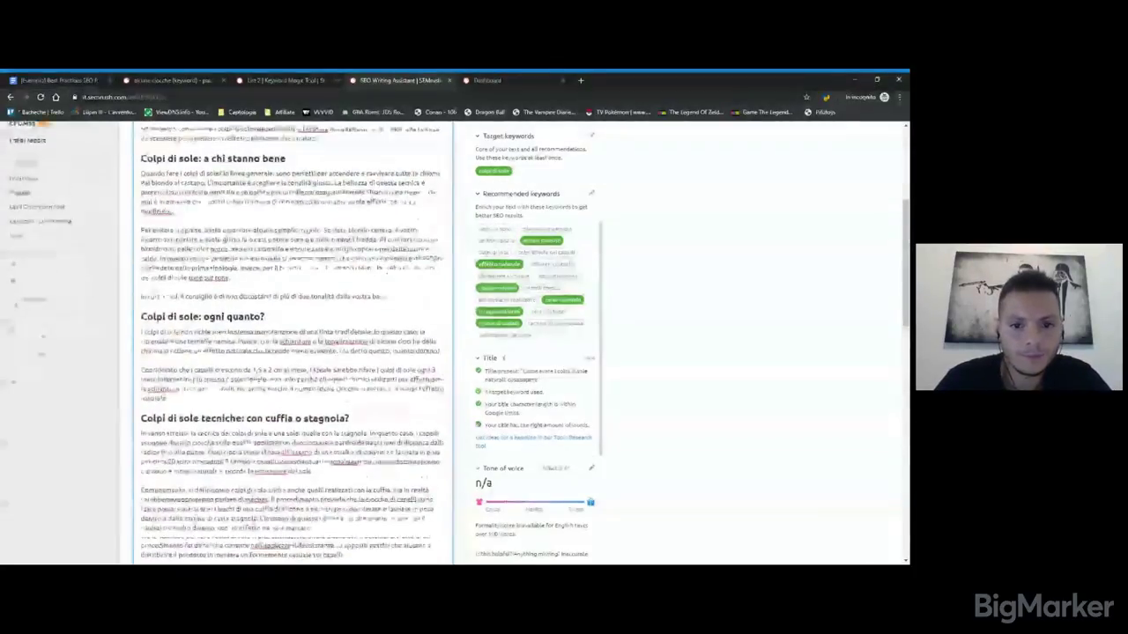
scroll(295, 344, up, 5)
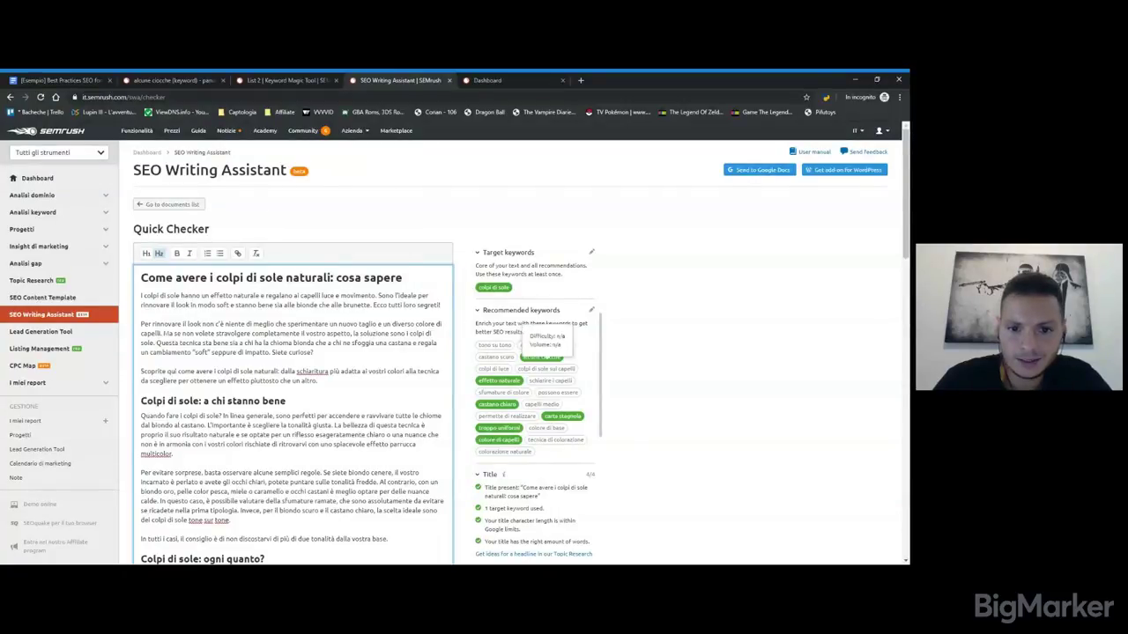
scroll(557, 339, up, 1)
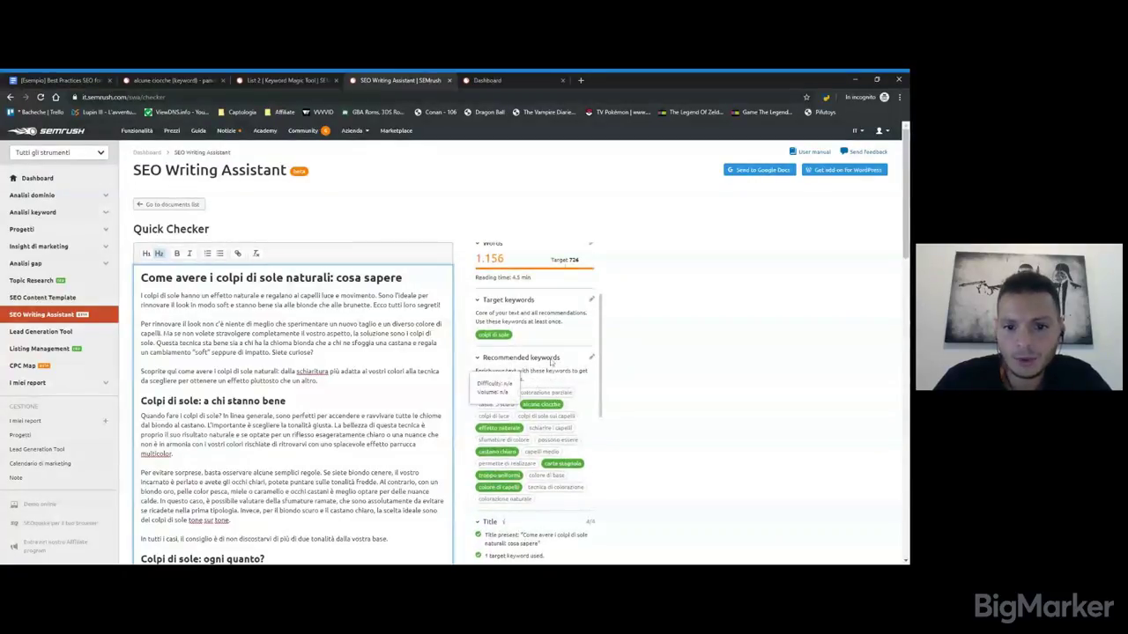
scroll(563, 390, down, 1)
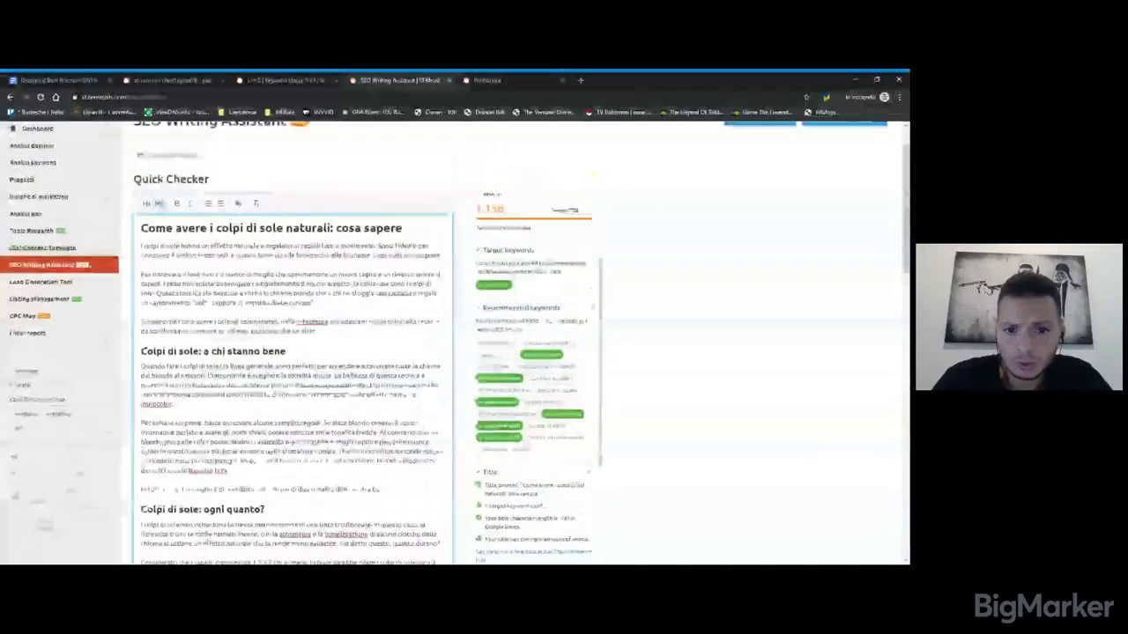
scroll(455, 339, up, 1)
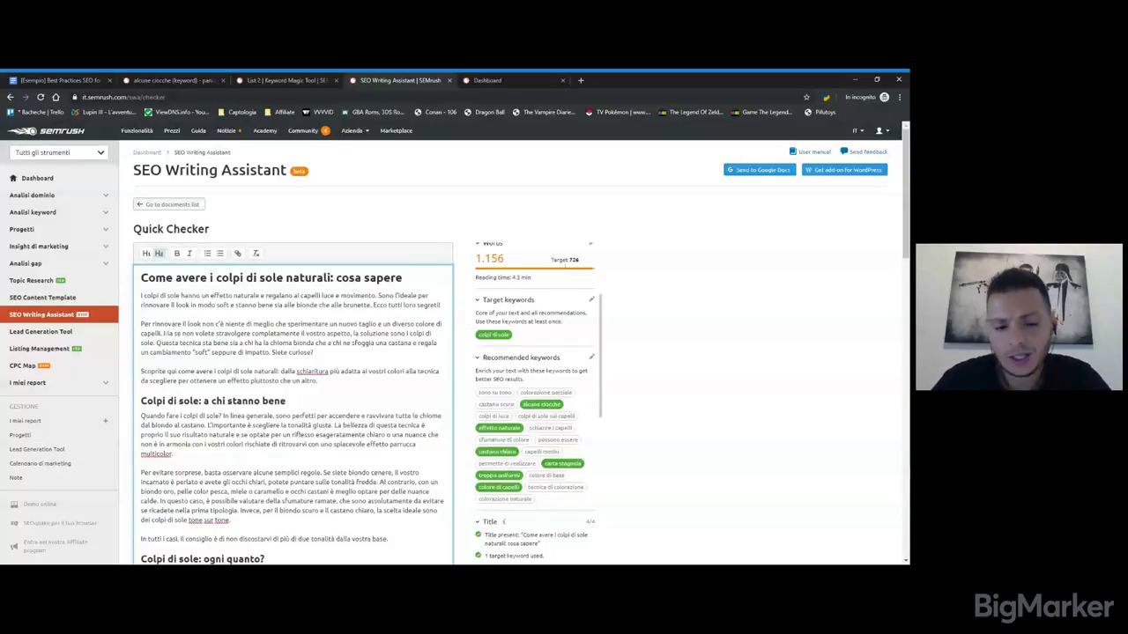
Add the line "Come fare i colpi di sole sui capelli castano scuro" above the section on gravidanza e allattamento
scroll(455, 343, down, 3)
scroll(290, 343, down, 10)
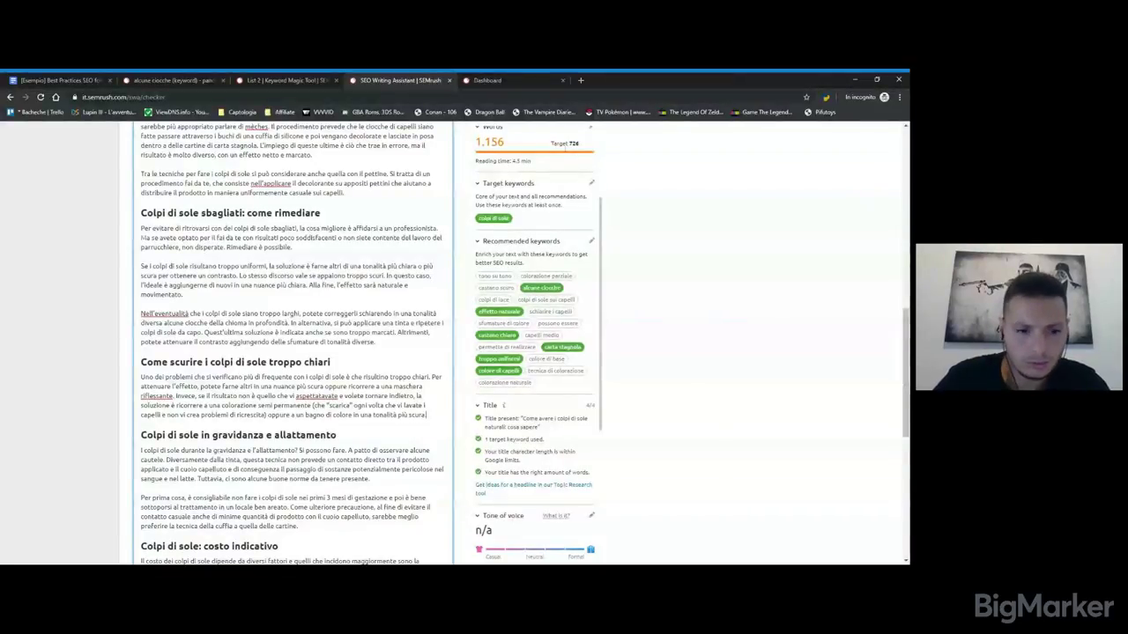
key(Return)
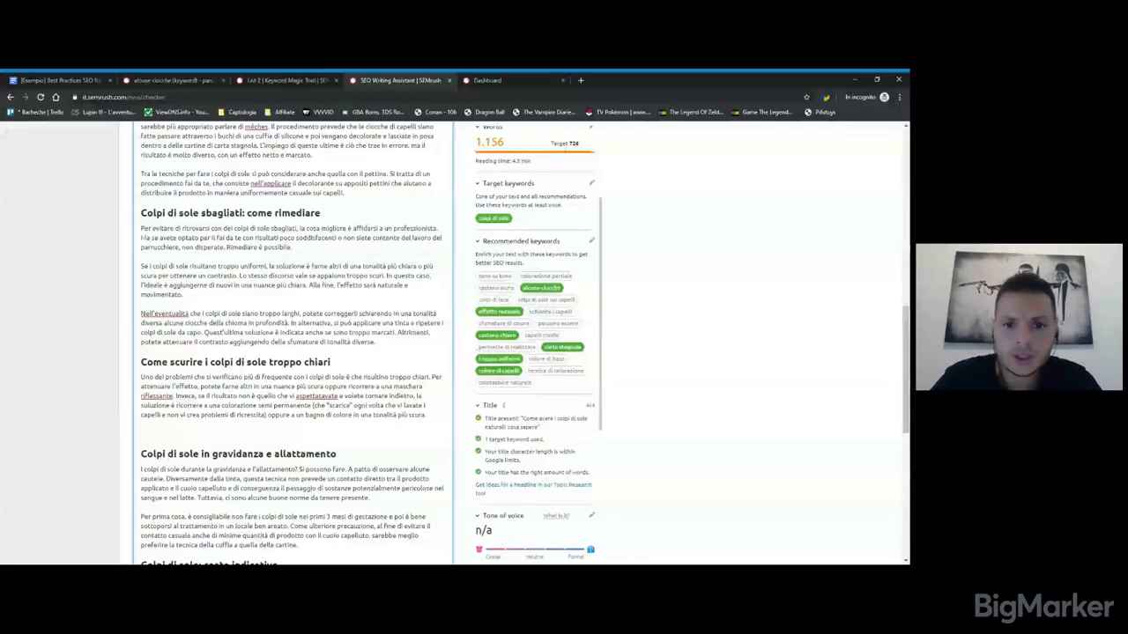
text(Com)
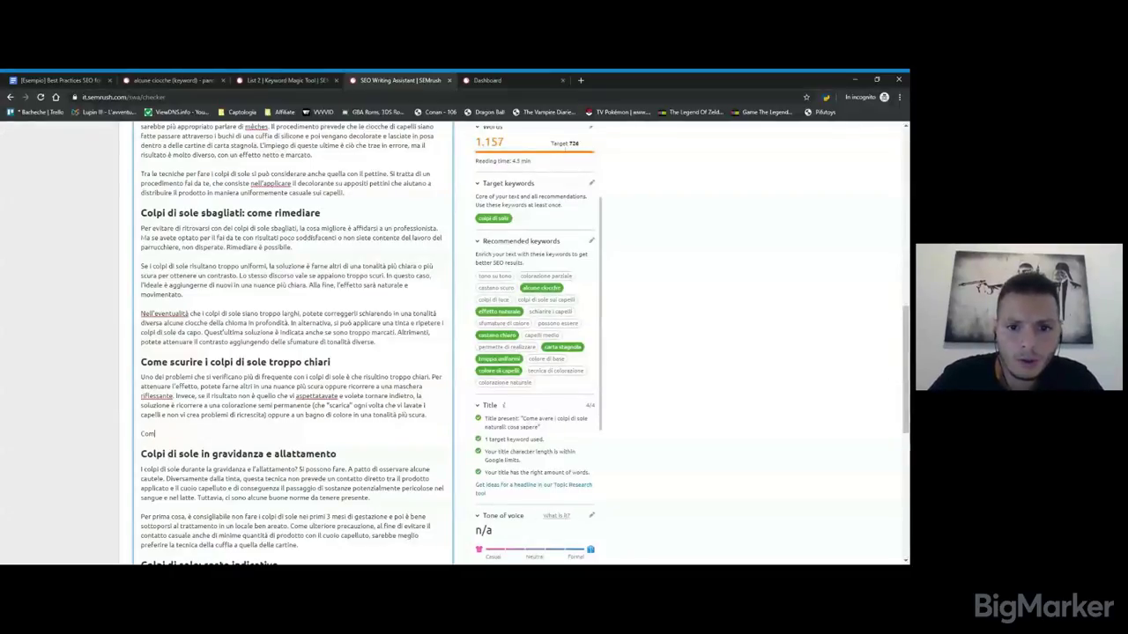
text(e fare i colpi di)
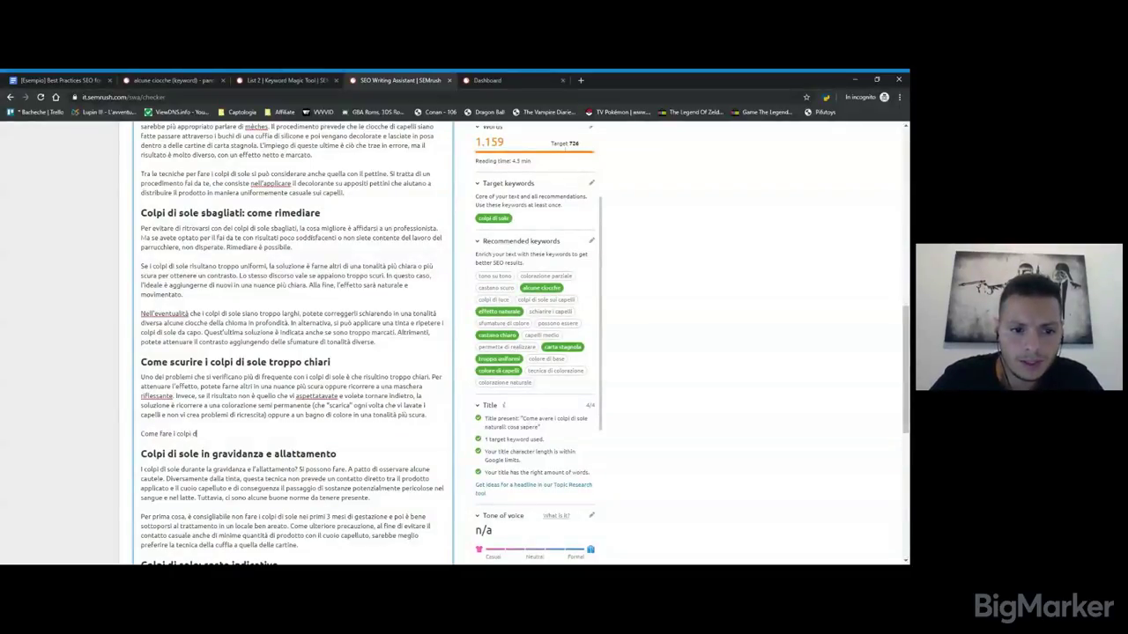
text( sole sui capelli castano scuro)
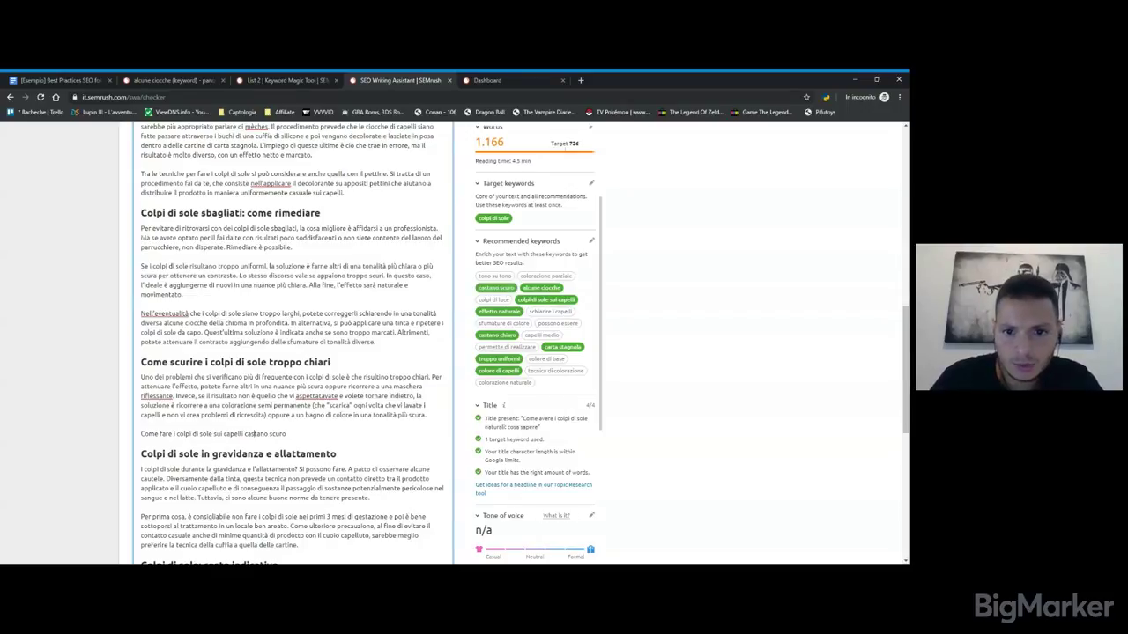
mouse_move(565, 294)
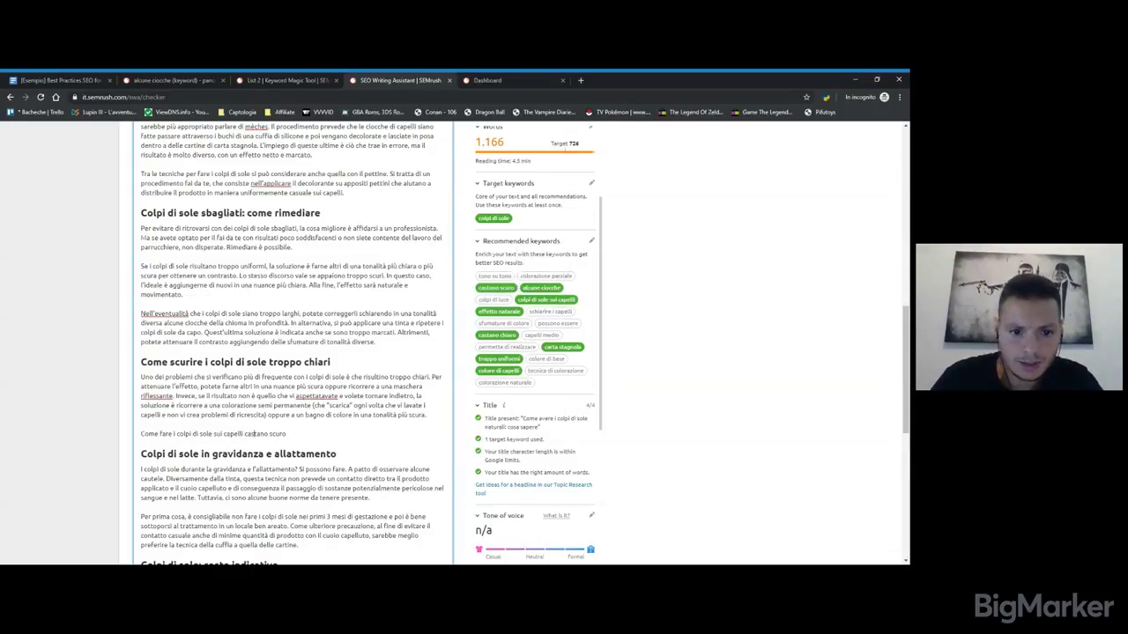
Format the line "Come fare i colpi di sole sui capelli castano scuro" as an H2 heading
drag(288, 434, 140, 433)
scroll(141, 433, up, 5)
scroll(334, 277, up, 10)
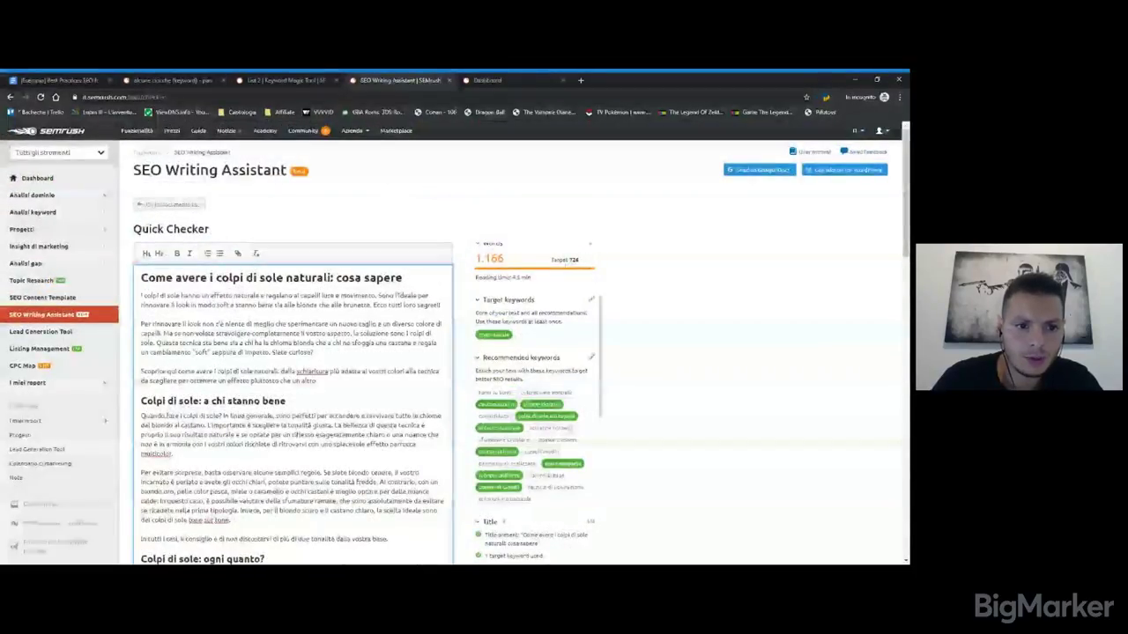
scroll(295, 414, down, 15)
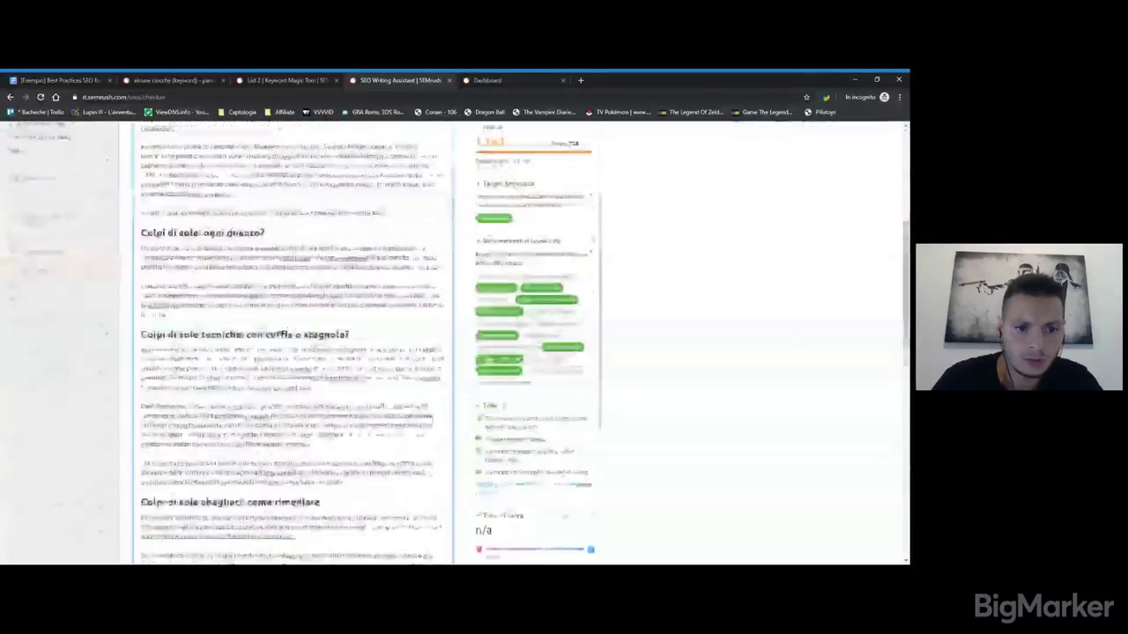
Write "Per fare i colpi di sole sui capelli castano scuro, la tecnica di colorazione deve essere ..." beneath the castano scuro heading
click(371, 388)
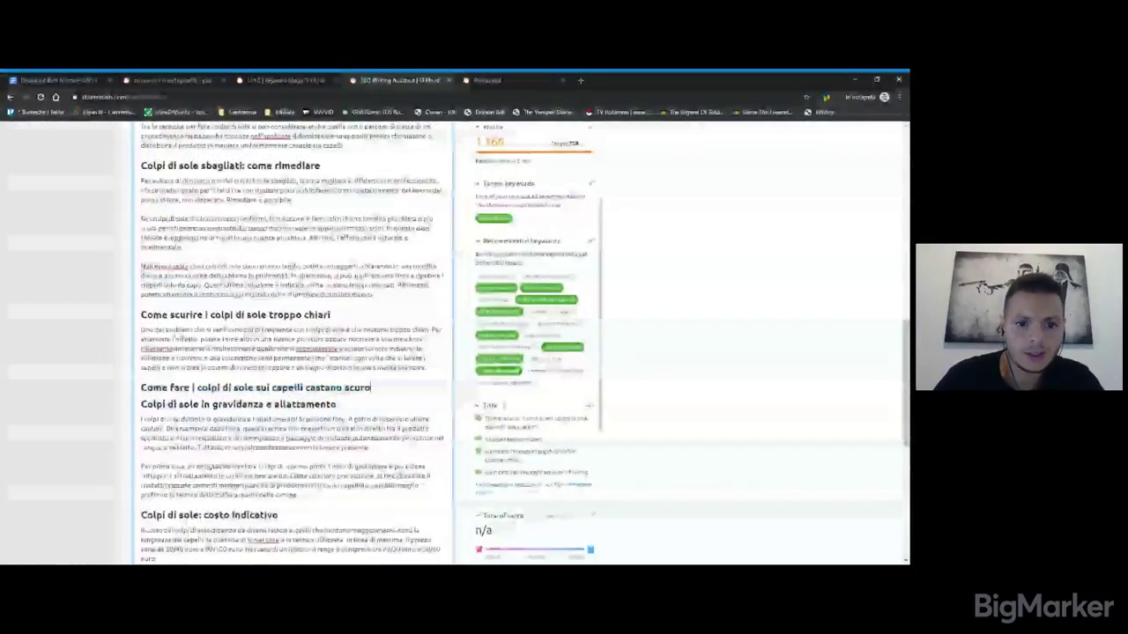
key(Return)
text(Per Fare i)
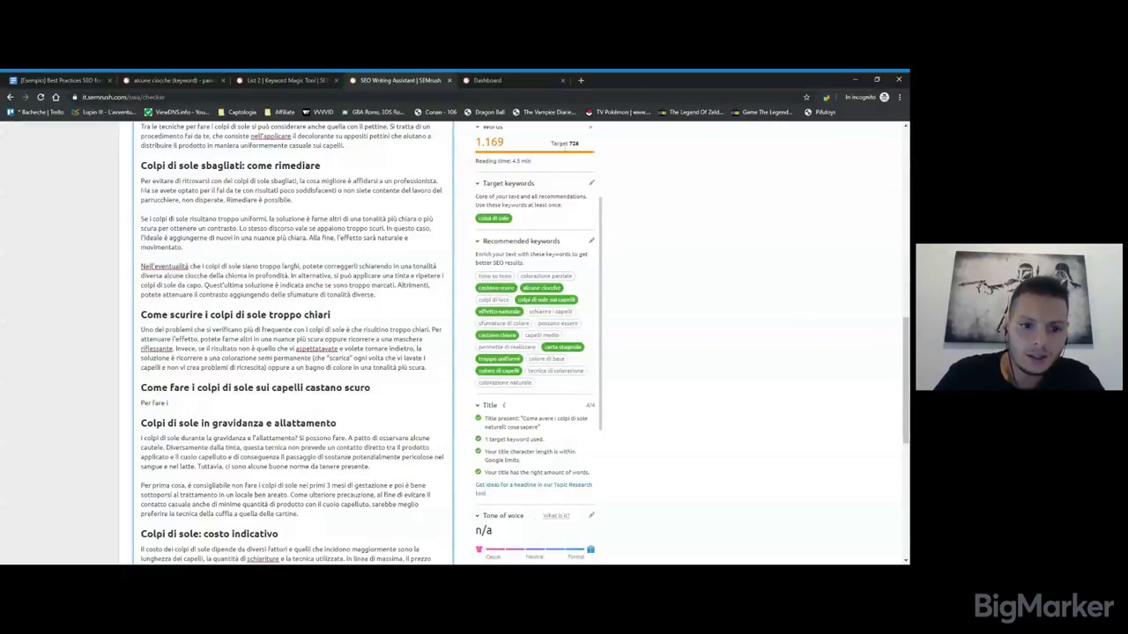
text( colpi di sole sui cape)
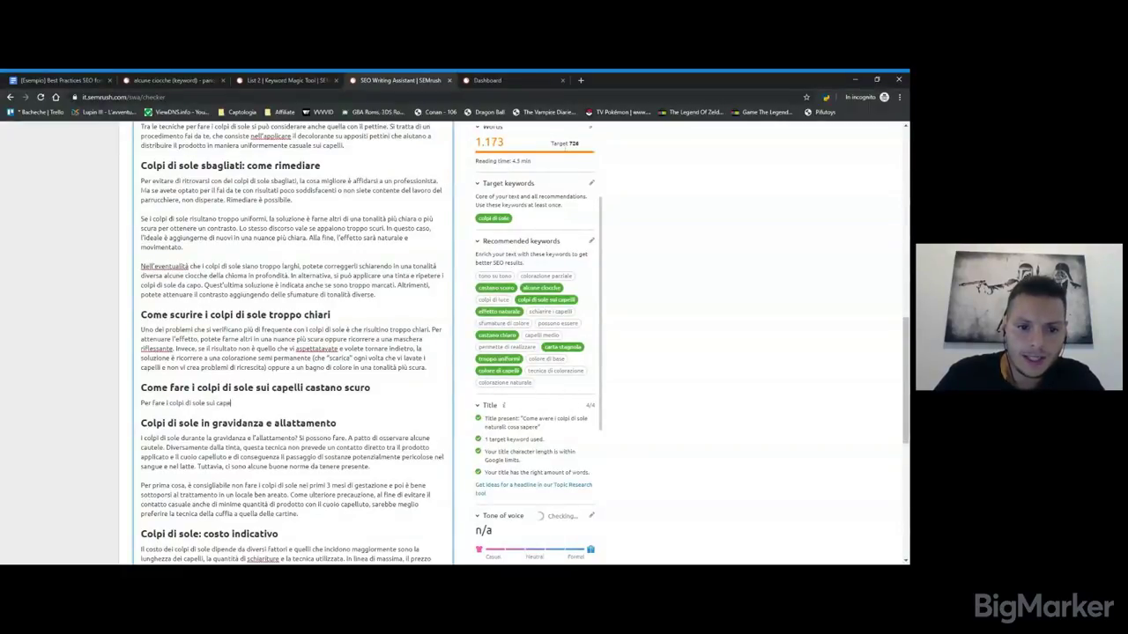
text(lli castano scur)
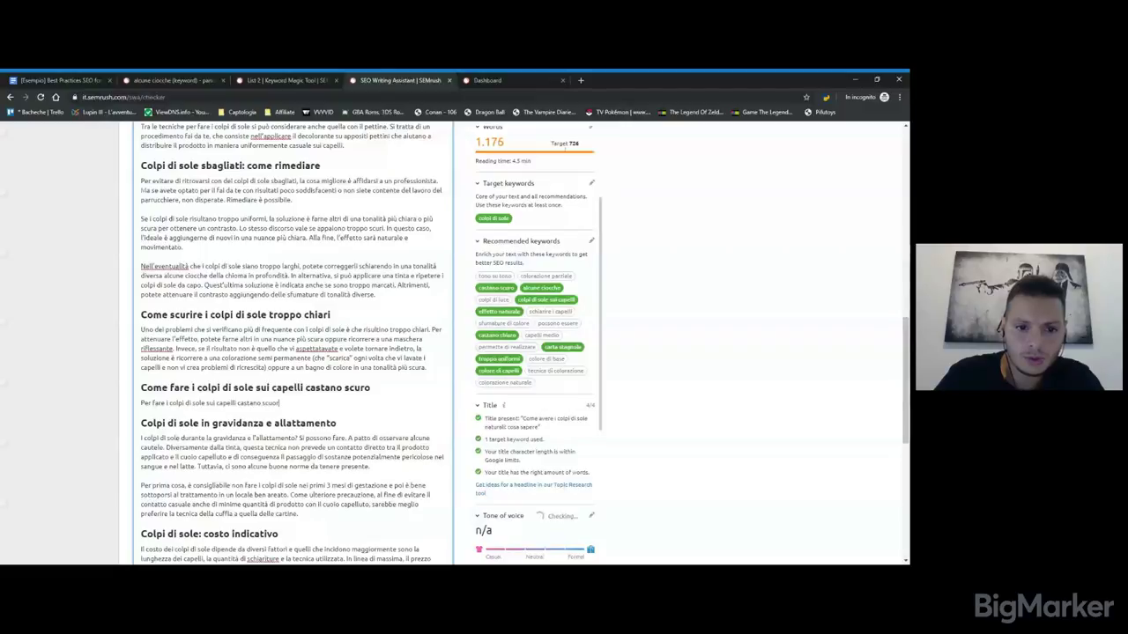
text(o, per)
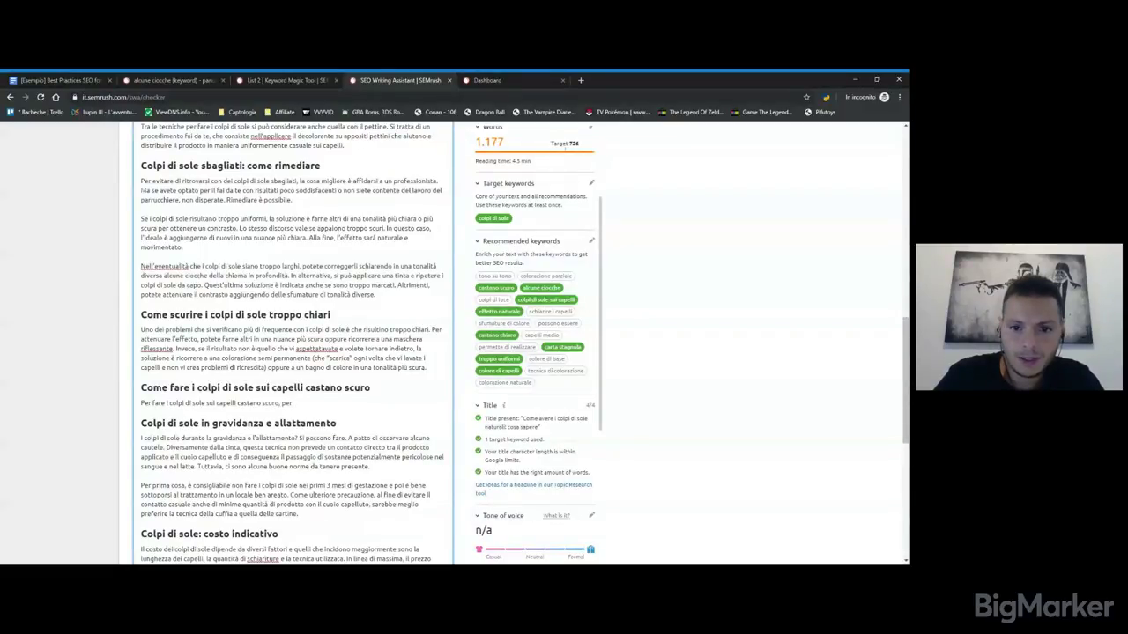
key(BackSpace)
key(BackSpace)
key(BackSpace)
text(la tecnica di colorazione)
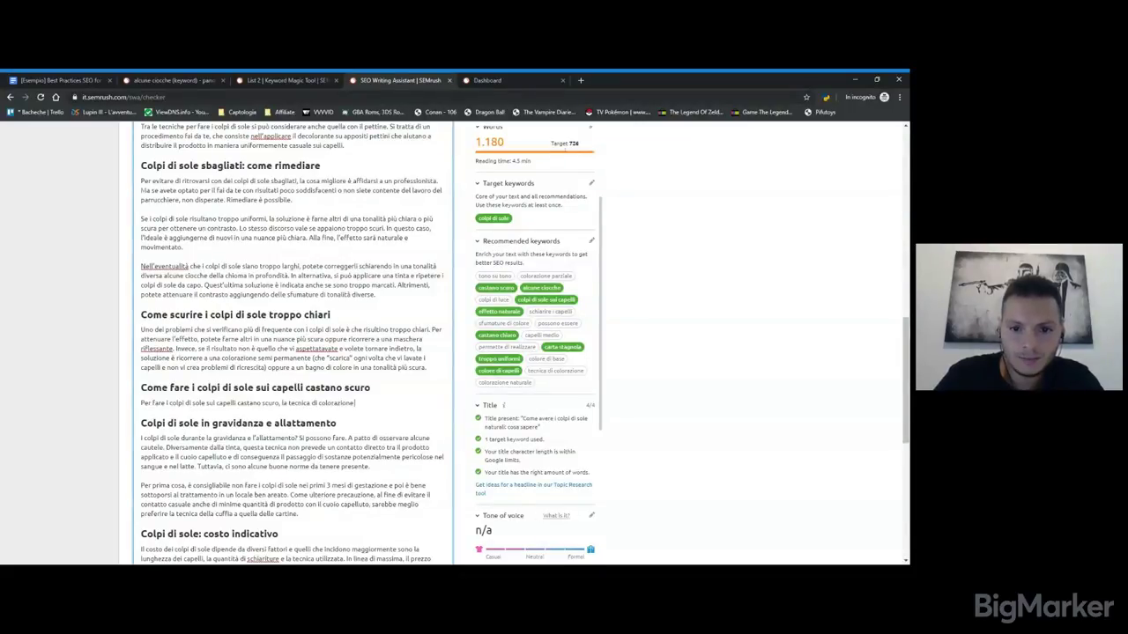
text( deve essere ...)
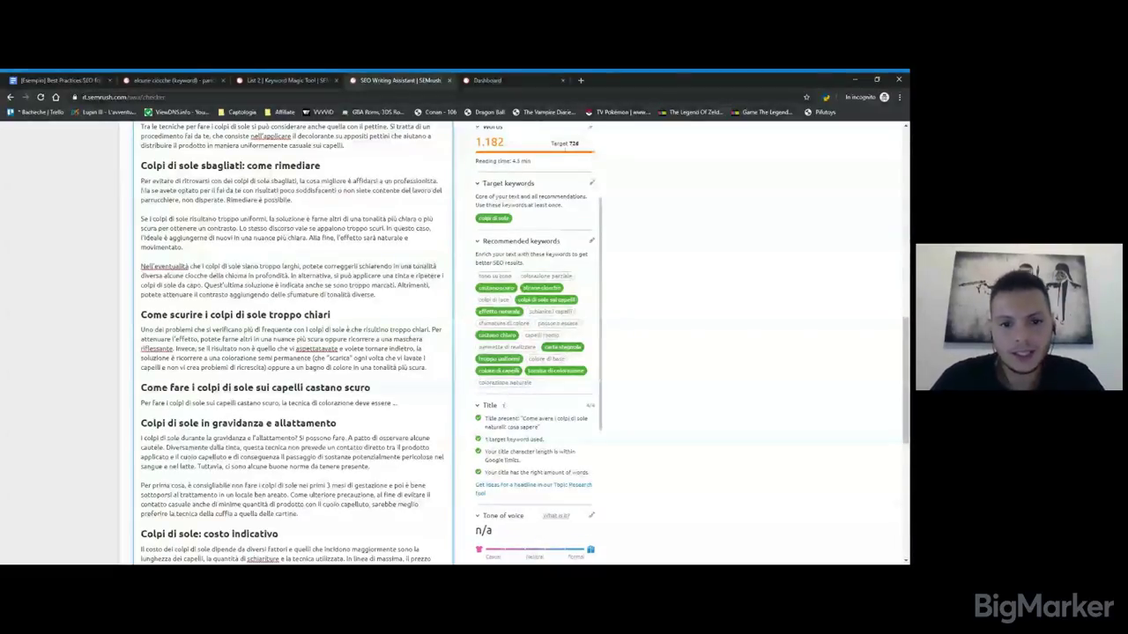
scroll(291, 344, up, 2)
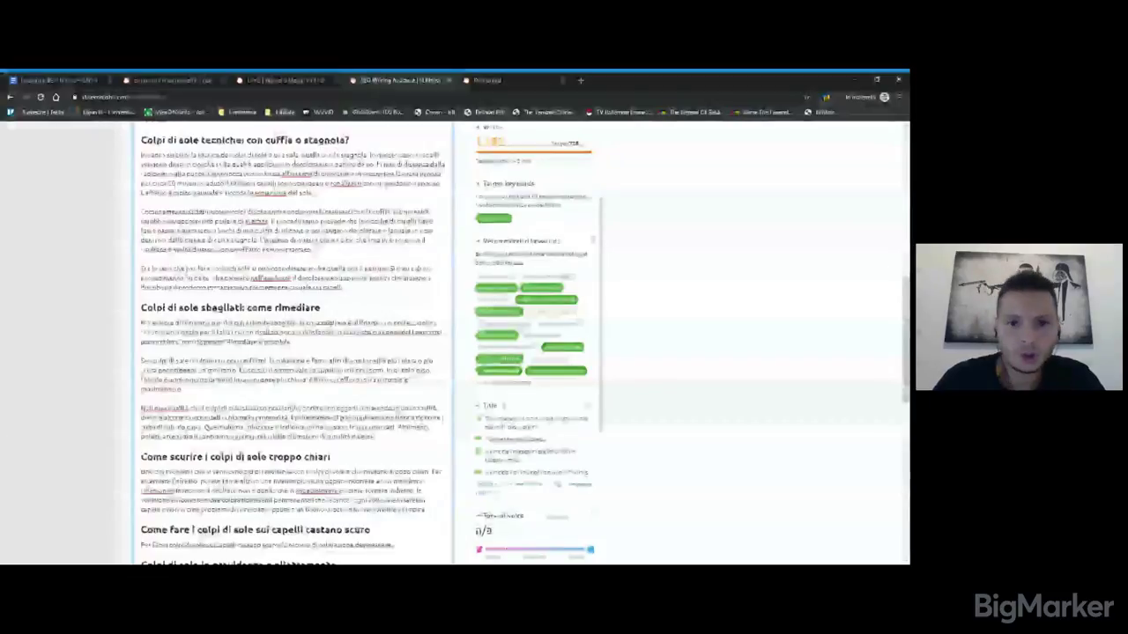
scroll(291, 344, up, 6)
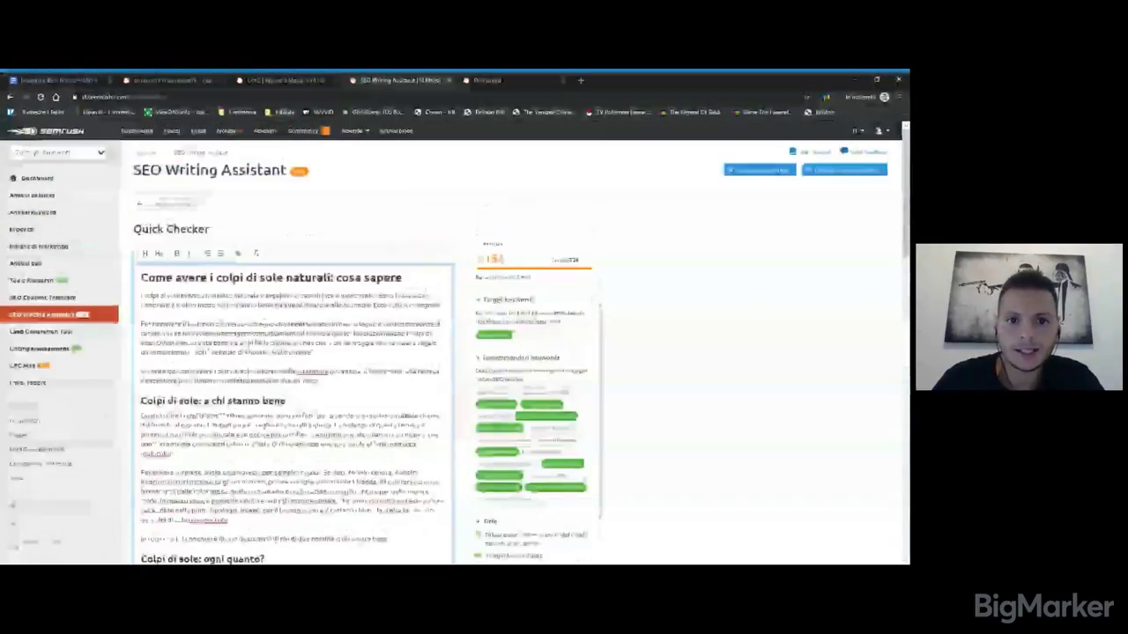
scroll(291, 344, down, 4)
scroll(291, 343, down, 5)
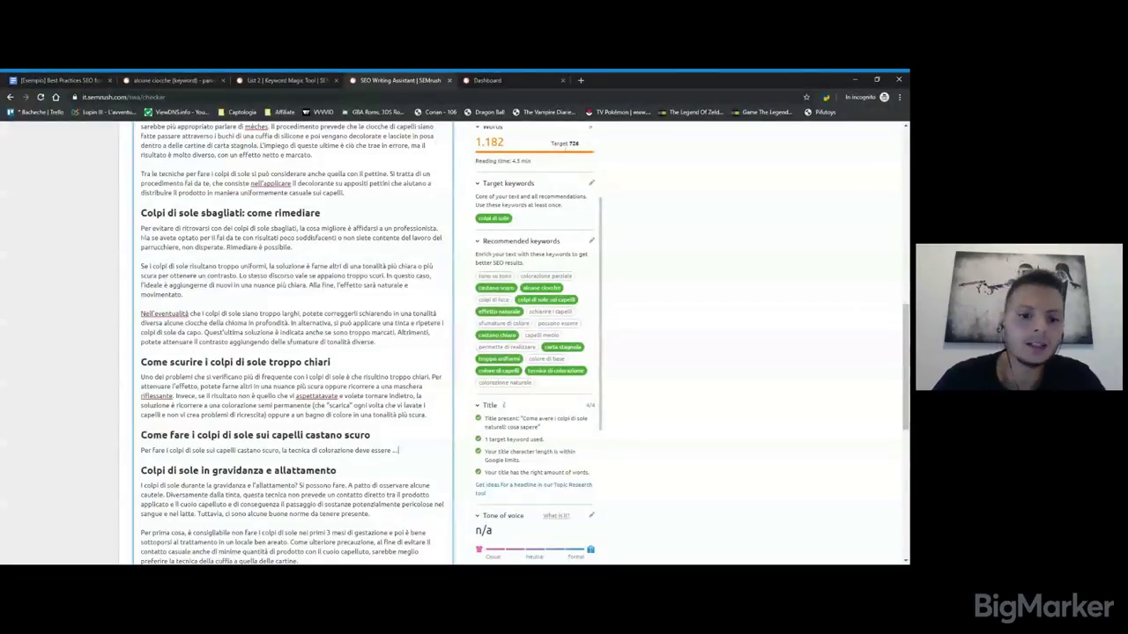
Create a new SEO Content Template for the target keyword "raffreddore rimedi" with Italy (Desktop) as the search target
scroll(291, 344, up, 10)
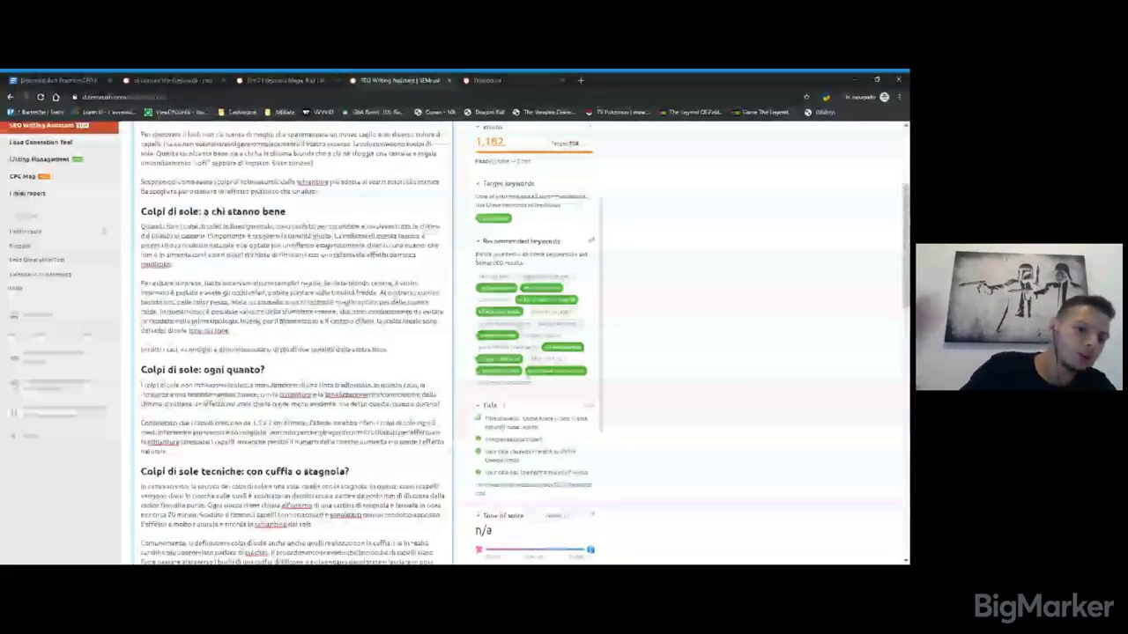
scroll(291, 344, up, 5)
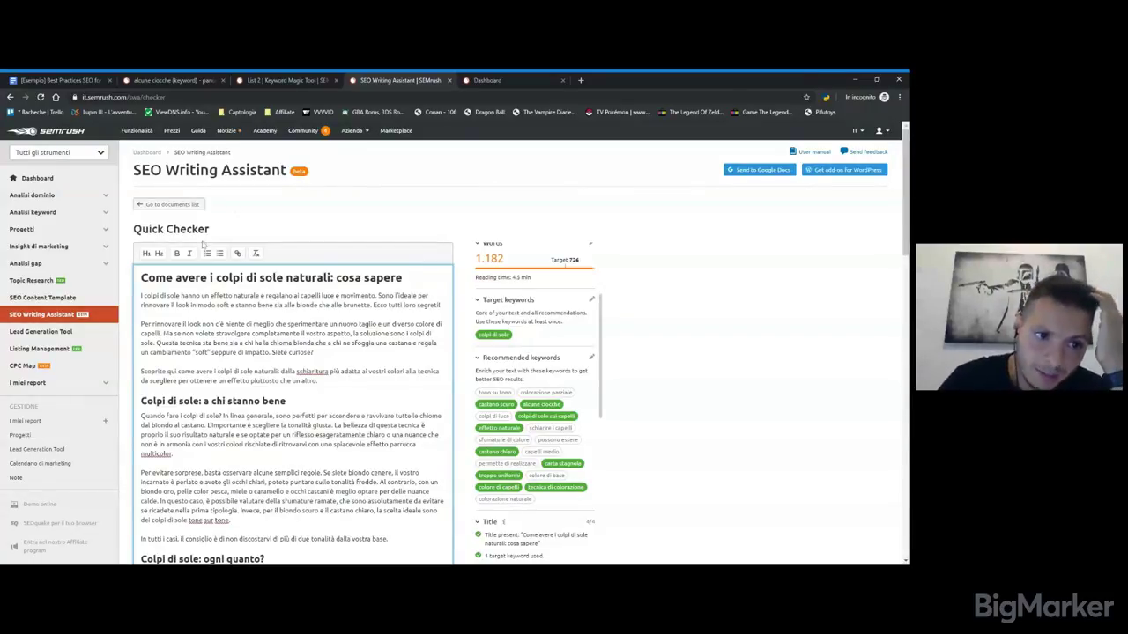
click(106, 296)
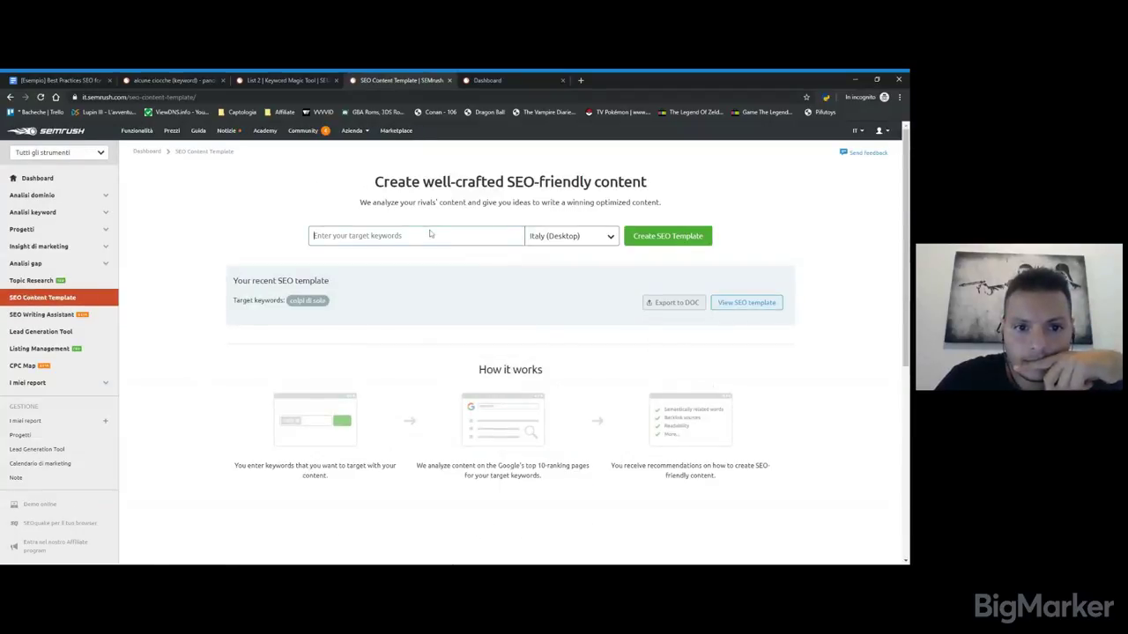
text(raf)
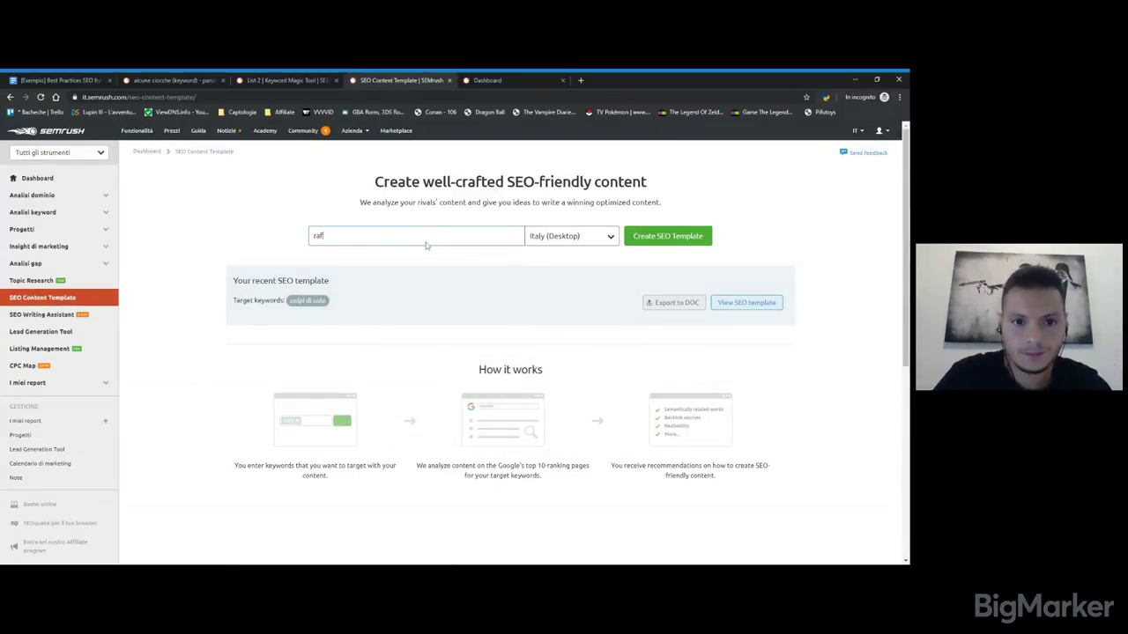
text(fredore rimedi)
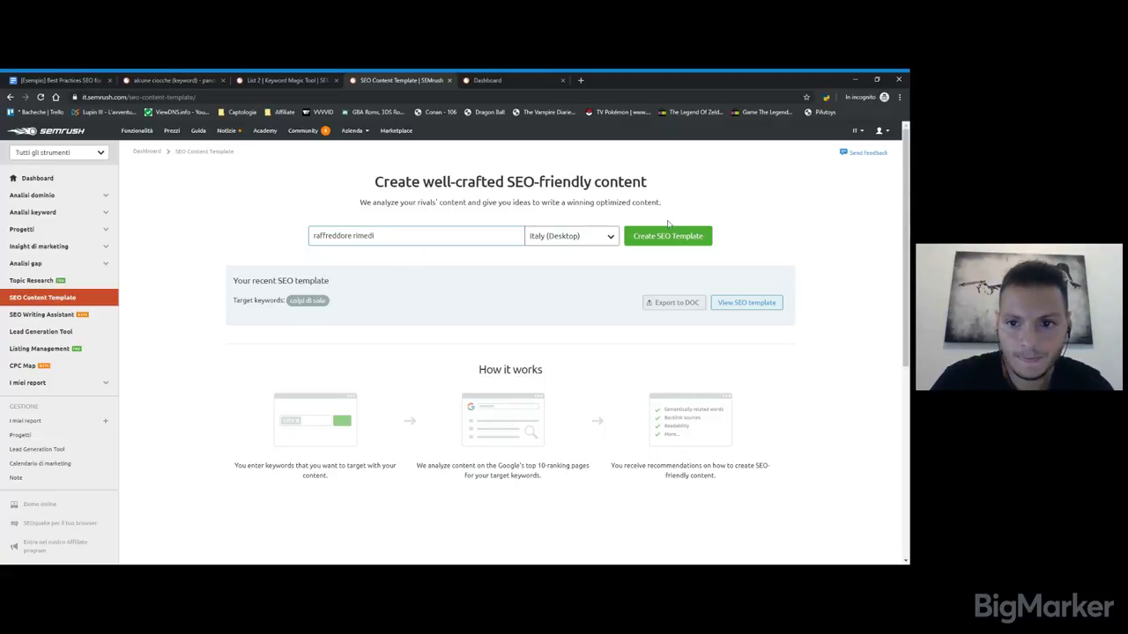
click(670, 238)
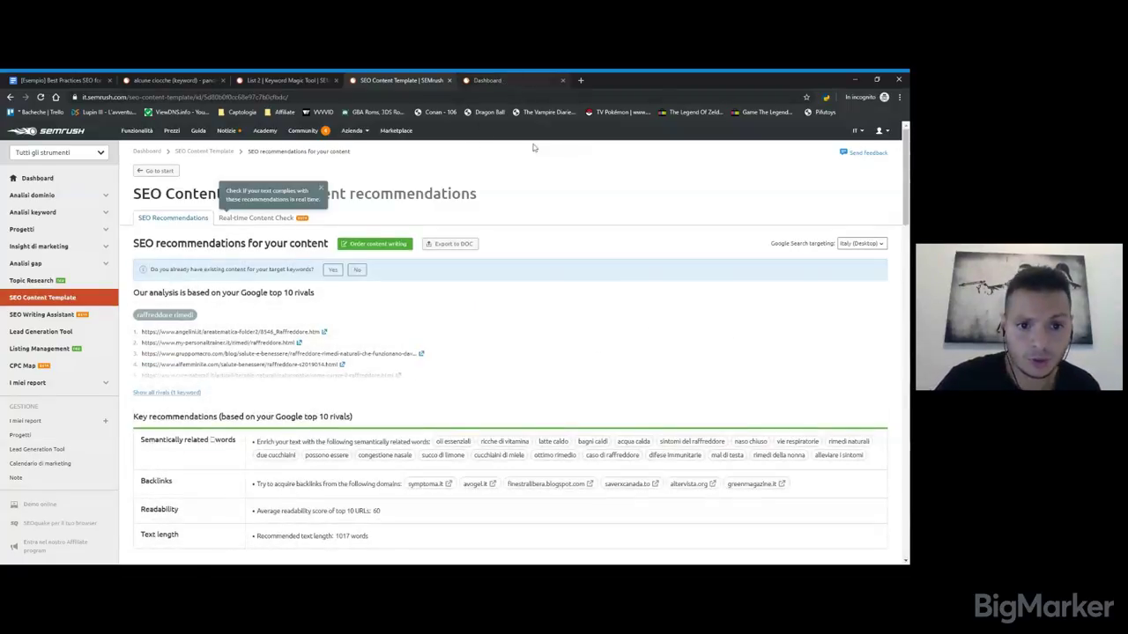
Examine the "raffreddore rimedi" recommendations: top rivals, semantically related words, backlinks, readability, text length and competitors' keyword use
scroll(583, 161, down, 2)
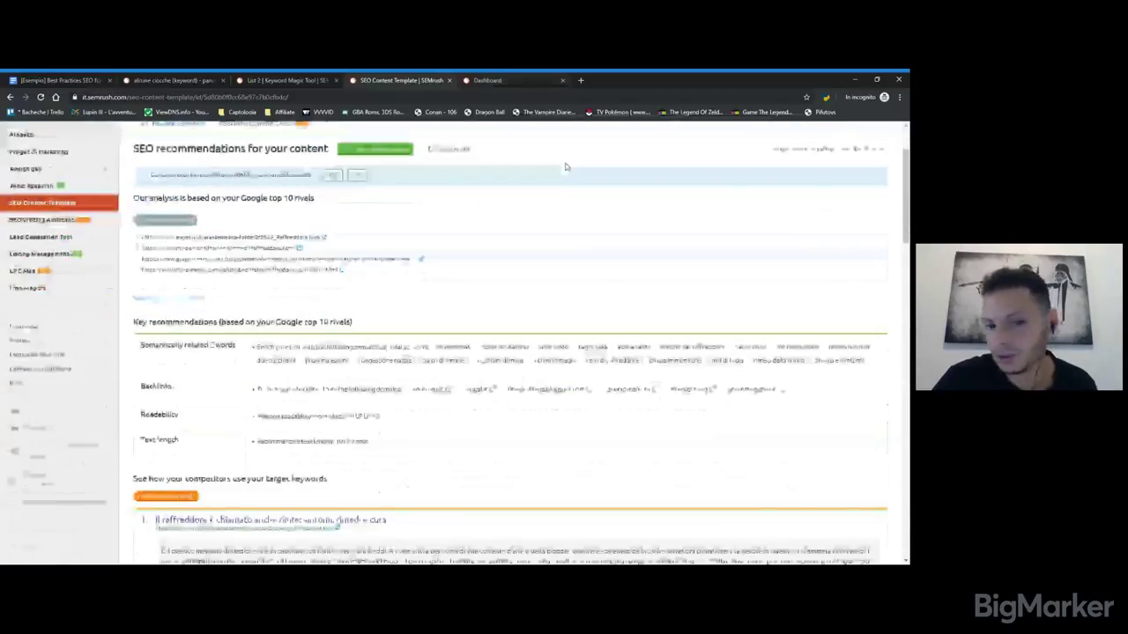
scroll(566, 166, down, 1)
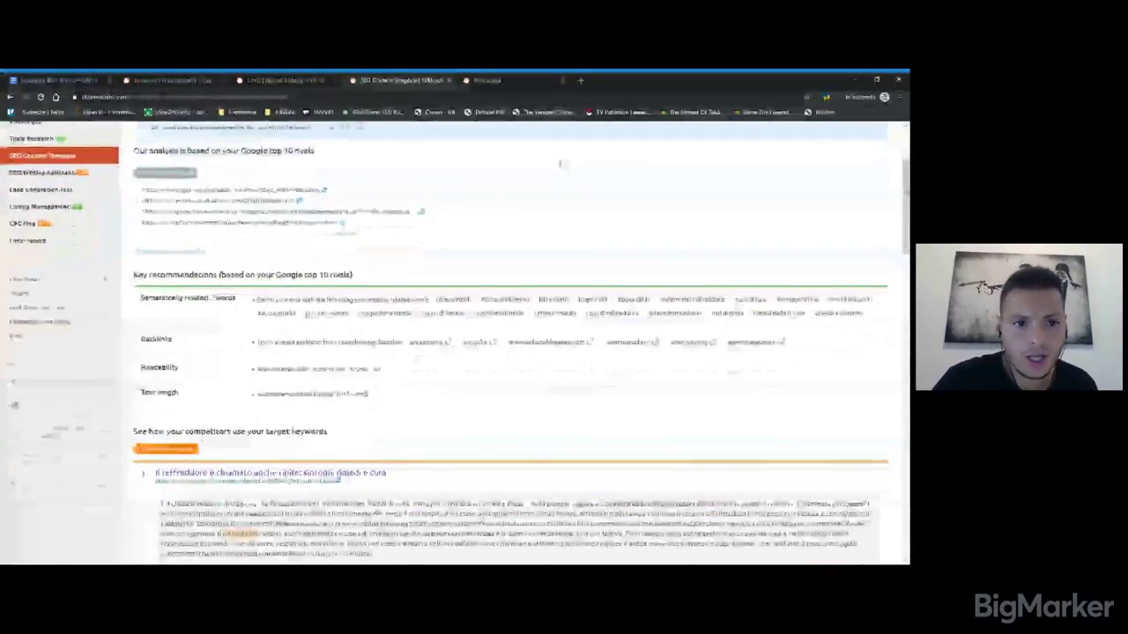
scroll(559, 163, up, 2)
scroll(404, 231, down, 1)
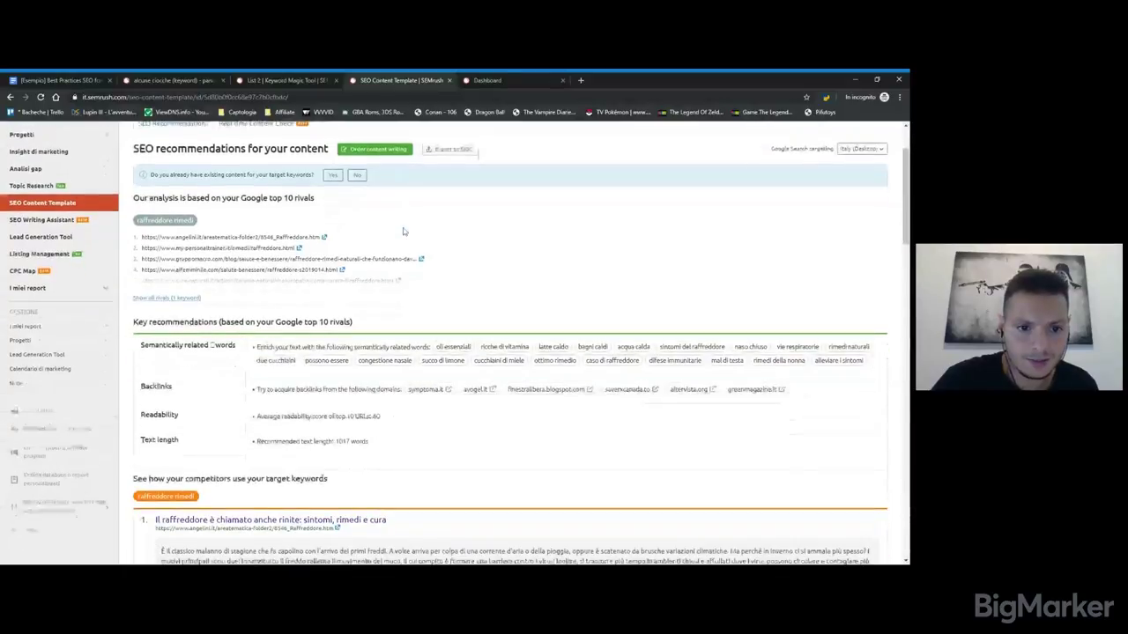
scroll(403, 231, down, 2)
scroll(404, 231, up, 1)
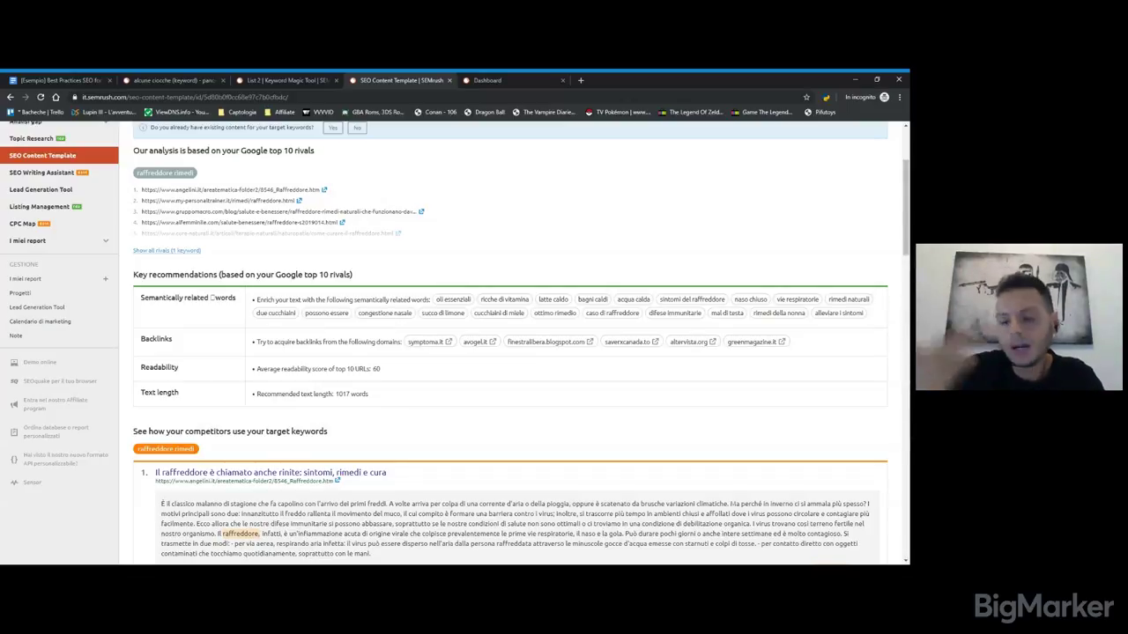
scroll(609, 250, down, 1)
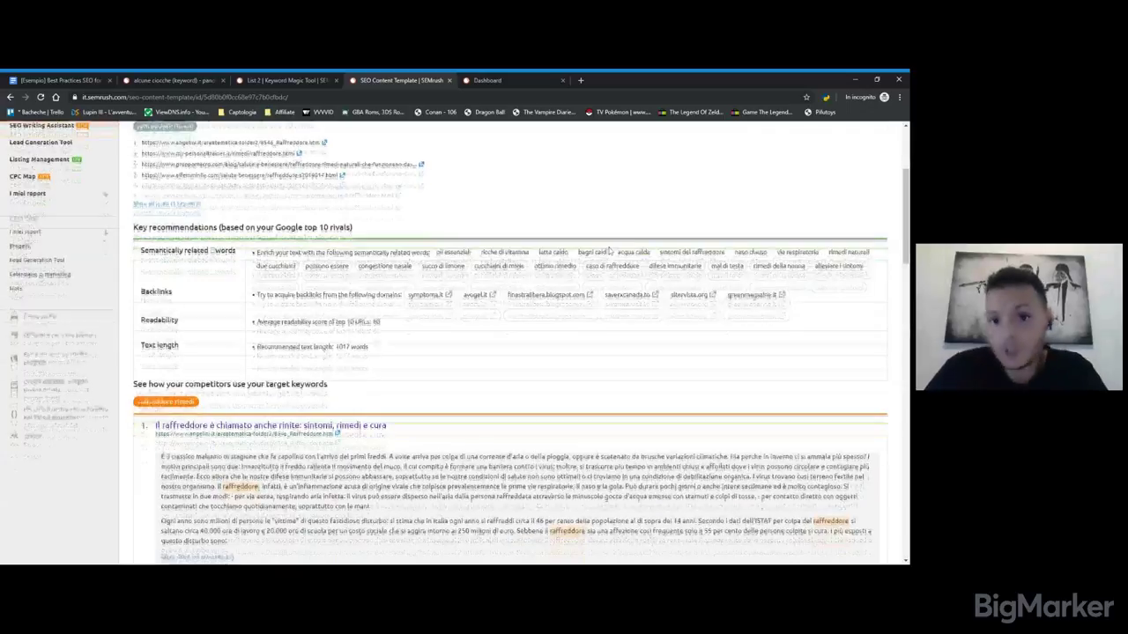
scroll(609, 250, up, 1)
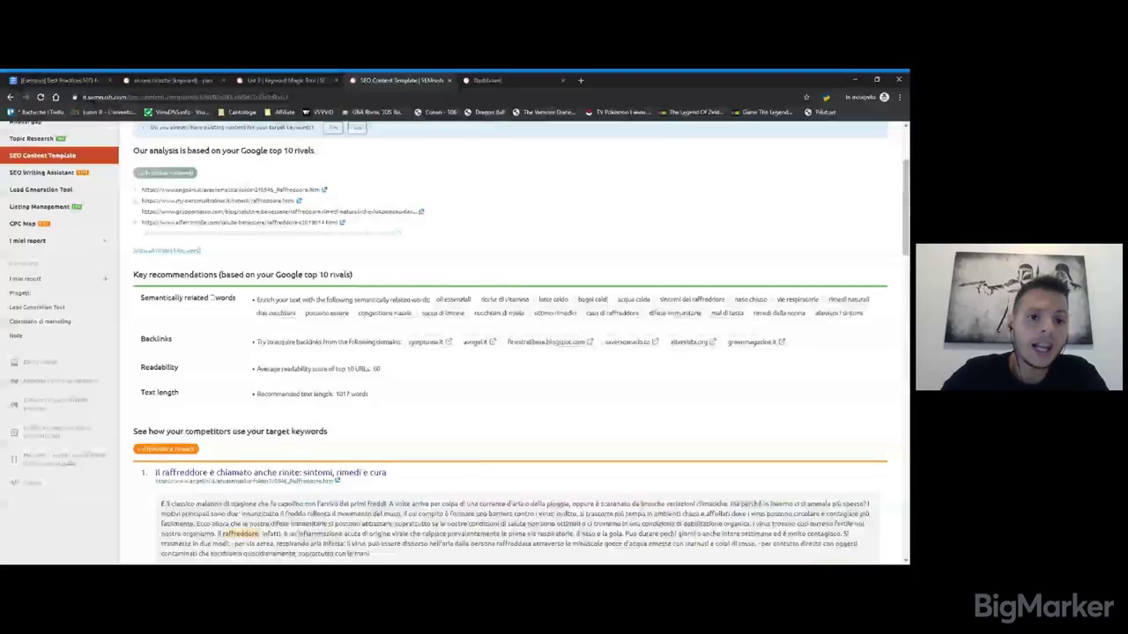
scroll(608, 250, down, 1)
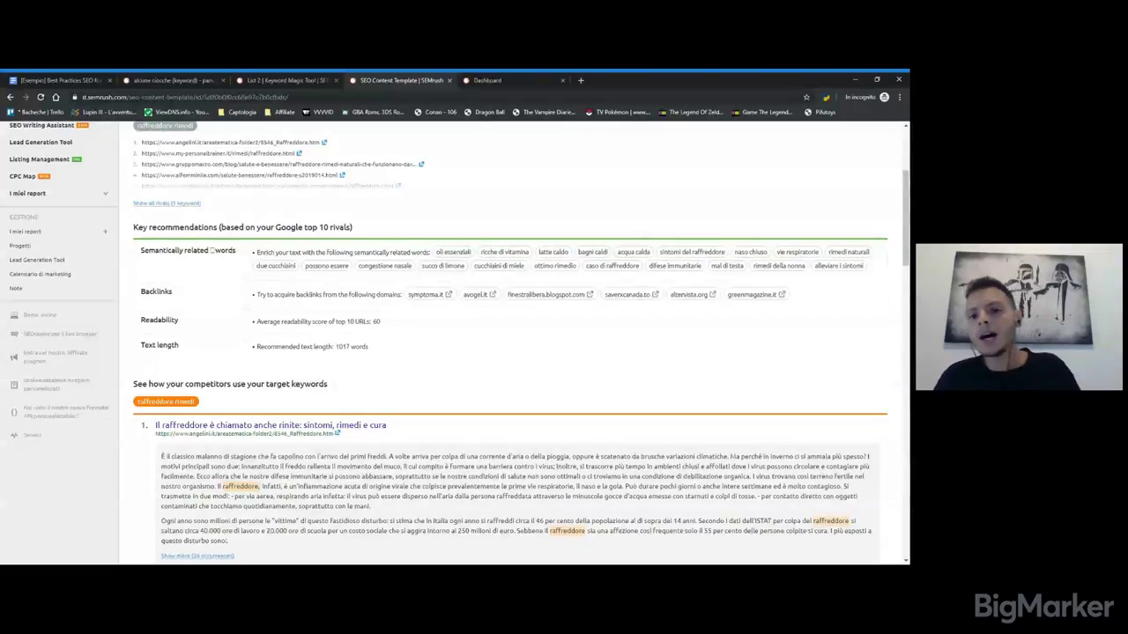
scroll(500, 202, up, 3)
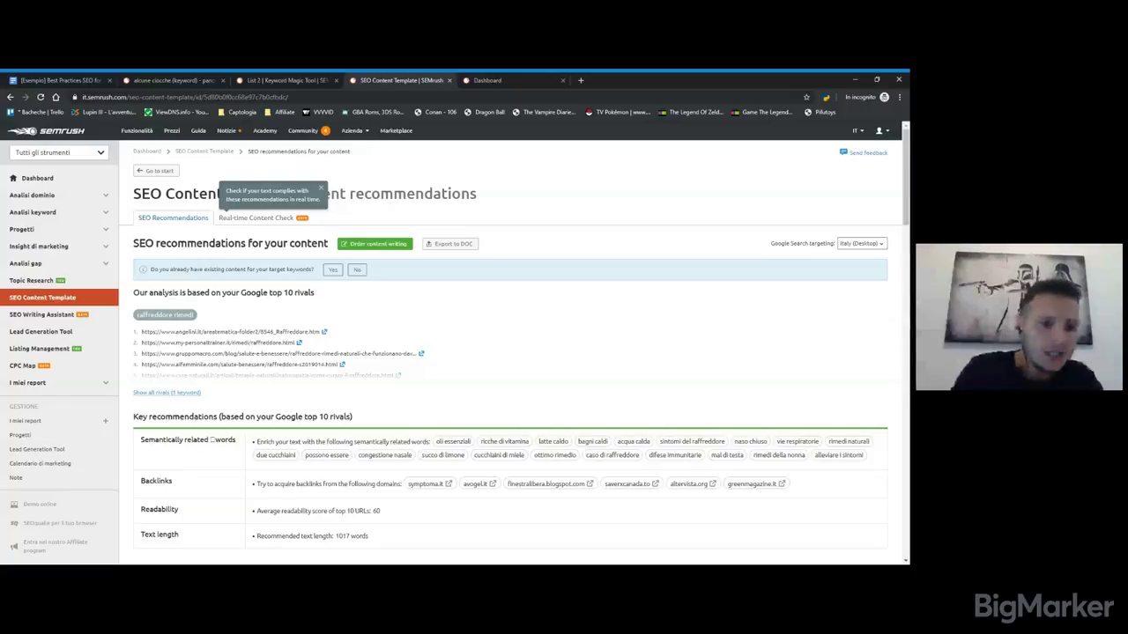
scroll(500, 202, down, 1)
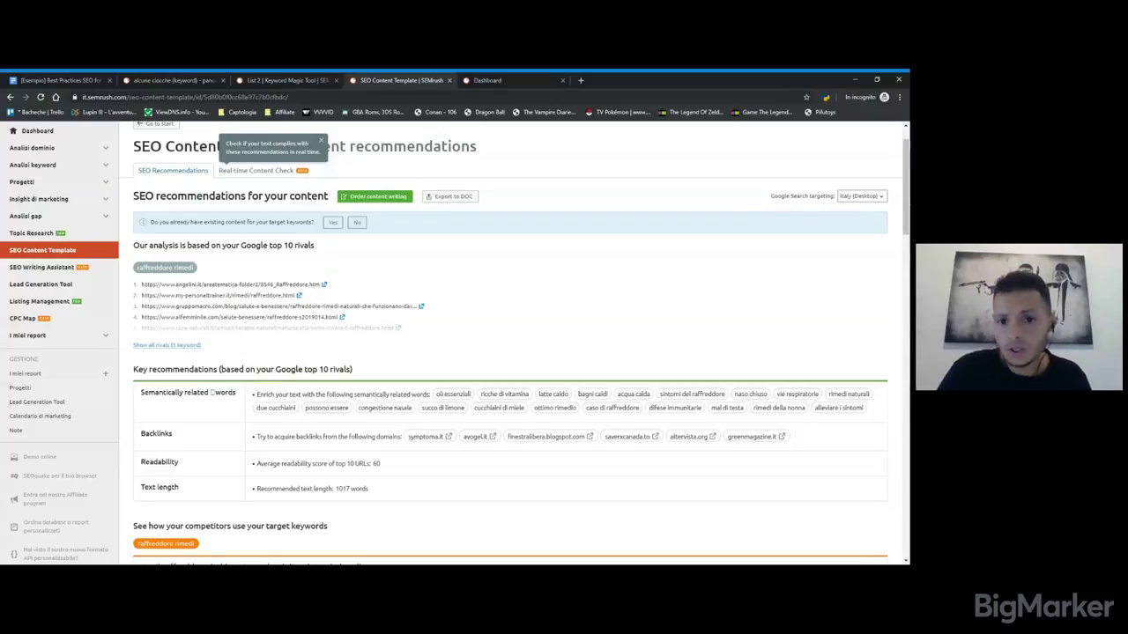
scroll(485, 239, down, 1)
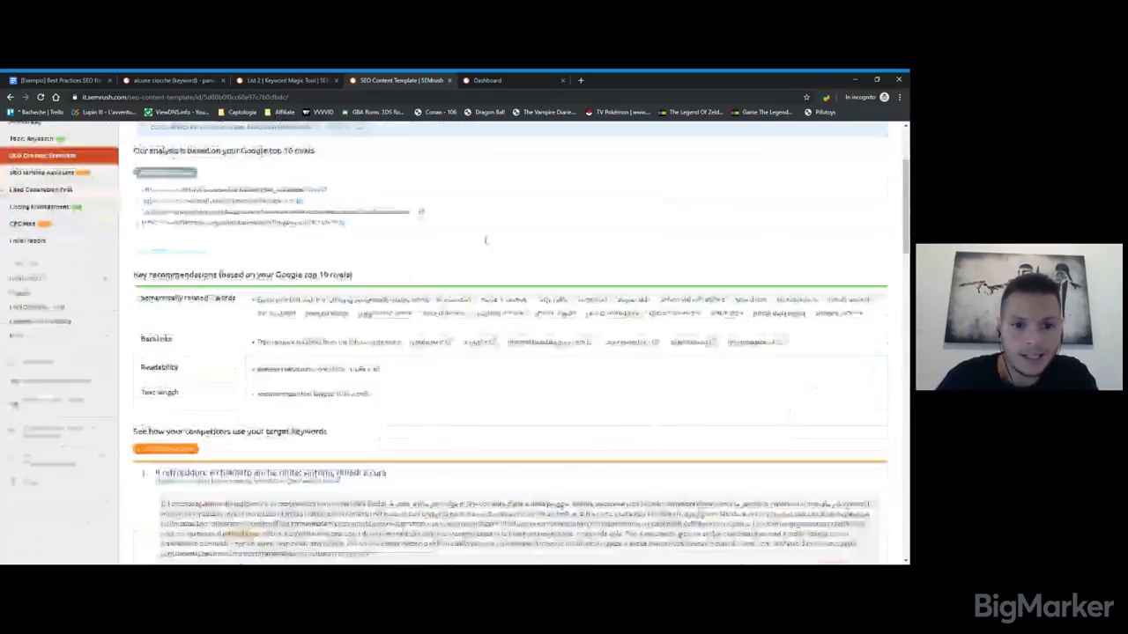
scroll(486, 239, down, 1)
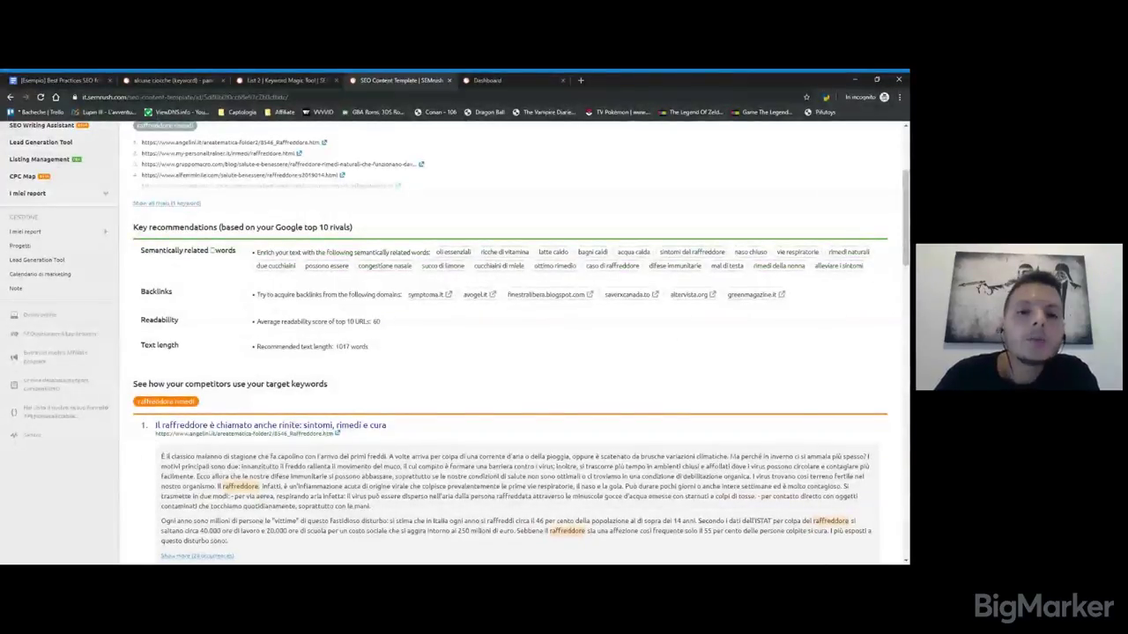
scroll(455, 341, down, 1)
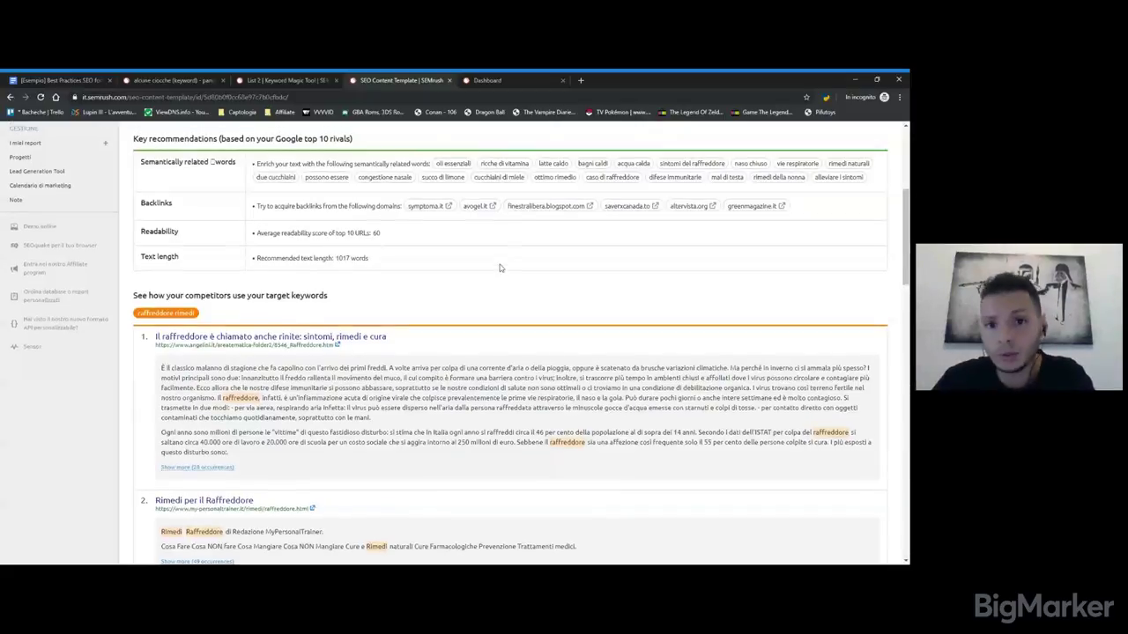
key(F5)
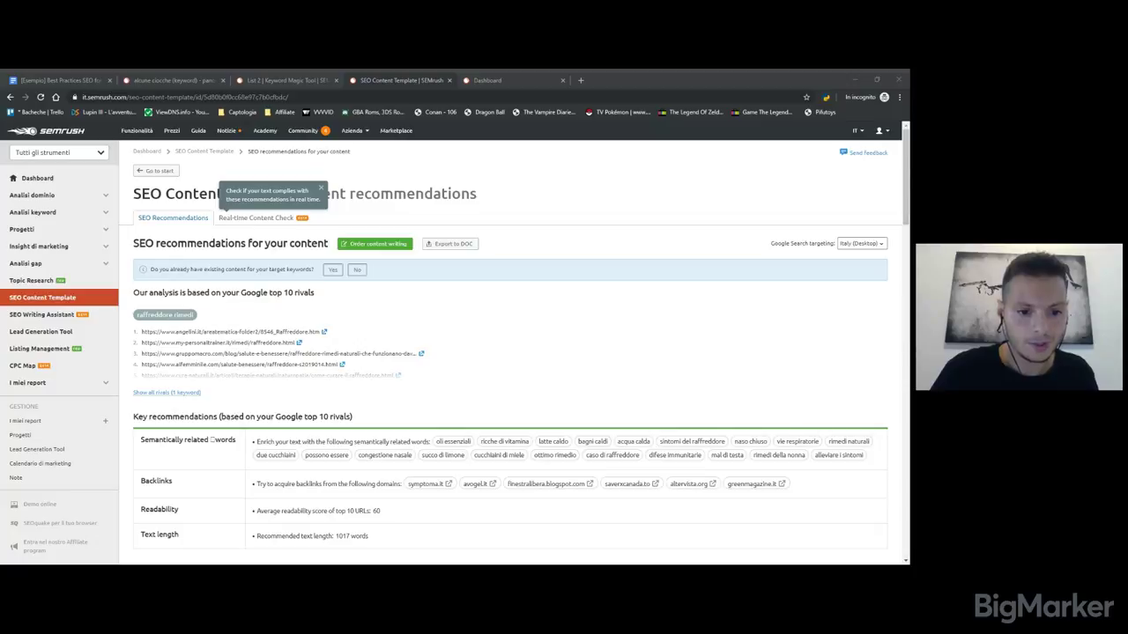
Return to the dashboard and look up the domain overview for junglam.com
click(37, 178)
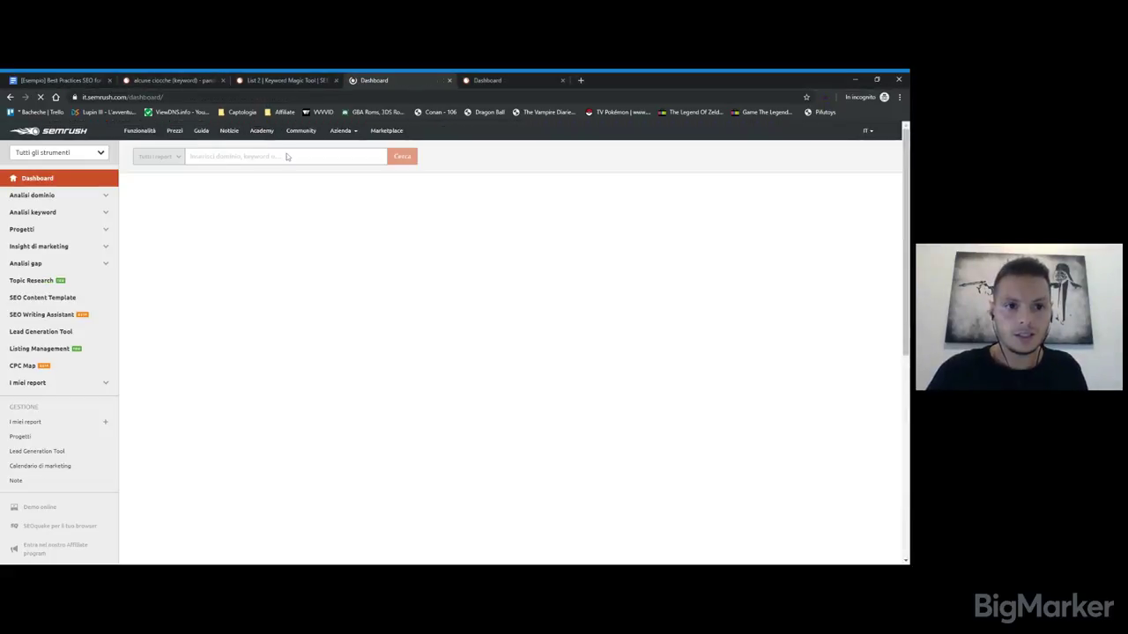
click(282, 156)
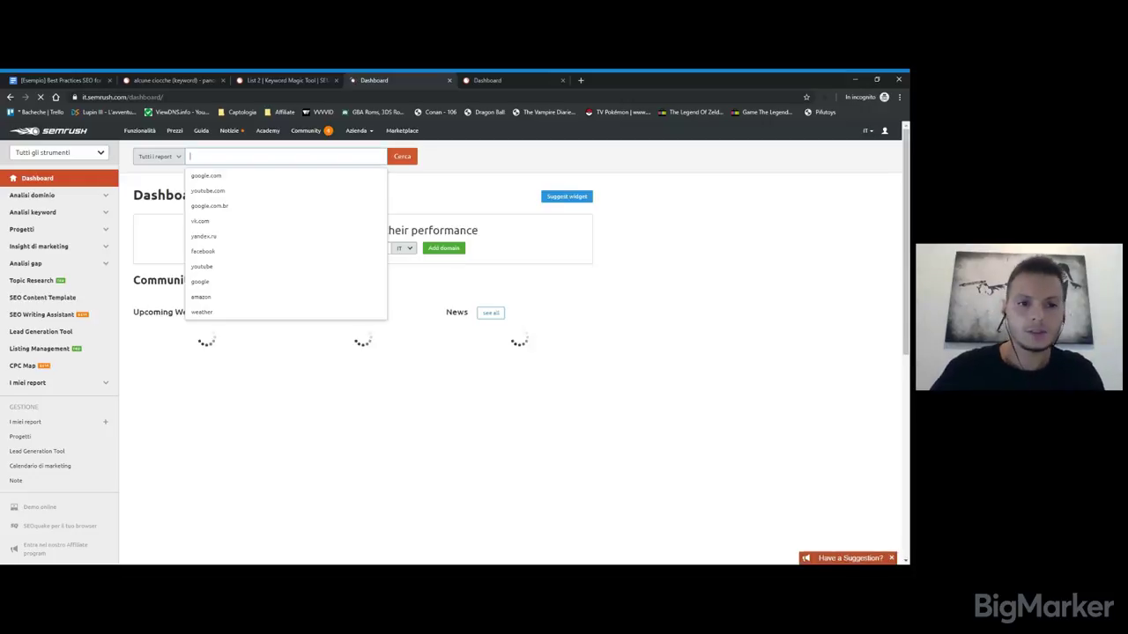
text(juanjuan.com)
key(Return)
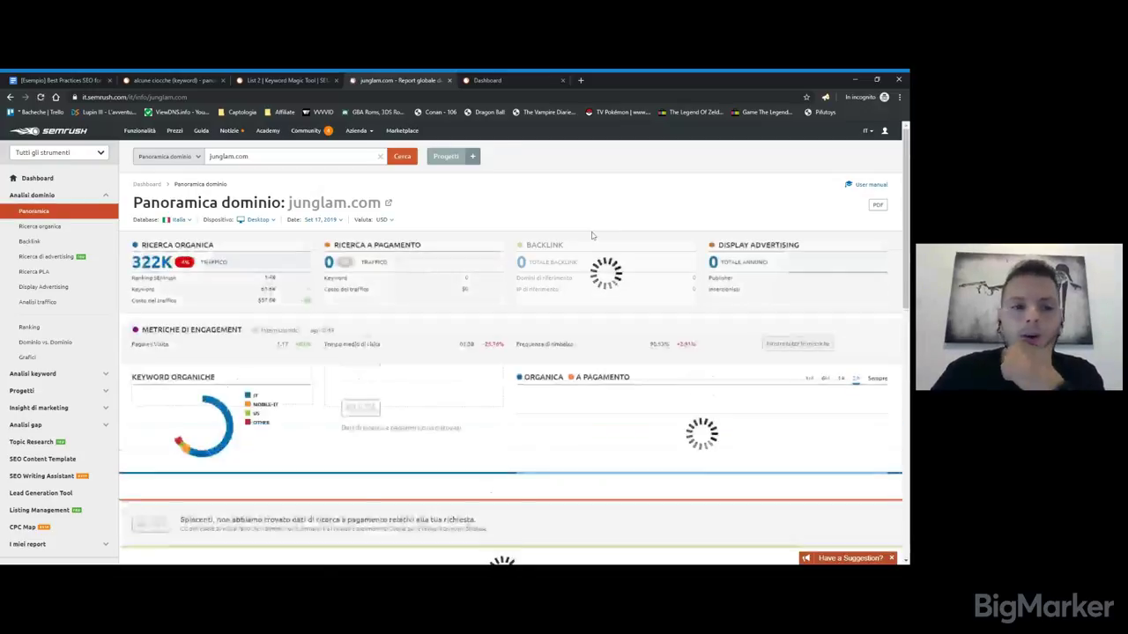
Open junglam.com's organic competitors report and examine the competitive positioning map and the list of competing domains
scroll(592, 236, down, 5)
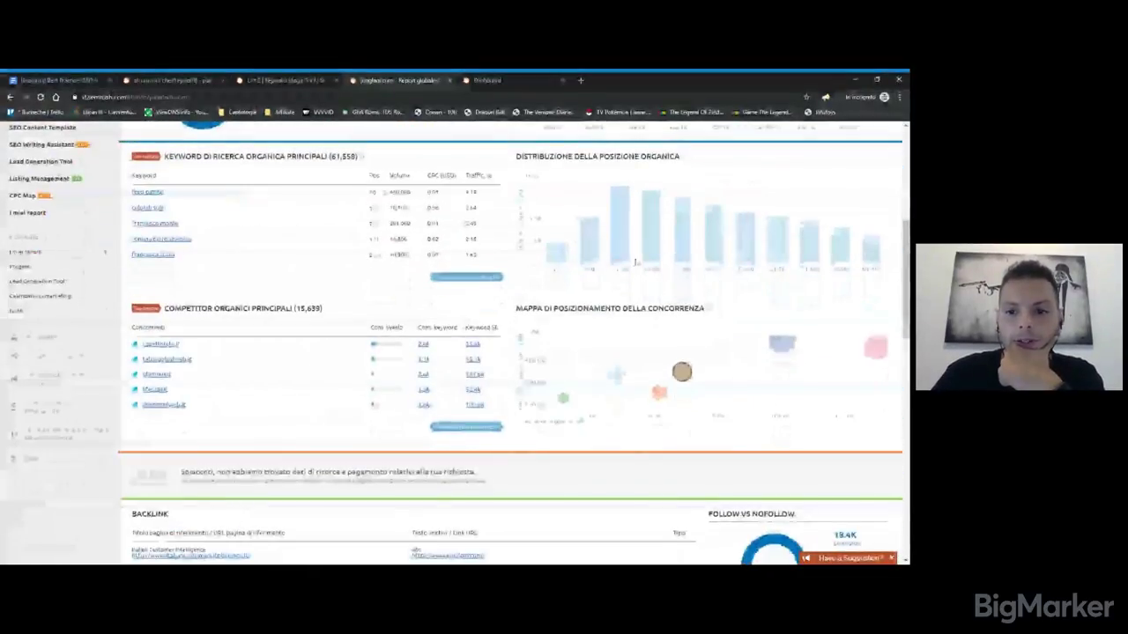
click(670, 310)
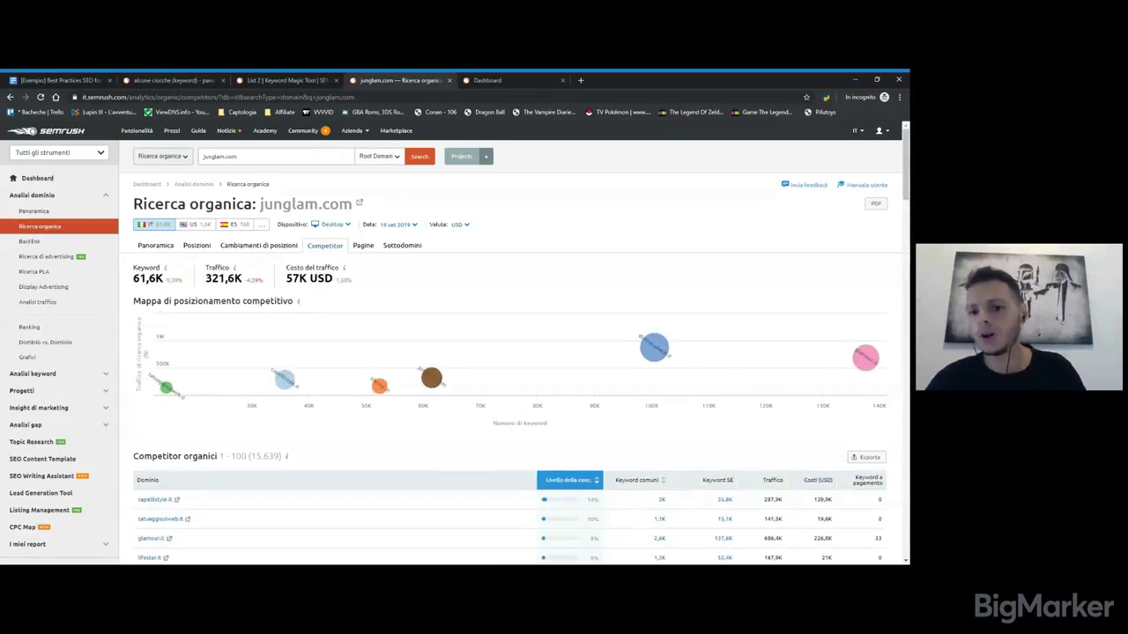
scroll(247, 285, down, 3)
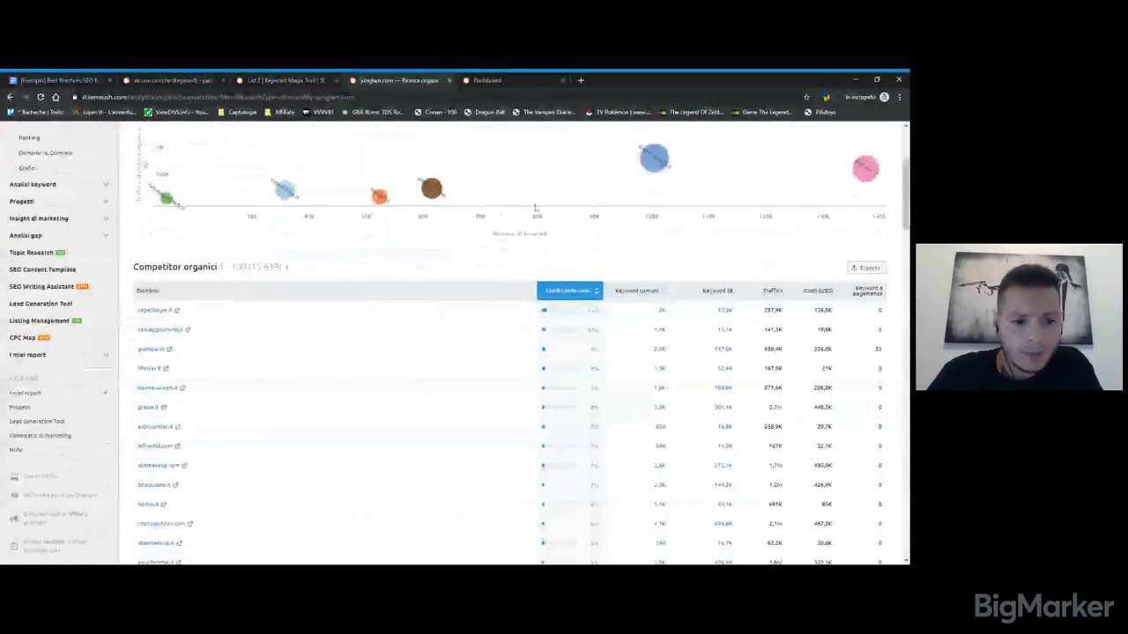
scroll(603, 246, up, 3)
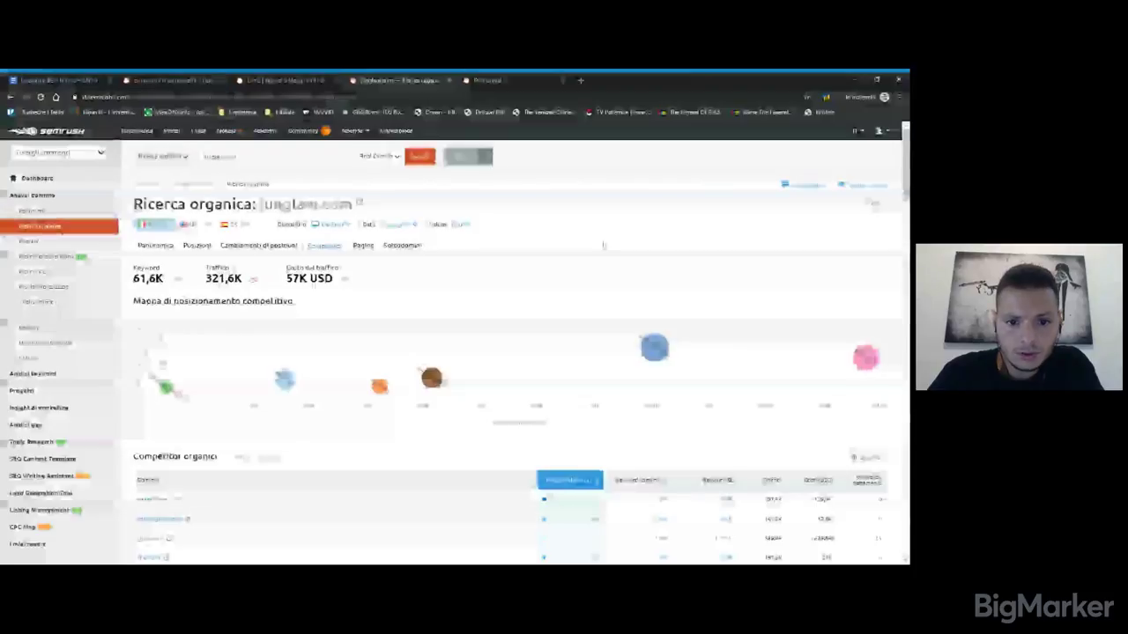
mouse_move(662, 345)
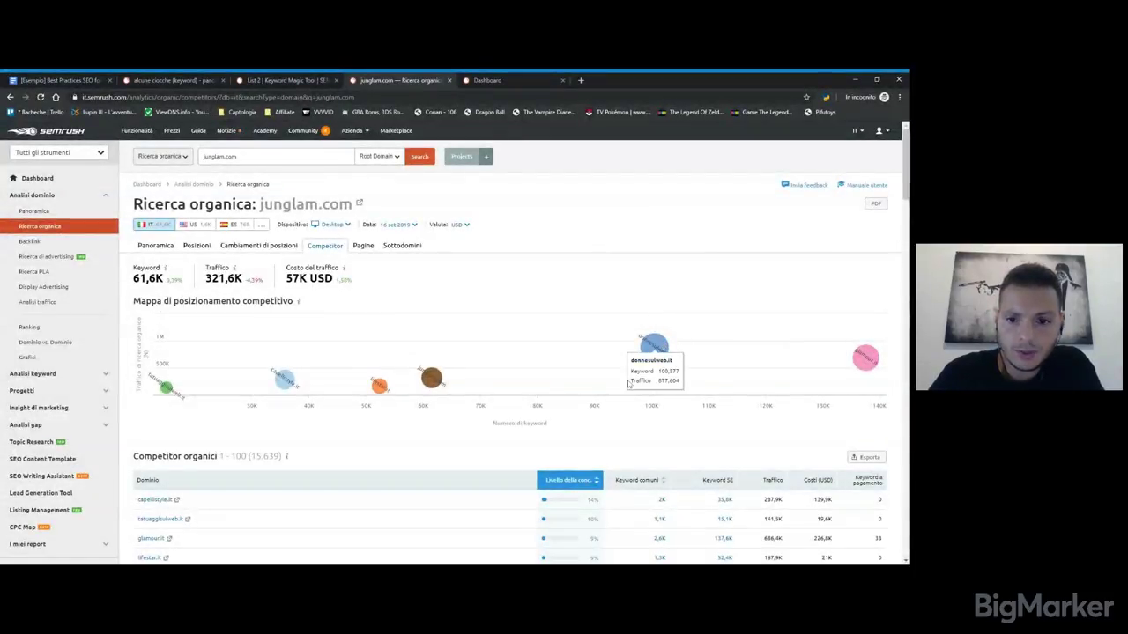
scroll(238, 341, down, 2)
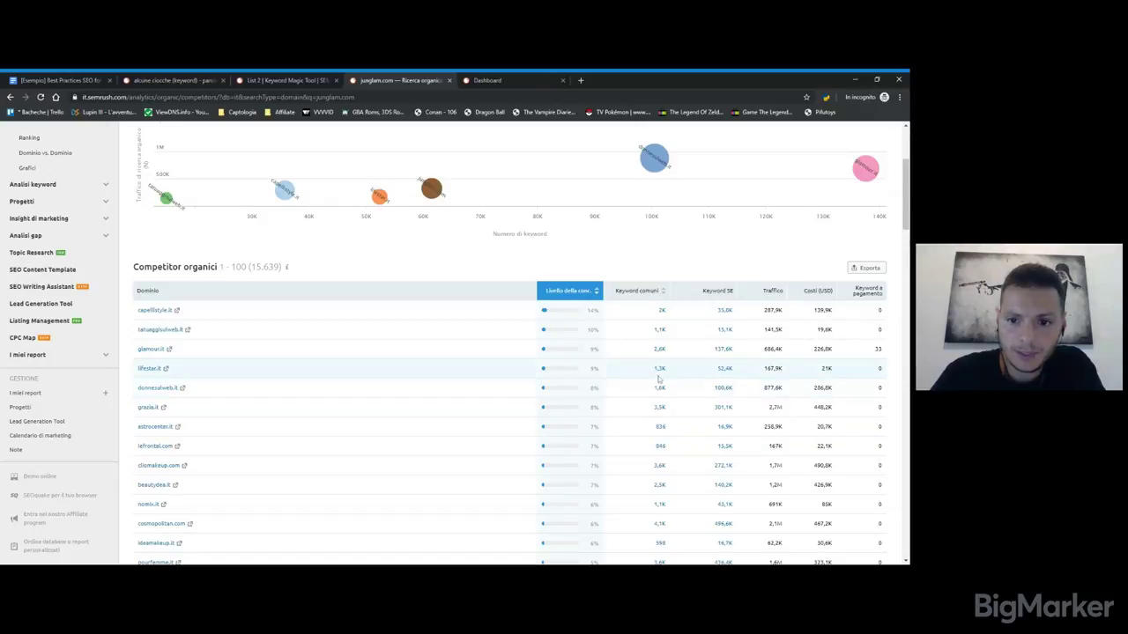
Open the organic search positions of the competitor donnesulweb.it and review its ranking keywords with their positions, volumes and URLs
click(715, 389)
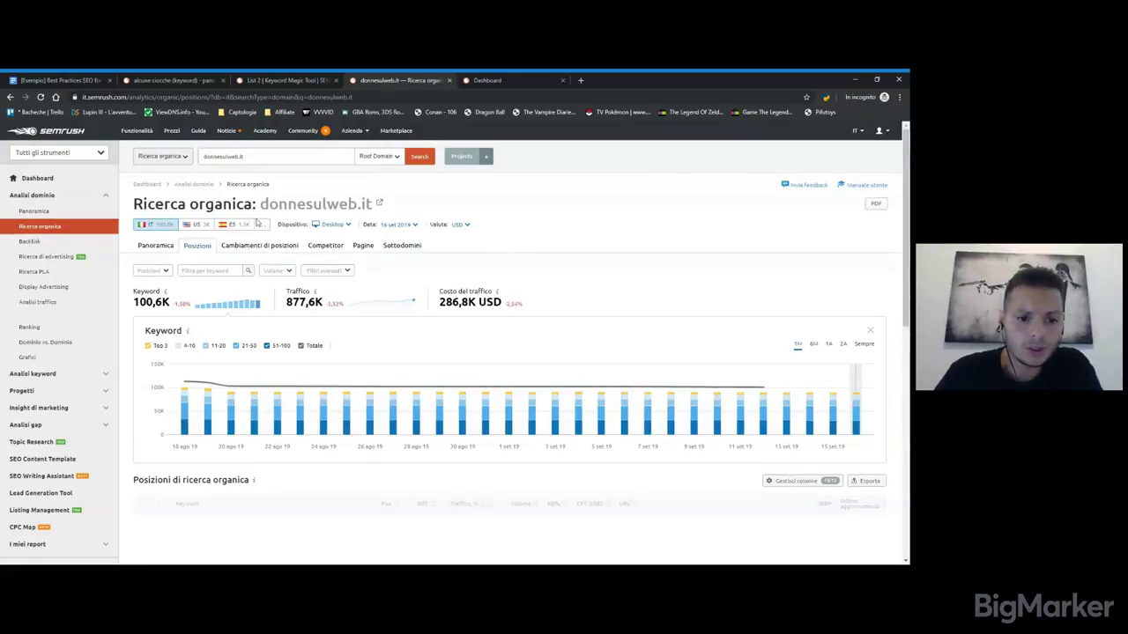
scroll(555, 286, down, 3)
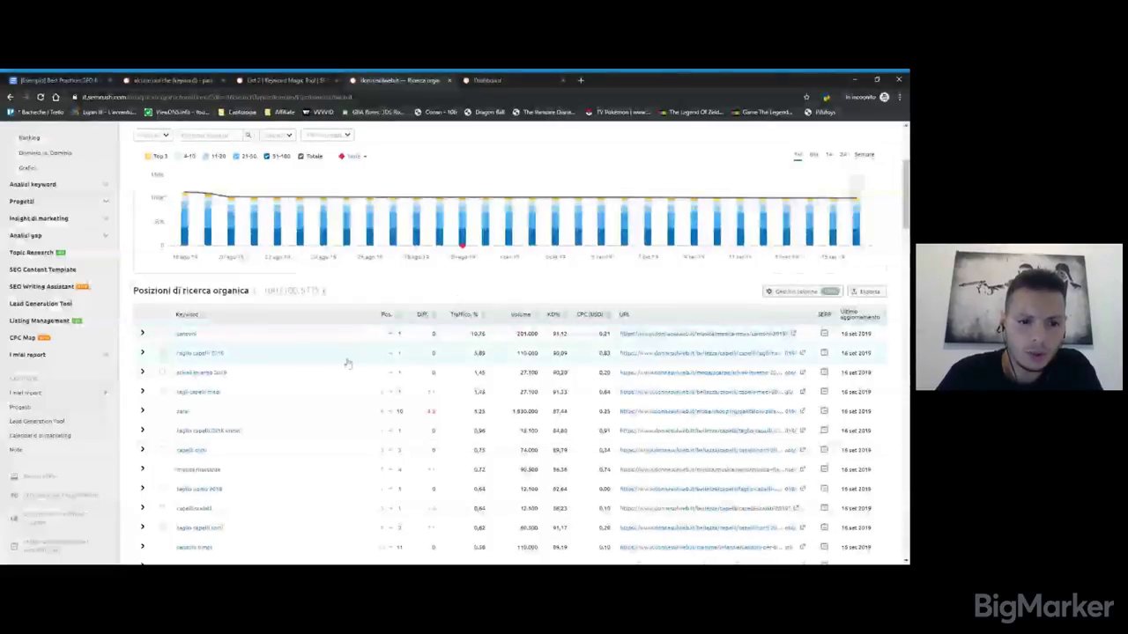
scroll(348, 370, down, 1)
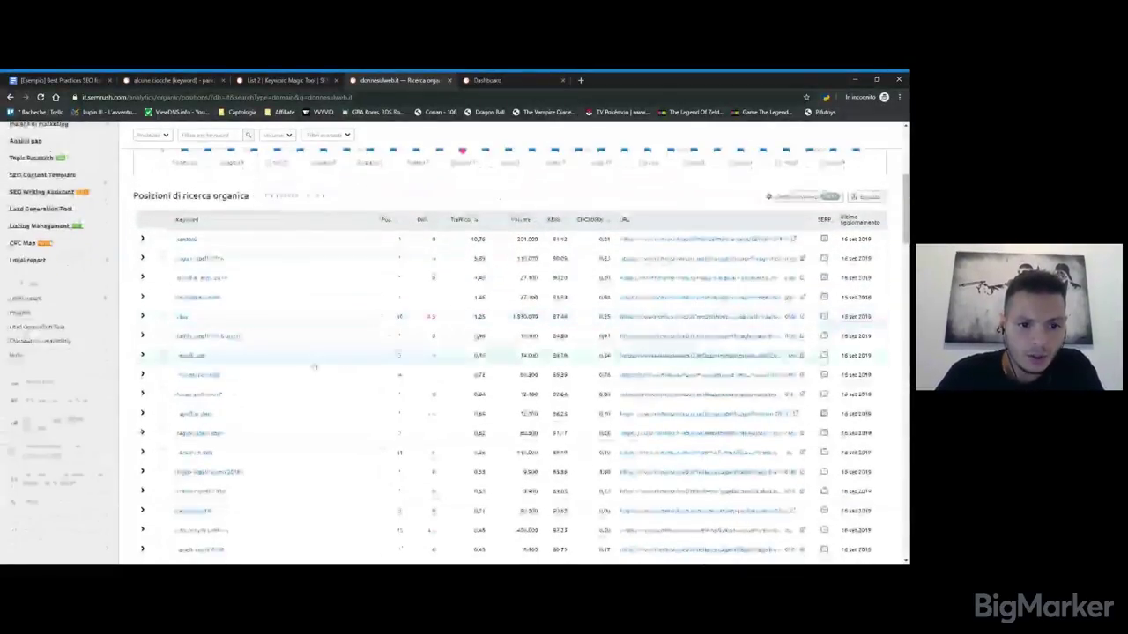
scroll(313, 365, down, 1)
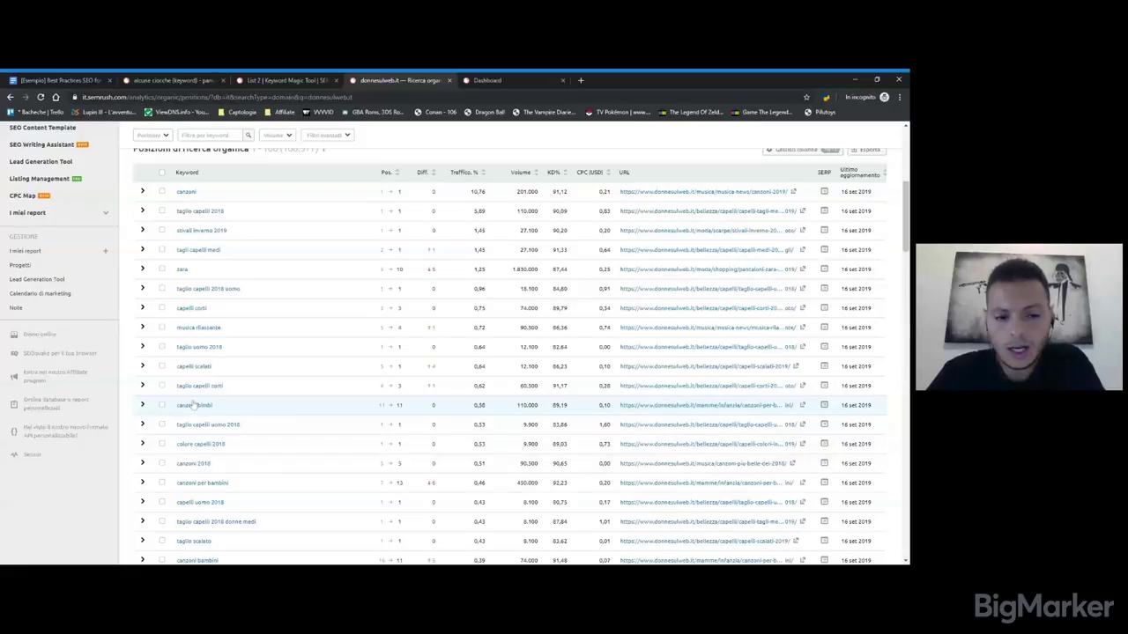
scroll(188, 408, down, 1)
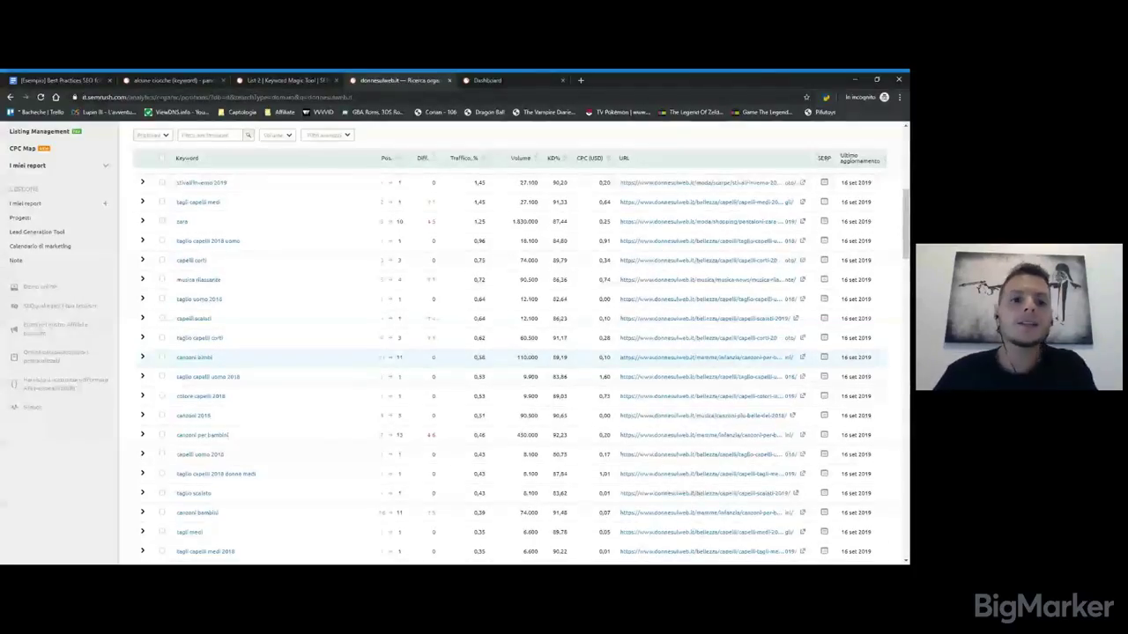
scroll(269, 318, up, 2)
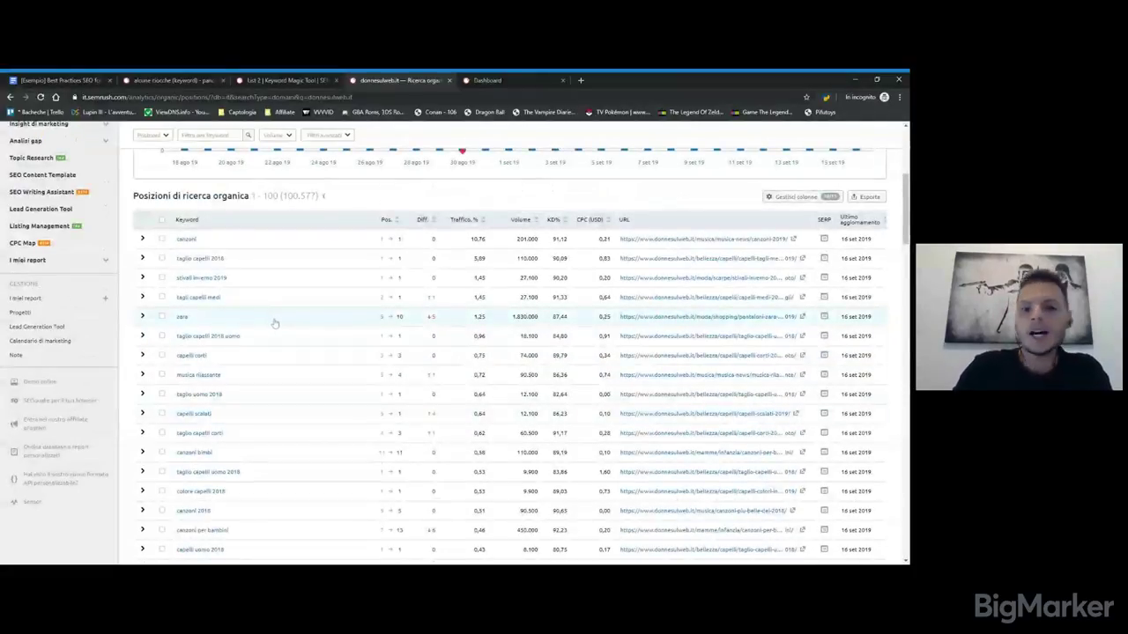
scroll(273, 323, up, 3)
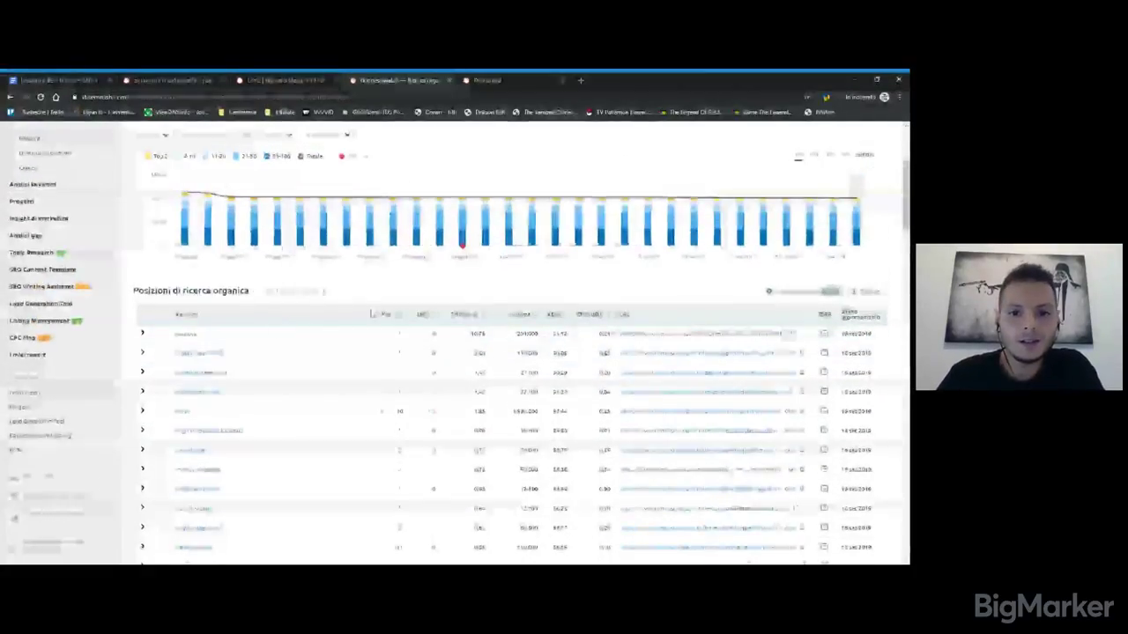
Open the organic competitors report for donnesulweb.it and view its competitive positioning map and competing domains
scroll(418, 303, up, 1)
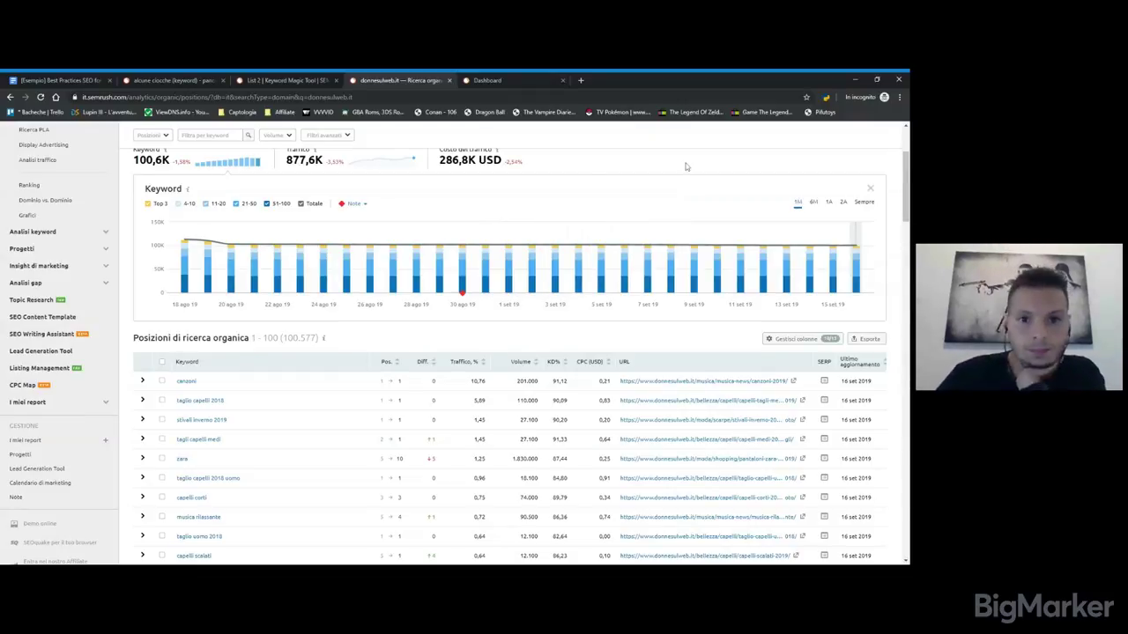
scroll(504, 304, down, 1)
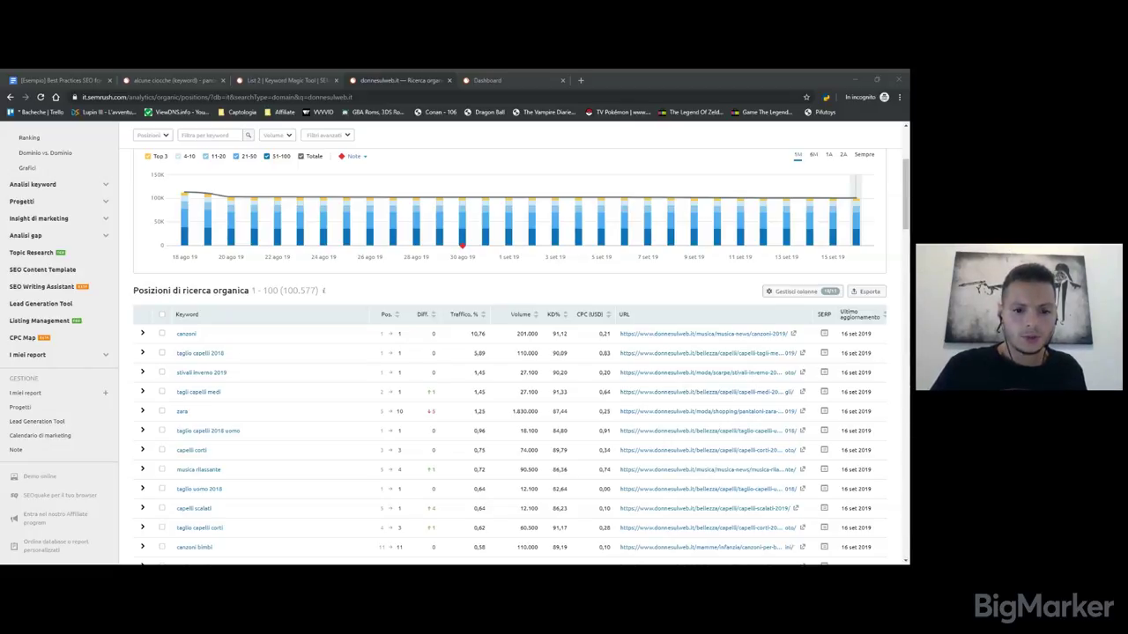
click(282, 501)
scroll(322, 291, up, 1)
scroll(325, 293, up, 3)
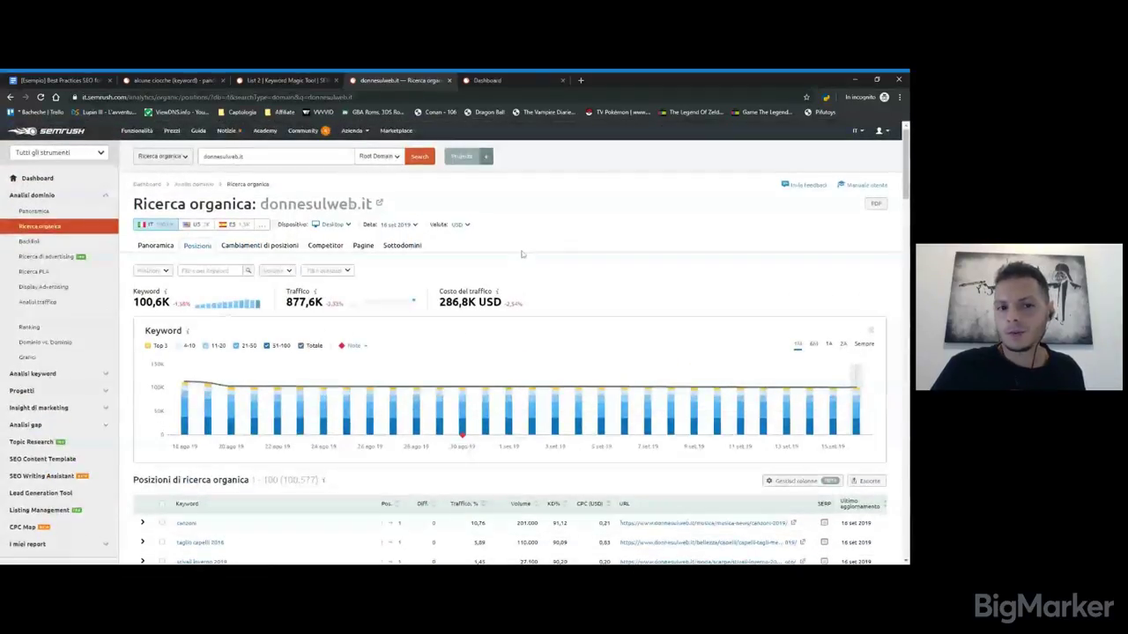
click(325, 244)
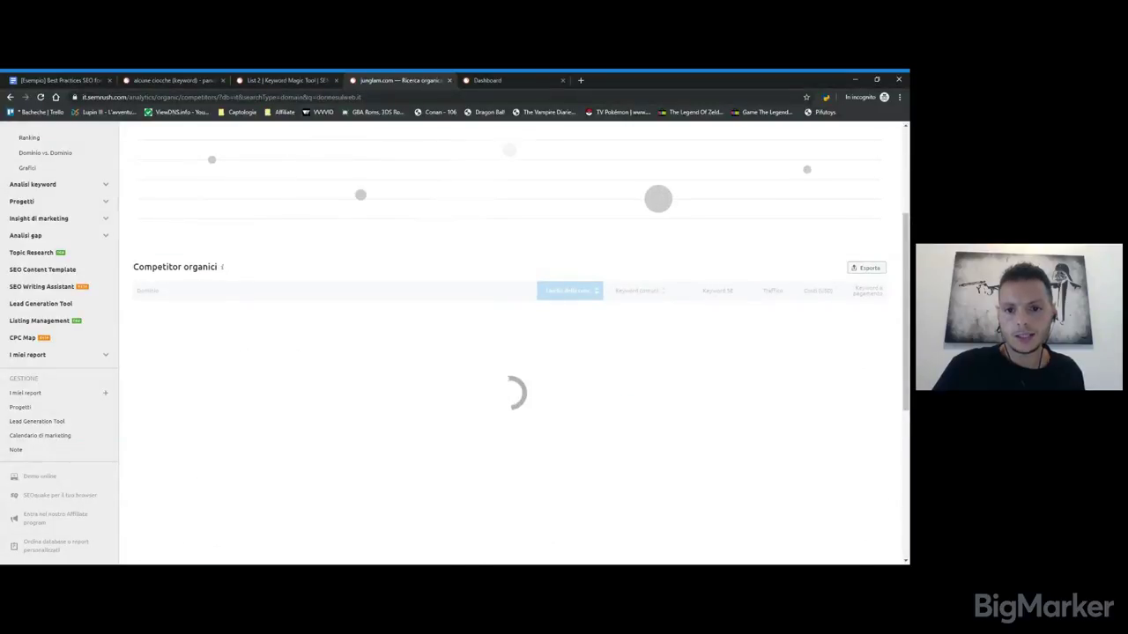
scroll(521, 258, up, 2)
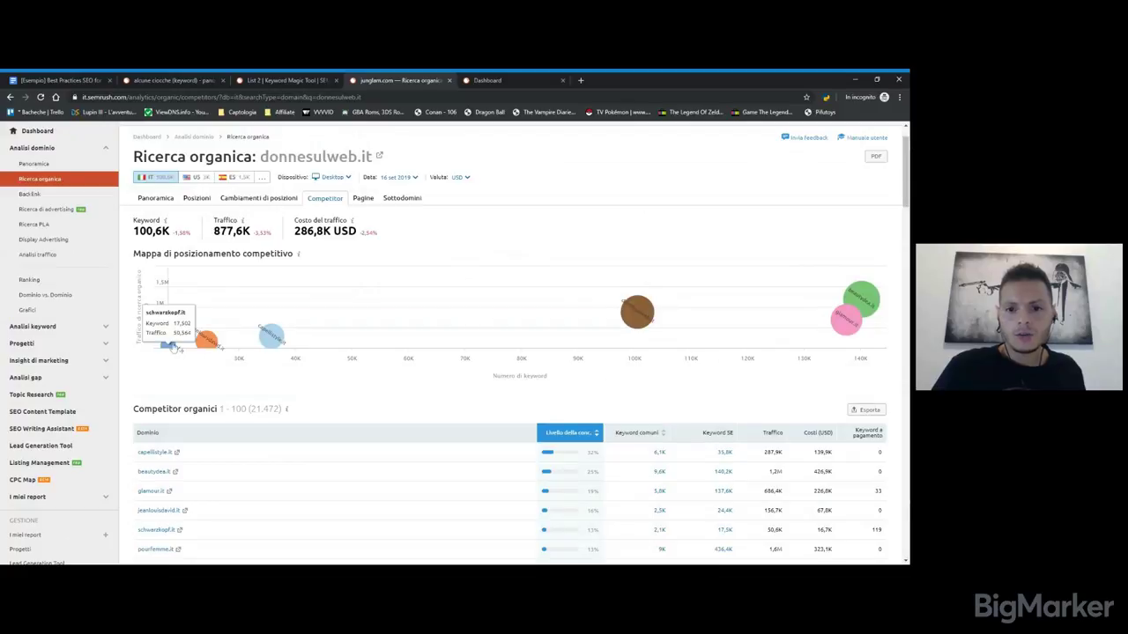
Look up junglam.com in the organic competitors report and review its competing domains with their common keywords and traffic
scroll(199, 353, up, 1)
click(256, 156)
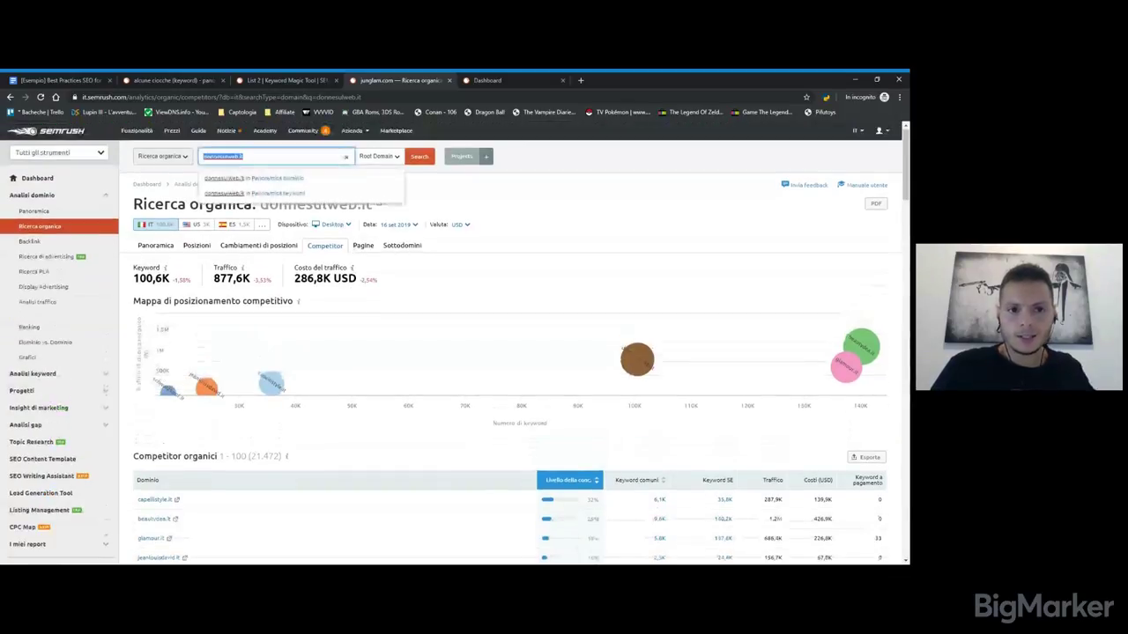
text(junglam.com)
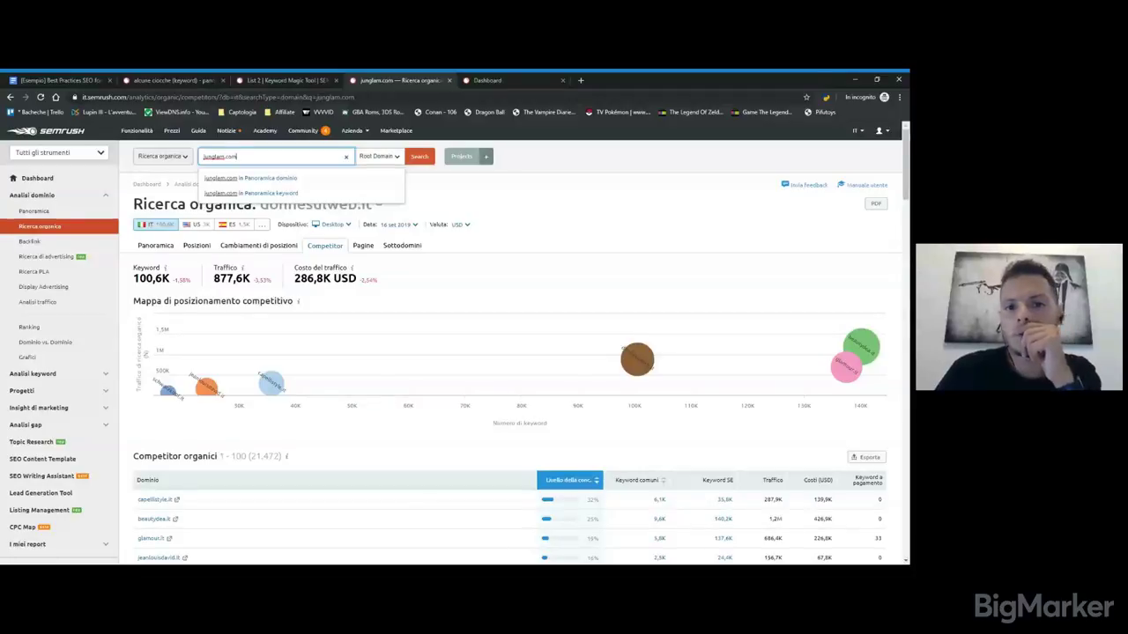
key(Return)
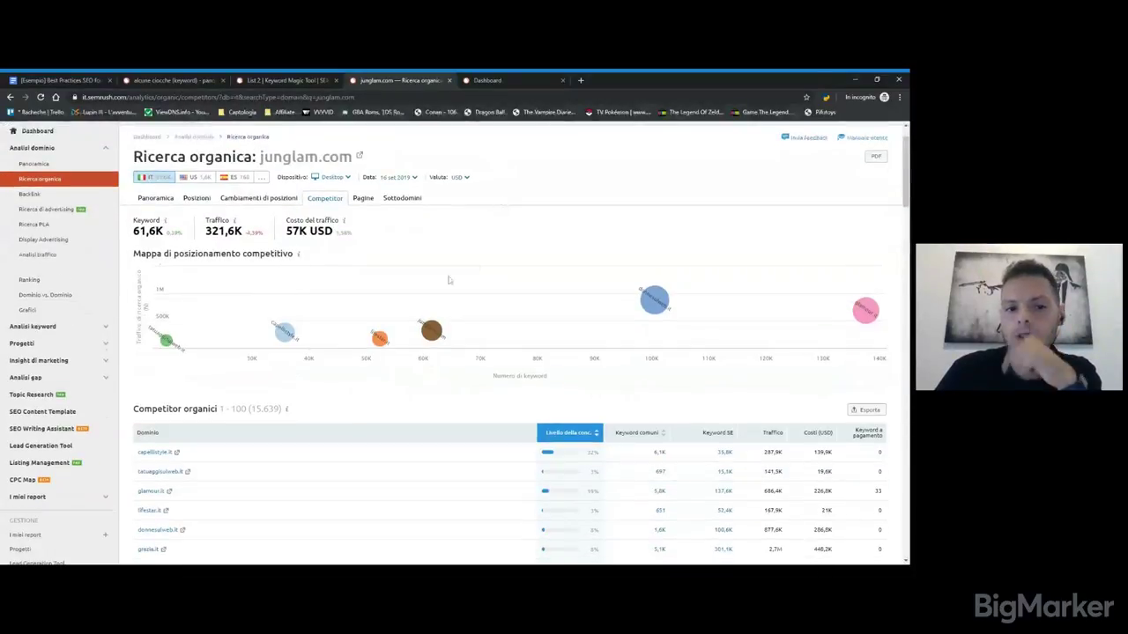
scroll(286, 348, down, 3)
scroll(285, 346, down, 3)
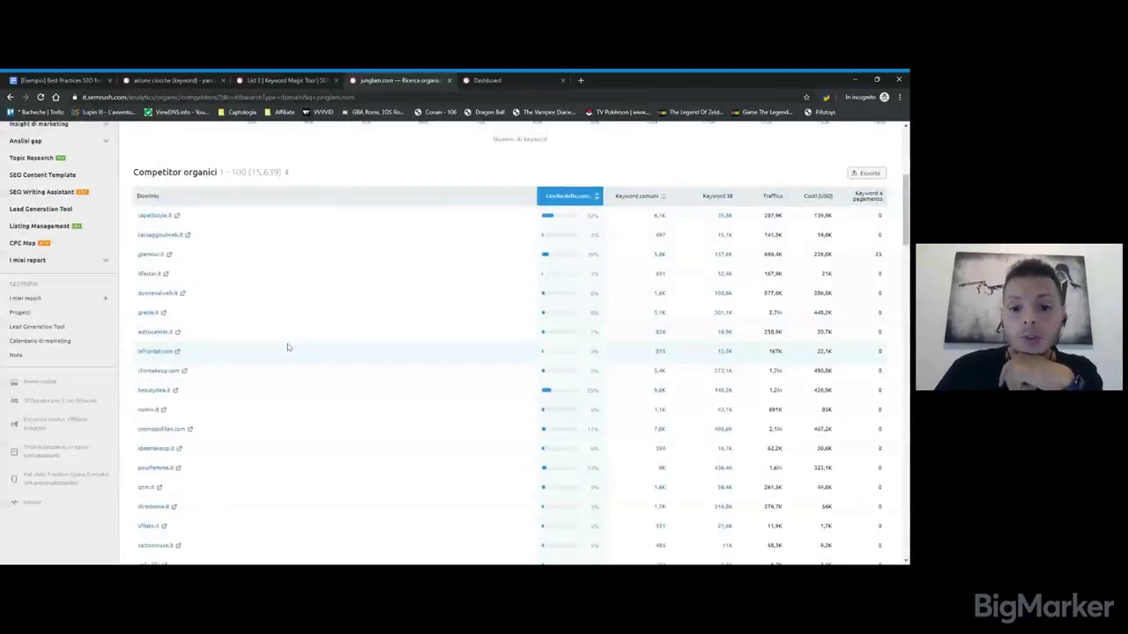
scroll(287, 346, down, 3)
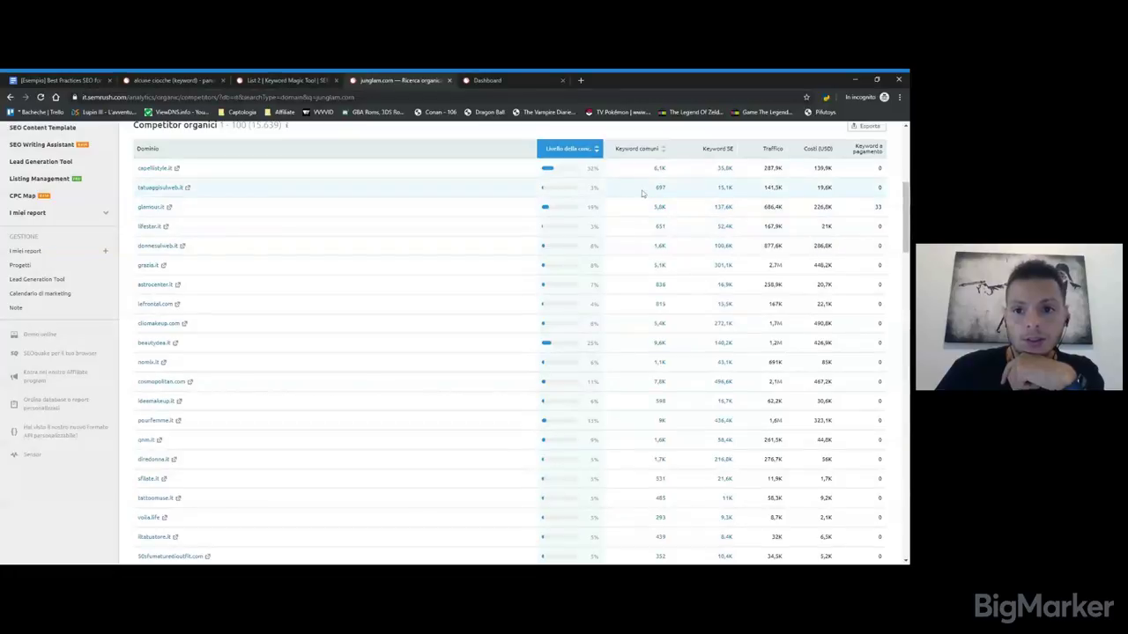
Open the keyword gap comparison of the common keywords between junglam.com and tatuaggisulweb.it and check their volumes and the compared domains
click(662, 192)
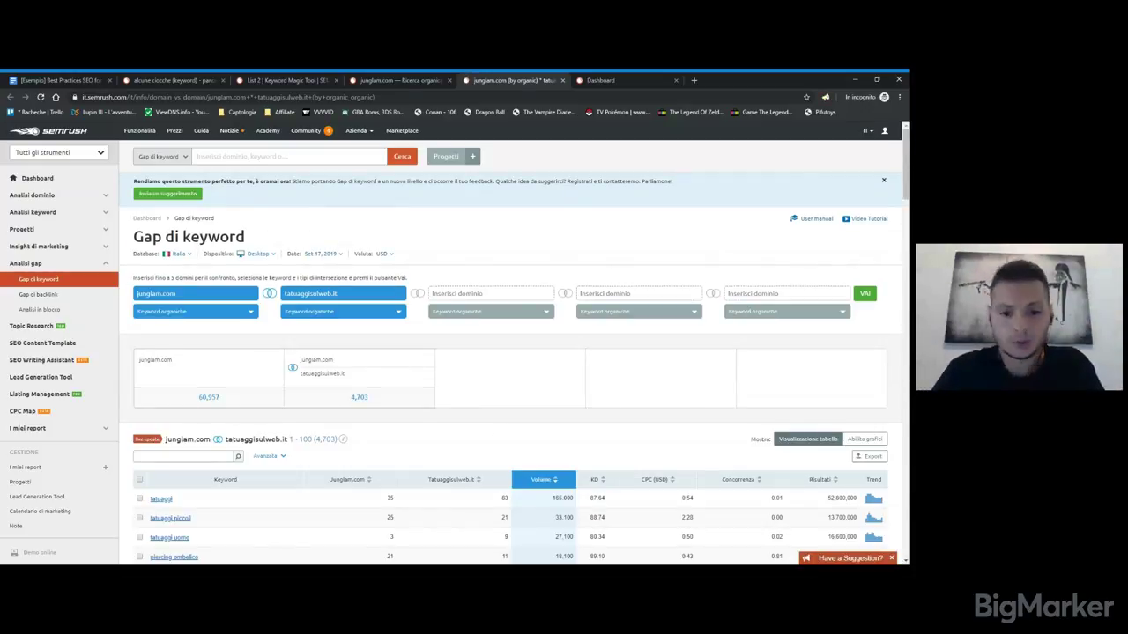
scroll(597, 305, down, 3)
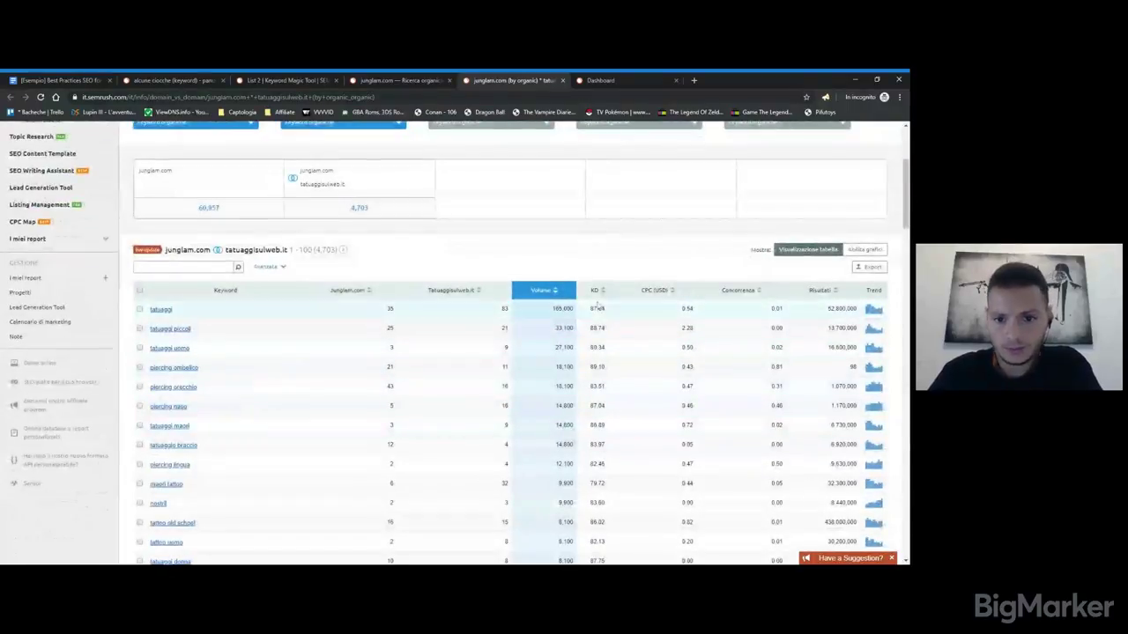
scroll(555, 324, down, 1)
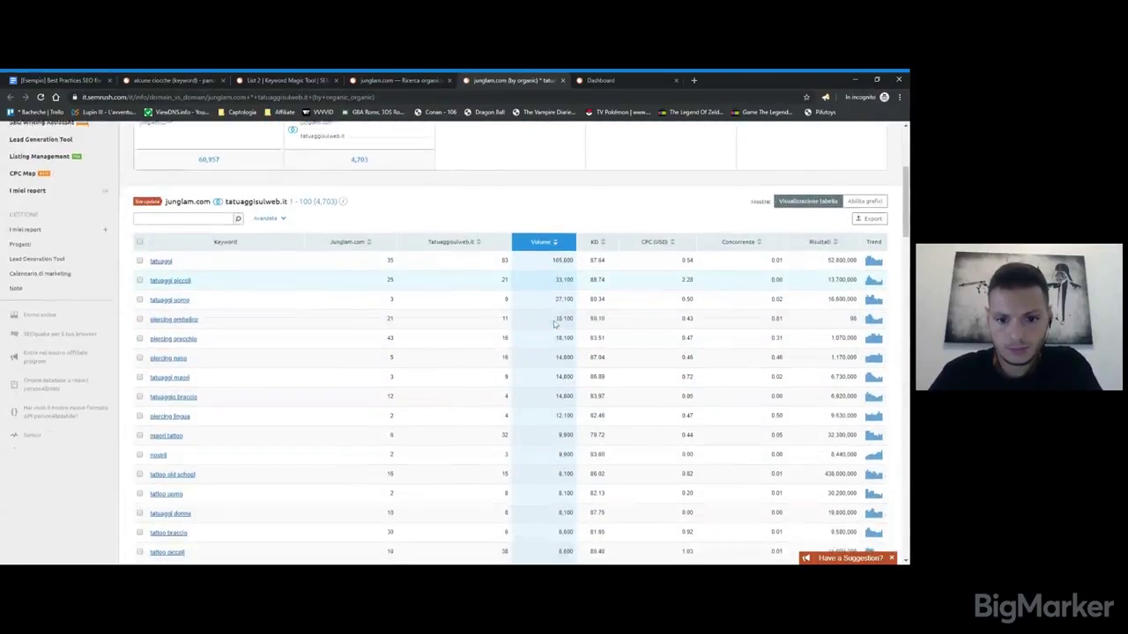
scroll(555, 324, down, 2)
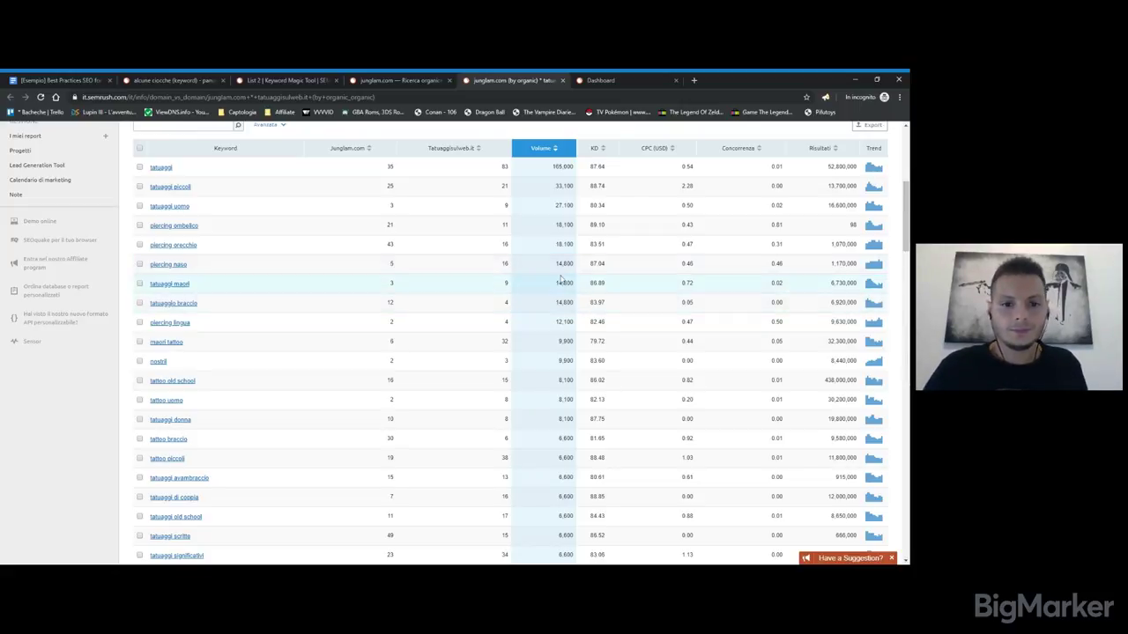
scroll(560, 279, up, 3)
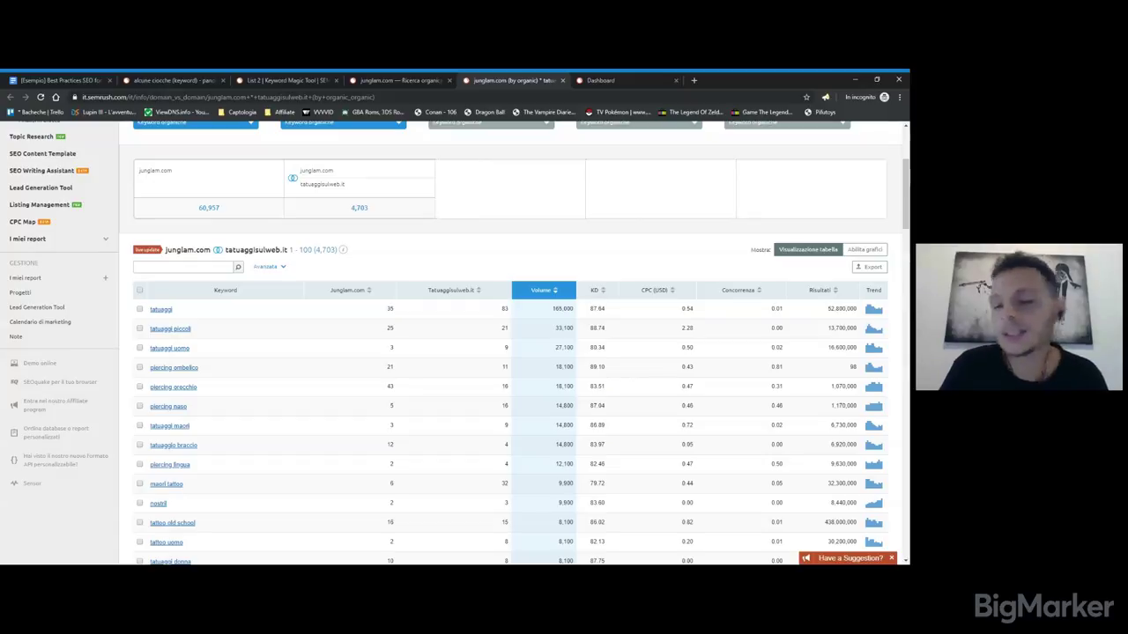
scroll(567, 258, up, 3)
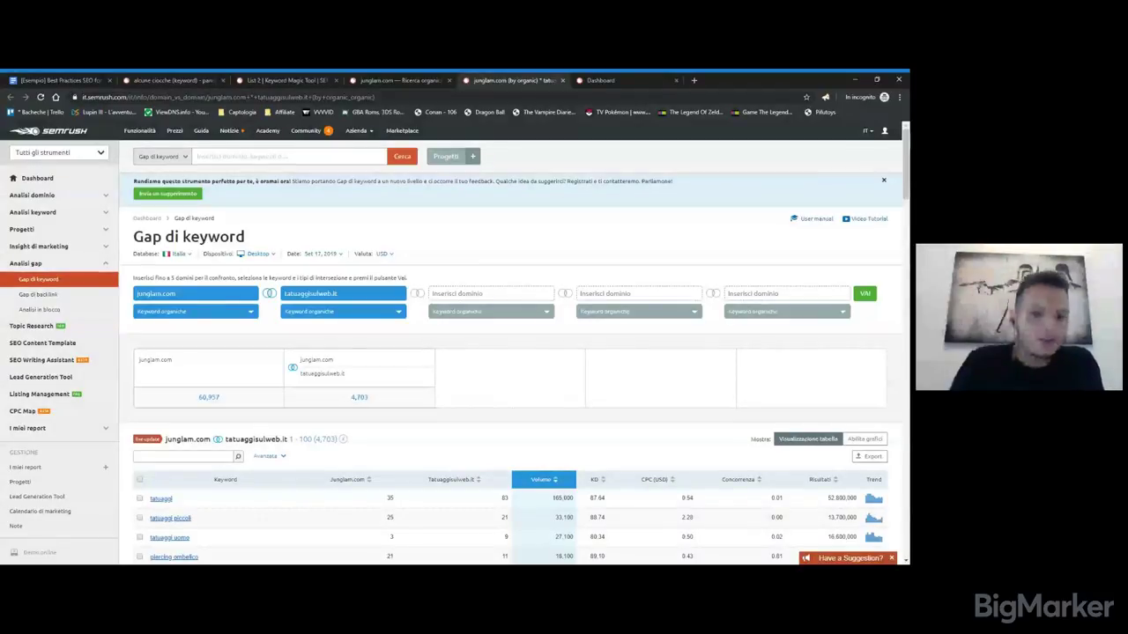
Examine the shared tattoo and piercing keywords, comparing both domains' rankings, search volume and keyword difficulty down the list
scroll(250, 372, down, 3)
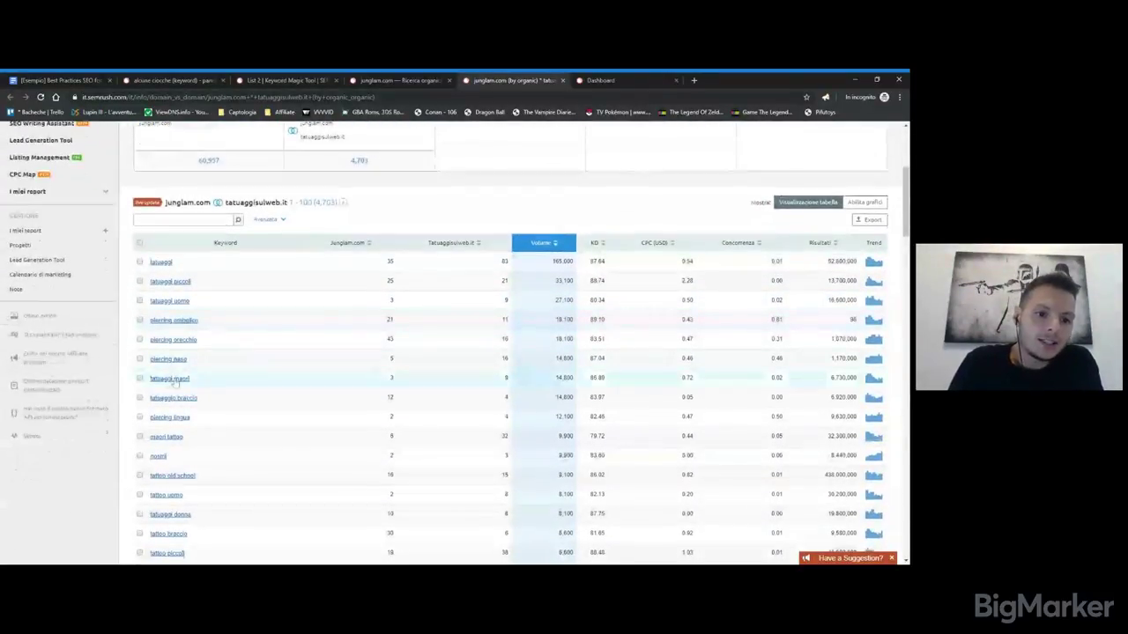
scroll(229, 339, down, 1)
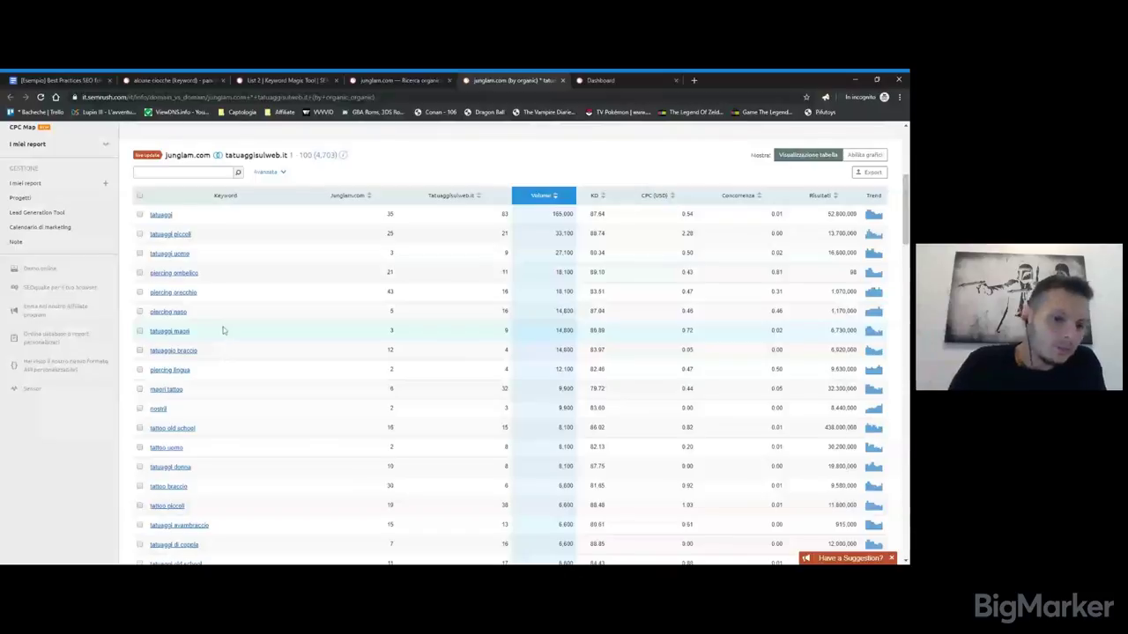
scroll(221, 327, down, 3)
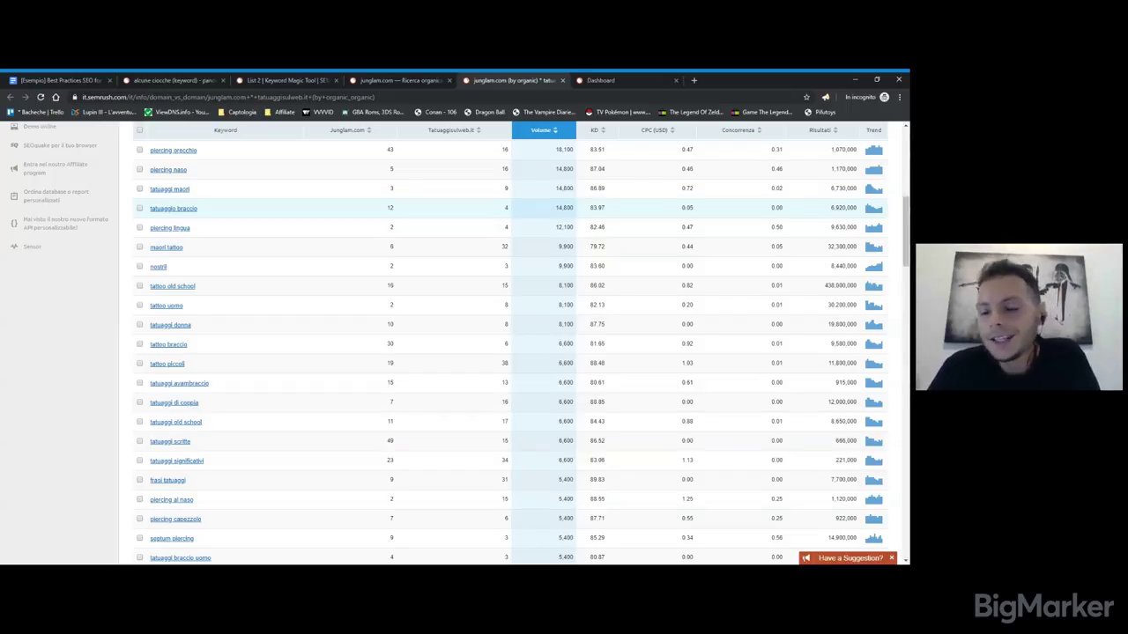
scroll(213, 208, up, 1)
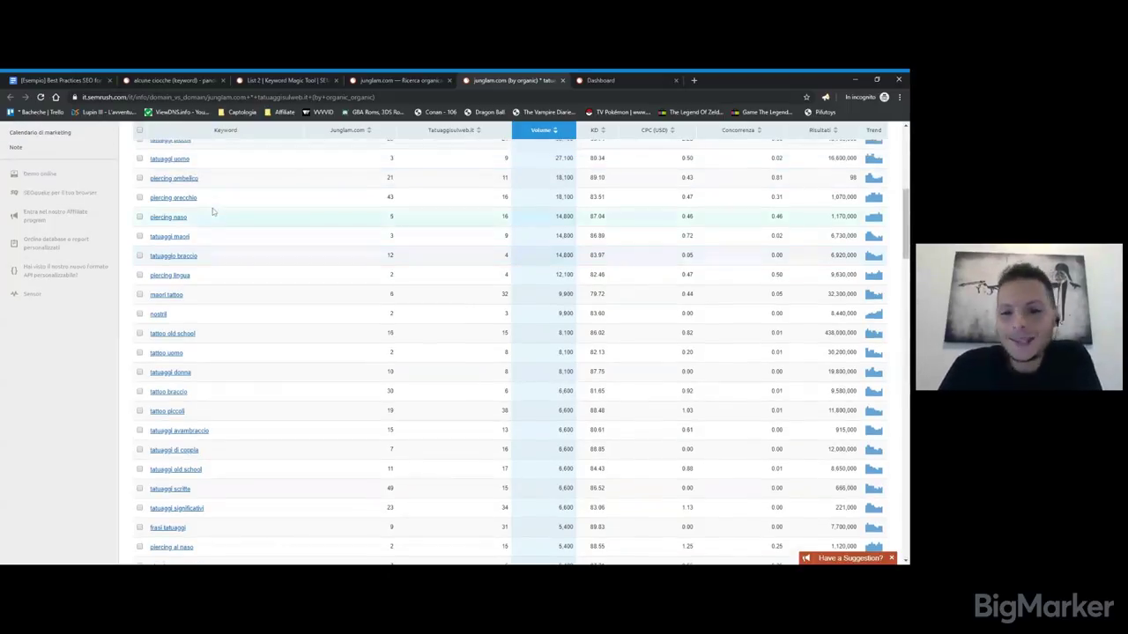
scroll(212, 208, up, 2)
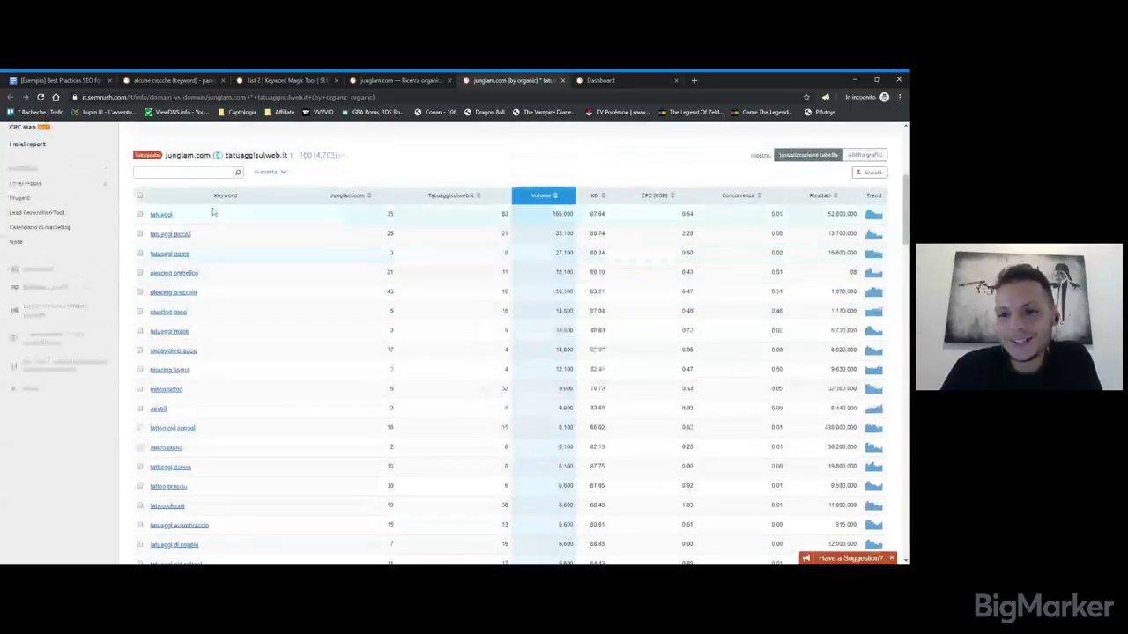
scroll(423, 277, up, 3)
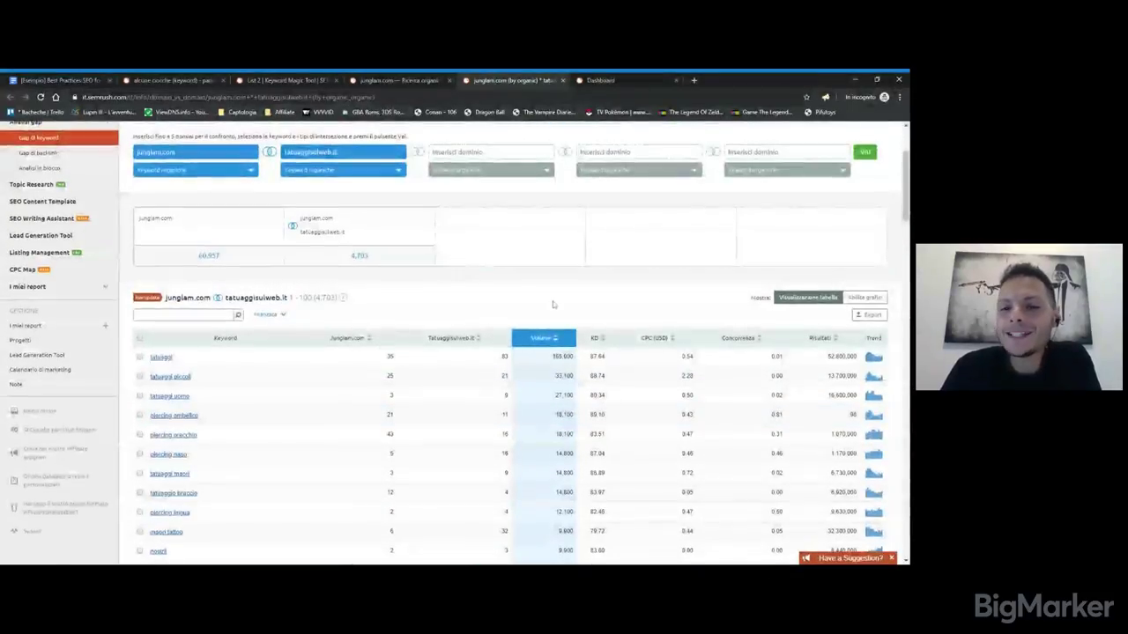
scroll(553, 304, up, 3)
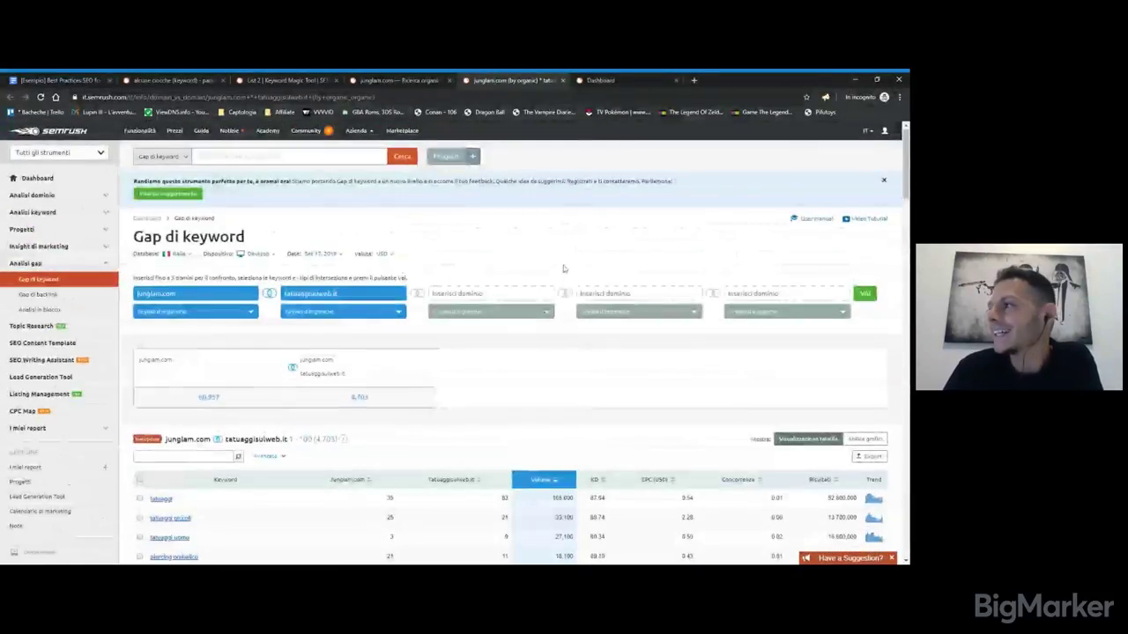
scroll(563, 268, down, 1)
scroll(564, 269, down, 5)
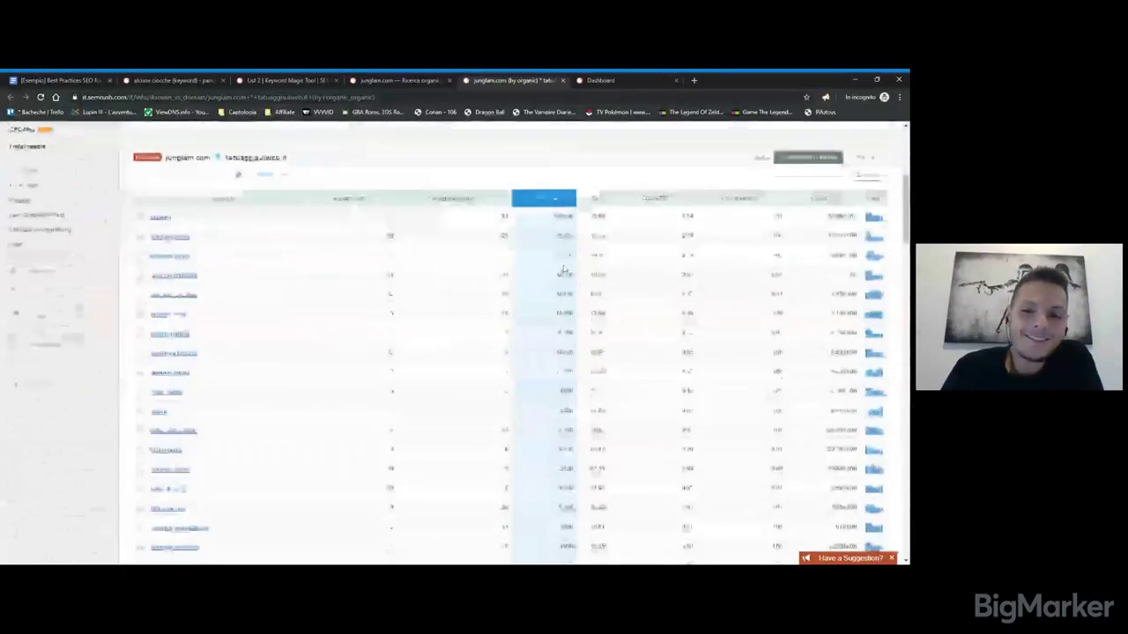
scroll(250, 270, down, 2)
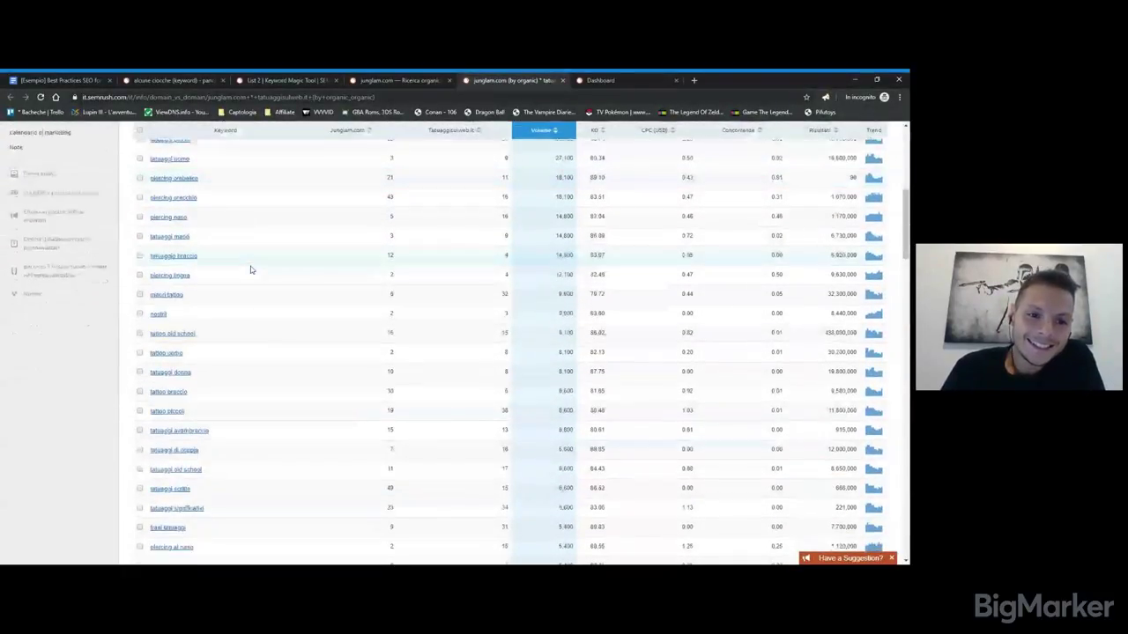
scroll(269, 261, down, 3)
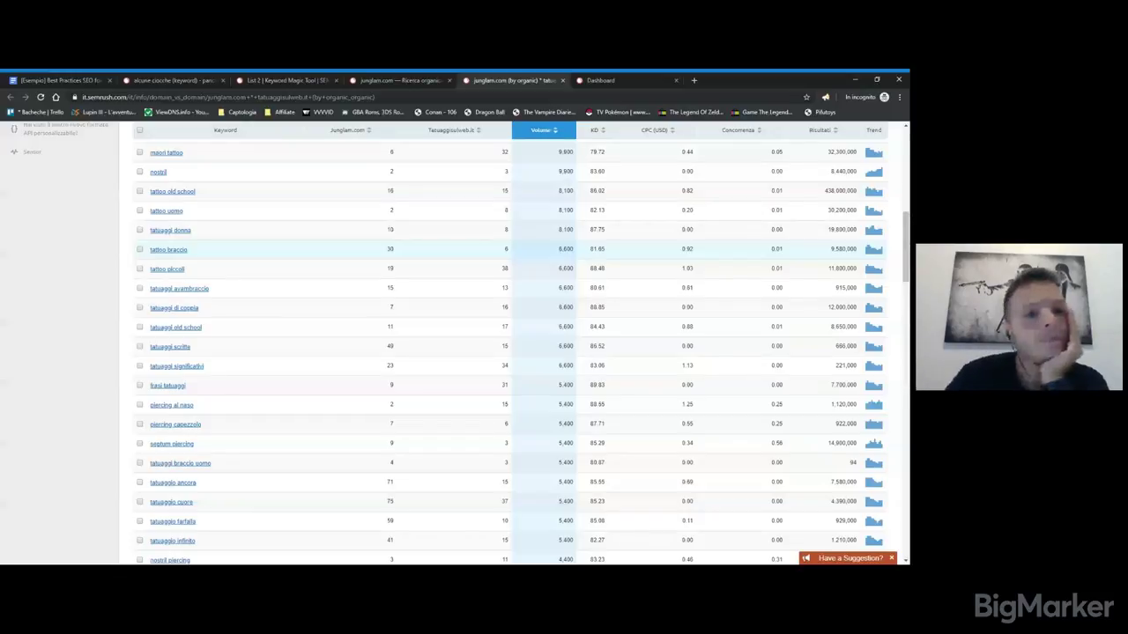
scroll(393, 202, up, 3)
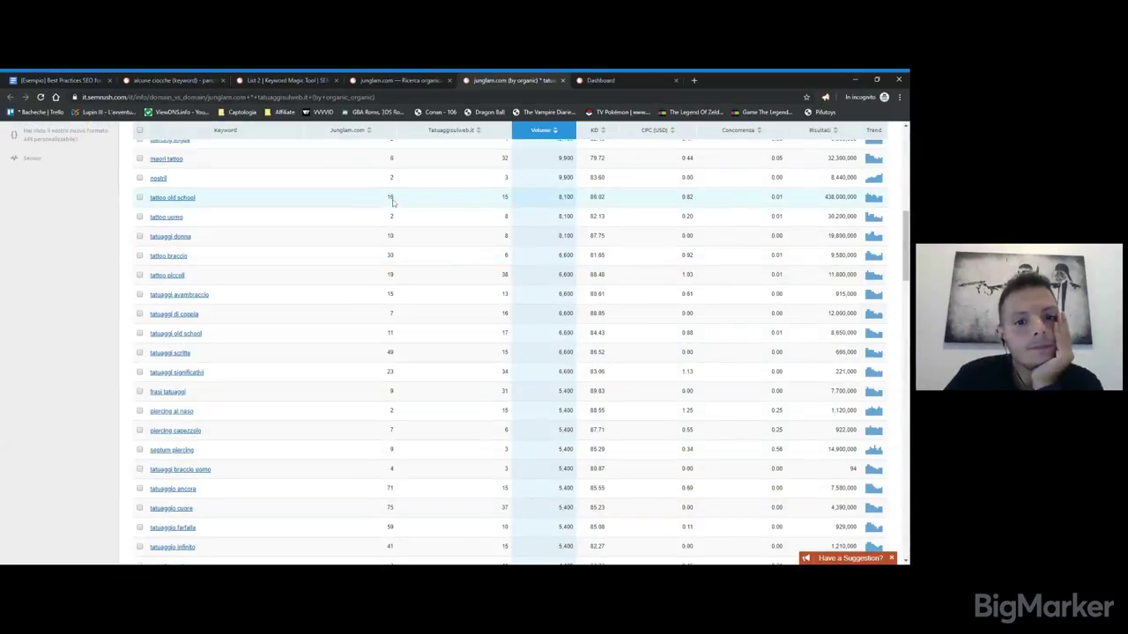
scroll(392, 202, up, 5)
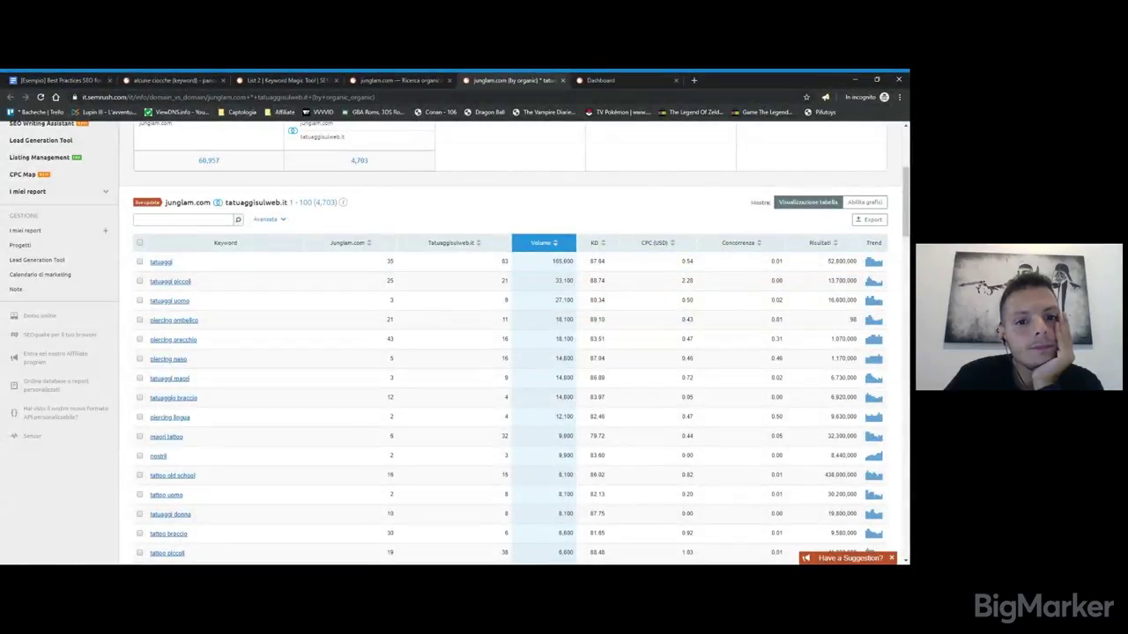
scroll(455, 343, up, 2)
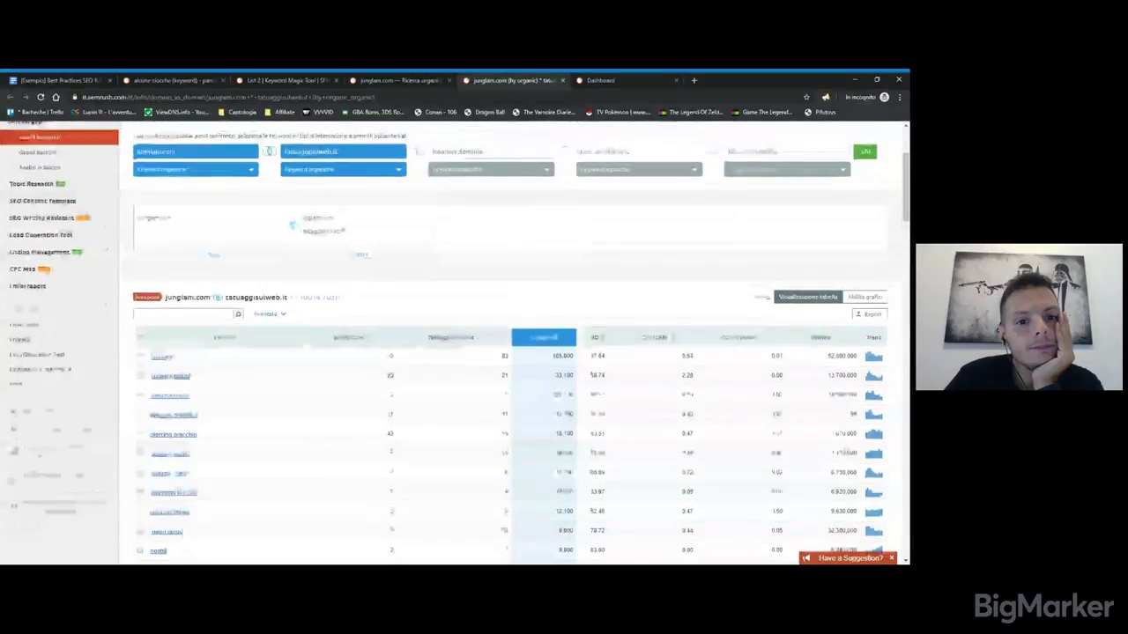
scroll(336, 205, up, 2)
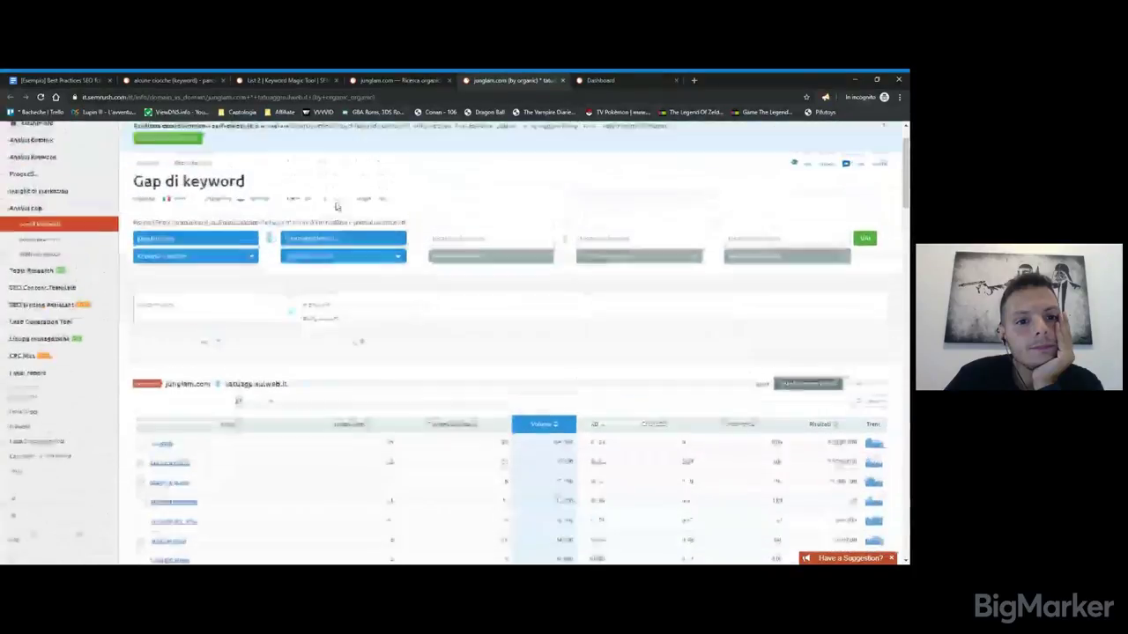
scroll(336, 205, up, 1)
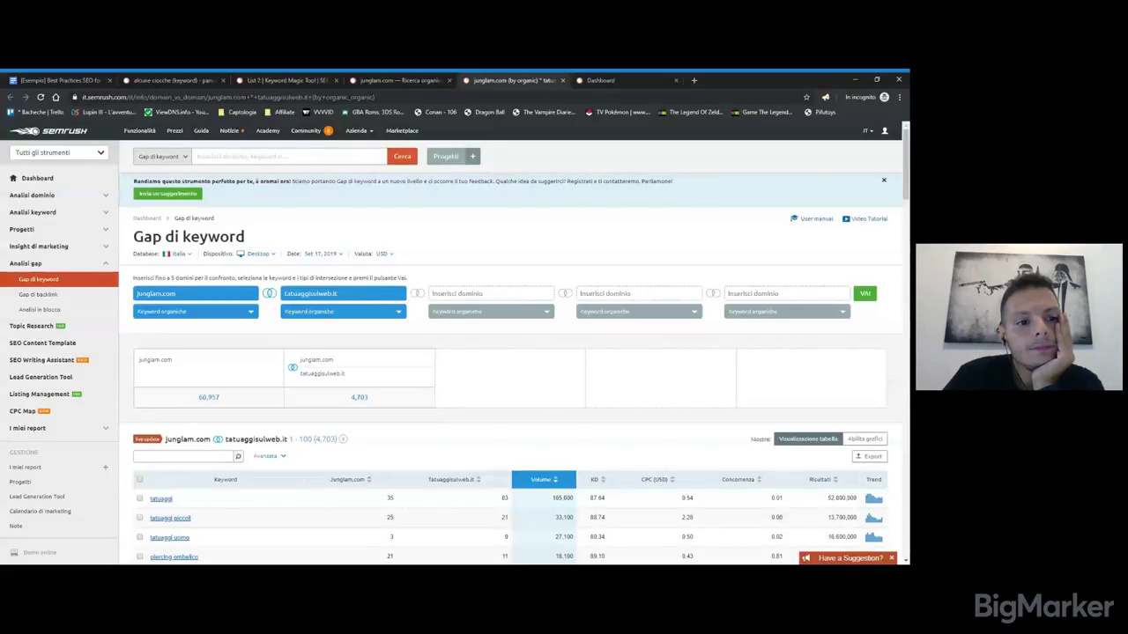
scroll(335, 206, down, 5)
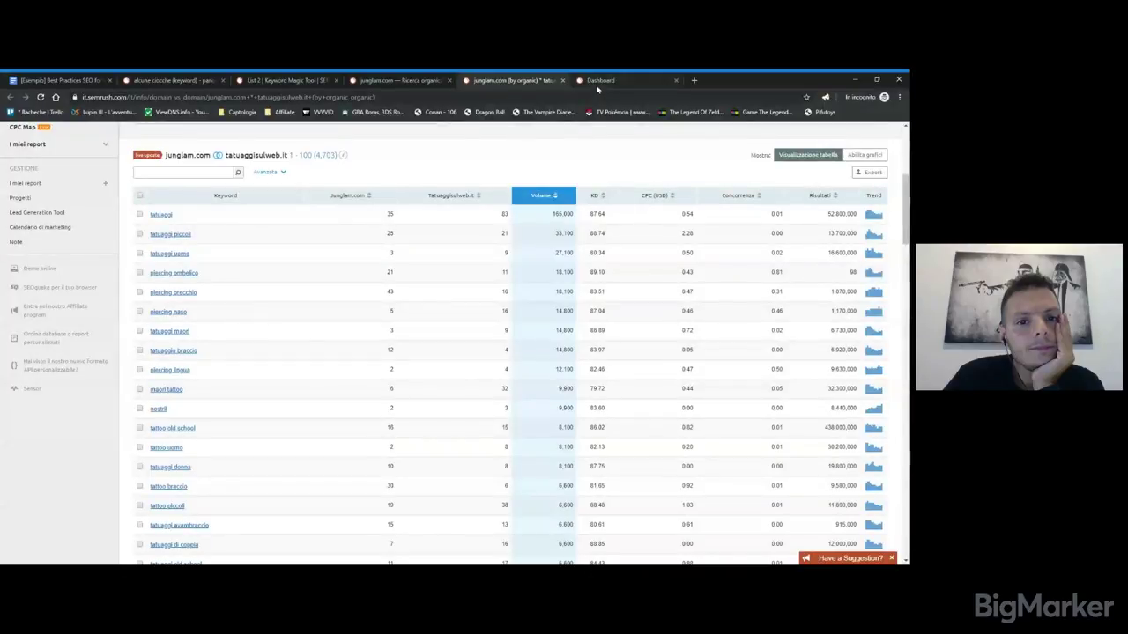
scroll(588, 222, down, 10)
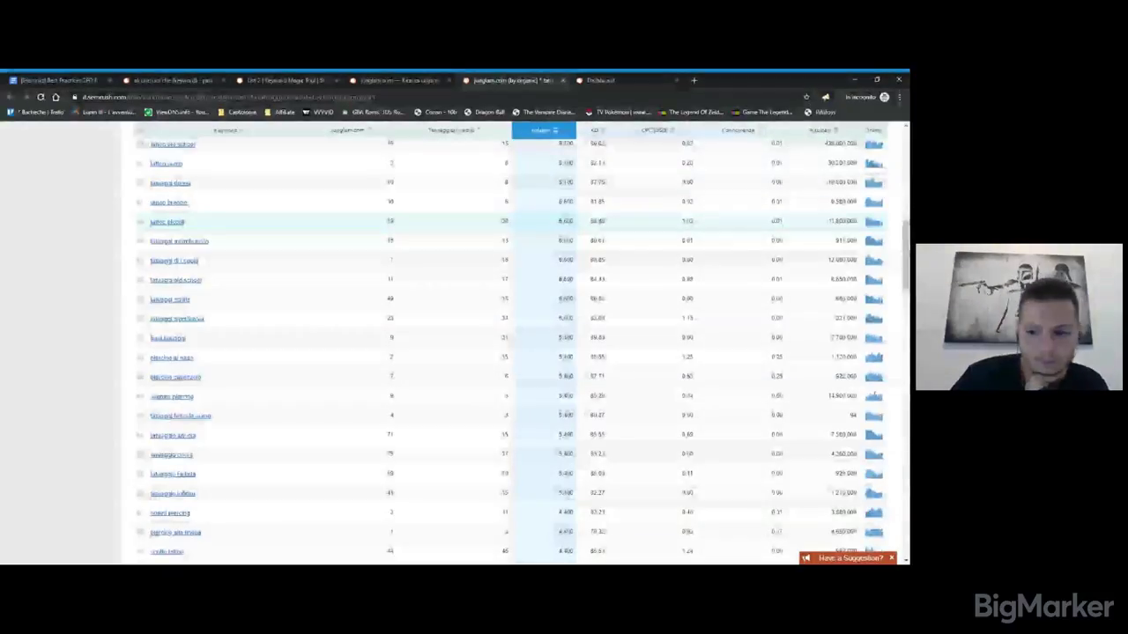
scroll(320, 309, down, 2)
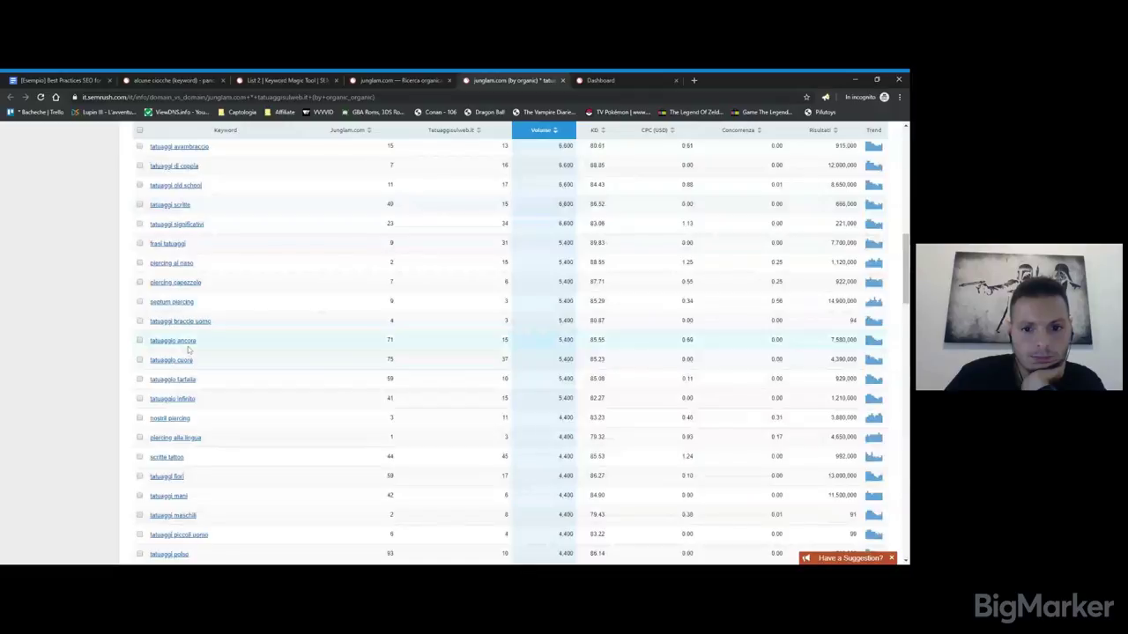
scroll(187, 350, down, 5)
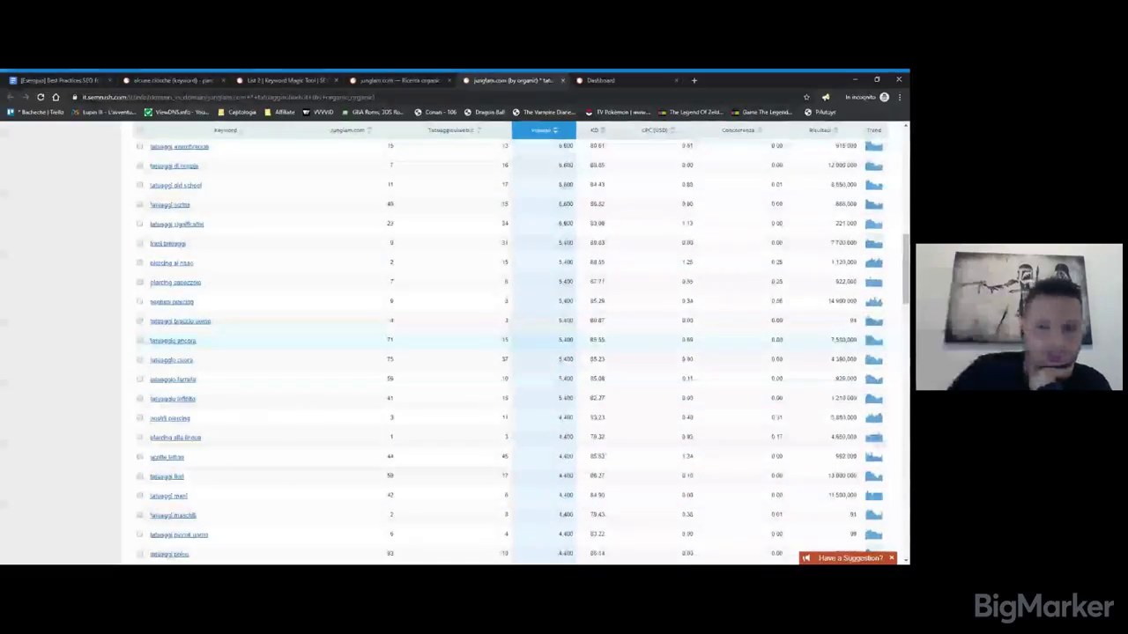
Review the Keyword Gap table of junglam.com and tatuaggisulweb.it, from the domain comparison down through the lower-volume shared keywords
scroll(374, 378, up, 5)
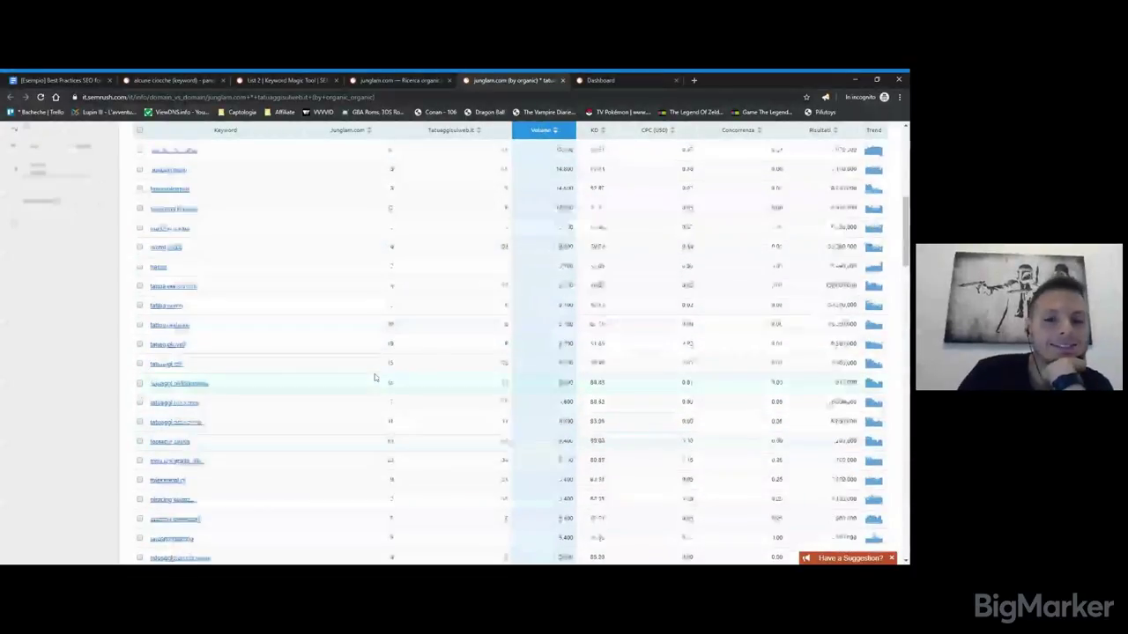
scroll(391, 365, up, 5)
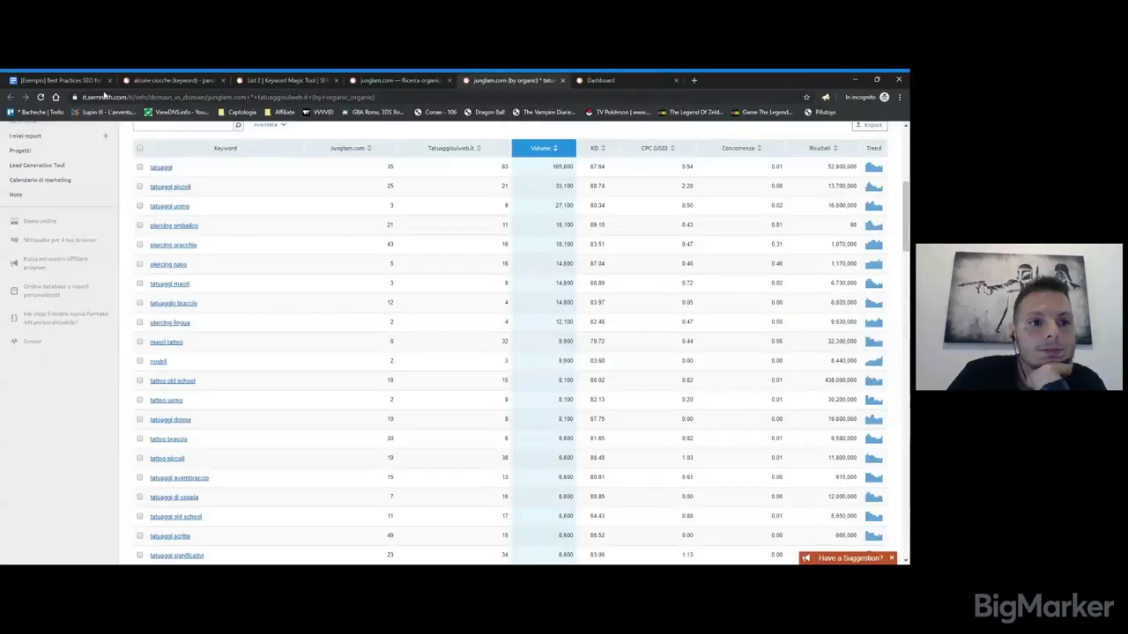
scroll(379, 213, up, 3)
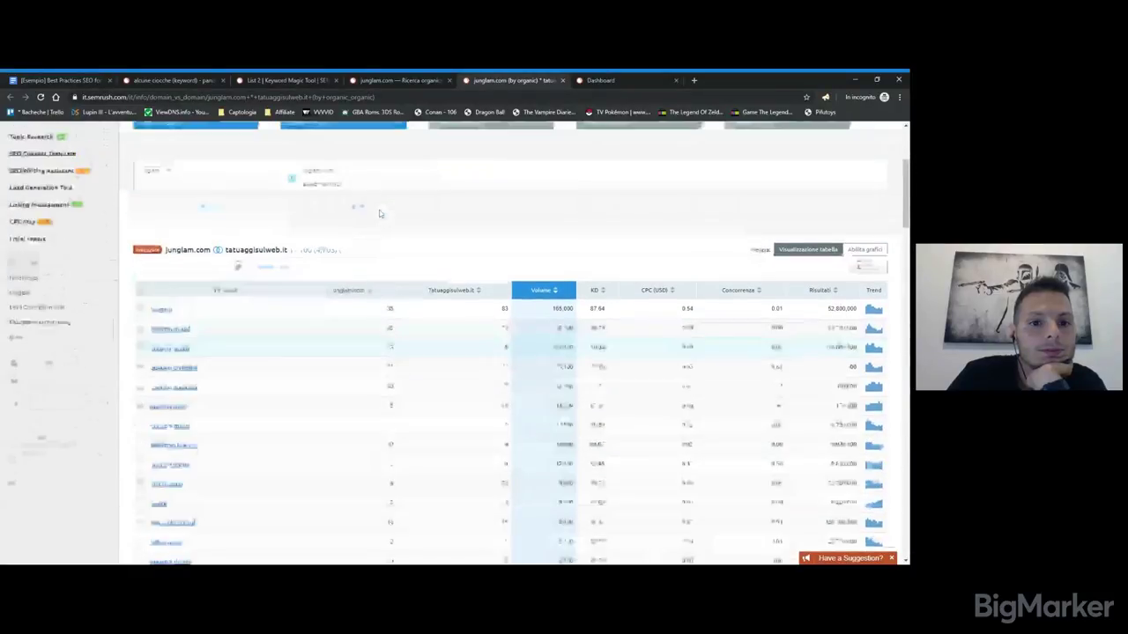
scroll(379, 214, up, 3)
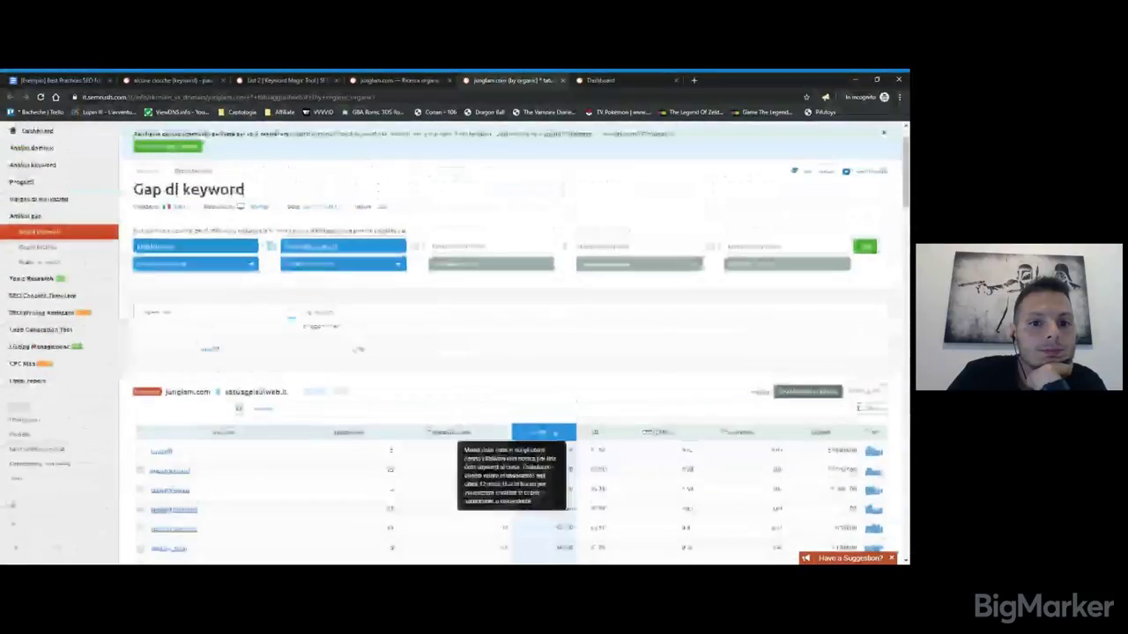
scroll(556, 246, up, 2)
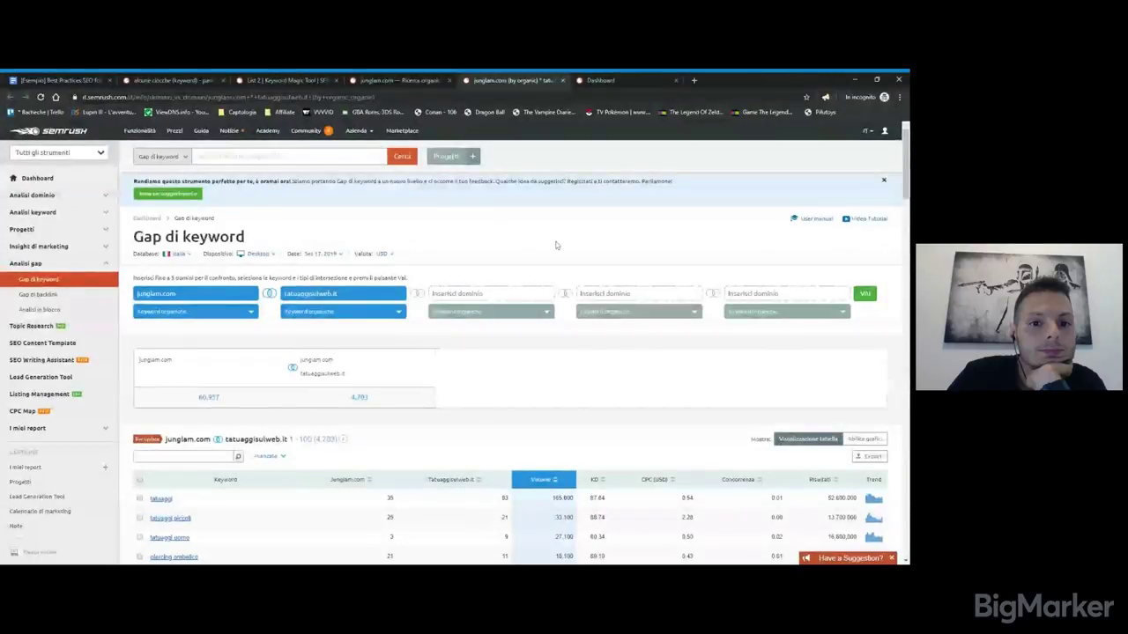
scroll(556, 245, down, 10)
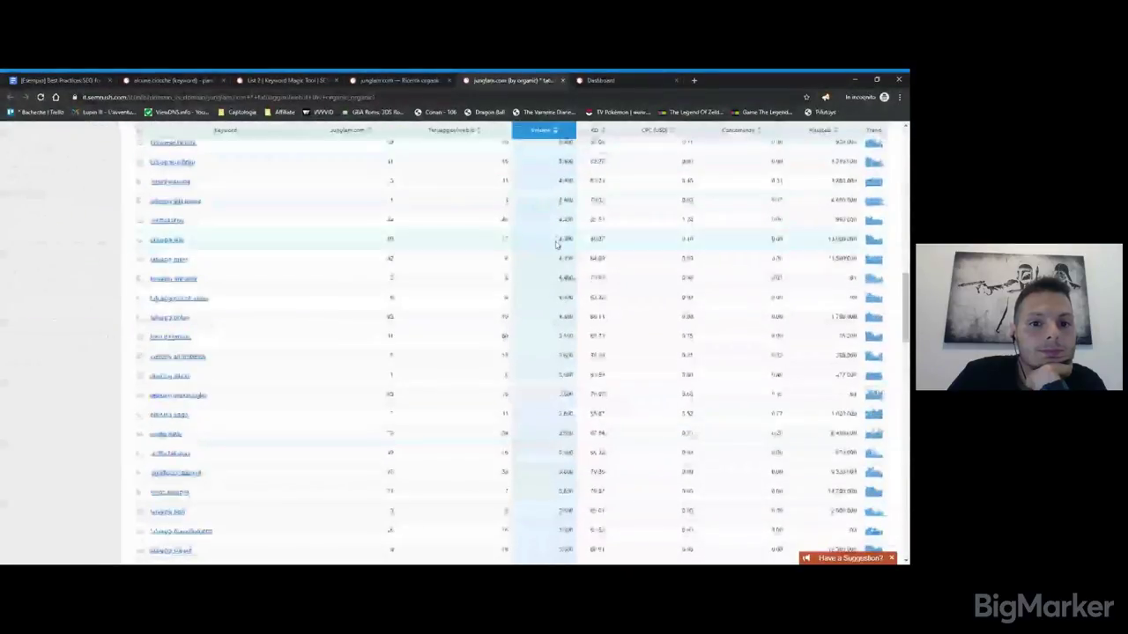
scroll(556, 245, down, 5)
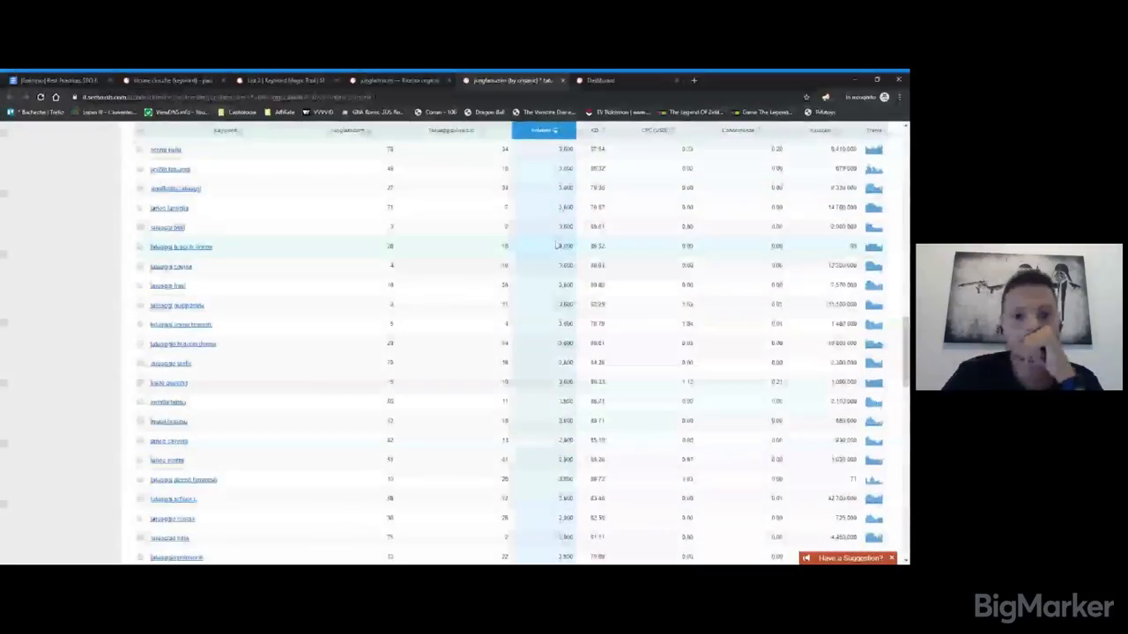
scroll(472, 280, up, 5)
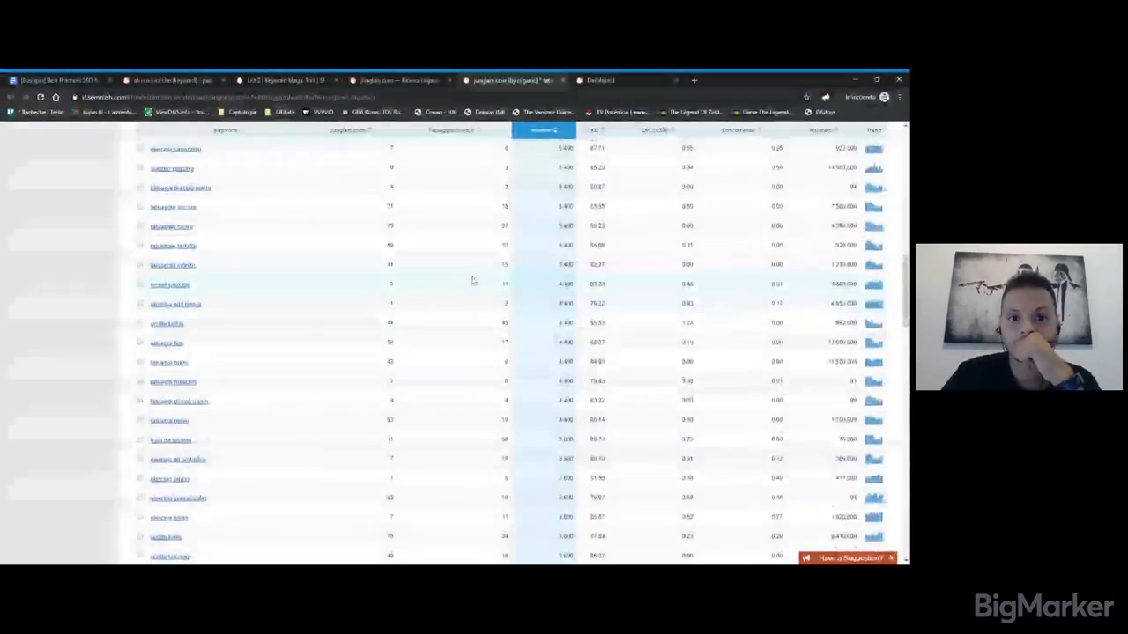
scroll(473, 280, up, 5)
scroll(472, 280, up, 5)
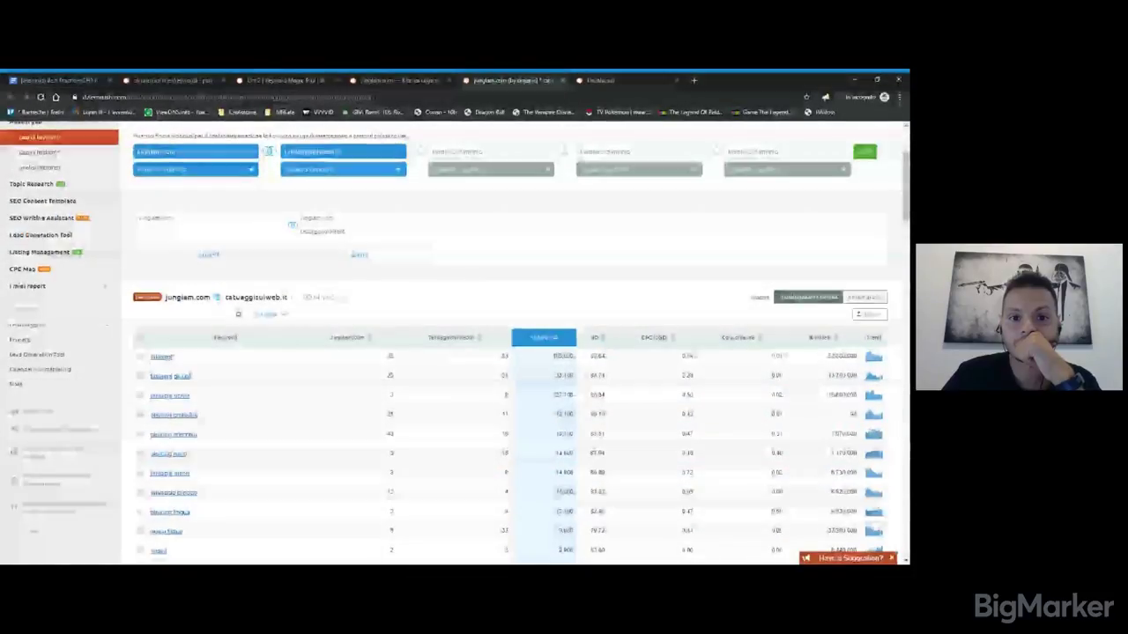
scroll(473, 281, down, 10)
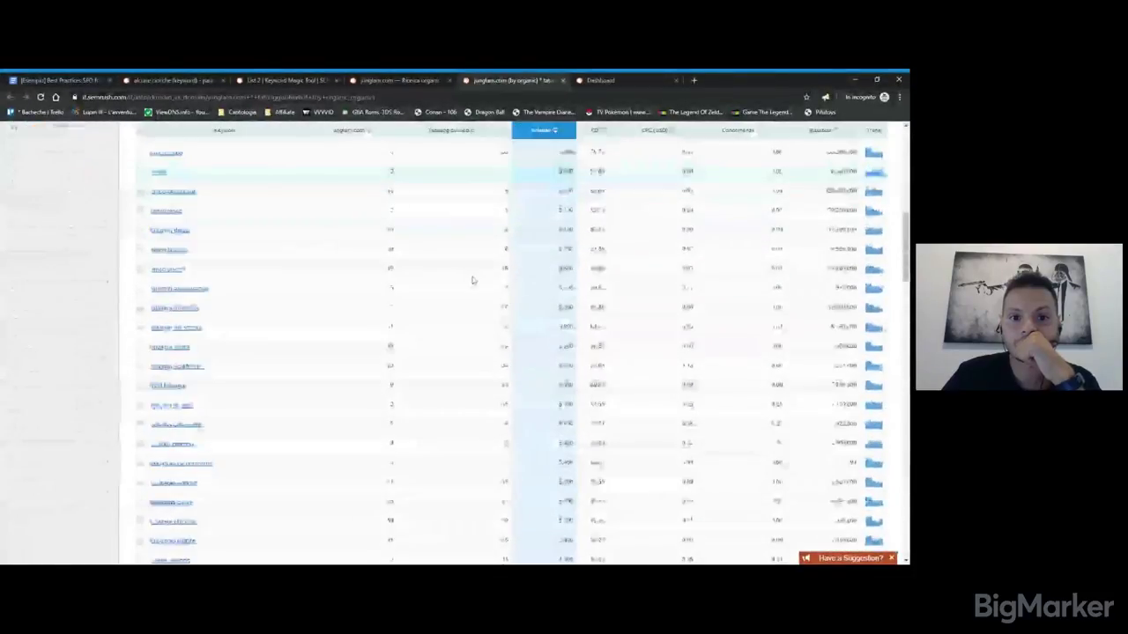
scroll(472, 281, down, 5)
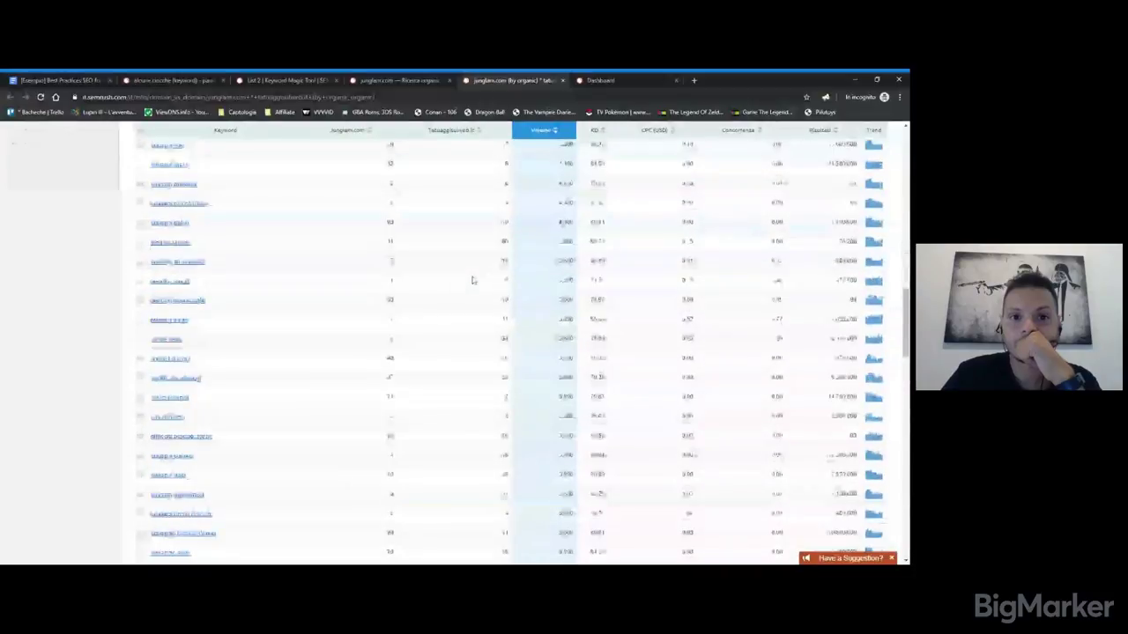
scroll(472, 281, up, 15)
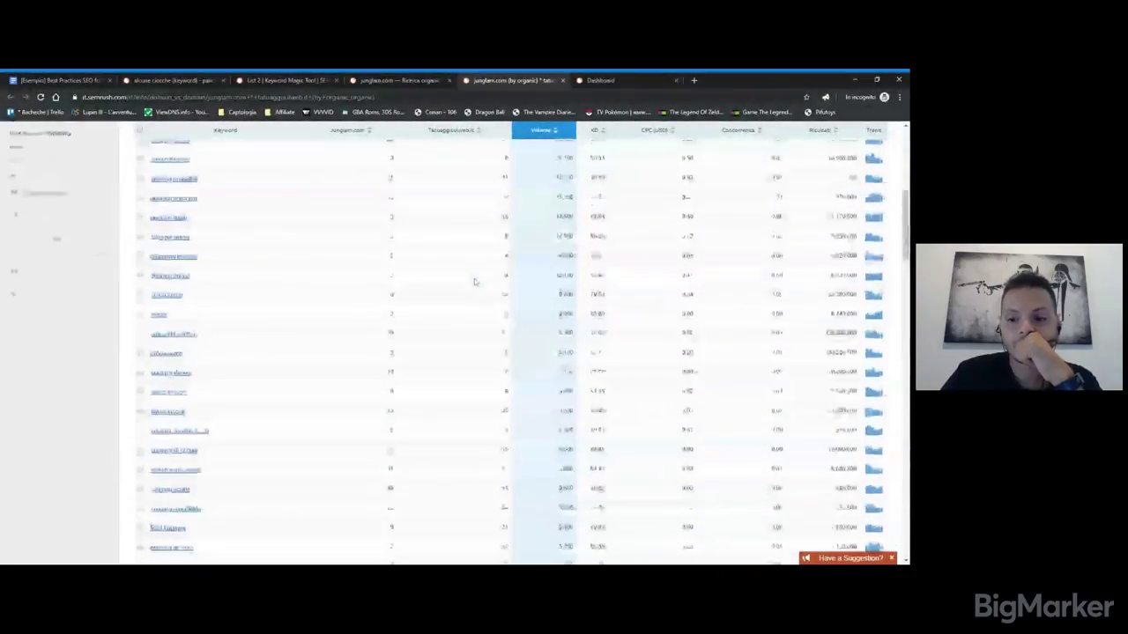
click(603, 80)
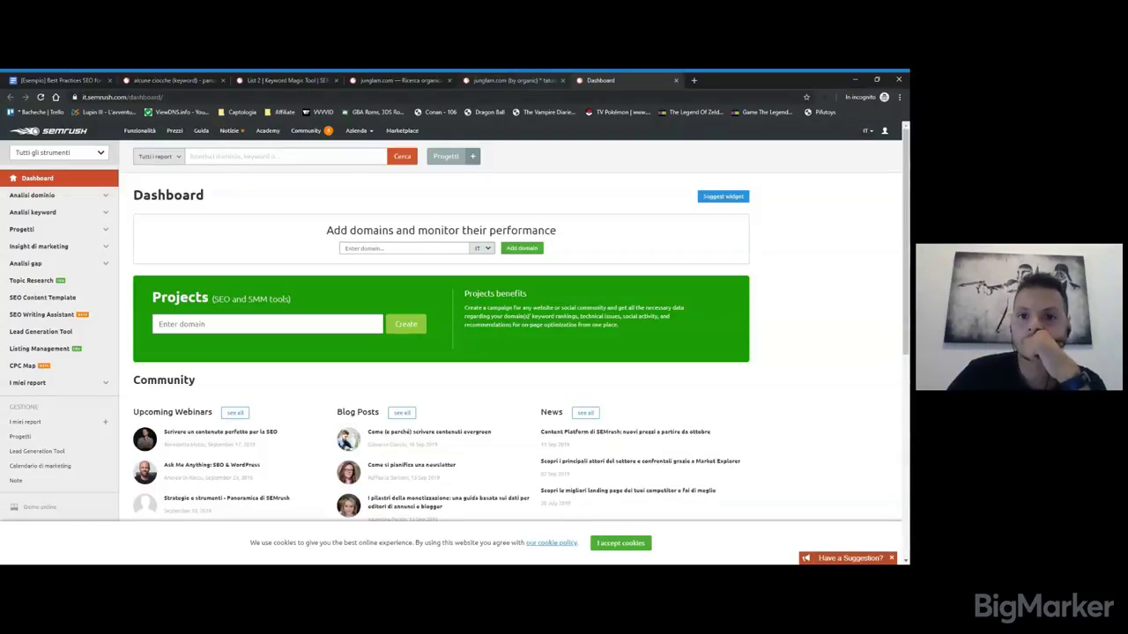
click(514, 80)
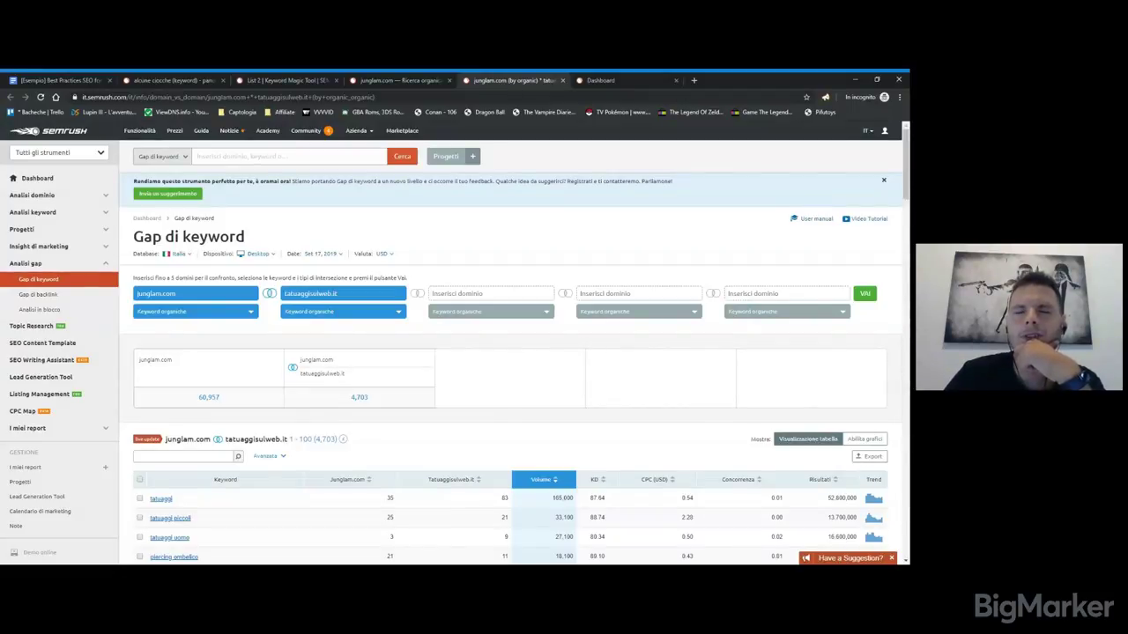
scroll(528, 238, down, 4)
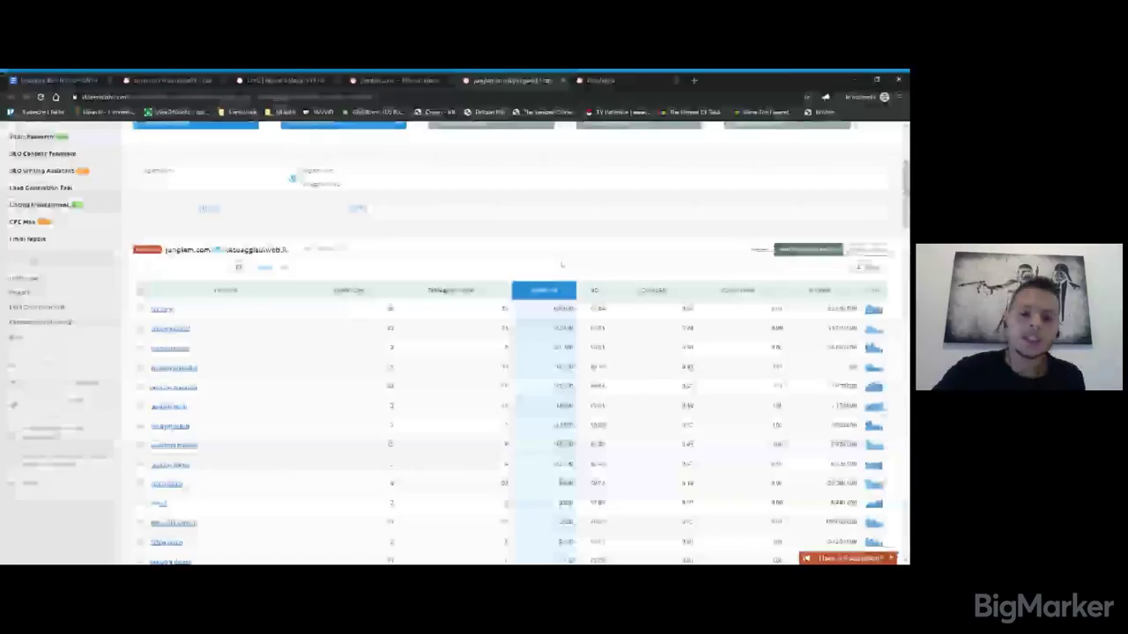
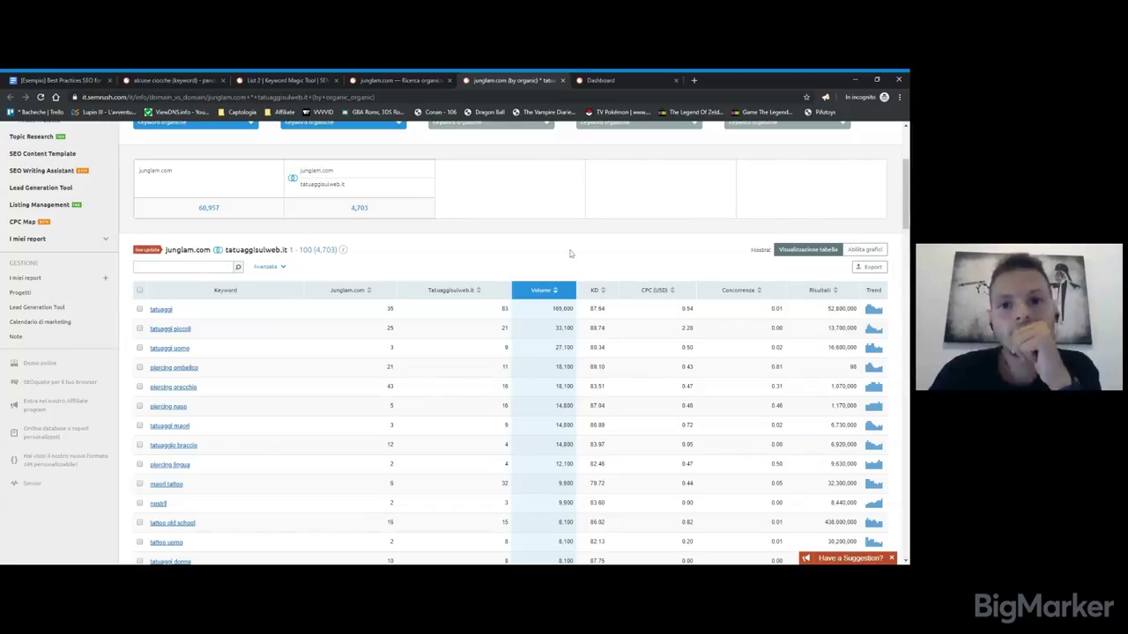
click(590, 81)
click(498, 81)
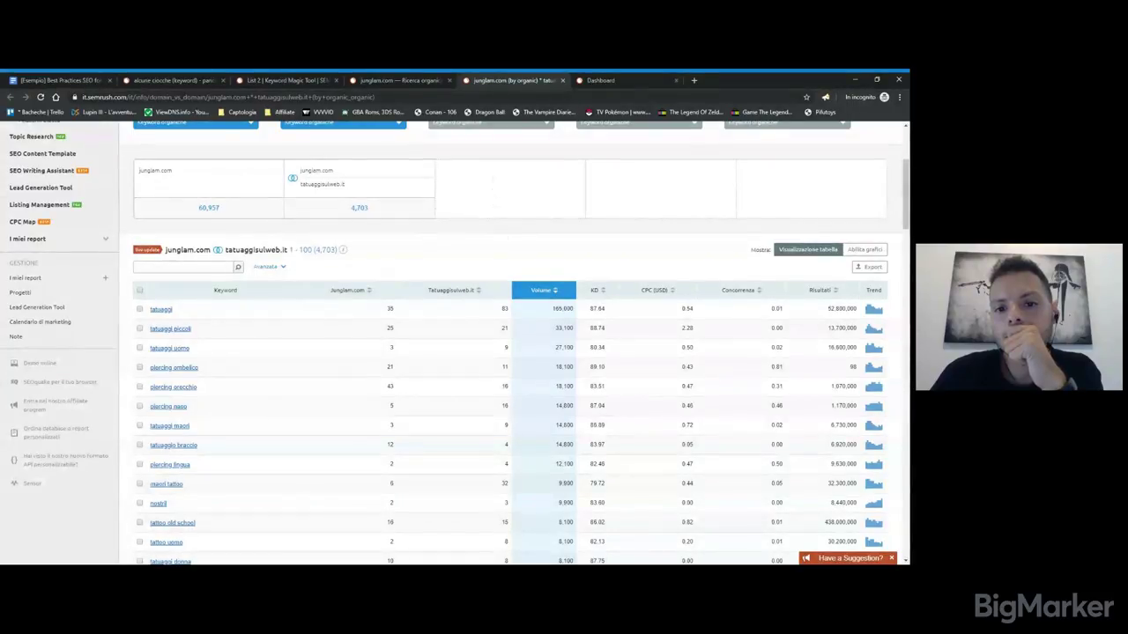
scroll(503, 236, down, 3)
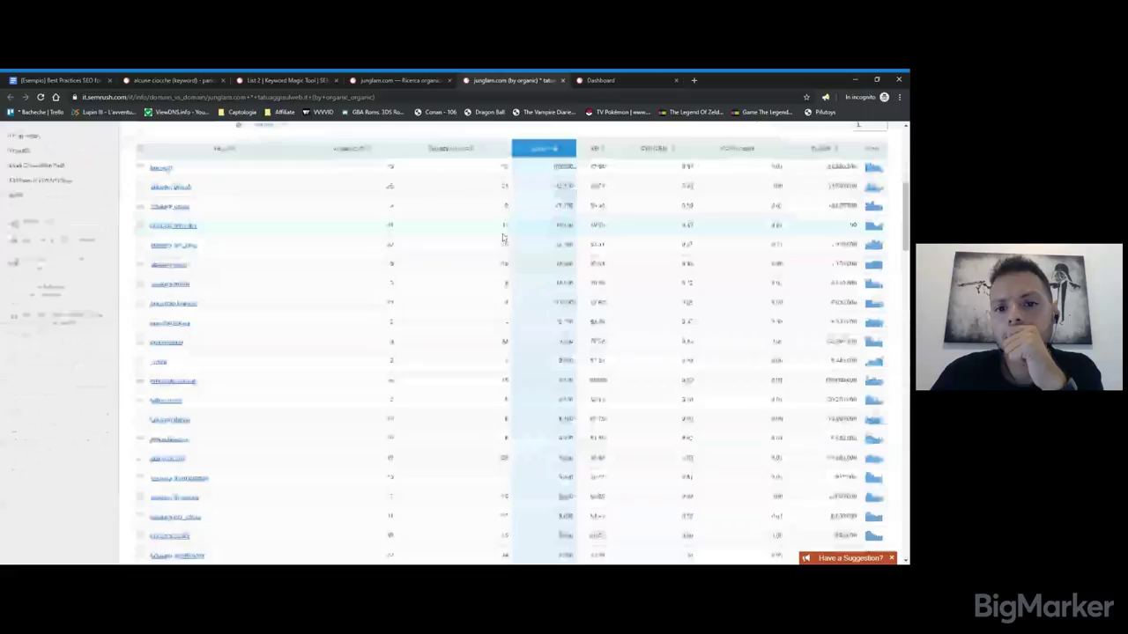
scroll(503, 236, up, 3)
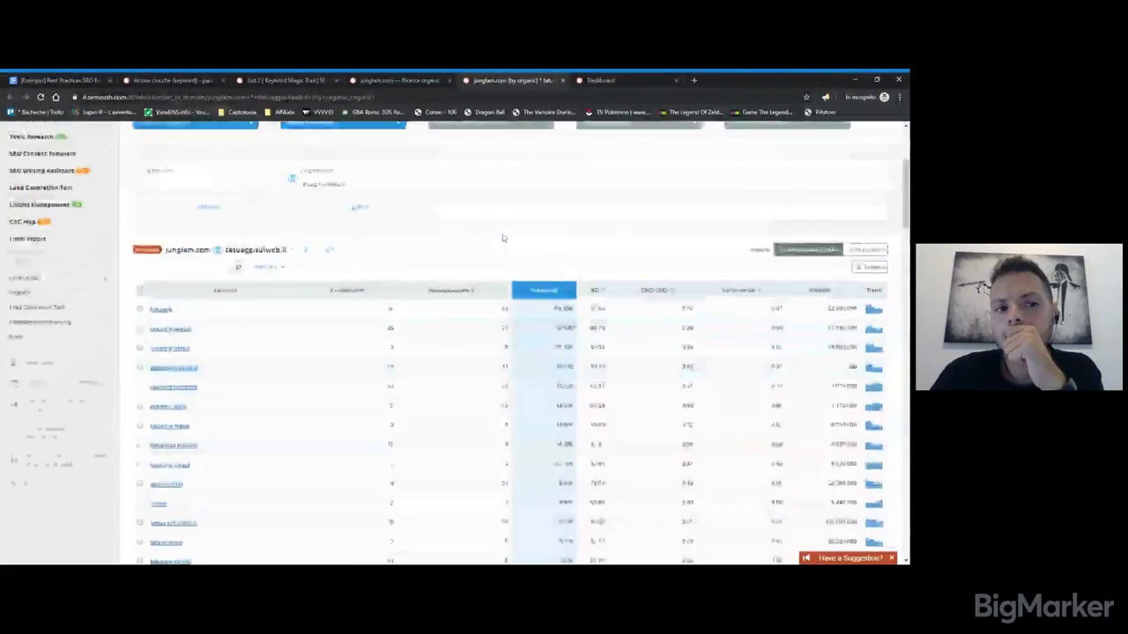
scroll(503, 236, up, 1)
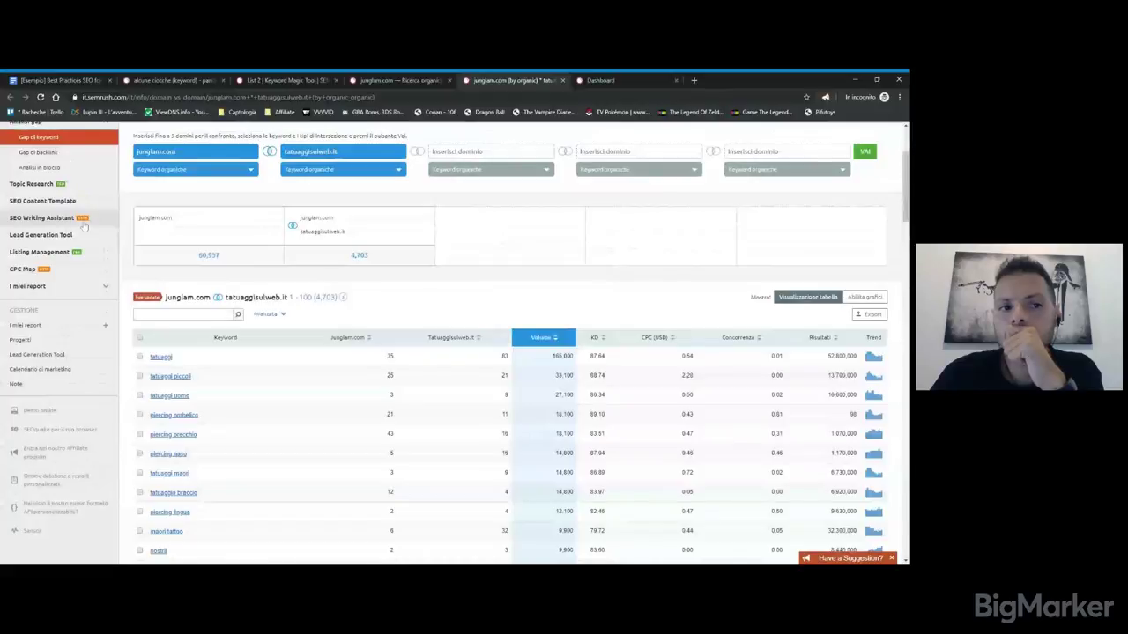
scroll(84, 227, up, 2)
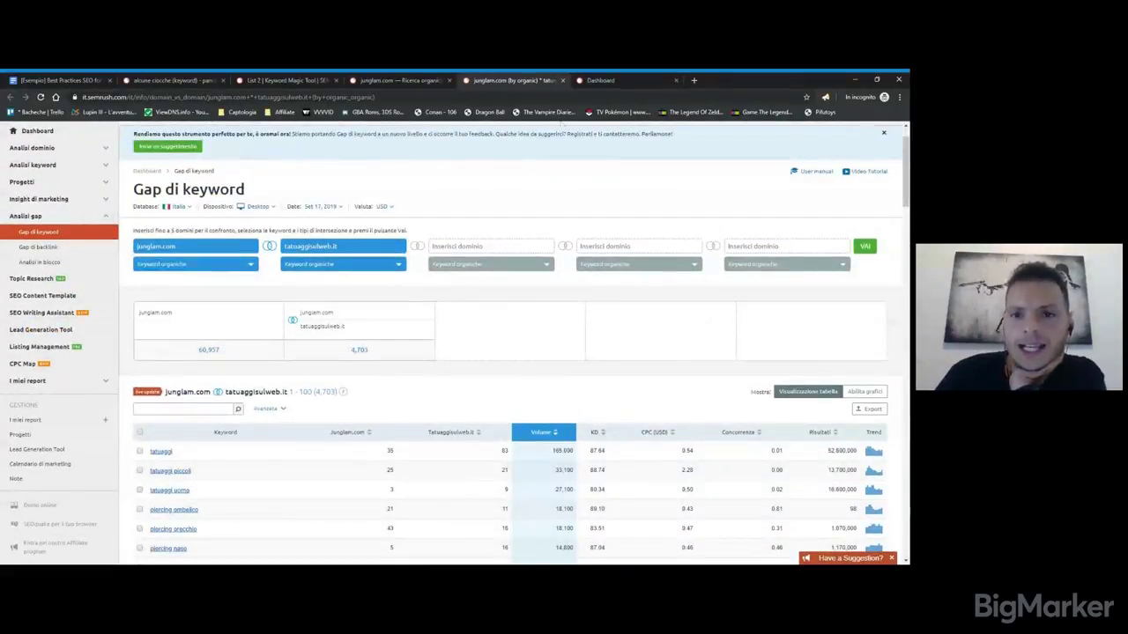
click(608, 81)
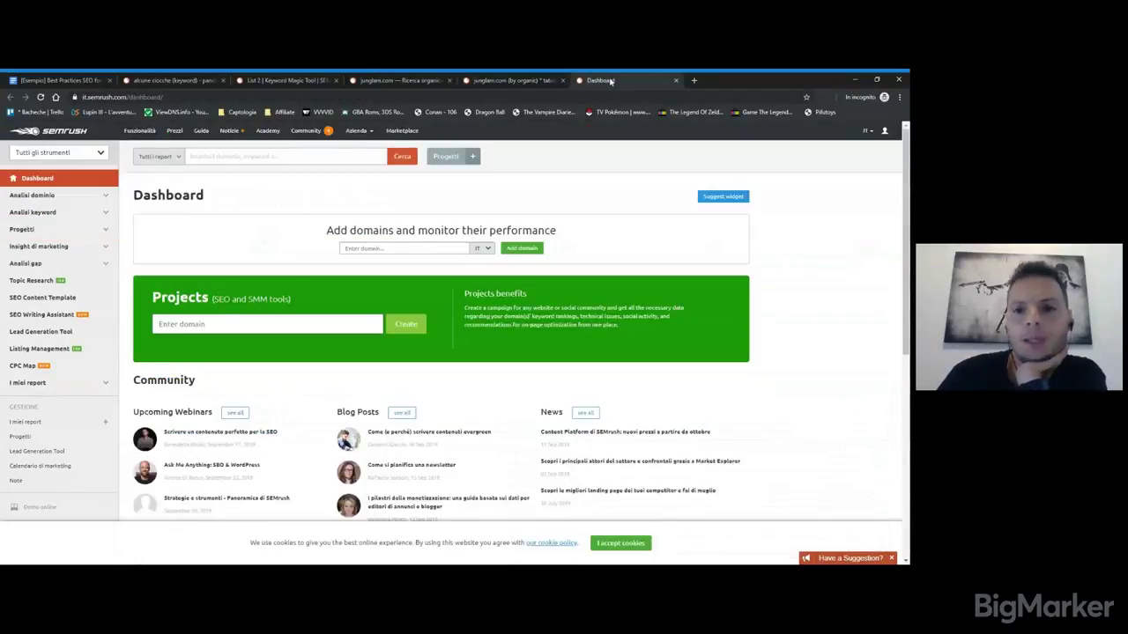
click(190, 156)
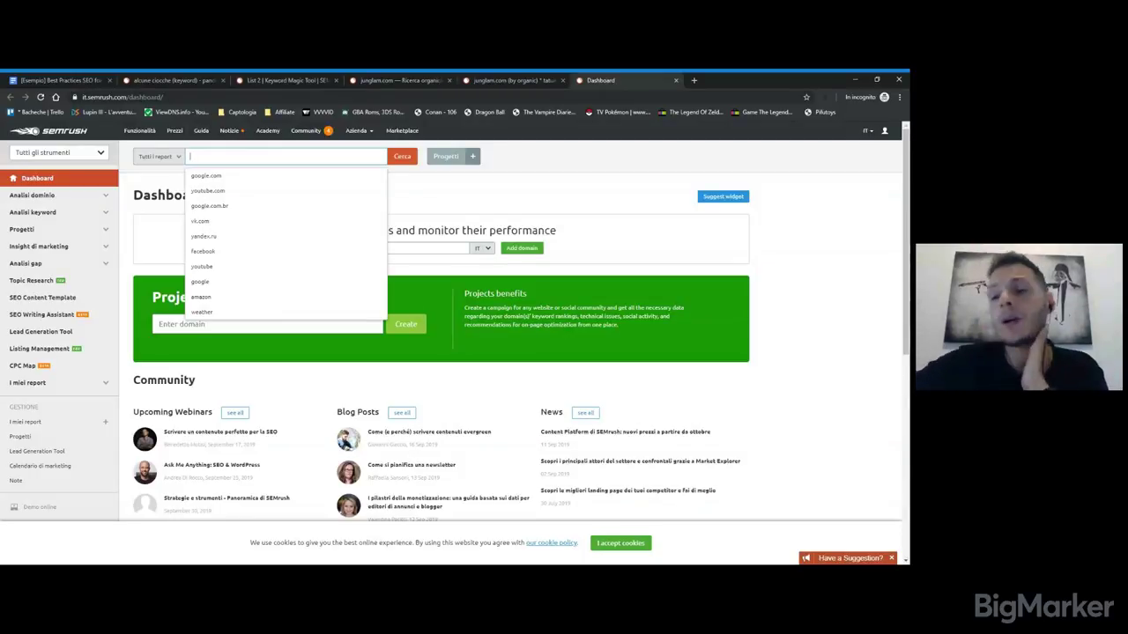
Return to the organic competitors report for junglam.com and view its keyword, traffic and cost summary with the positioning map
click(491, 80)
click(432, 80)
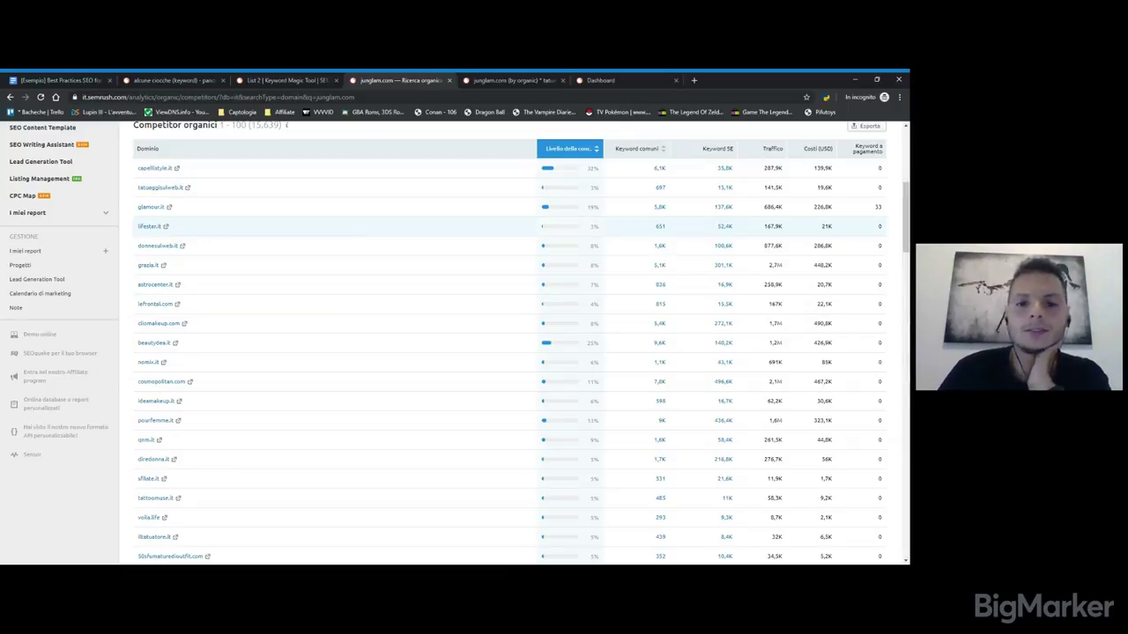
scroll(352, 228, up, 3)
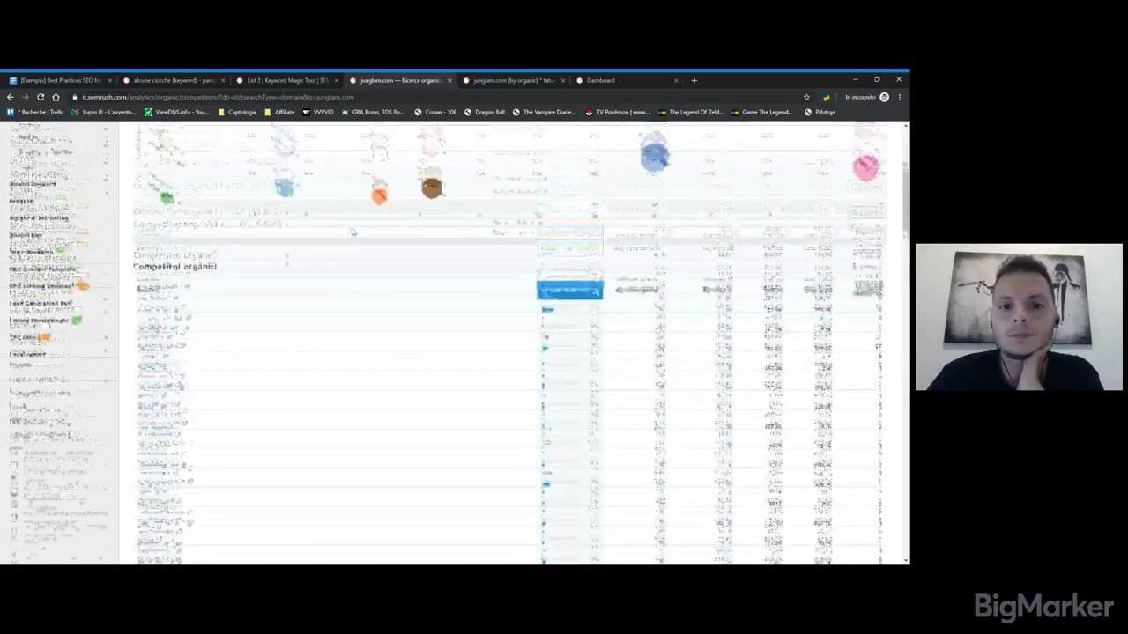
scroll(352, 232, up, 1)
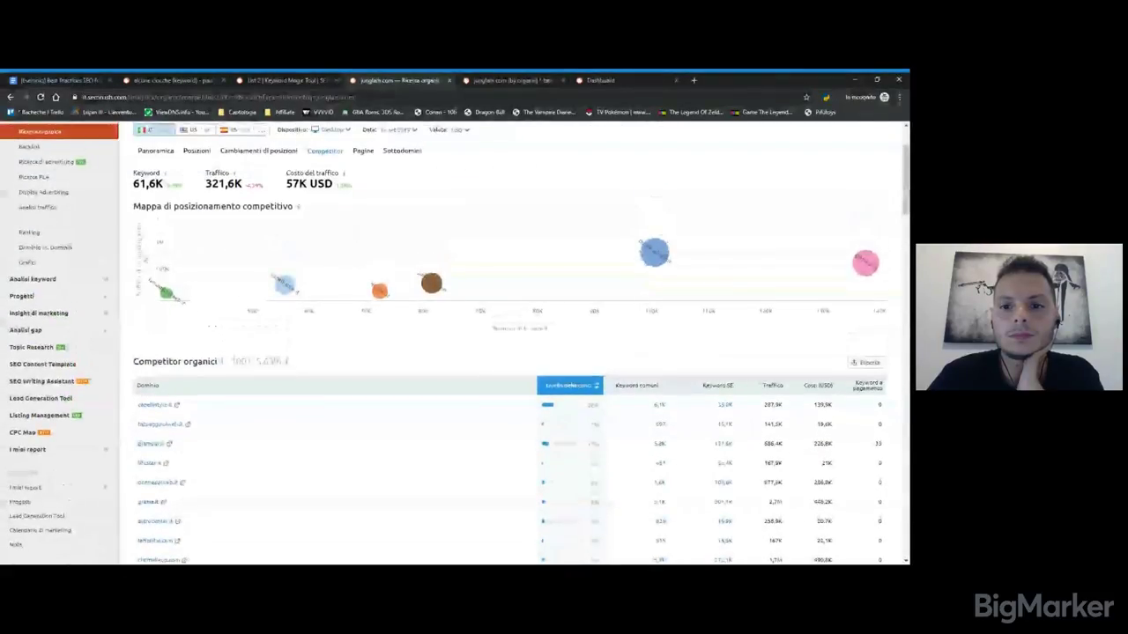
scroll(352, 231, up, 2)
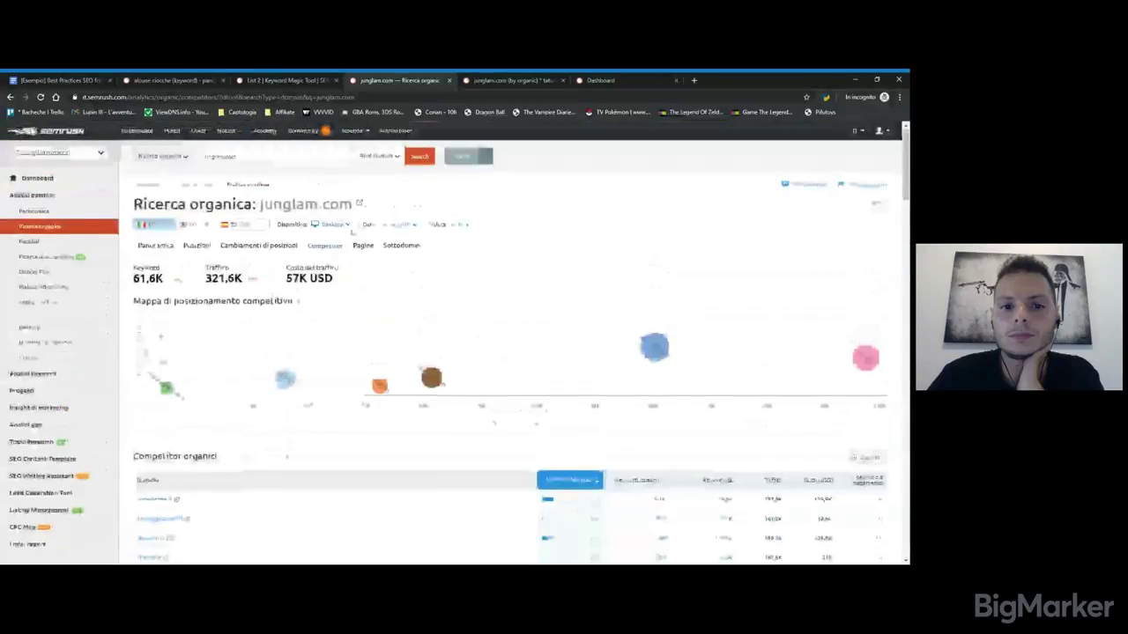
scroll(352, 231, down, 3)
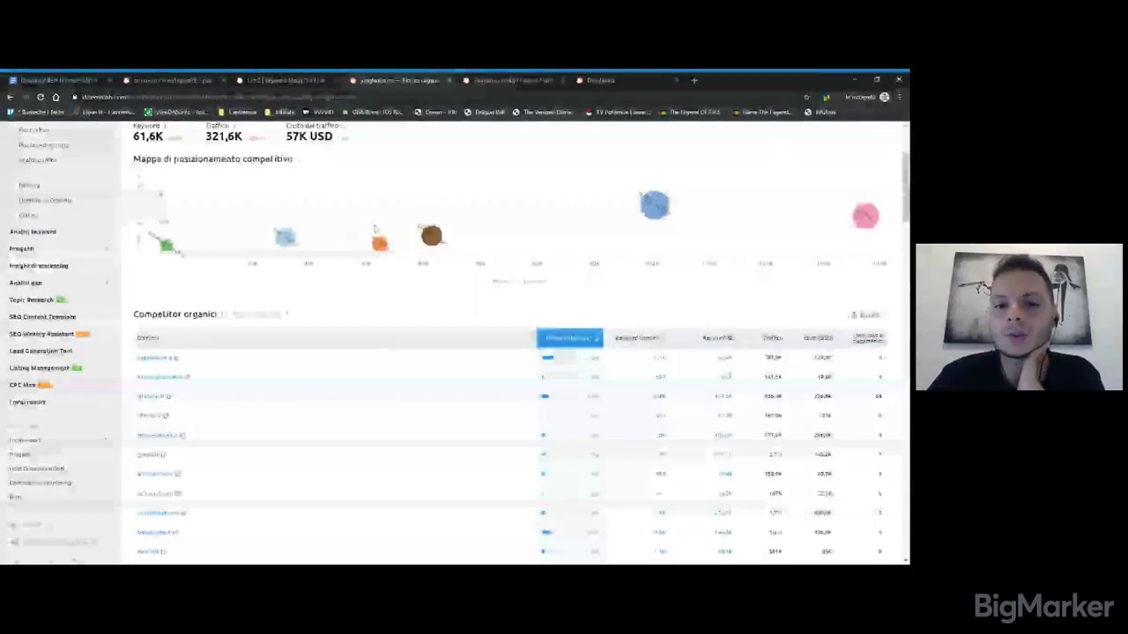
scroll(467, 211, up, 3)
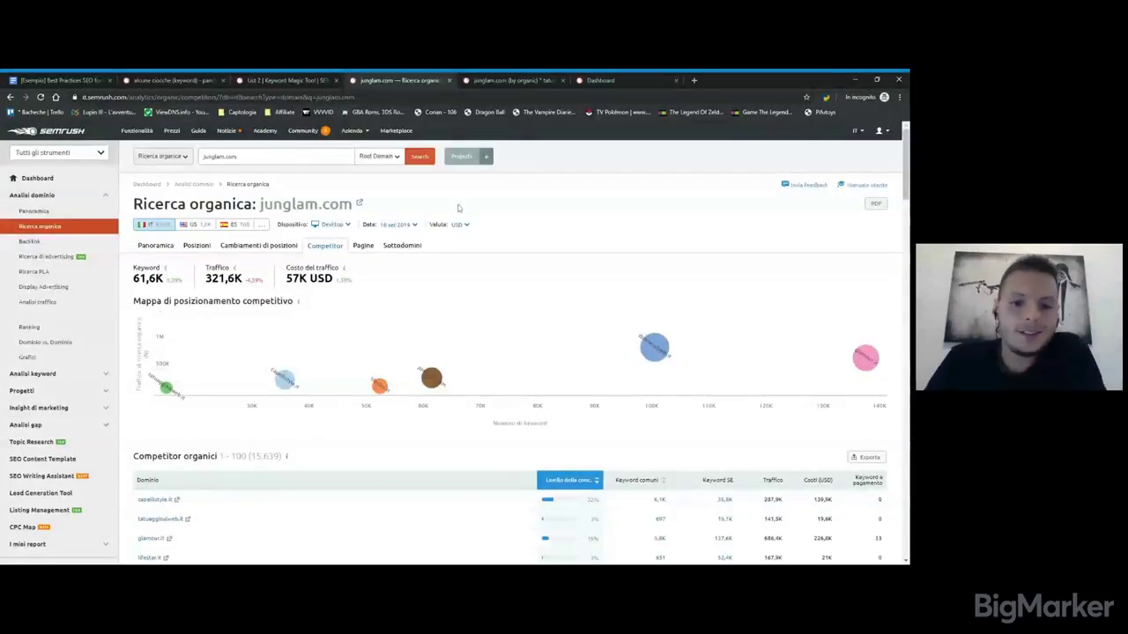
Check the keyword and traffic figures of donnesulweb.it on the competitive positioning map and look through the organic competitors list
scroll(491, 283, down, 1)
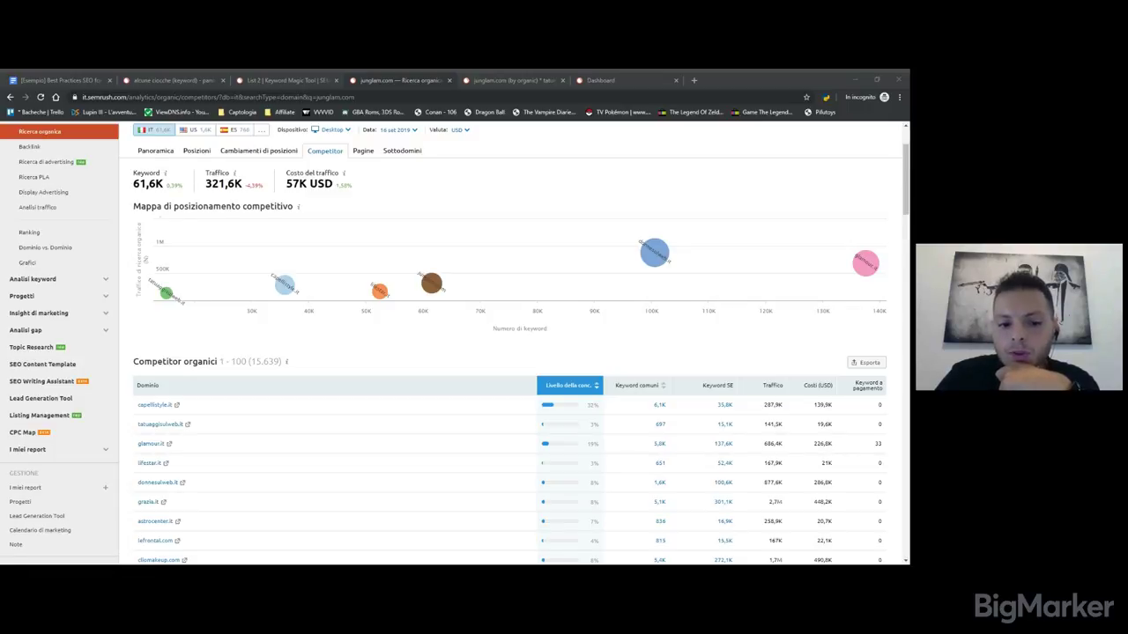
click(265, 522)
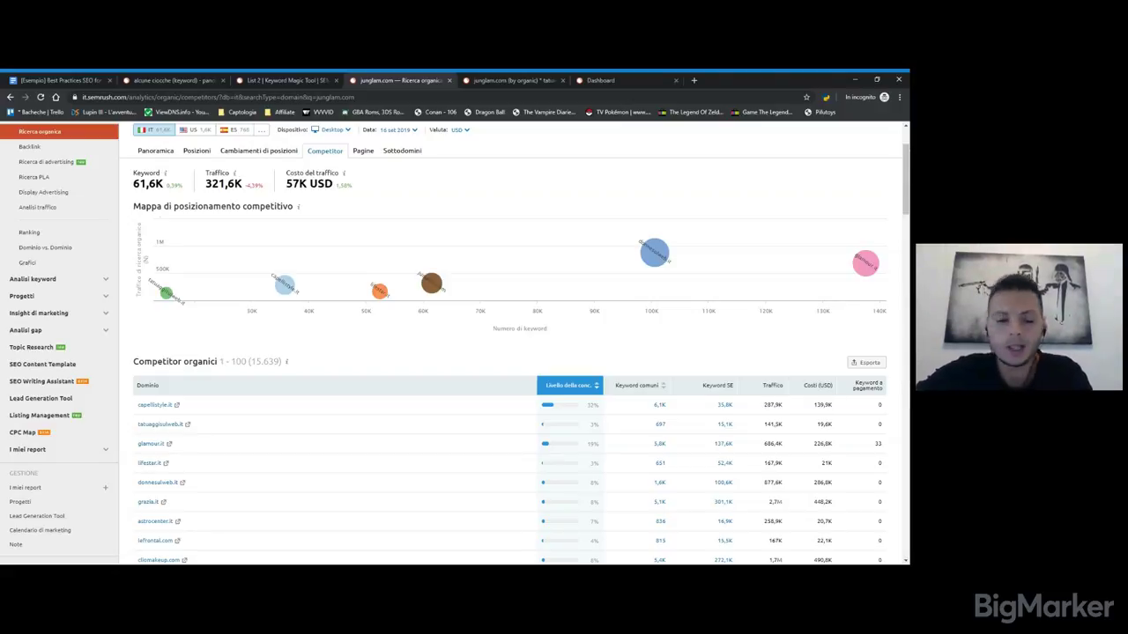
mouse_move(654, 254)
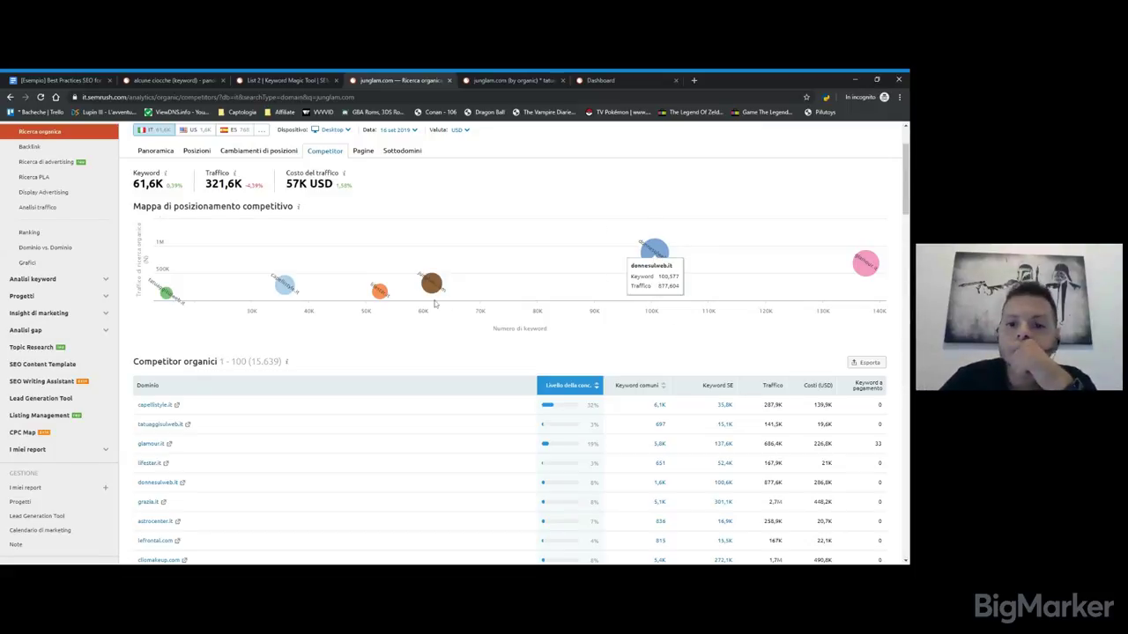
scroll(434, 304, down, 12)
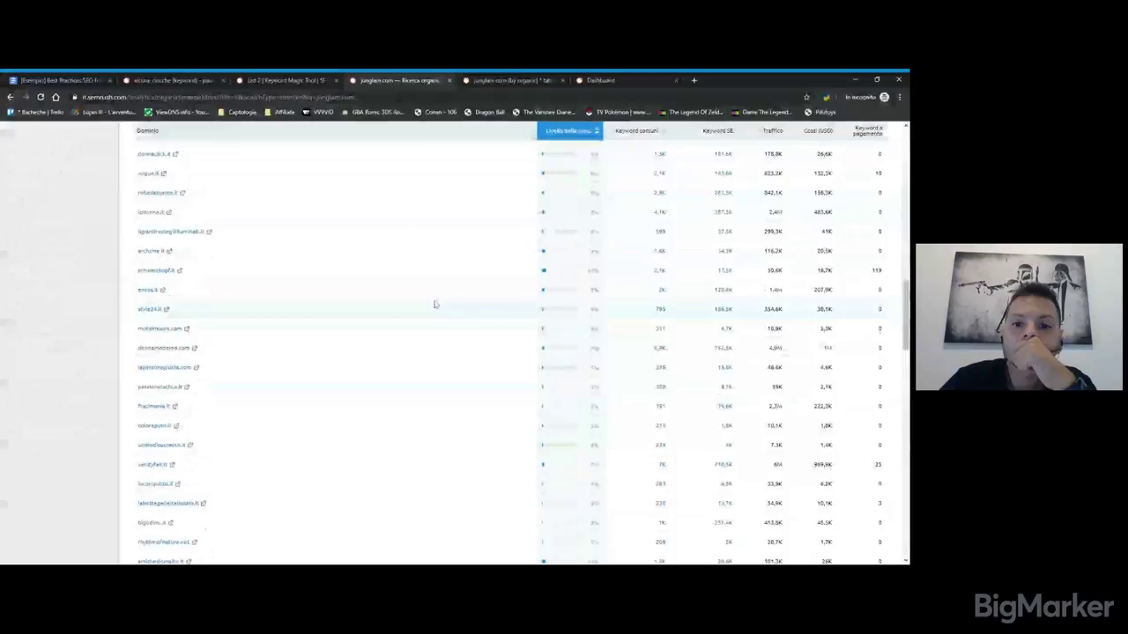
scroll(434, 304, up, 10)
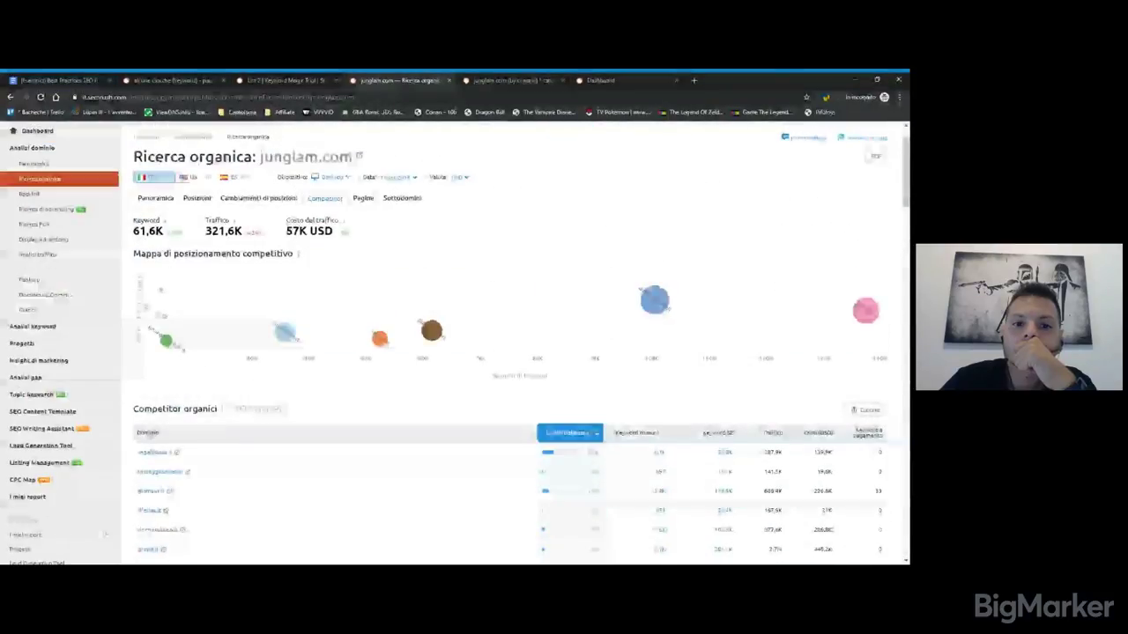
scroll(435, 304, up, 1)
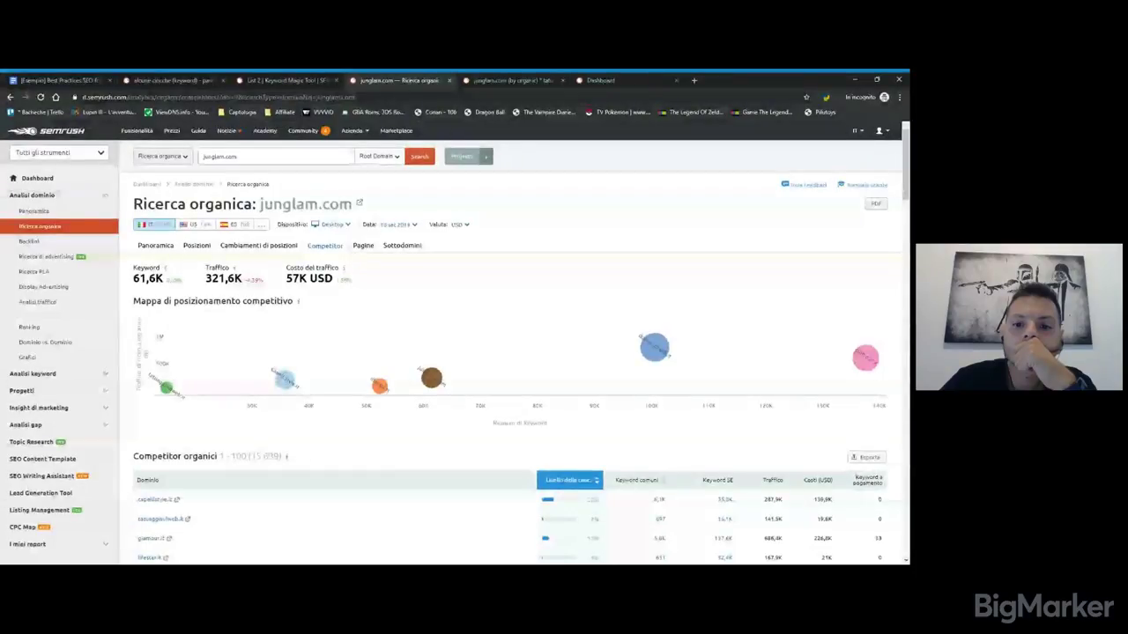
scroll(434, 304, down, 3)
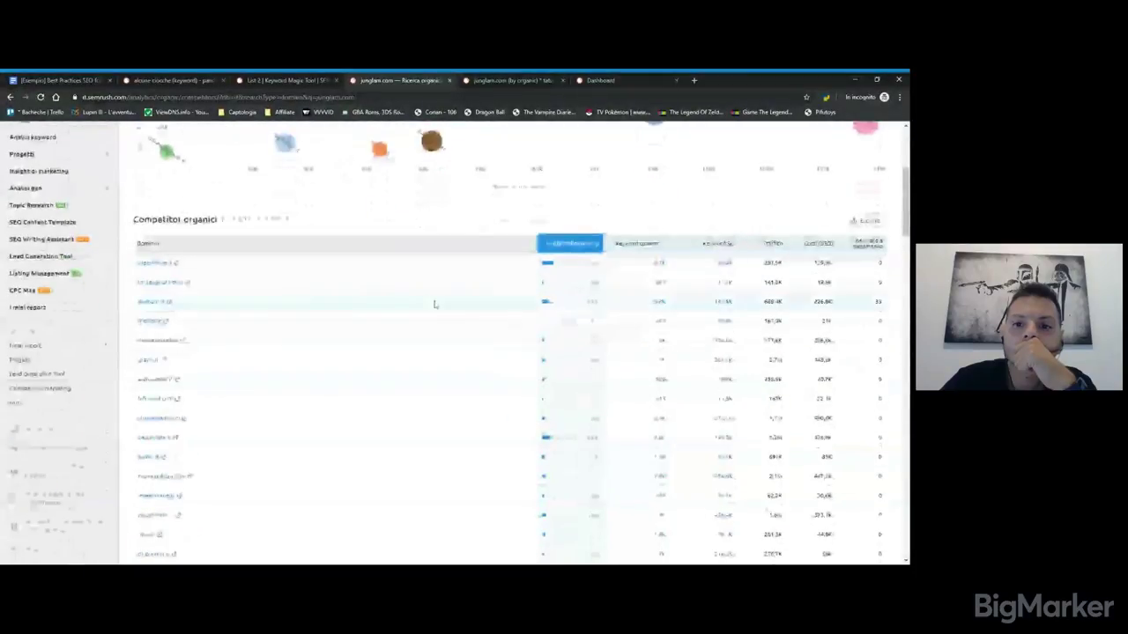
scroll(435, 304, down, 1)
scroll(435, 304, up, 2)
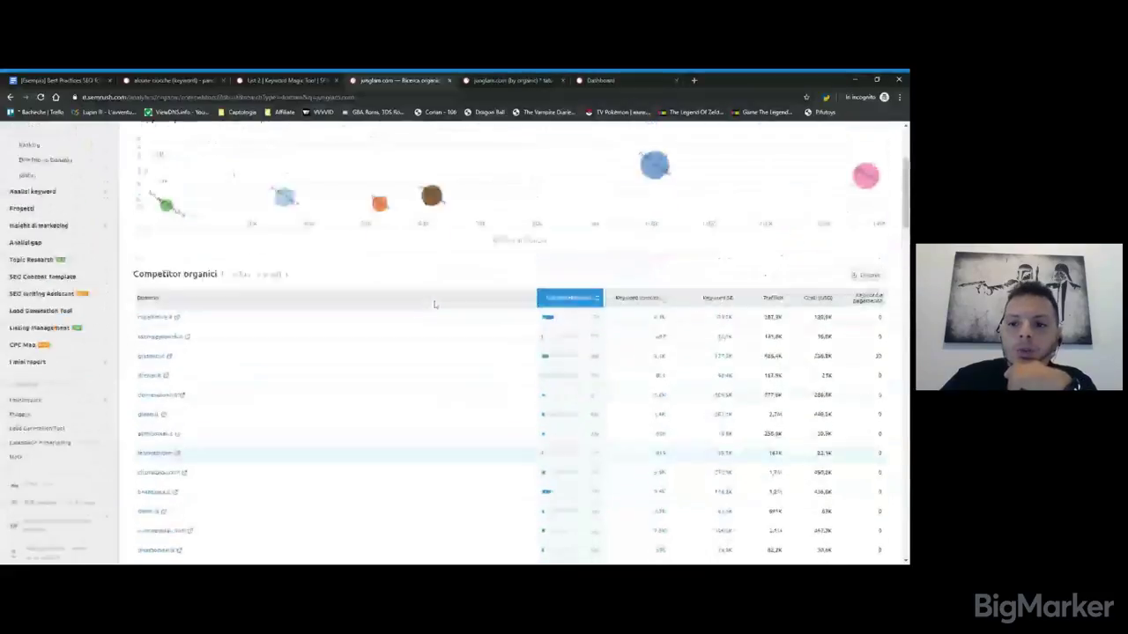
scroll(435, 304, up, 1)
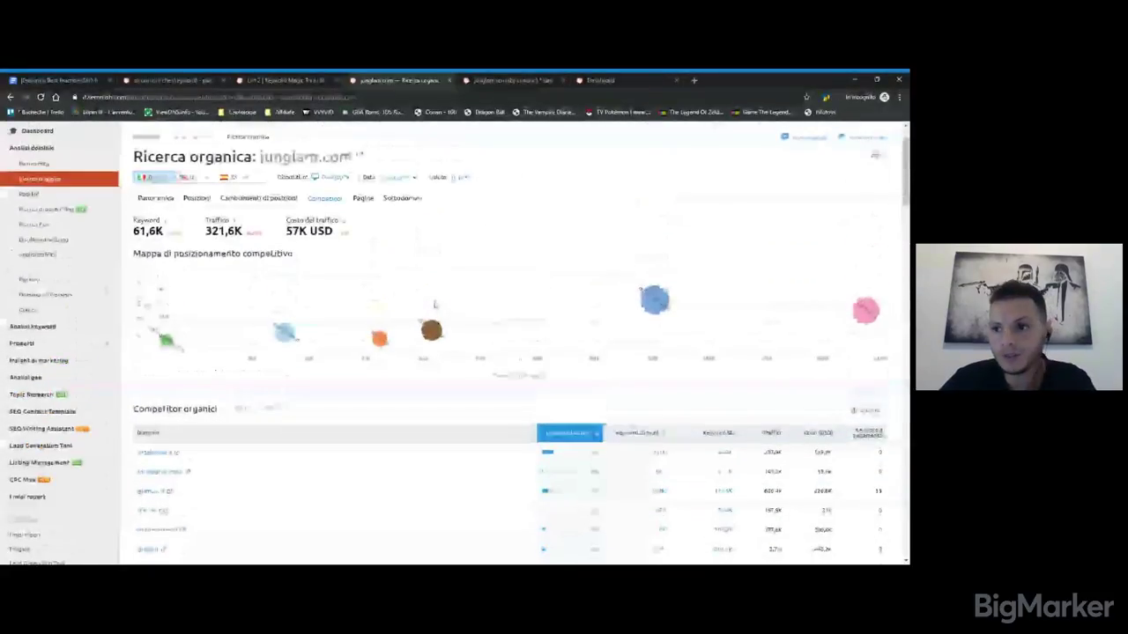